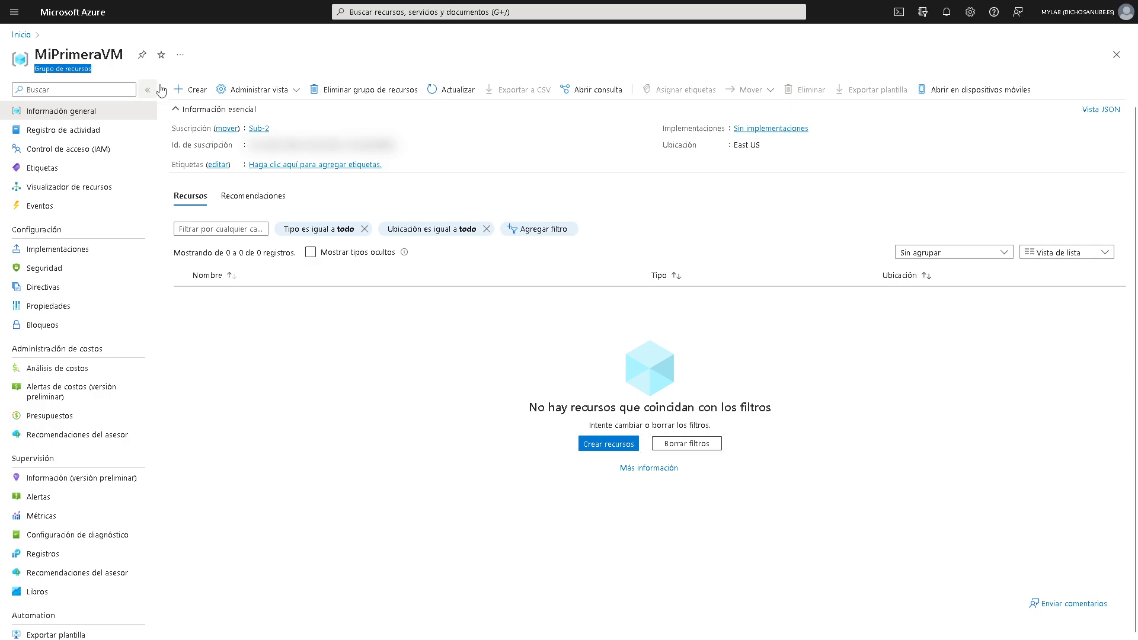
# - Search the Marketplace for 'virtual ma', then go back to the MiPrimeraVM resource group overview
pyautogui.click(191, 91)
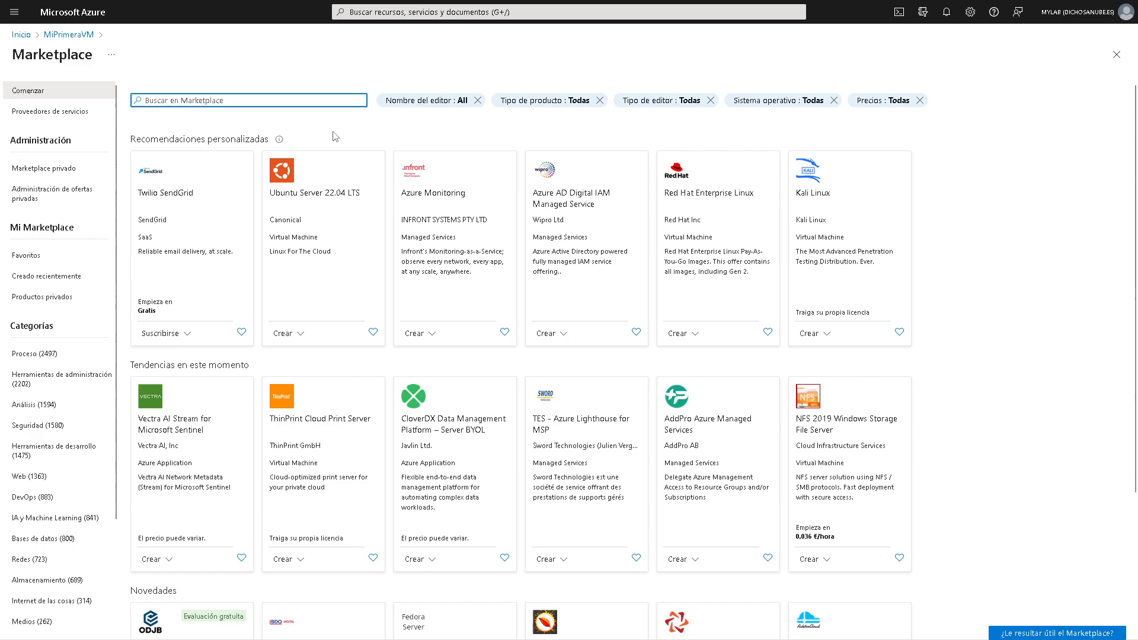
pyautogui.scroll(-3, 407, 298)
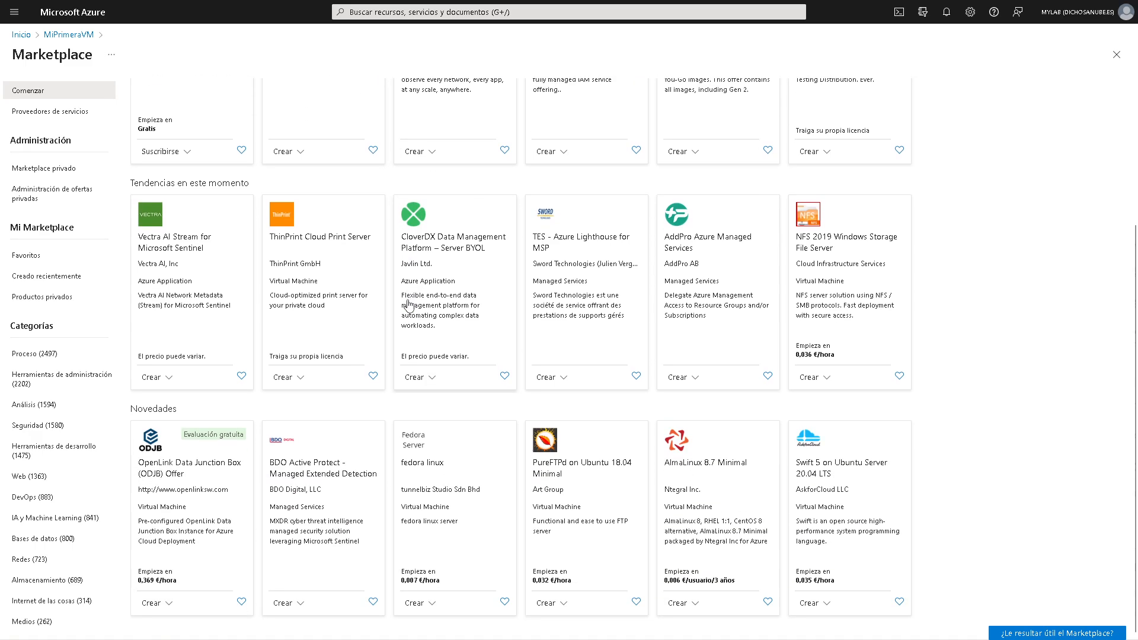
pyautogui.scroll(3, 409, 303)
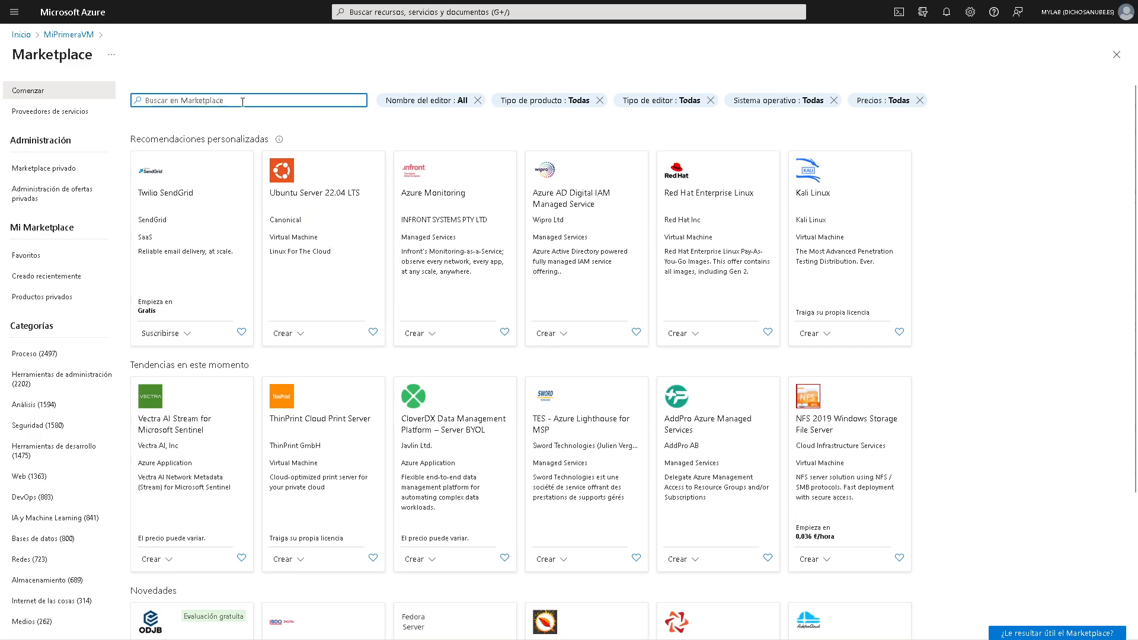
pyautogui.write('virtual mar')
pyautogui.press('BackSpace')
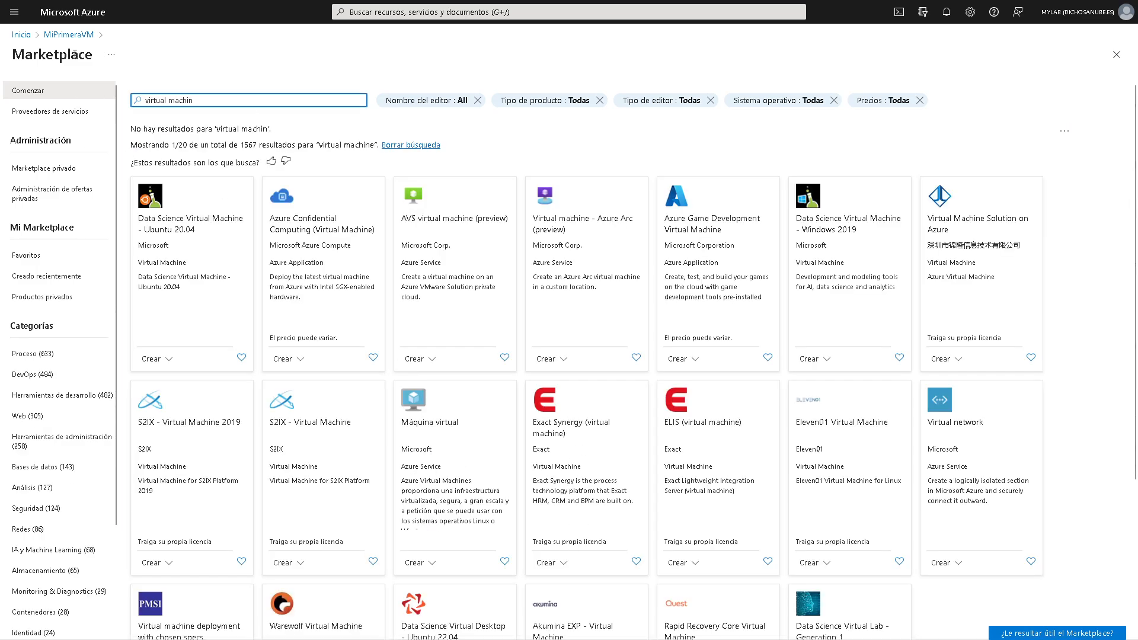
pyautogui.click(68, 35)
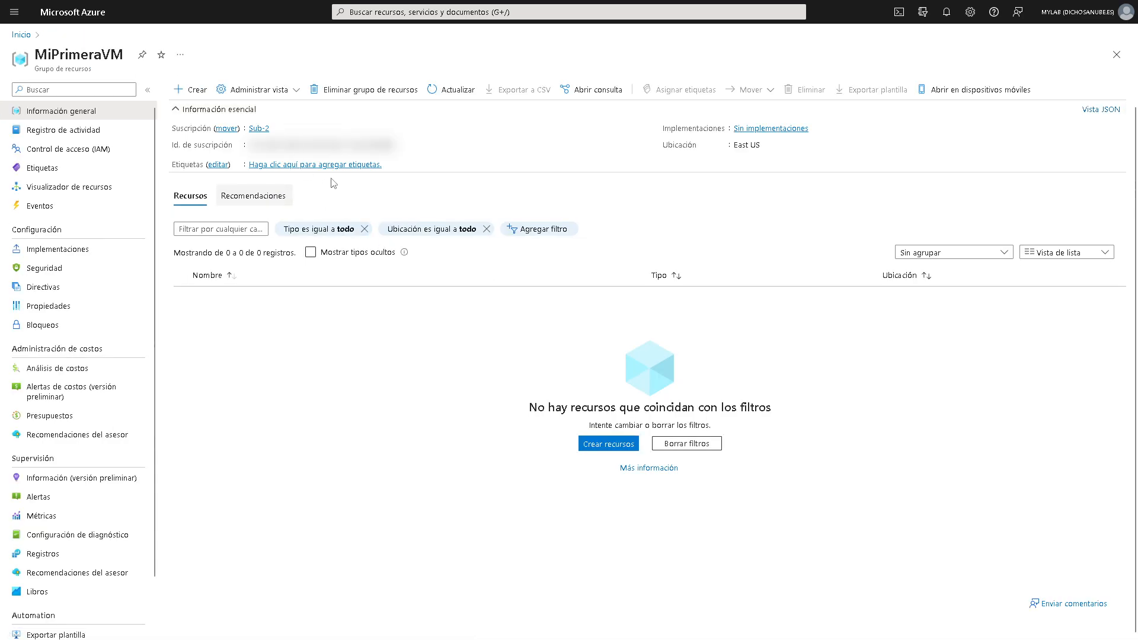
# - Search the portal for 'virtual ma', open Máquinas virtuales and show the Crear options
pyautogui.click(440, 10)
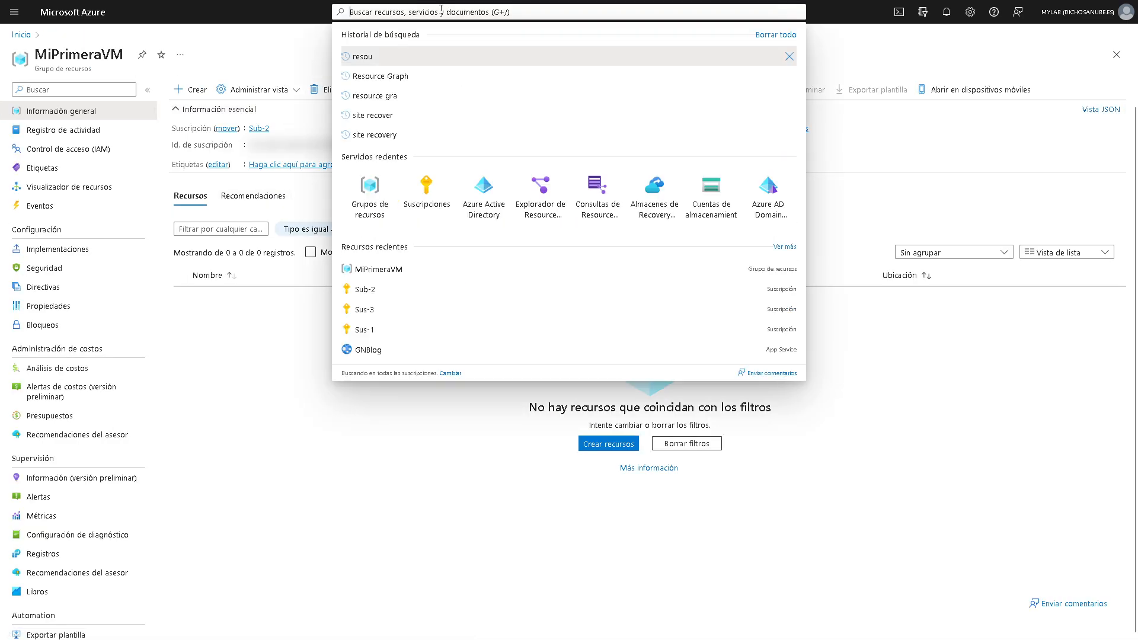
pyautogui.write('virtual')
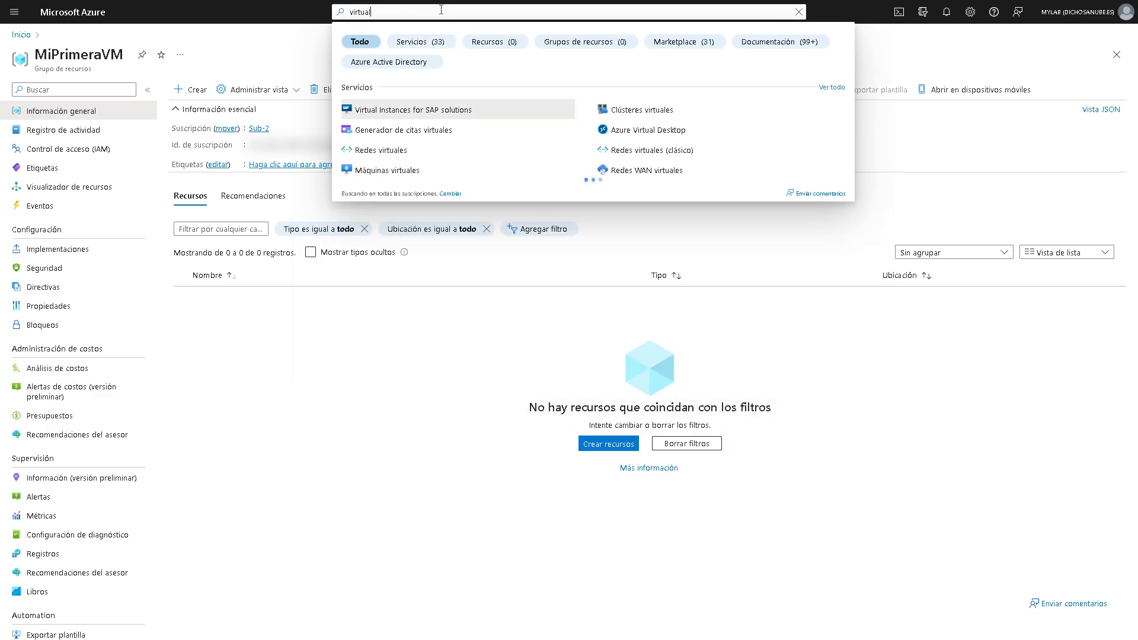
pyautogui.write(' ma')
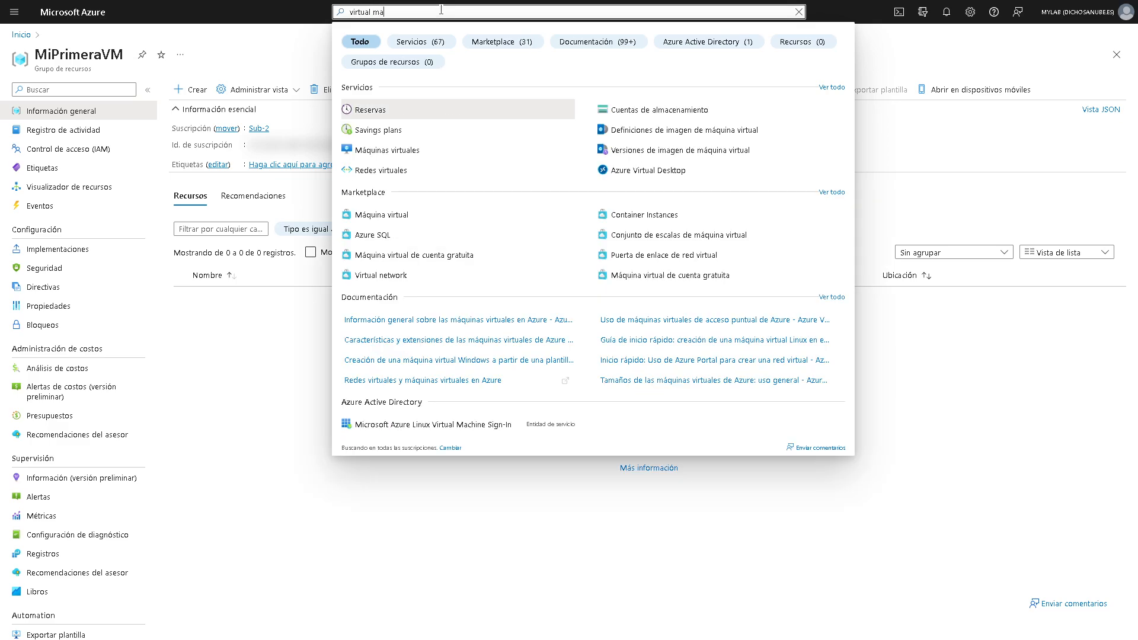
pyautogui.click(522, 152)
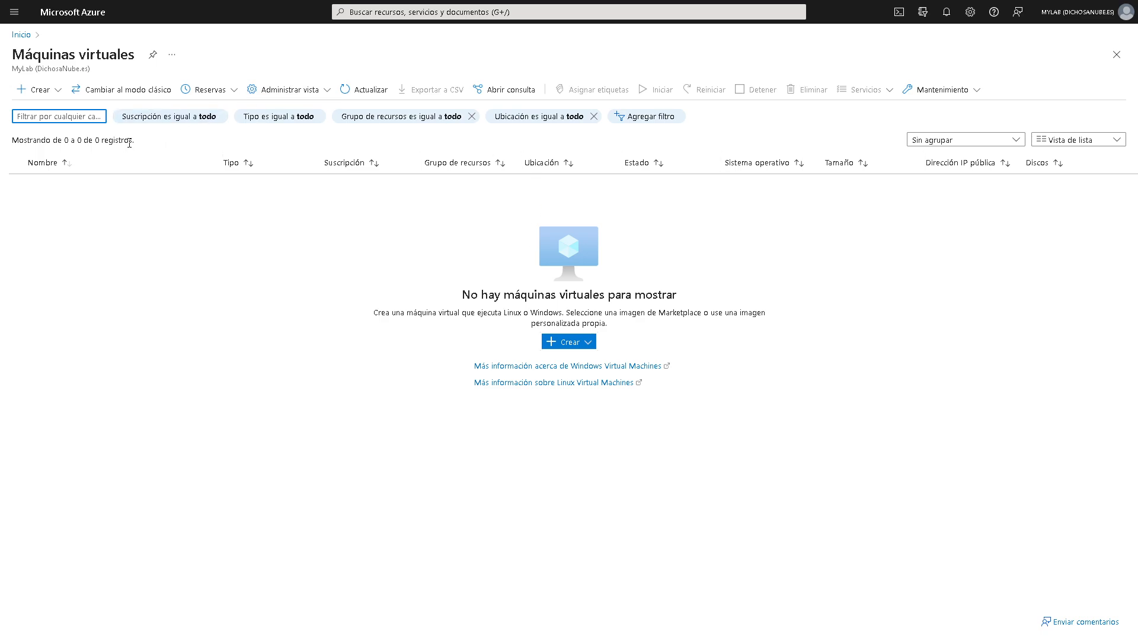
pyautogui.click(54, 93)
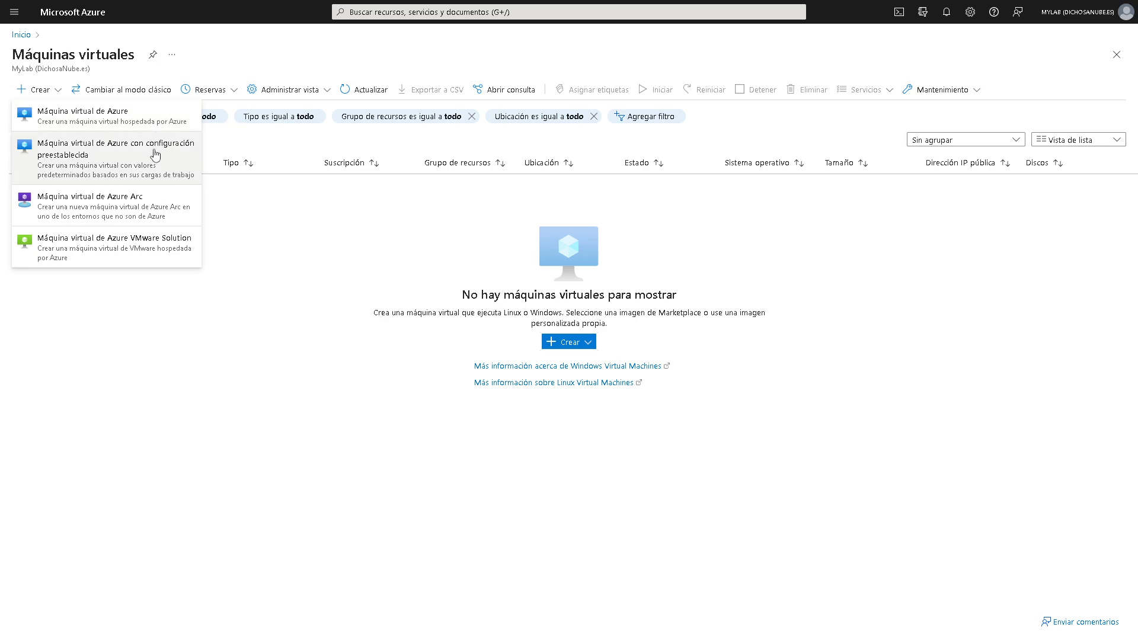
# - Start a preset VM for Desarrollo/pruebas, review its creation form, then return to Máquinas virtuales
pyautogui.click(155, 159)
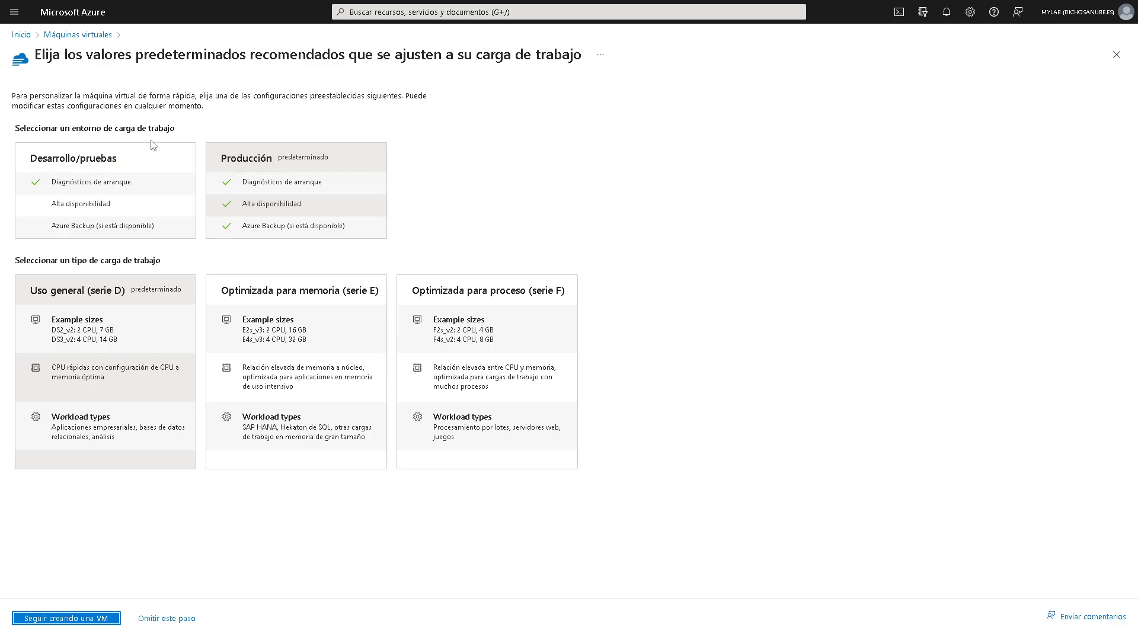
pyautogui.click(128, 163)
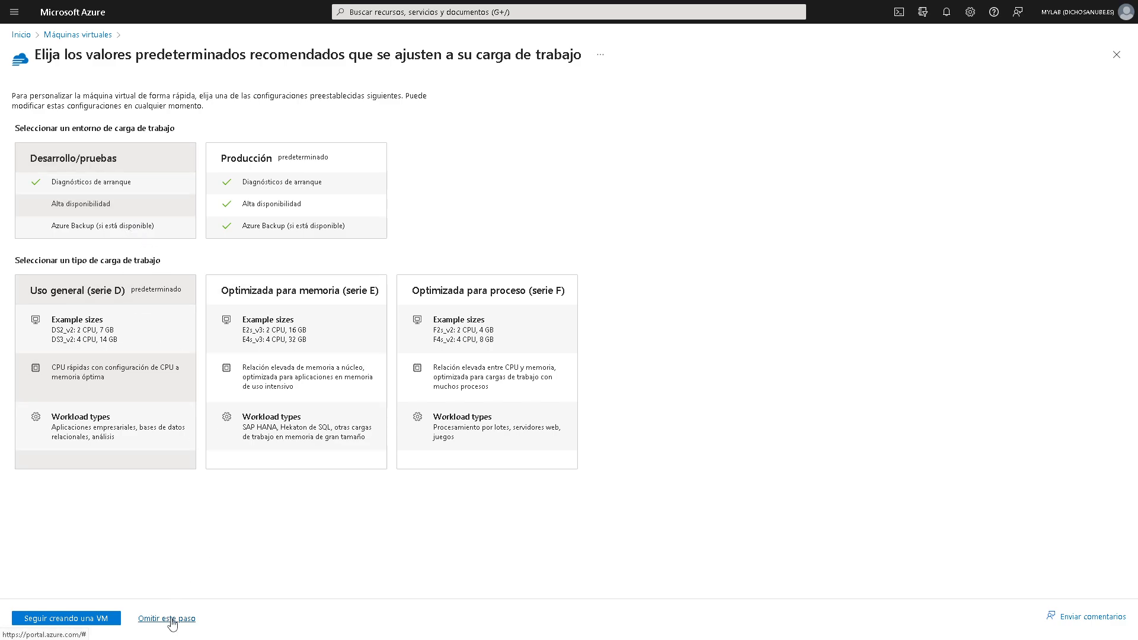
pyautogui.click(100, 618)
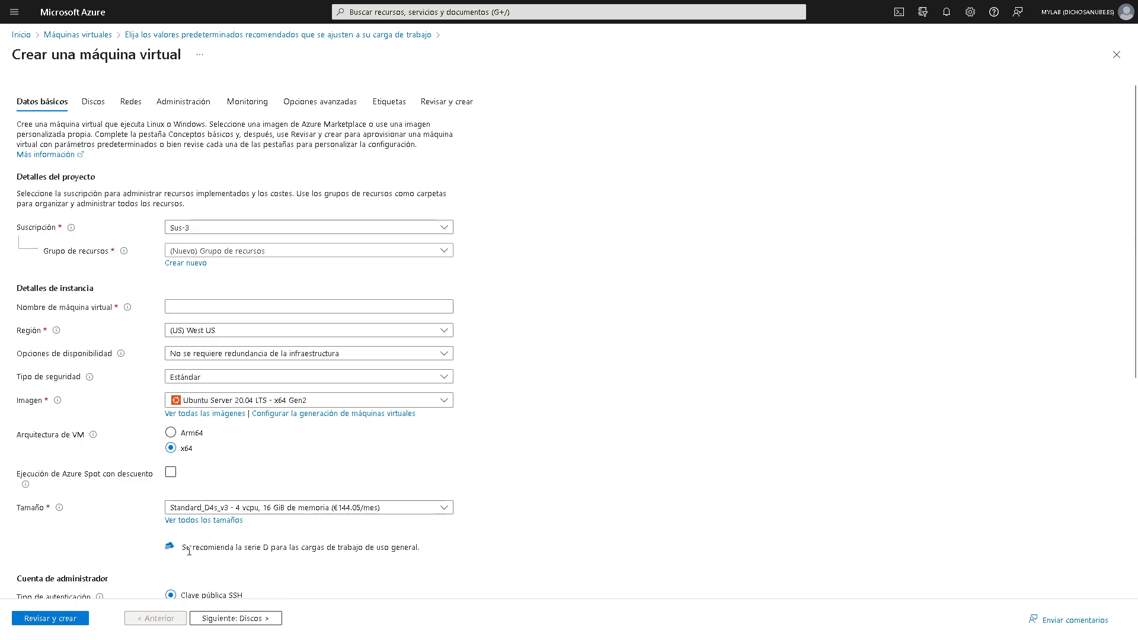
pyautogui.moveTo(450, 554); pyautogui.dragTo(230, 548)
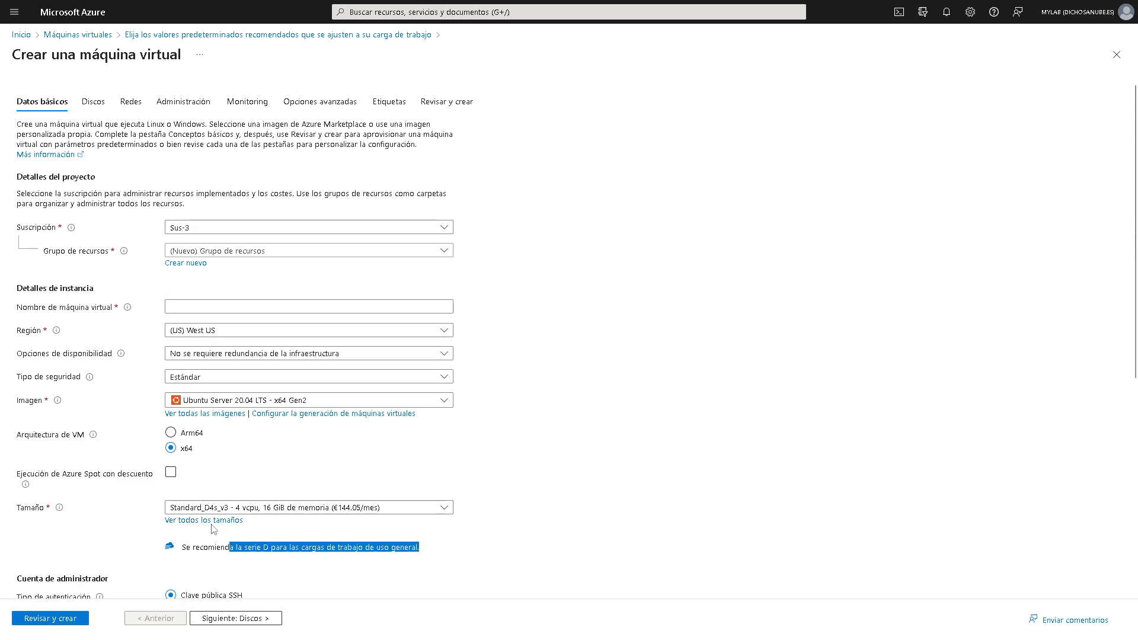
pyautogui.click(78, 34)
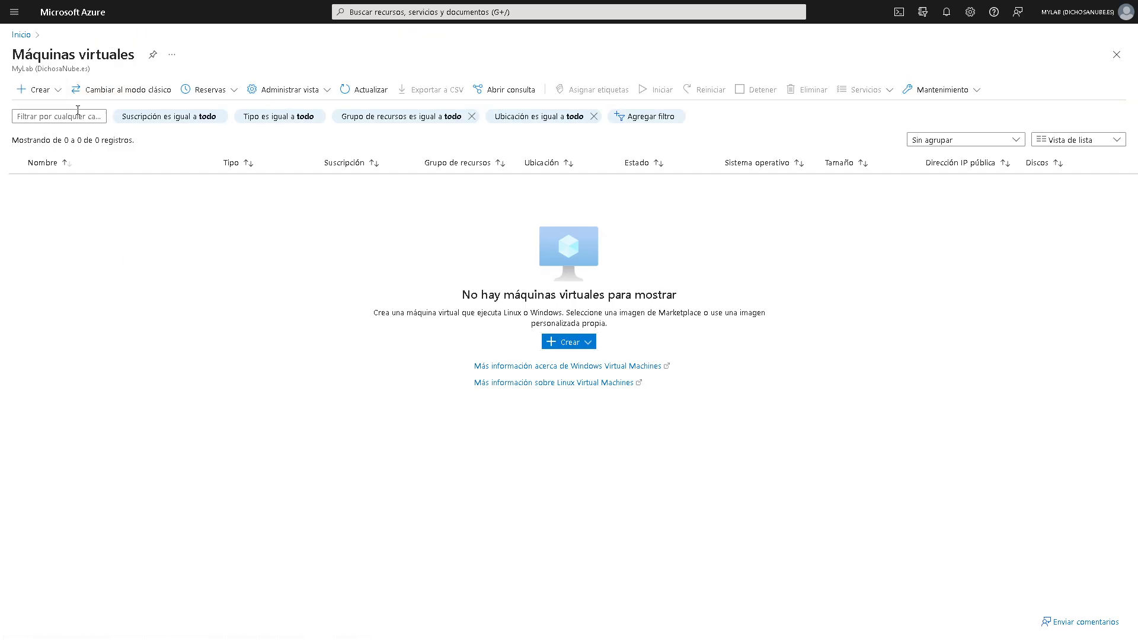
# - Start a preset VM but skip the workload step, view the form, then reopen the Crear menu
pyautogui.click(49, 92)
pyautogui.click(65, 155)
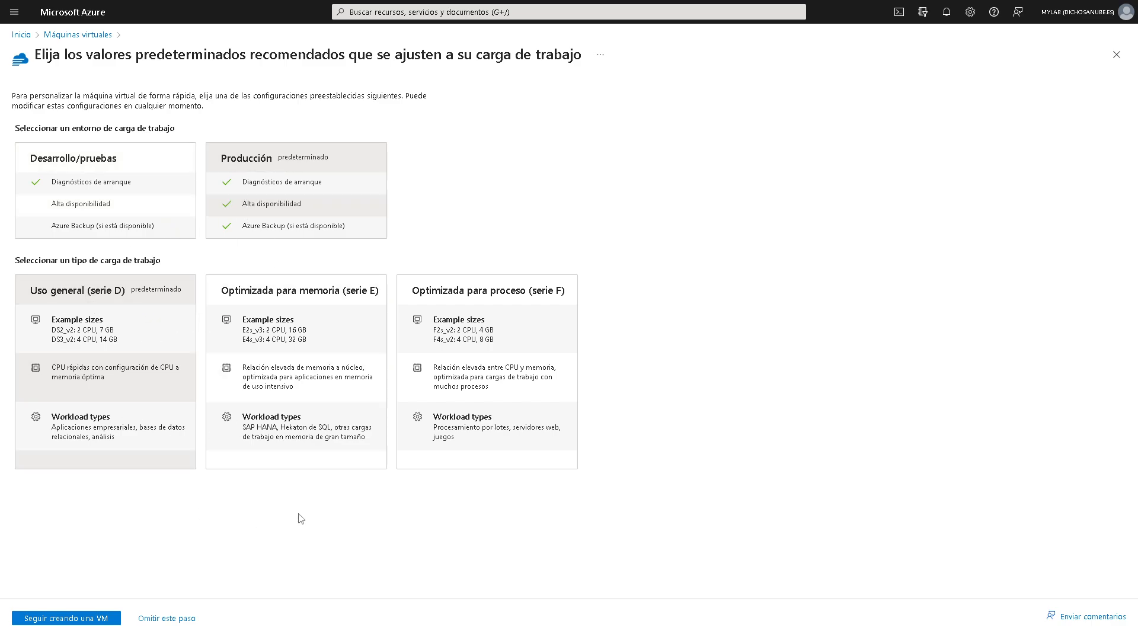
pyautogui.click(176, 619)
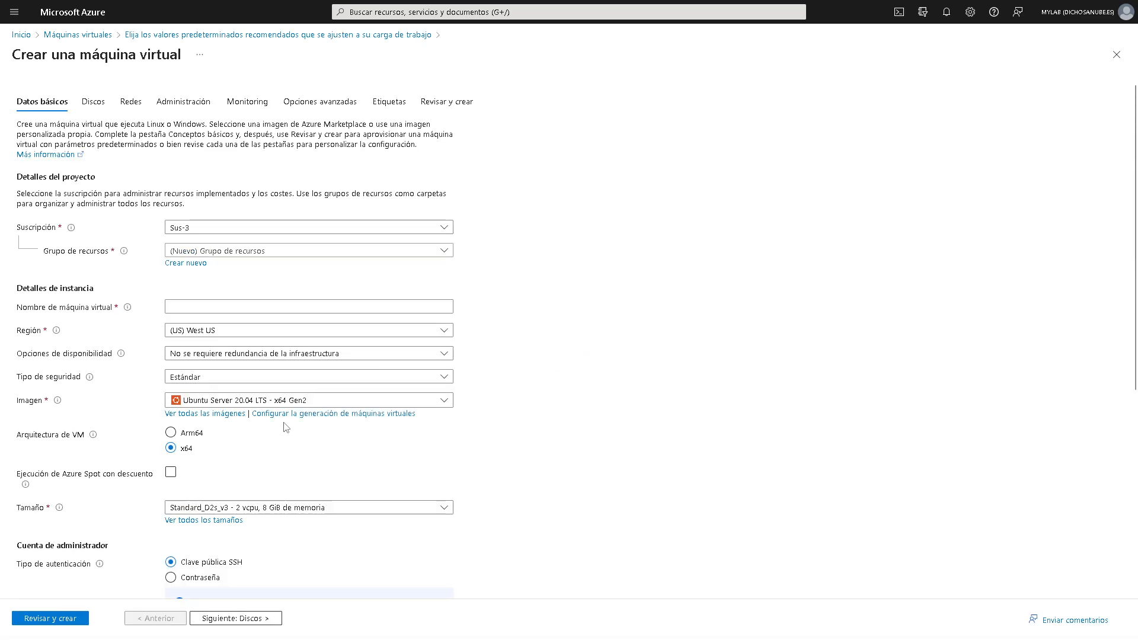
pyautogui.scroll(-2, 279, 450)
pyautogui.scroll(2, 282, 391)
pyautogui.click(94, 34)
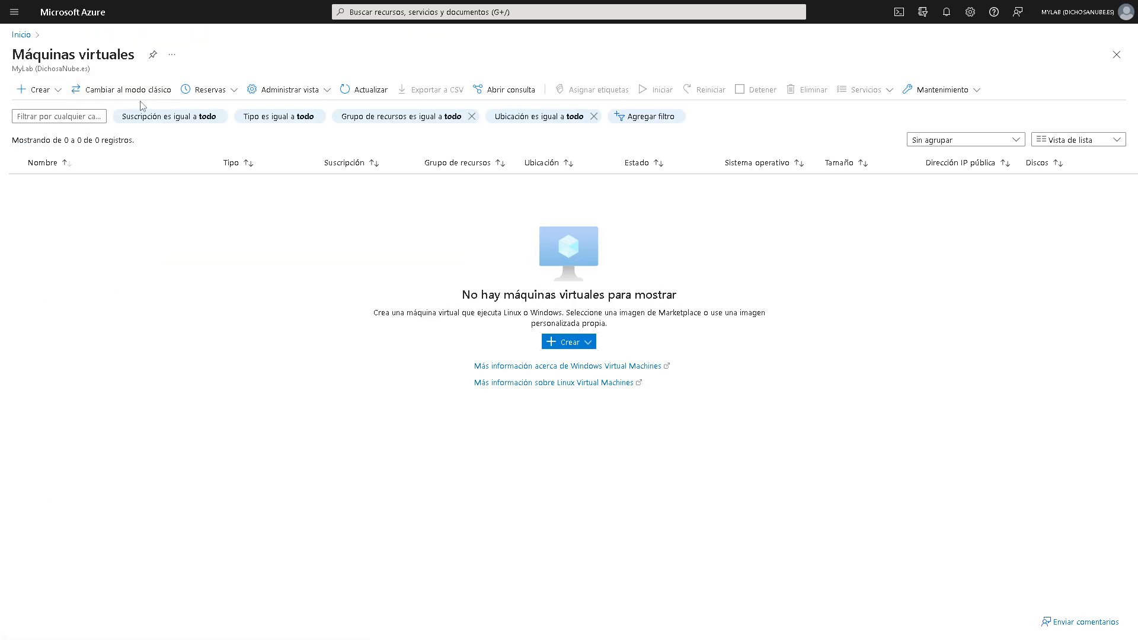
pyautogui.click(62, 92)
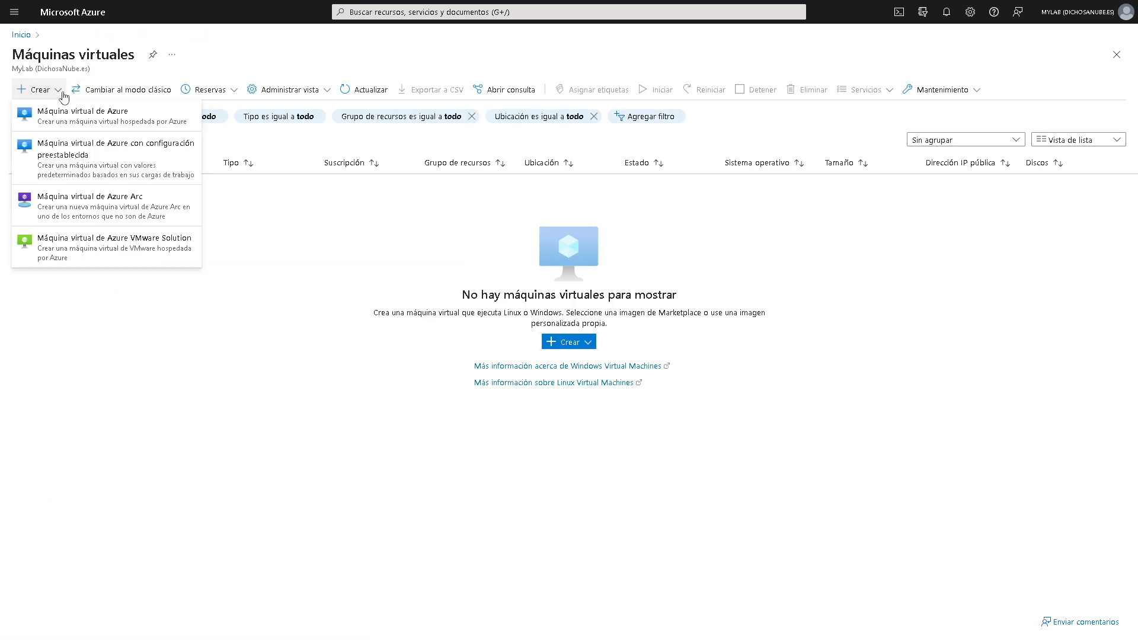
# - Start a Máquina virtual de Azure with subscription Sub-2 and resource group MiPrimeraVM
pyautogui.click(83, 124)
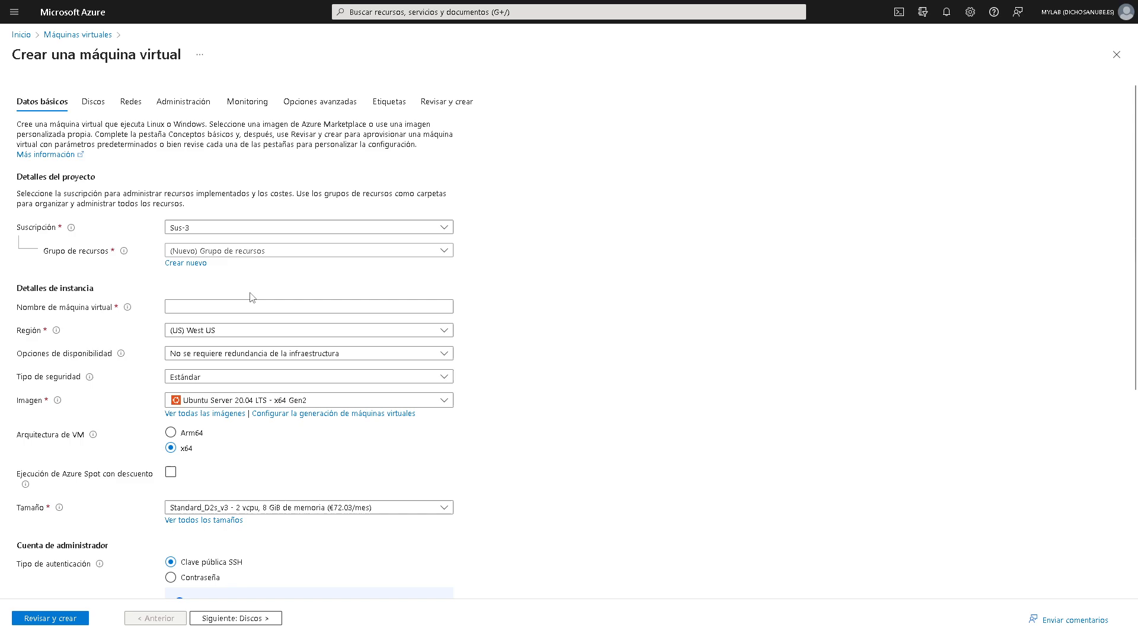
pyautogui.click(253, 231)
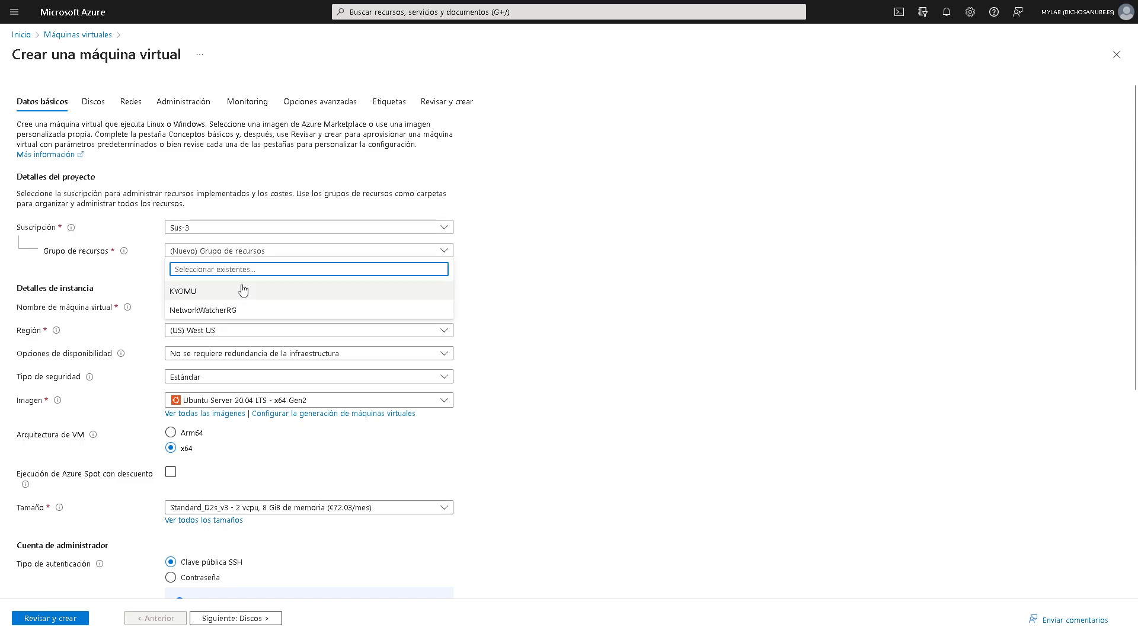
pyautogui.click(196, 286)
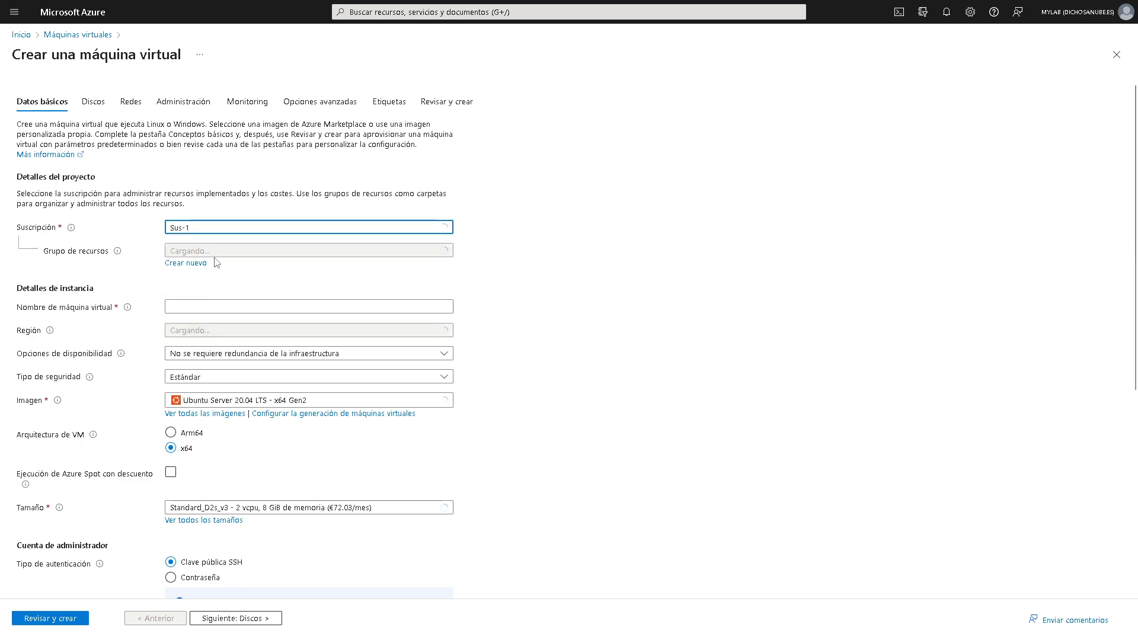
pyautogui.click(207, 251)
pyautogui.click(216, 228)
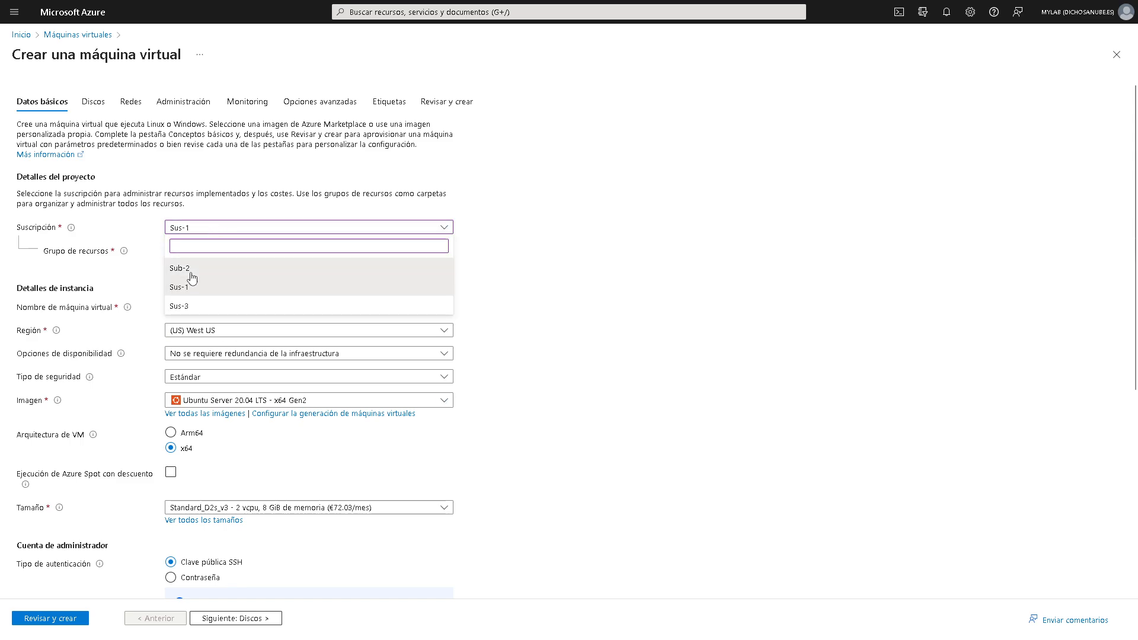
pyautogui.click(218, 263)
pyautogui.click(273, 252)
pyautogui.click(195, 291)
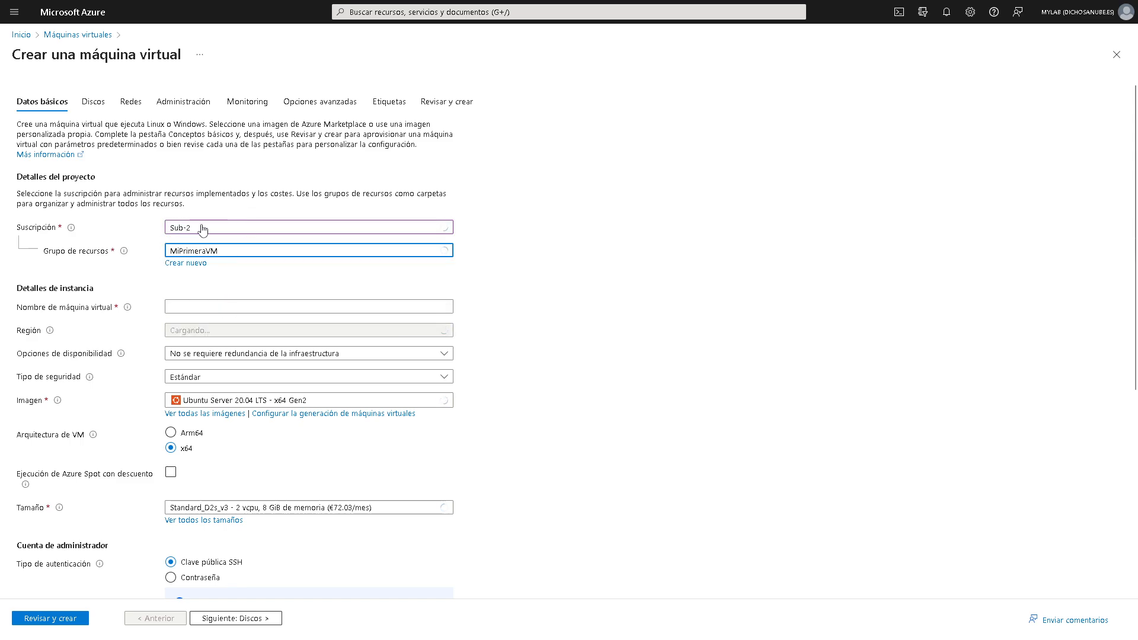
# - Enter the virtual machine name miprimeravm
pyautogui.click(202, 308)
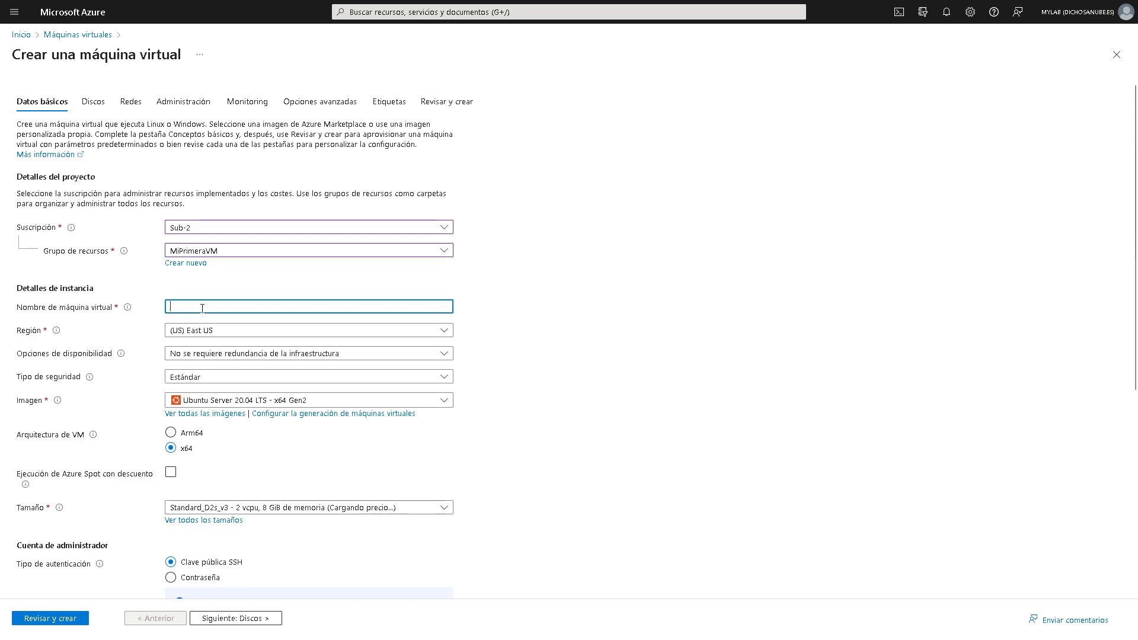
pyautogui.write('miprimeravm')
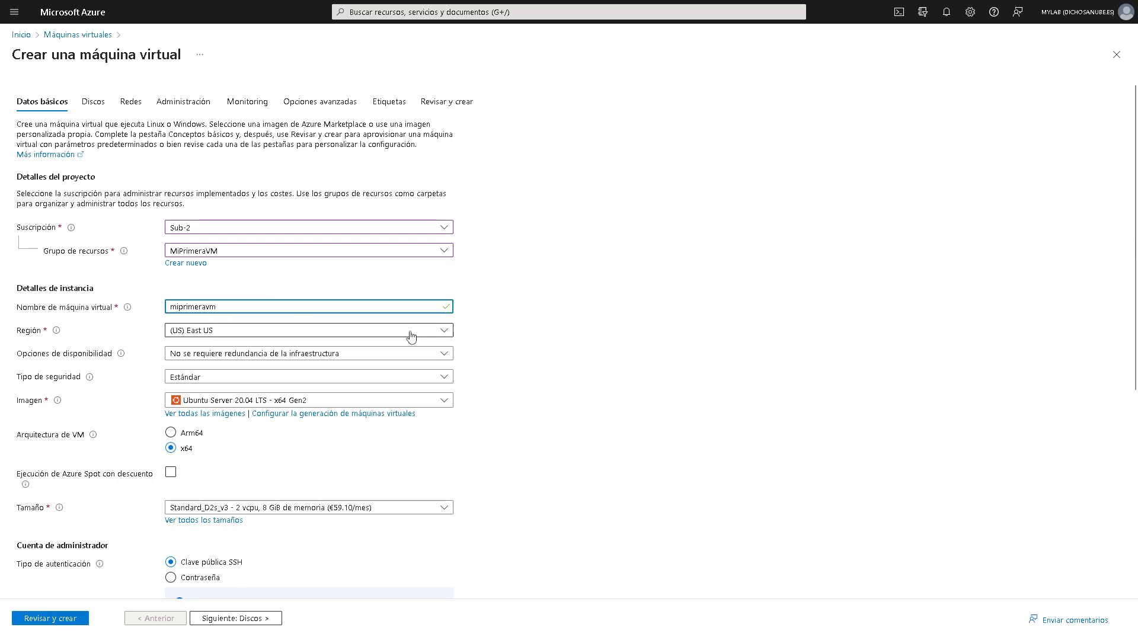
pyautogui.scroll(-2, 514, 333)
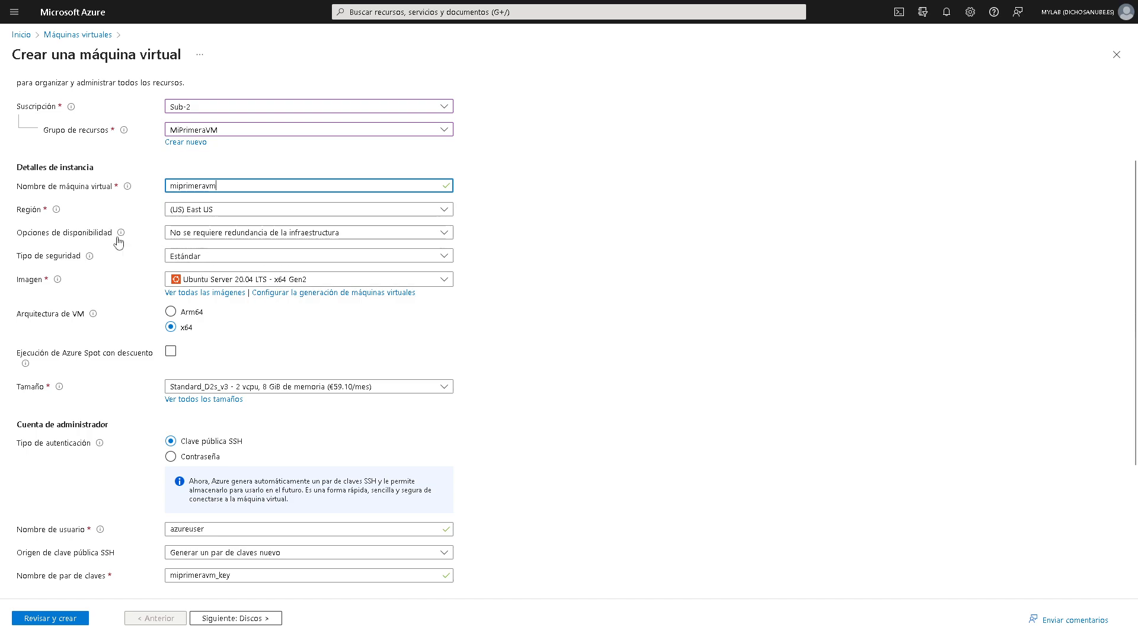
pyautogui.moveTo(120, 240)
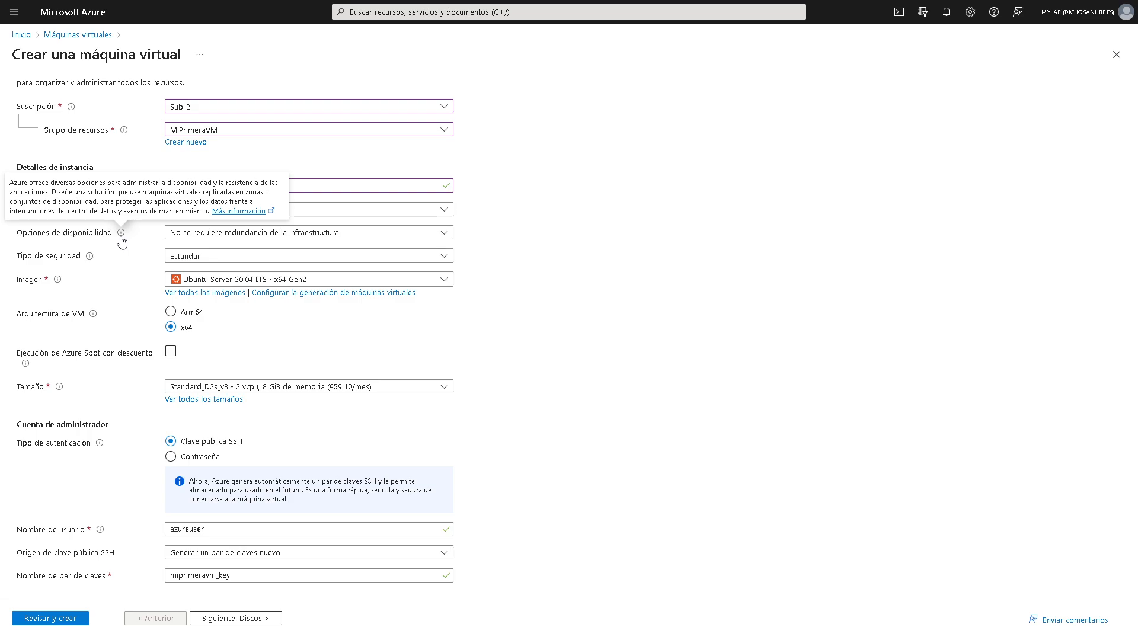
# - Expand the Opciones de disponibilidad dropdown on the create-VM form
pyautogui.click(267, 237)
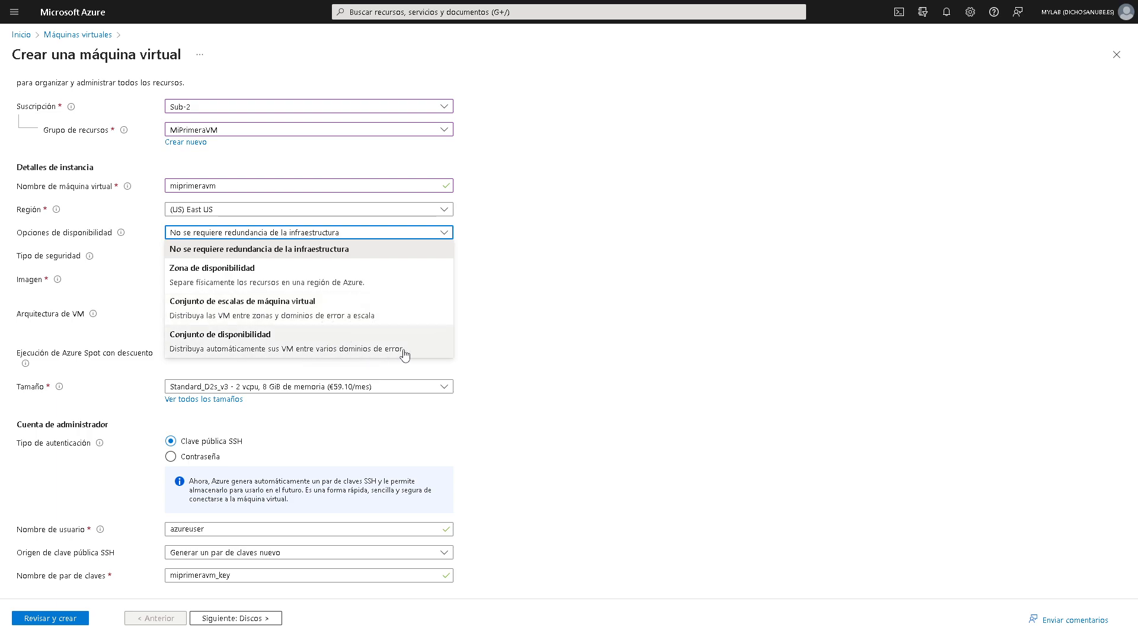
# - Switch availability to Zona de disponibilidad, check Zones 1–3, then reopen the availability options
pyautogui.click(561, 353)
pyautogui.click(239, 233)
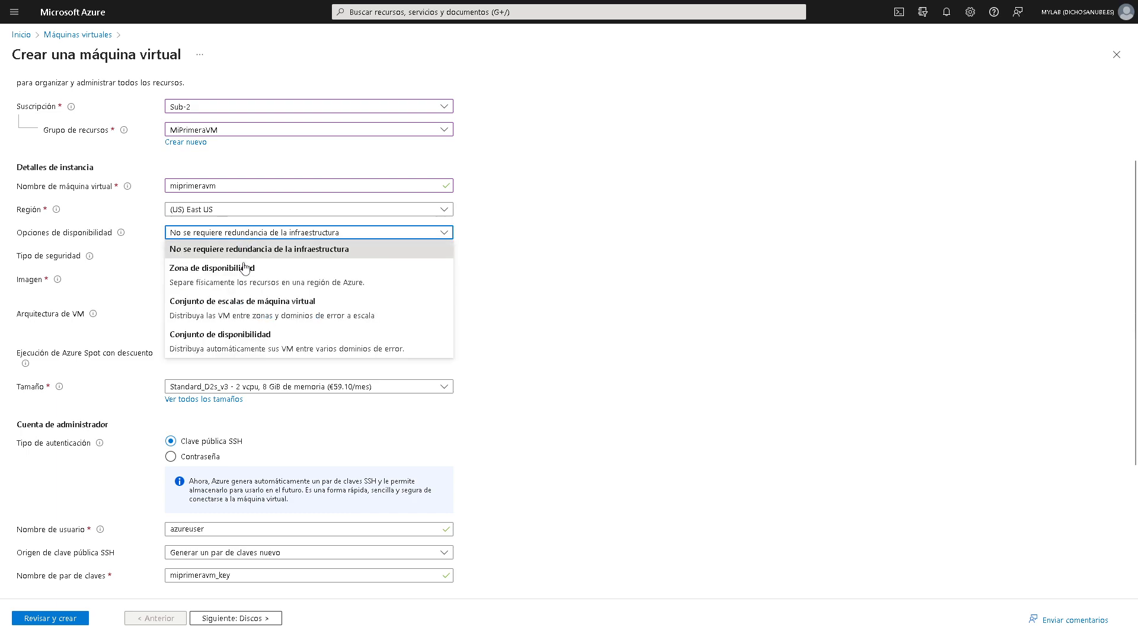
pyautogui.click(254, 286)
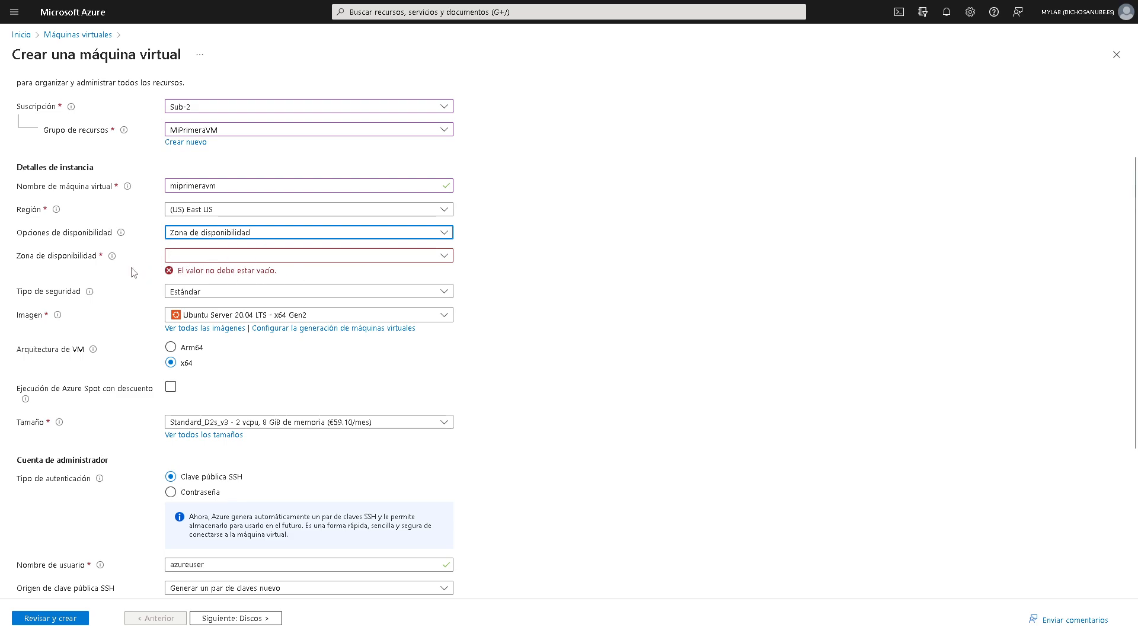
pyautogui.click(196, 260)
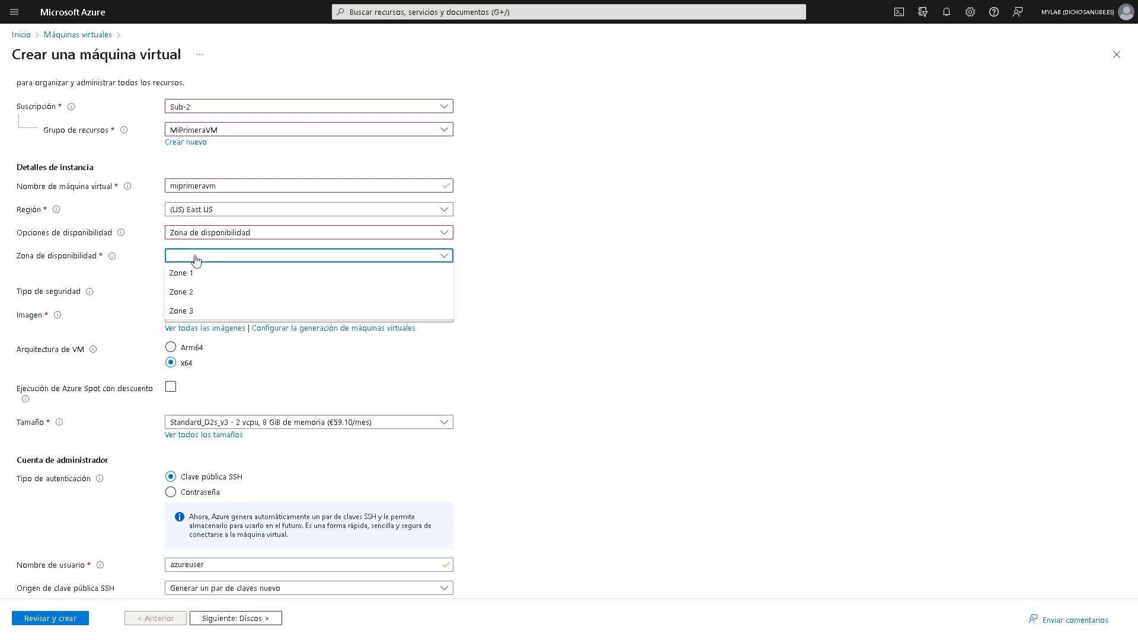
pyautogui.moveTo(112, 260)
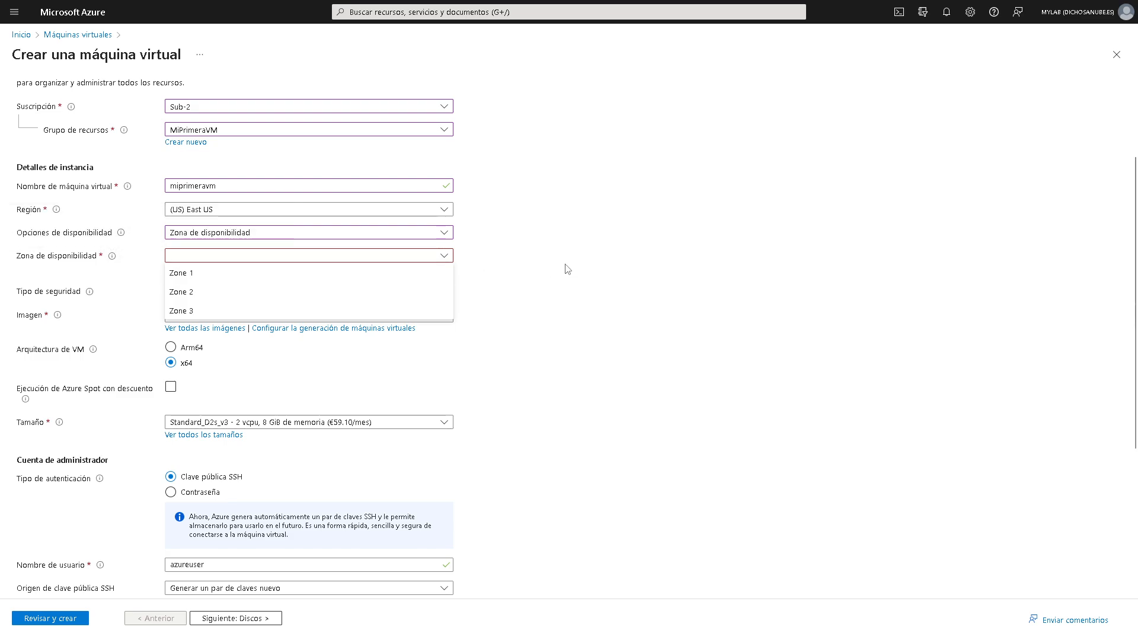
pyautogui.click(225, 232)
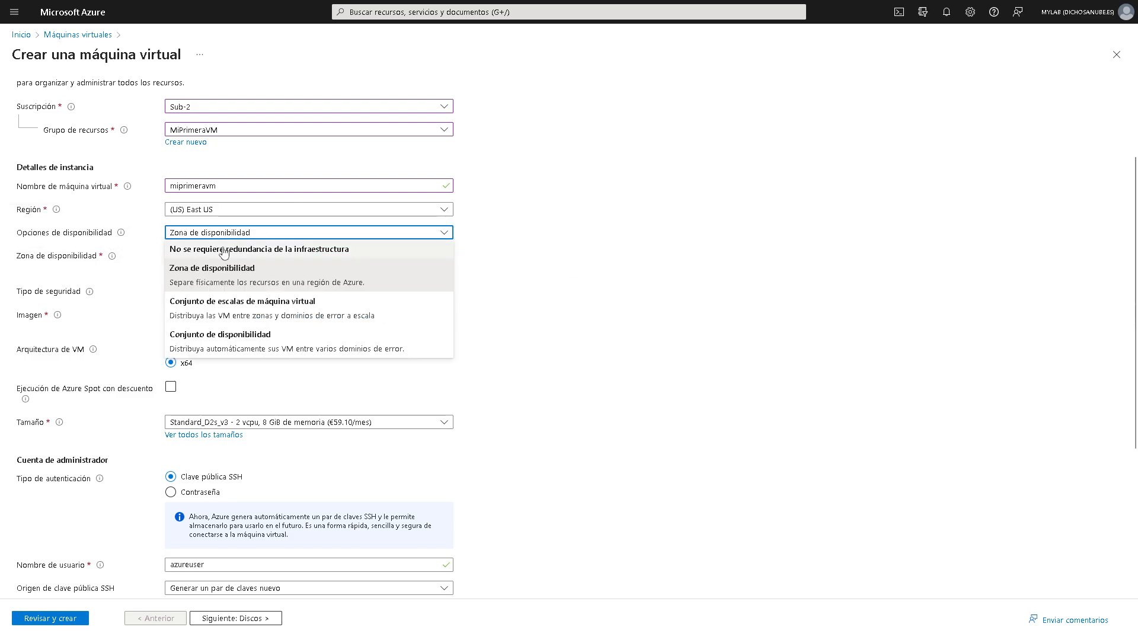
# - Try the virtual machine scale set option, finding none and cancelling a new one
pyautogui.click(226, 308)
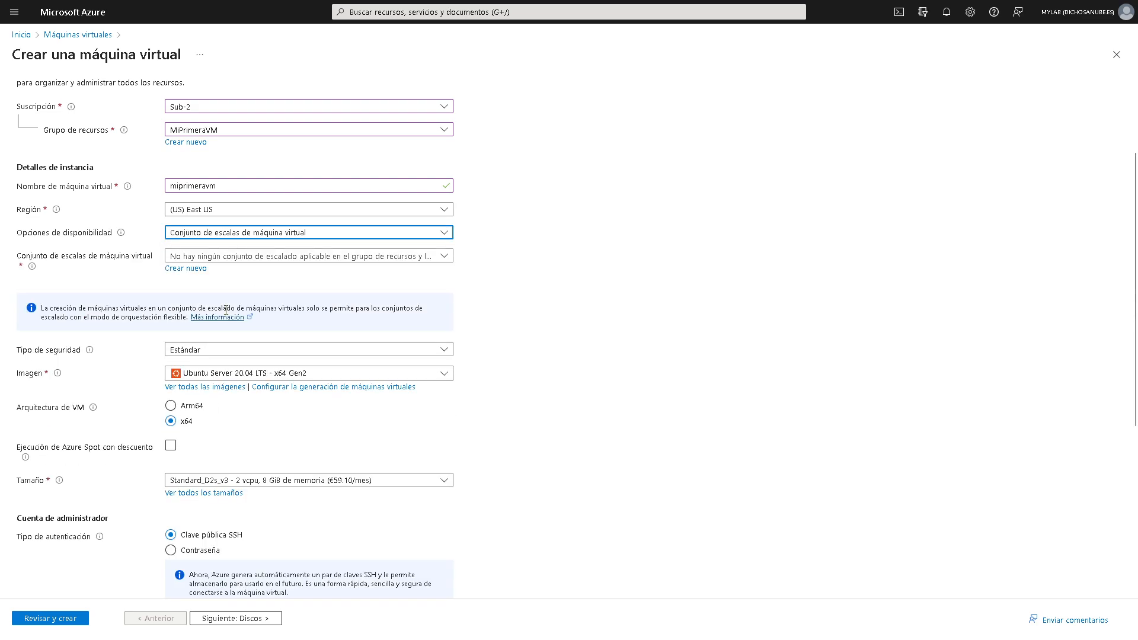
pyautogui.click(236, 257)
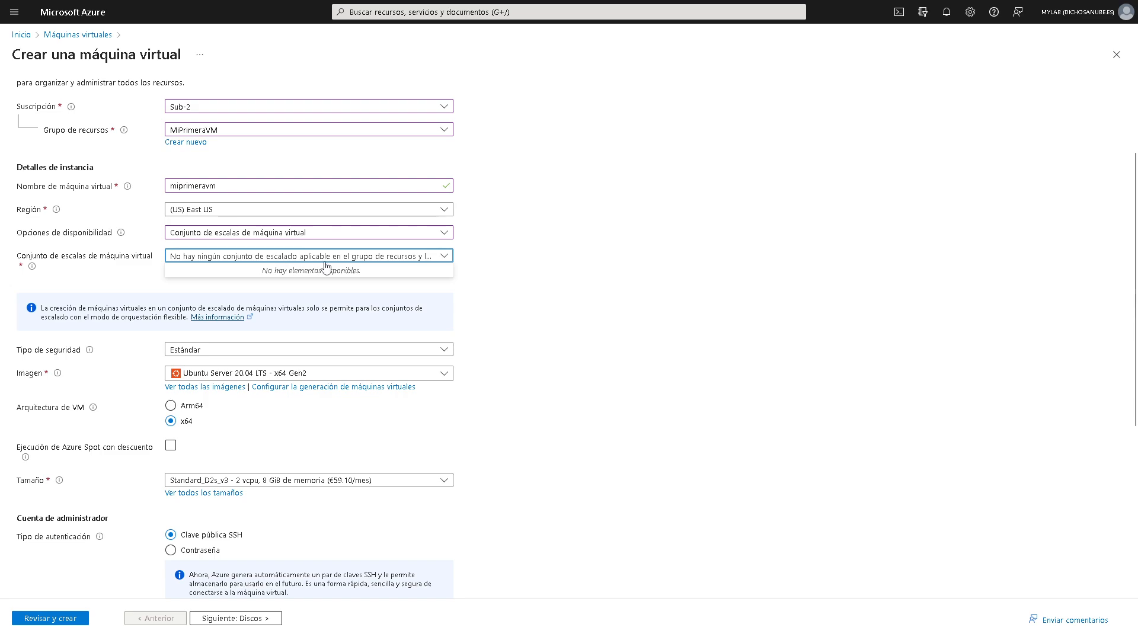
pyautogui.click(355, 260)
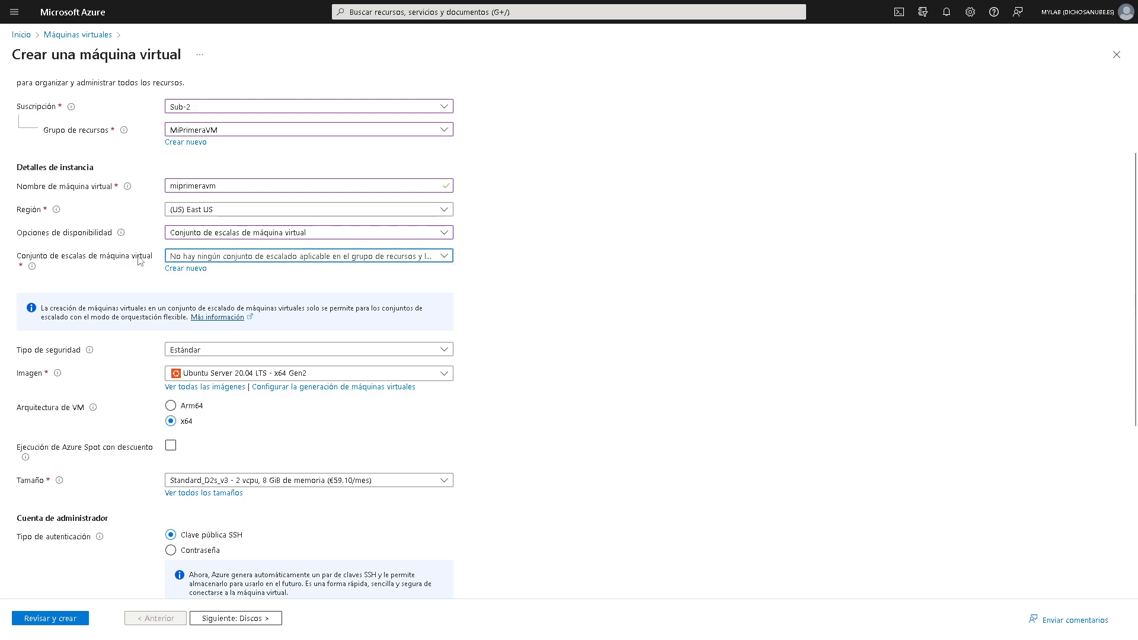
pyautogui.click(186, 268)
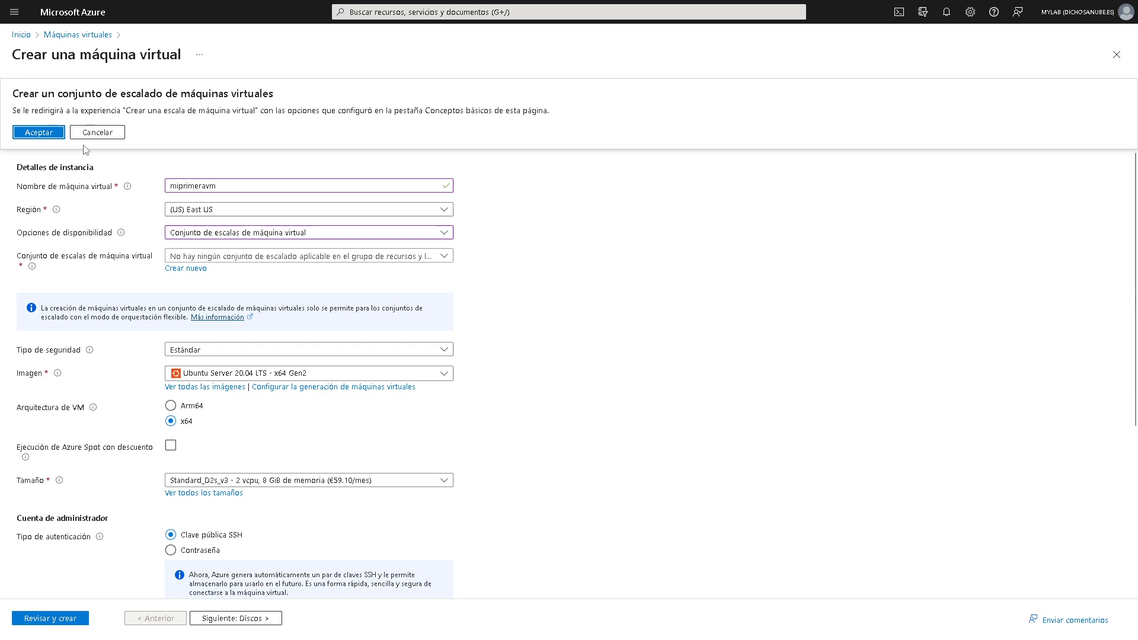
pyautogui.click(99, 136)
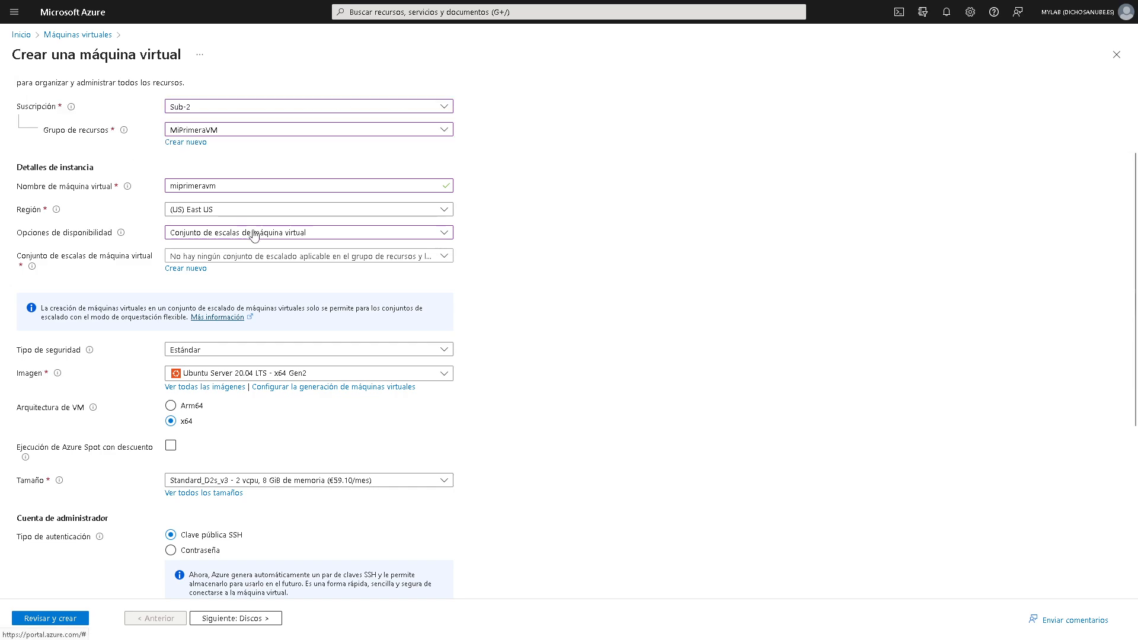
# - Try an availability set, then settle on no infrastructure redundancy required
pyautogui.click(223, 234)
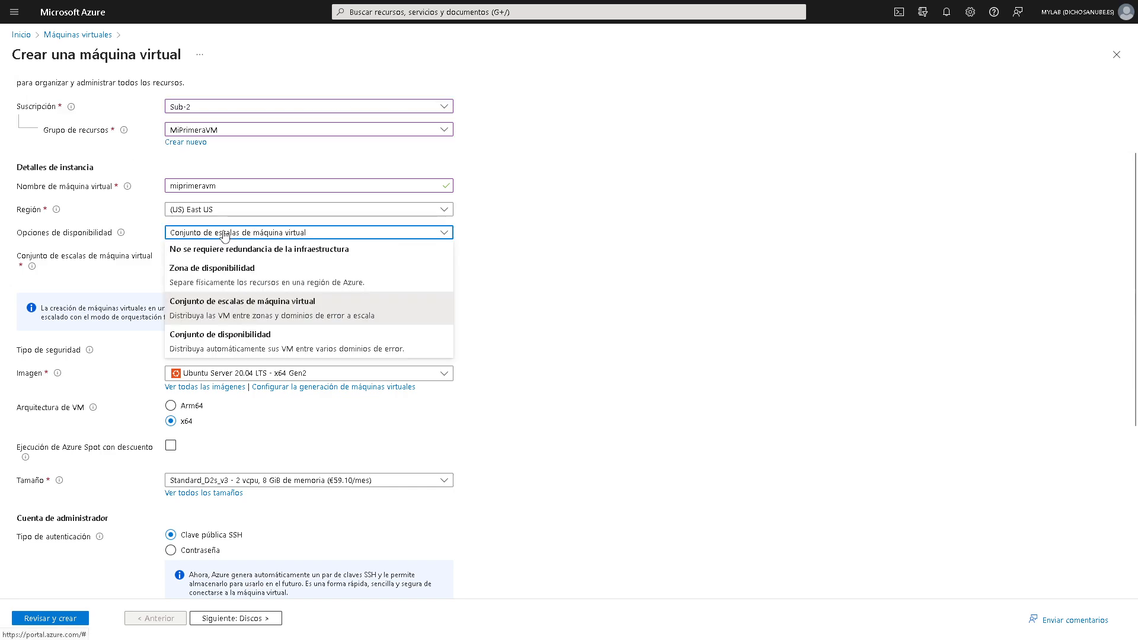
pyautogui.click(232, 339)
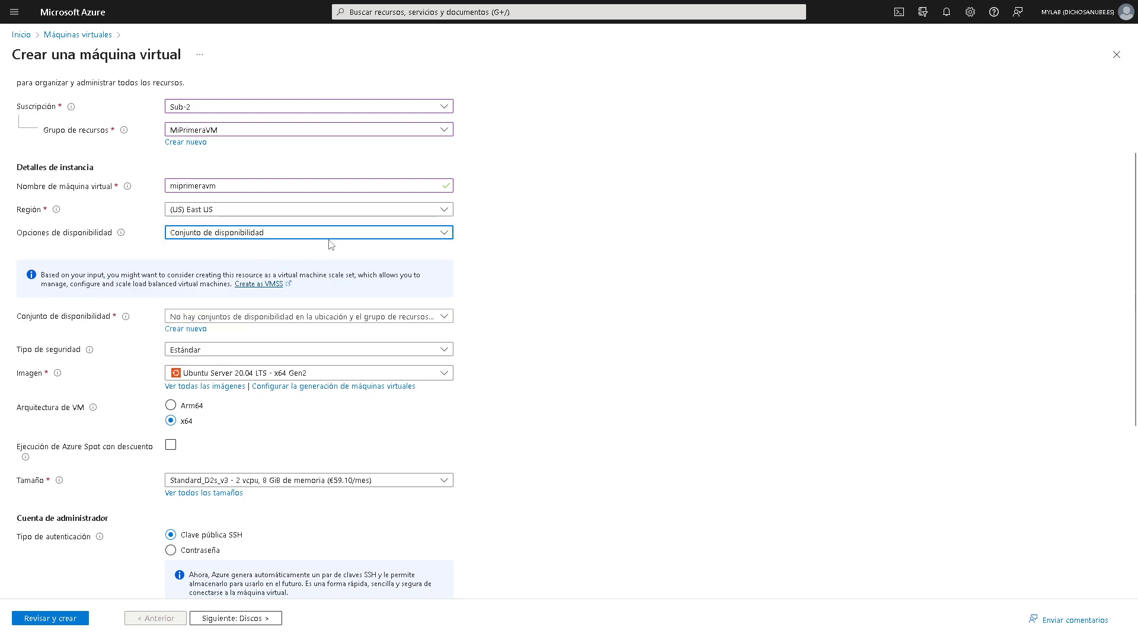
pyautogui.click(263, 317)
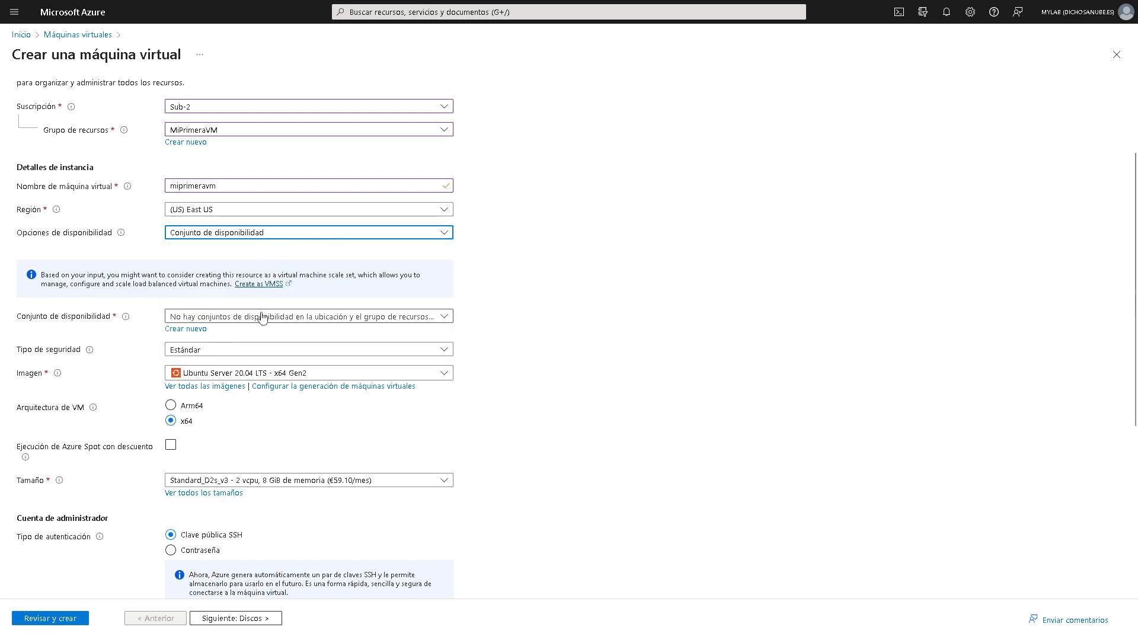
pyautogui.click(588, 318)
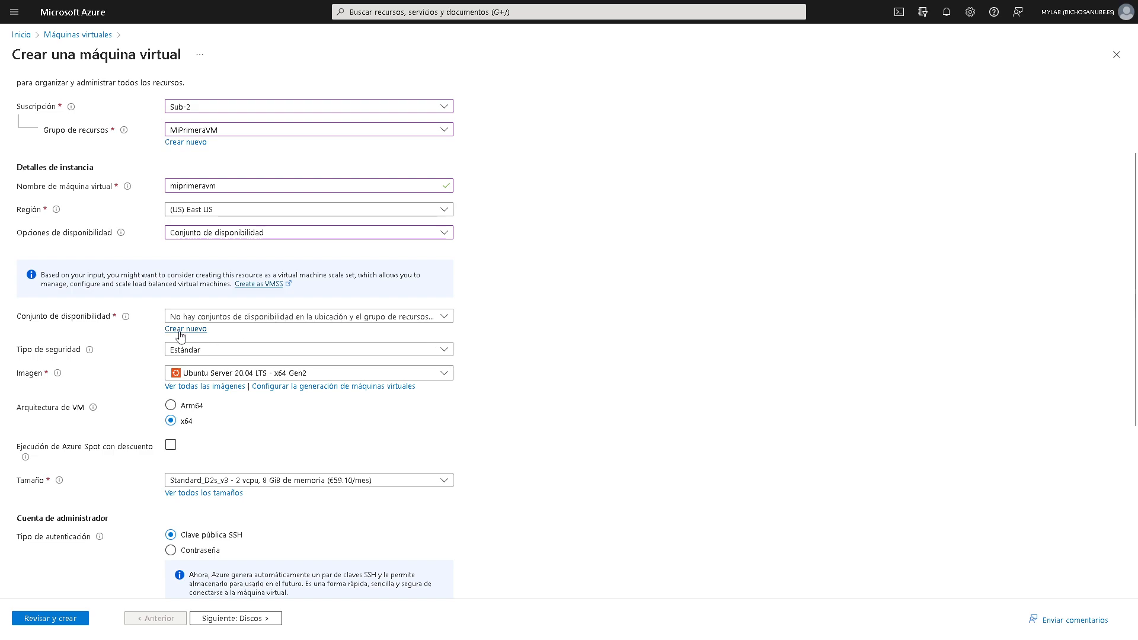
pyautogui.click(220, 234)
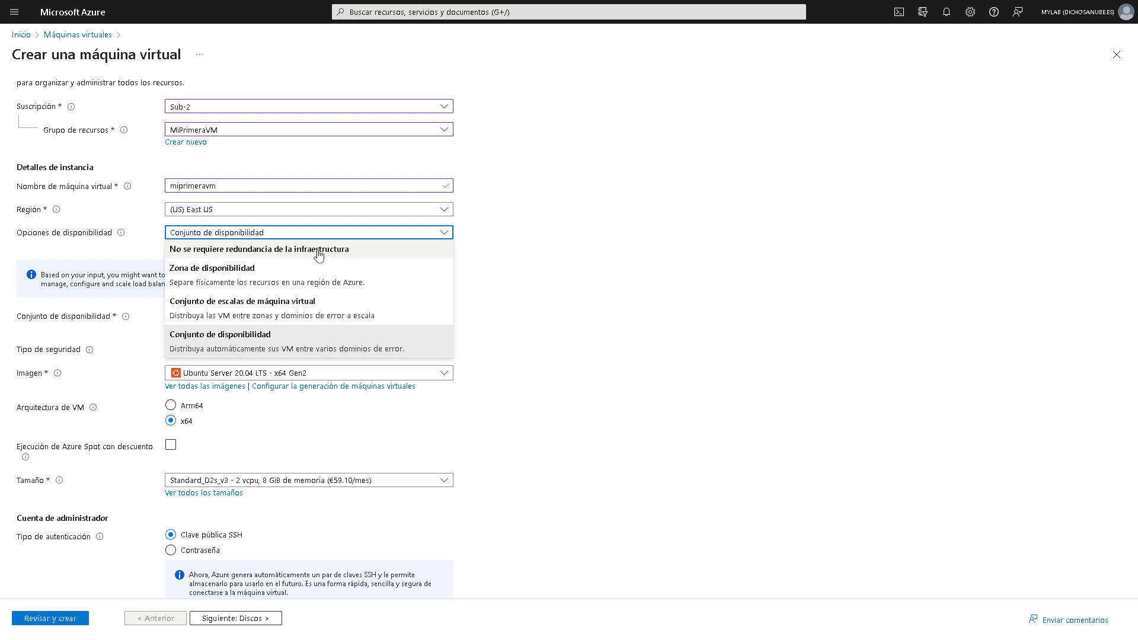
pyautogui.click(280, 253)
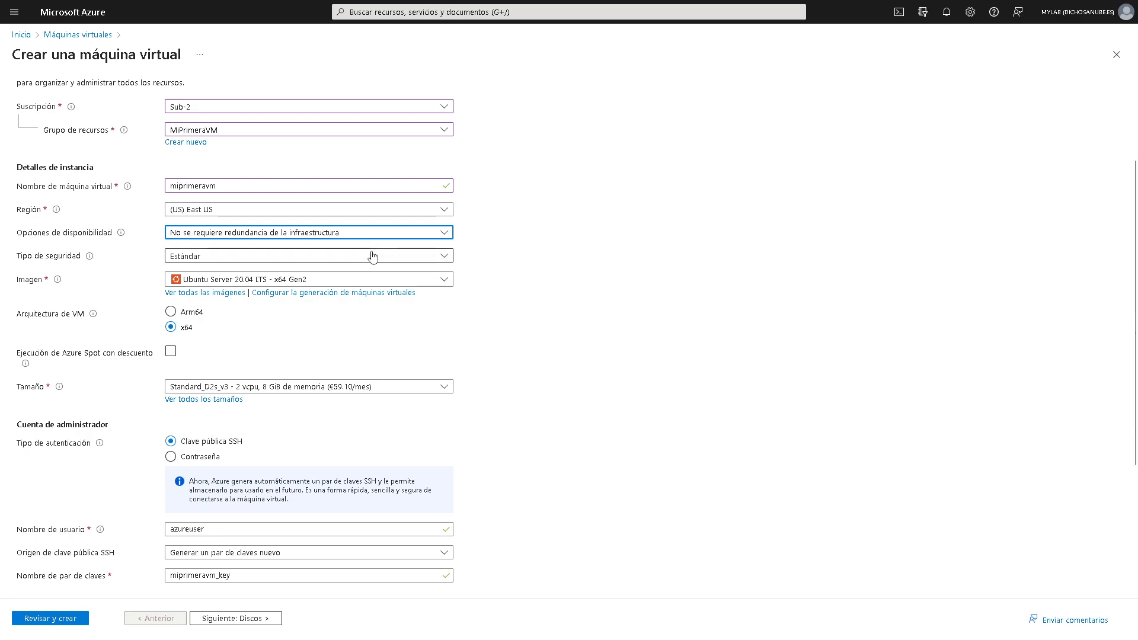
# - Expand the Tipo de seguridad dropdown to see Estándar, inicio seguro and confidenciales
pyautogui.click(271, 258)
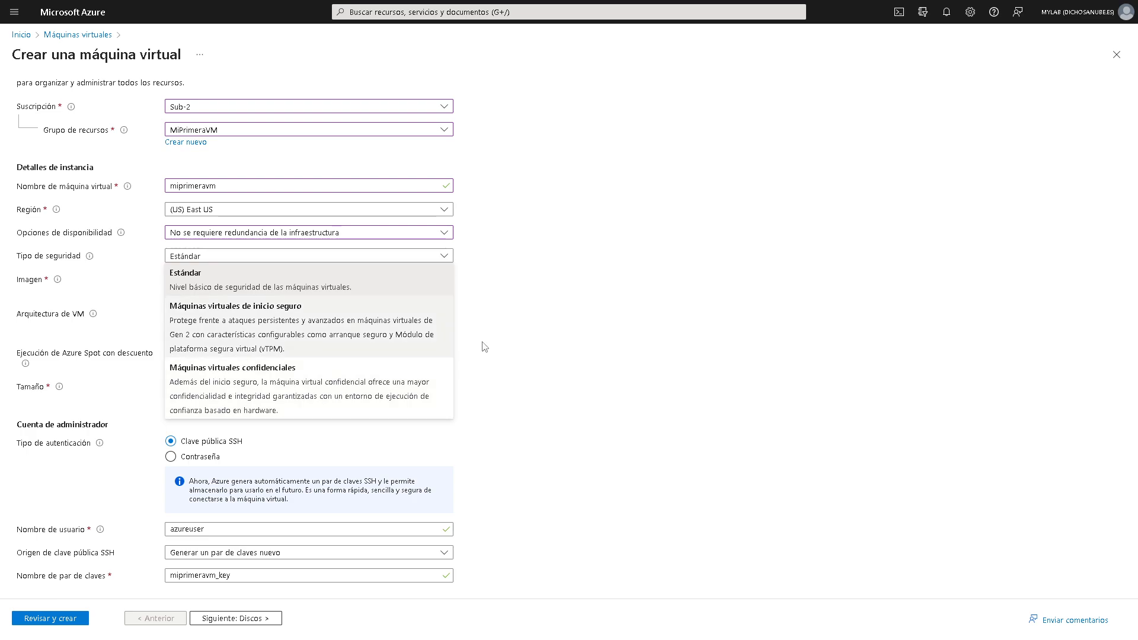
# - Keep Estándar security, browse all Marketplace images, then return to Crear una máquina virtual
pyautogui.click(299, 291)
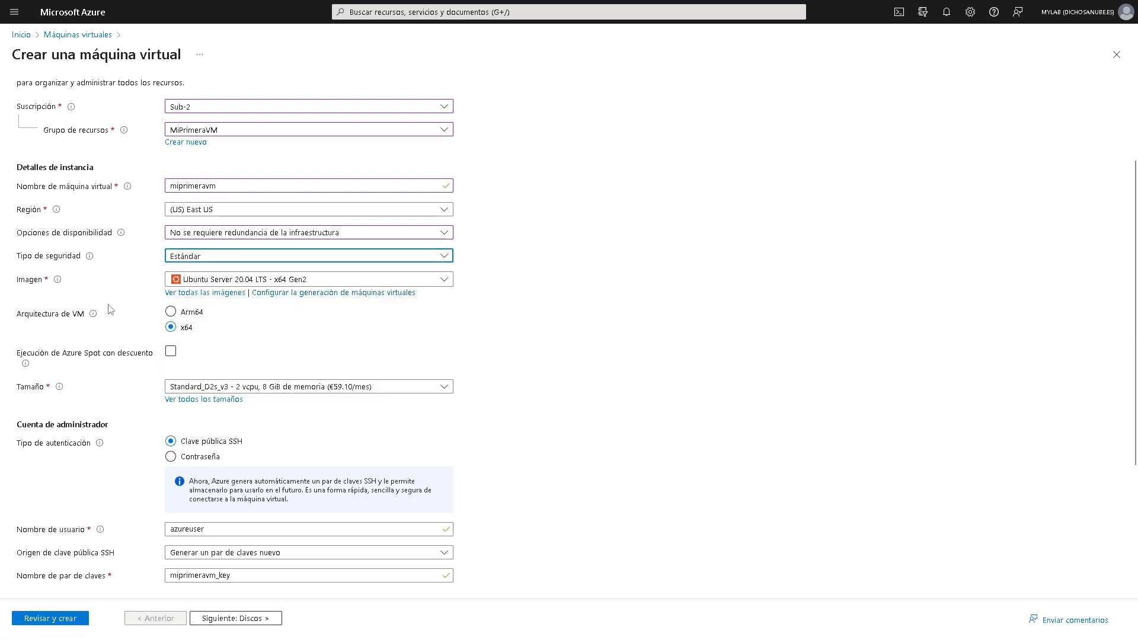
pyautogui.click(318, 285)
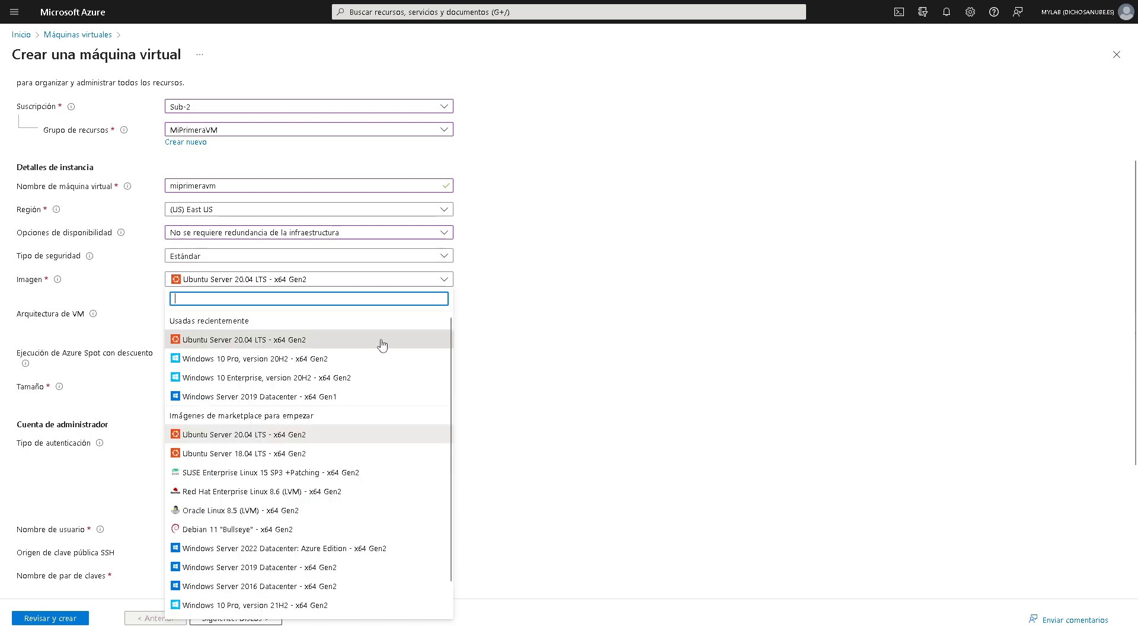
pyautogui.scroll(-1, 391, 365)
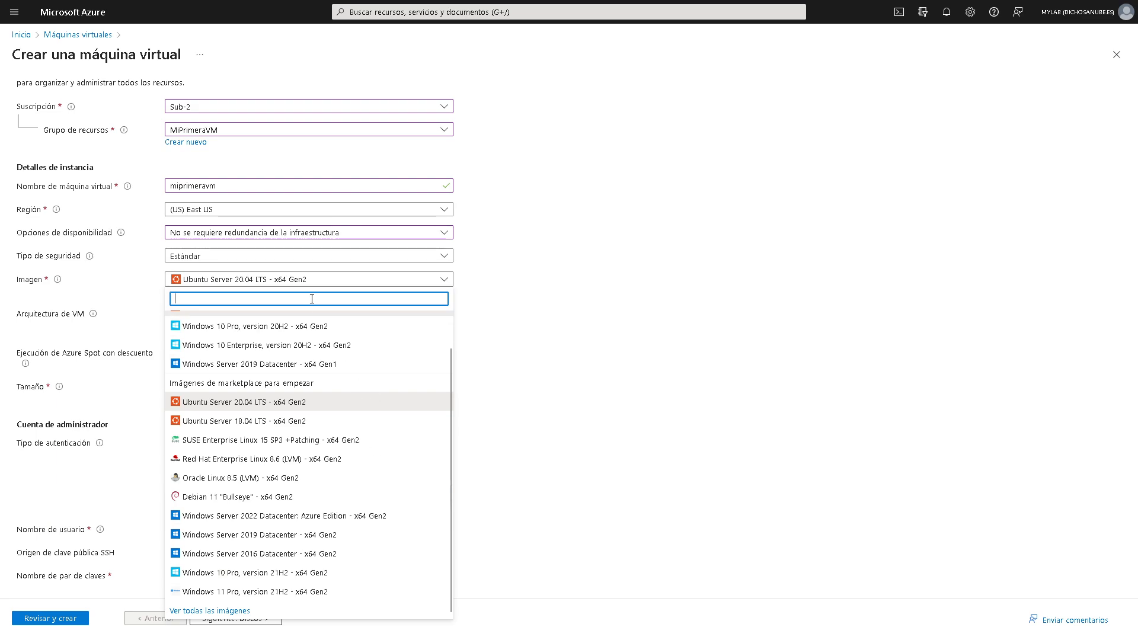
pyautogui.click(224, 613)
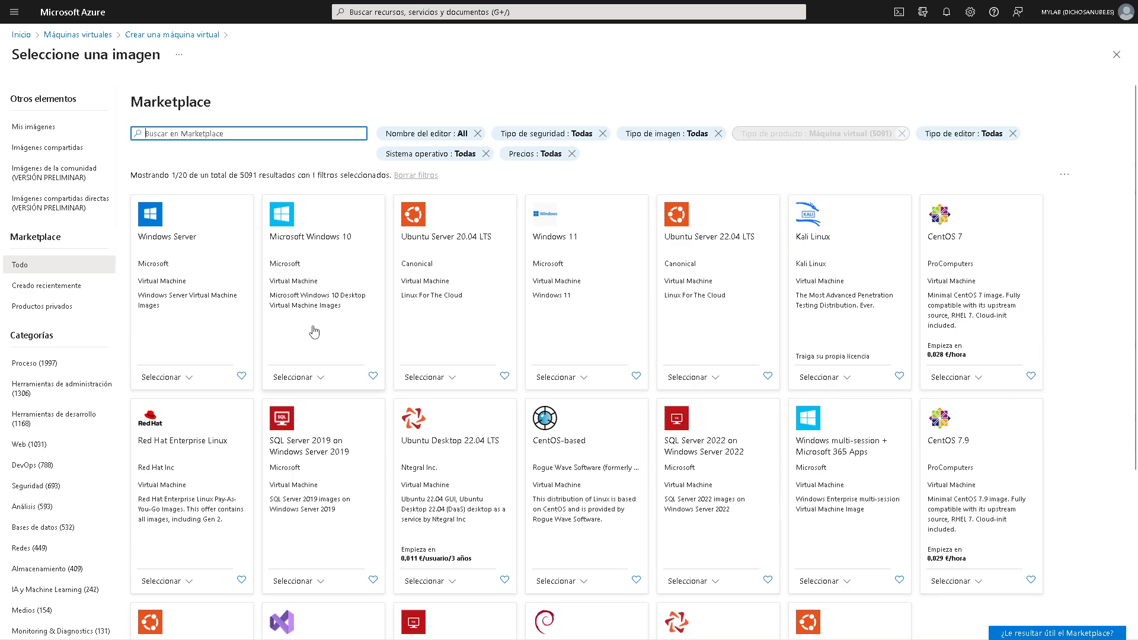
pyautogui.scroll(-4, 515, 483)
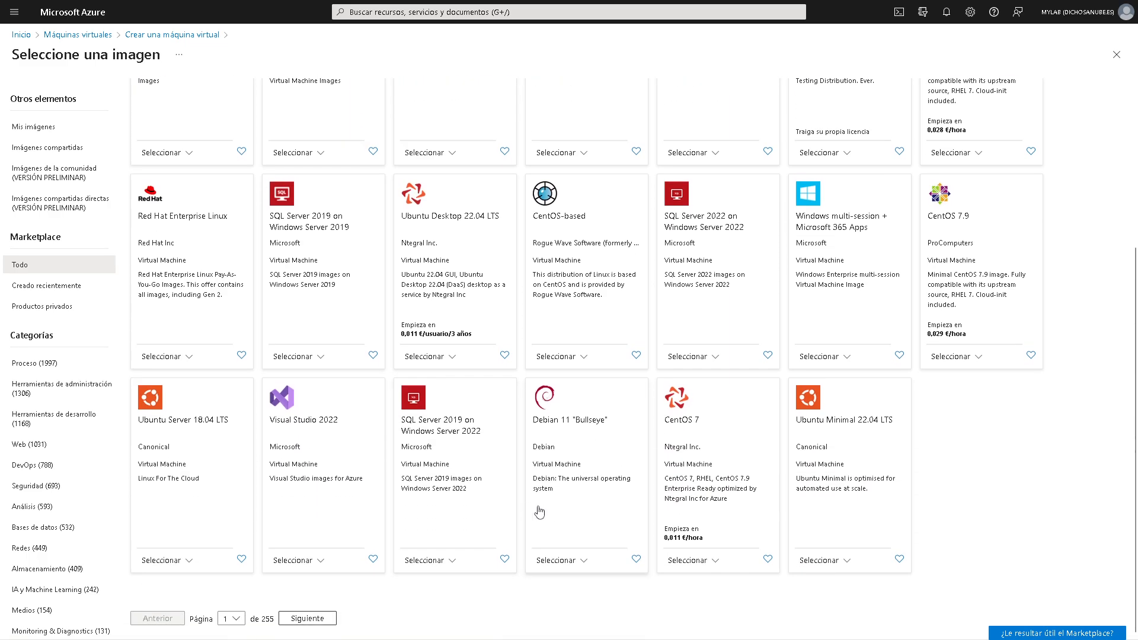
pyautogui.scroll(5, 539, 511)
pyautogui.click(189, 36)
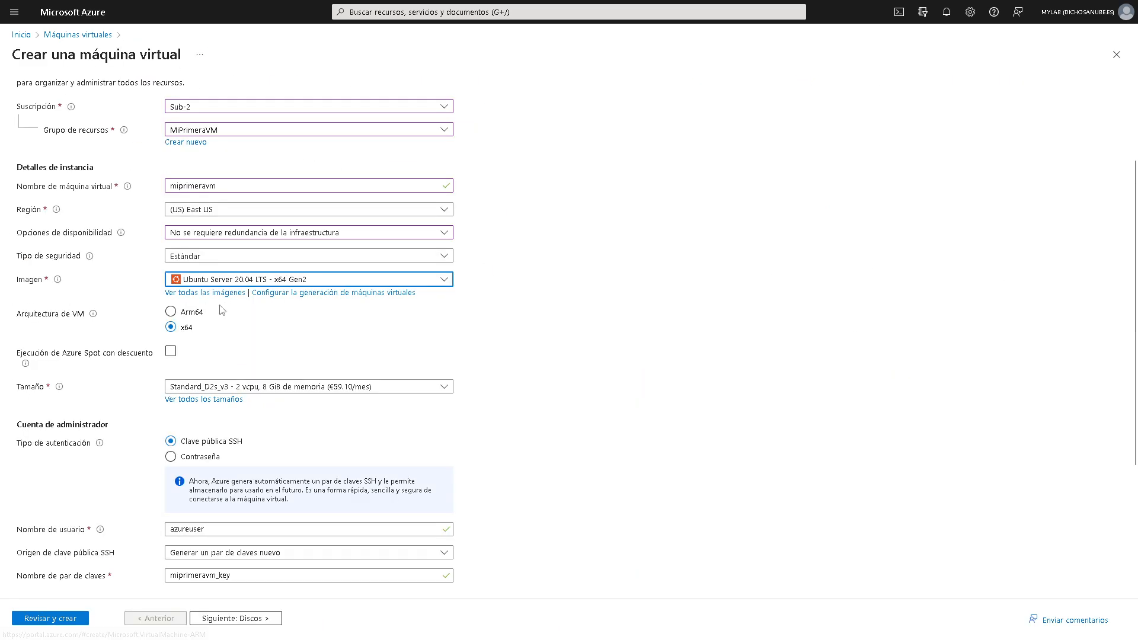
# - Choose the Windows Server 2022 Datacenter: Azure Edition - x64 Gen2 image
pyautogui.click(261, 279)
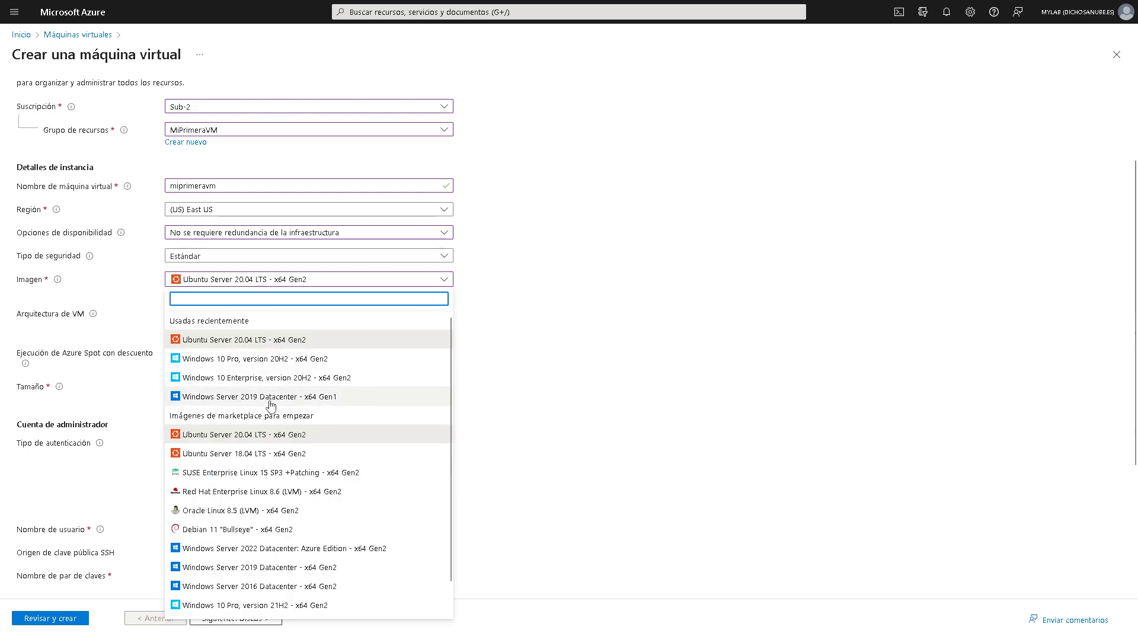
pyautogui.click(282, 548)
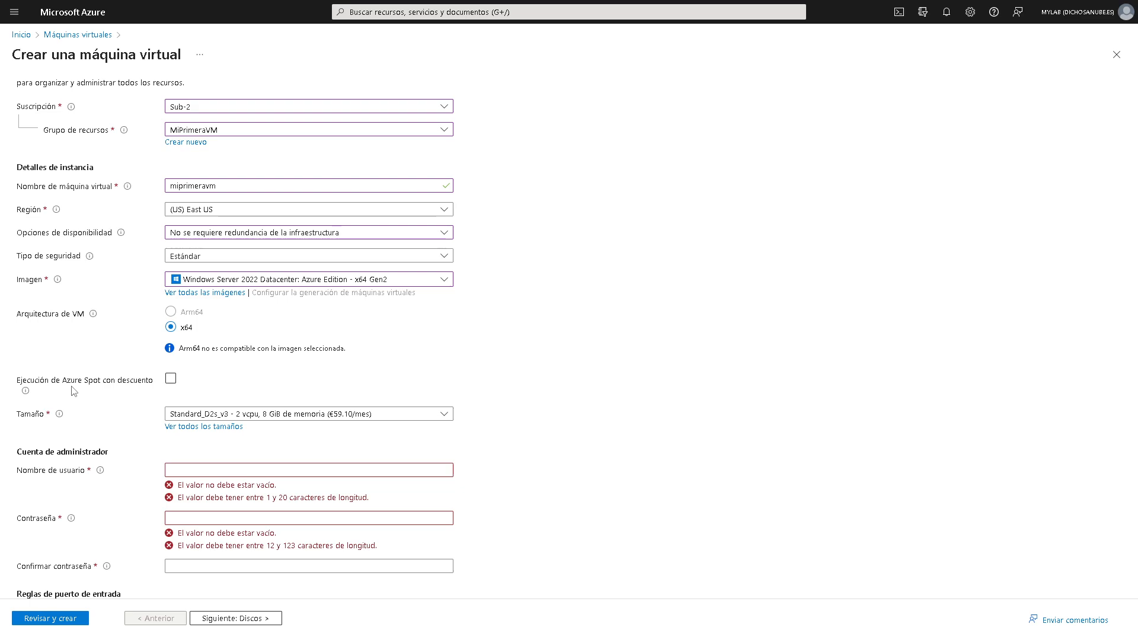
pyautogui.moveTo(26, 392)
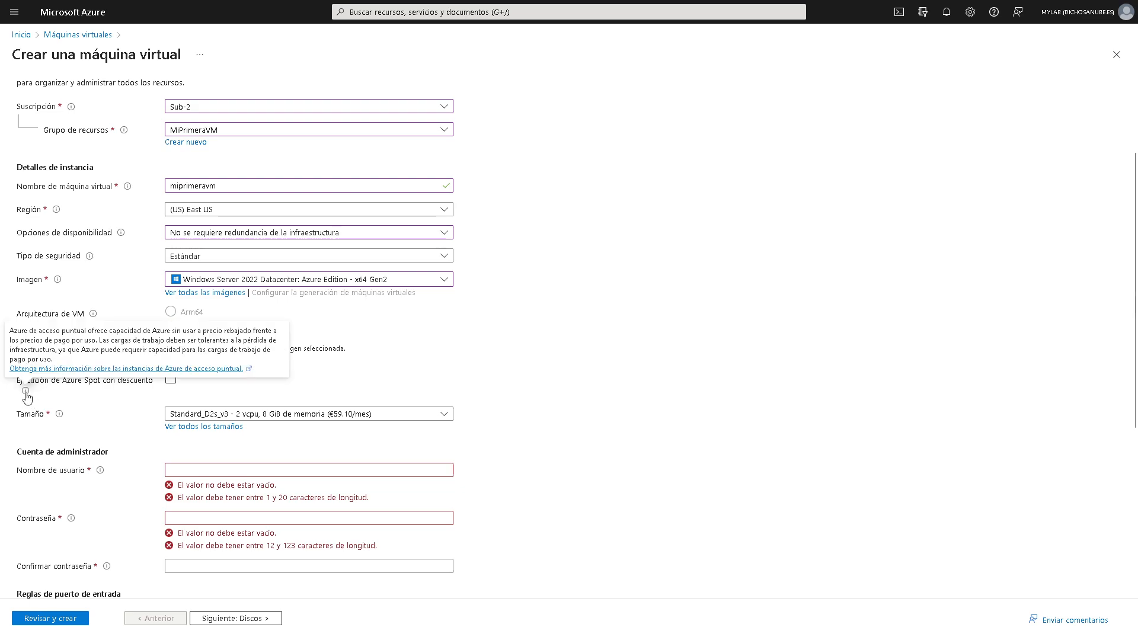
pyautogui.click(170, 378)
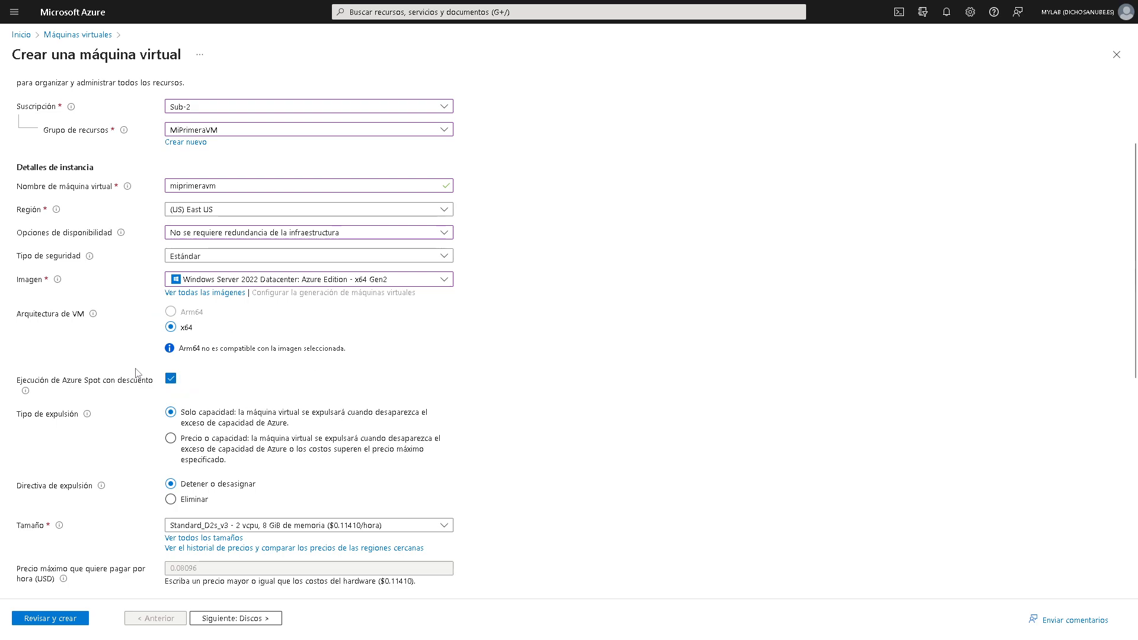
pyautogui.scroll(-1, 338, 388)
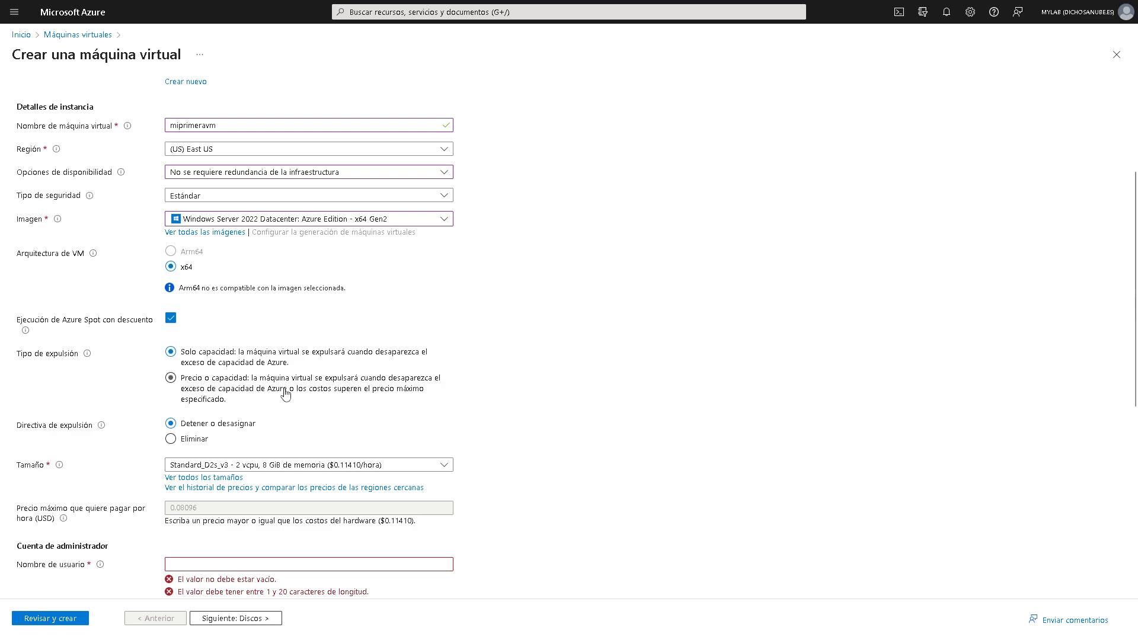
pyautogui.click(171, 319)
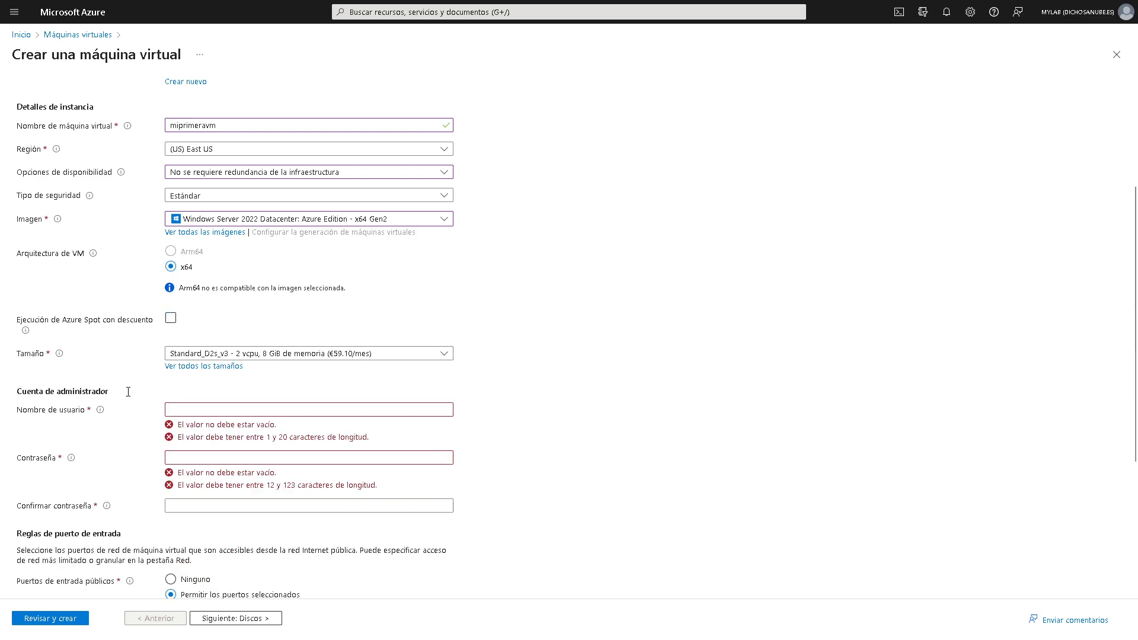
pyautogui.scroll(-1, 258, 325)
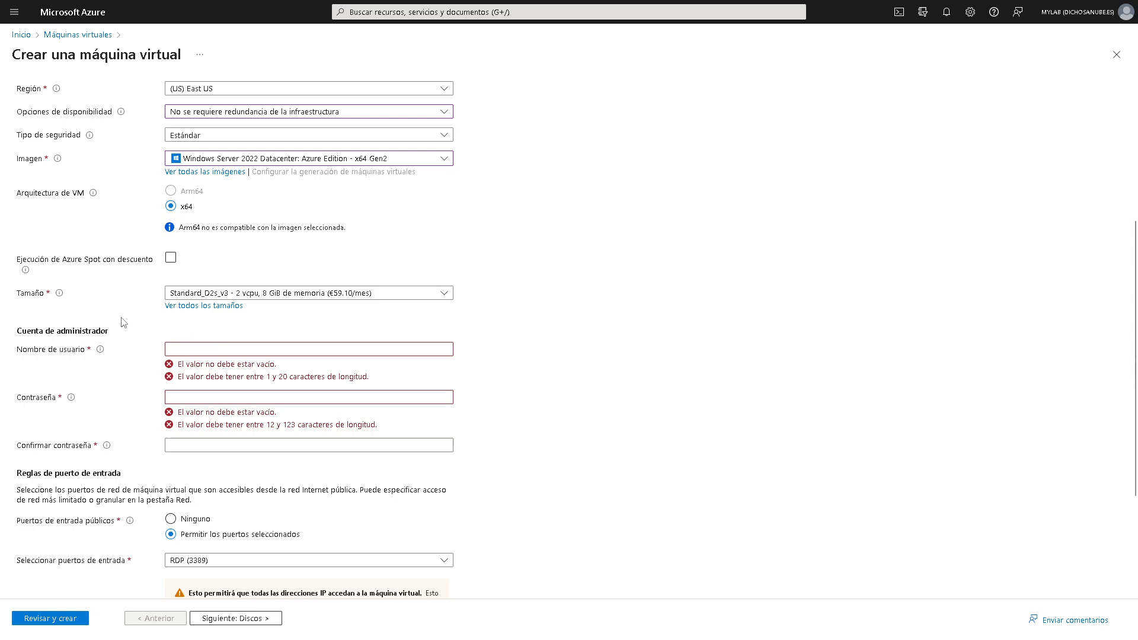
pyautogui.moveTo(14, 331); pyautogui.dragTo(108, 332)
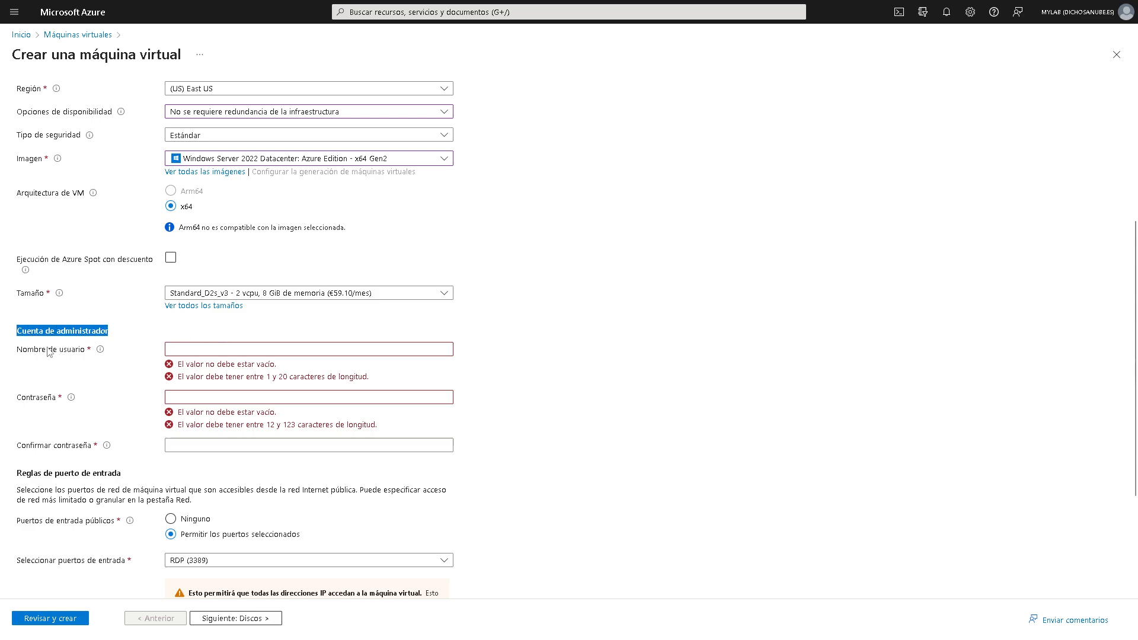
pyautogui.moveTo(28, 349); pyautogui.dragTo(85, 350)
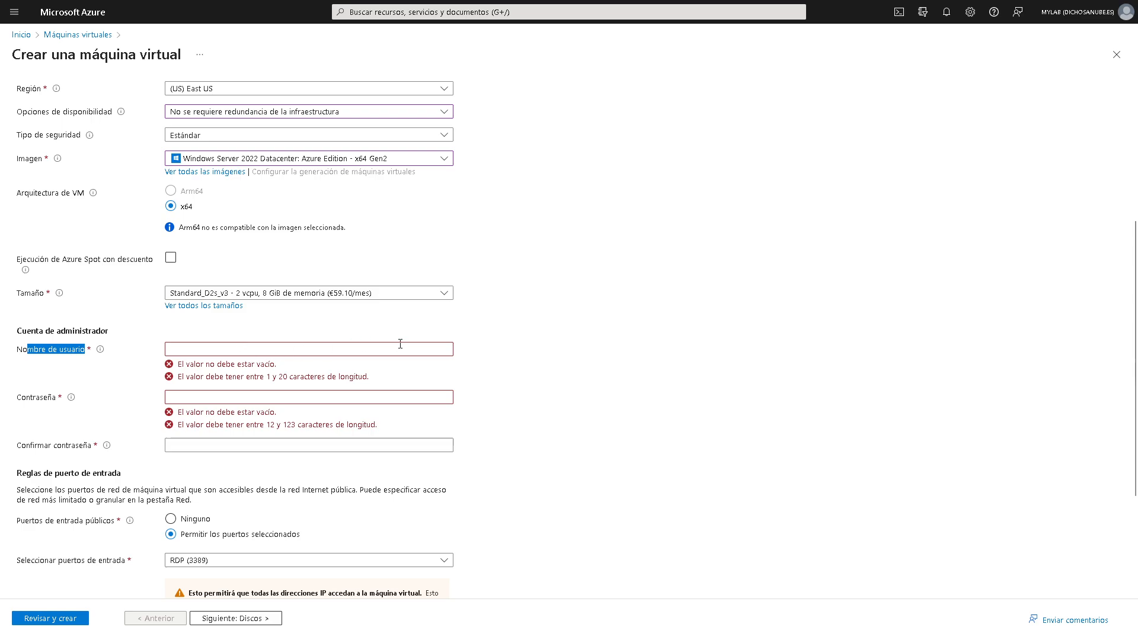
# - Enter administrator username 'adntmtest', then type the password and its confirmation
pyautogui.click(578, 356)
pyautogui.click(340, 345)
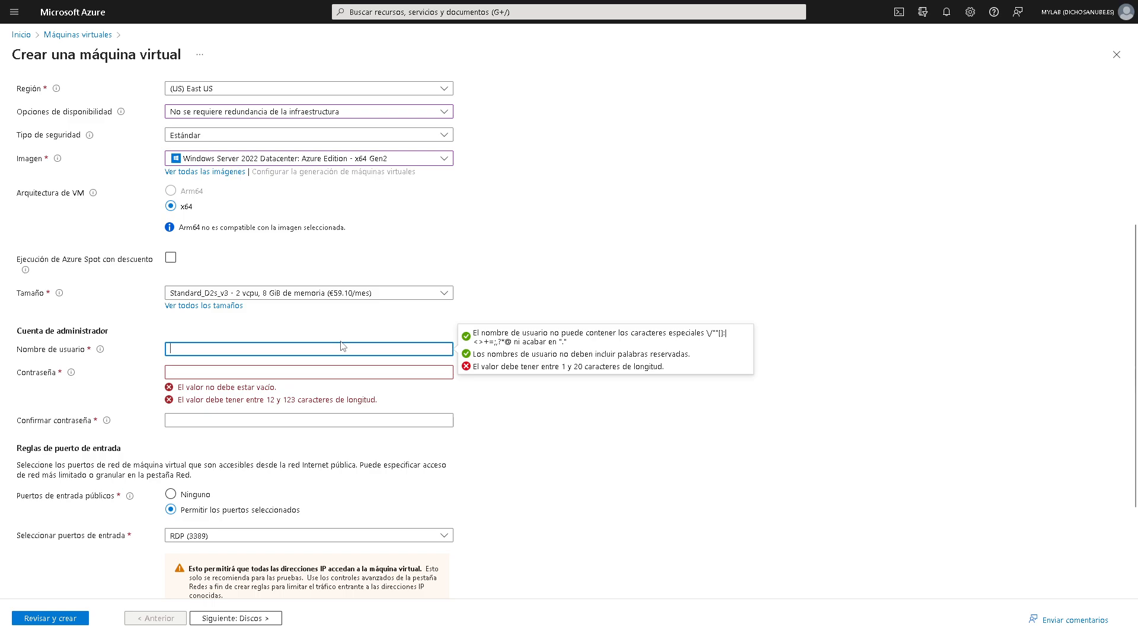
pyautogui.write('adntmtest')
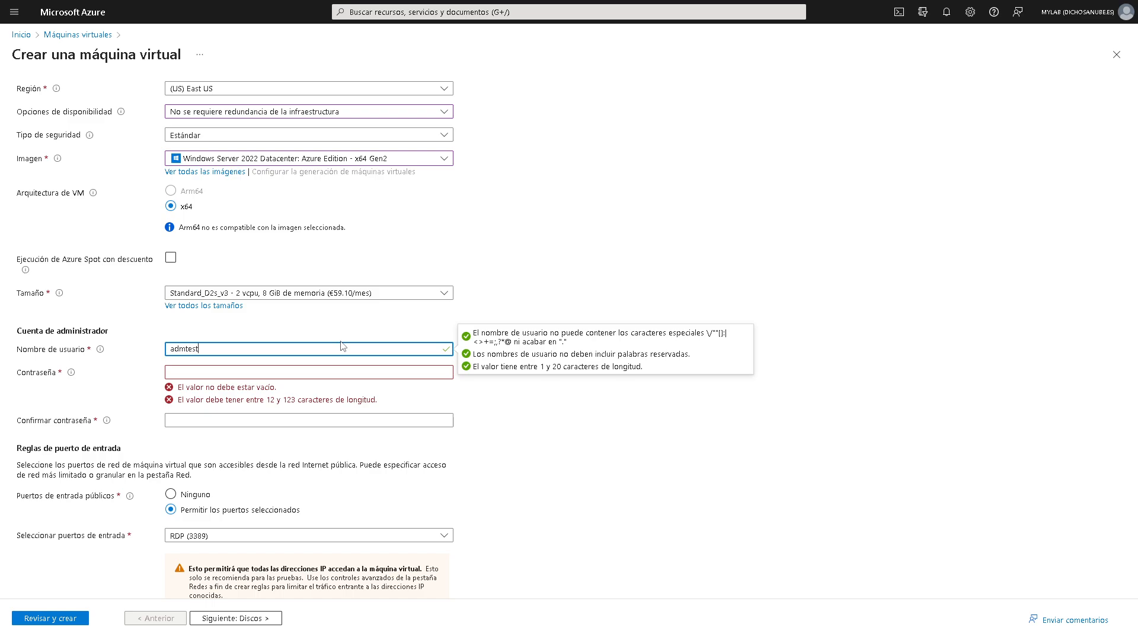
pyautogui.press('Tab')
pyautogui.write('**************')
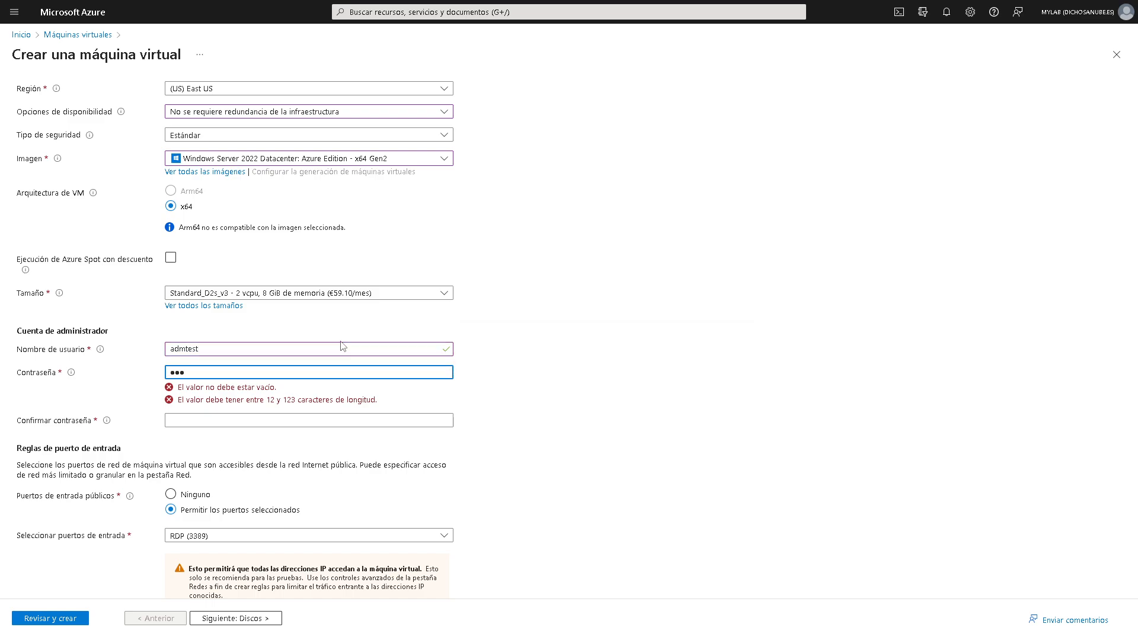
pyautogui.press('Tab')
pyautogui.write('**************')
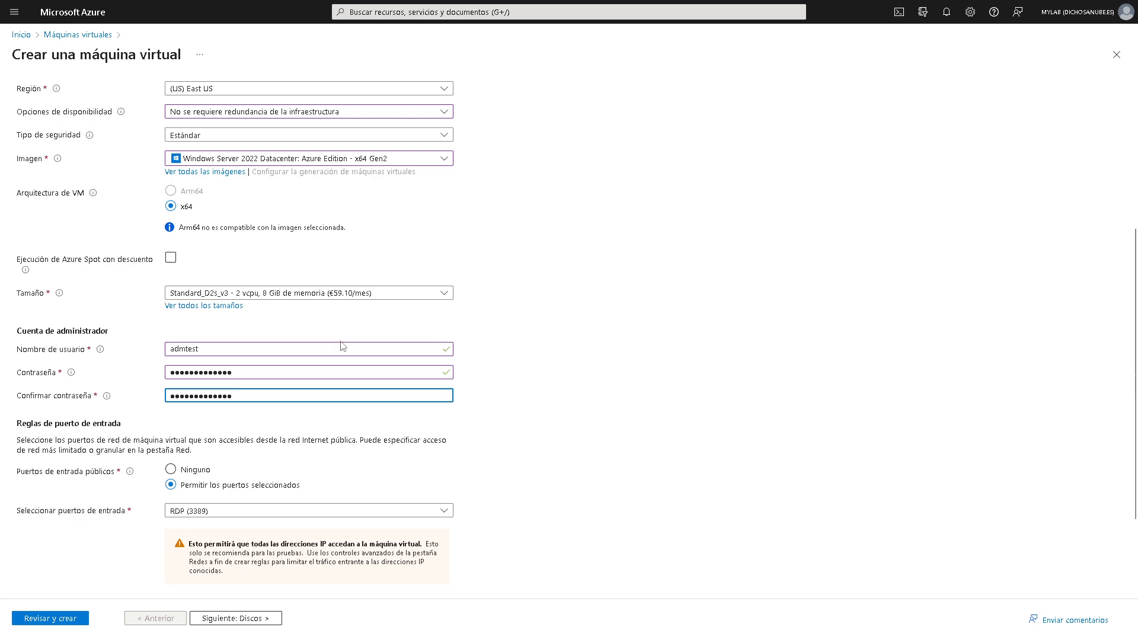
# - Retype the password confirmation and the password so both match and the mismatch error clears
pyautogui.scroll(-1, 341, 333)
pyautogui.moveTo(296, 338); pyautogui.dragTo(129, 309)
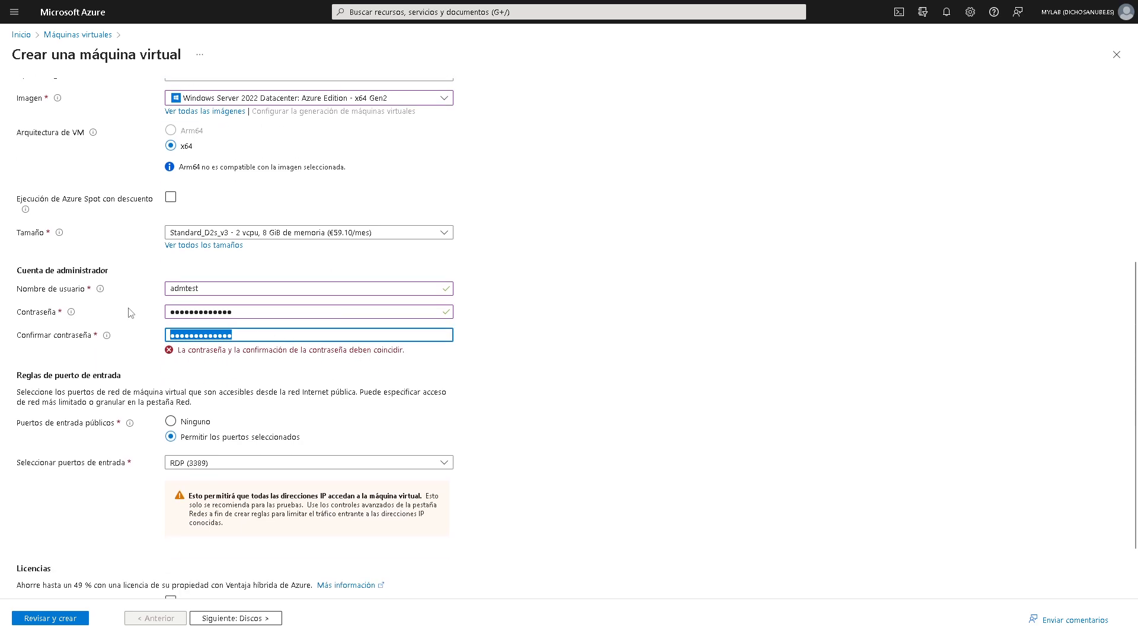
pyautogui.write('*********')
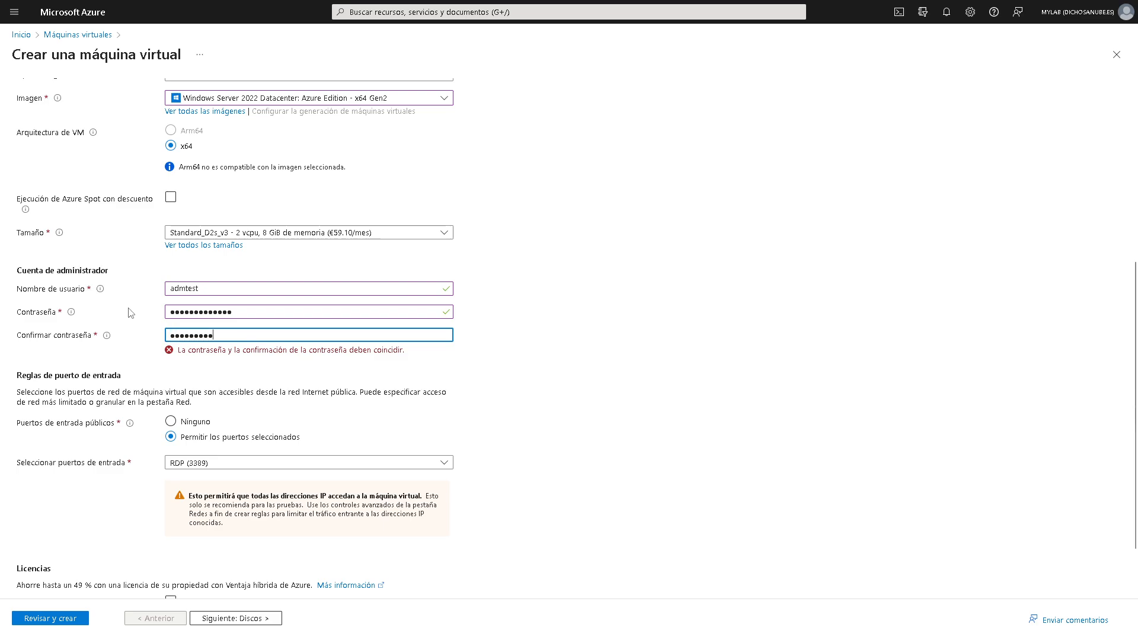
pyautogui.write('*****')
pyautogui.click(569, 362)
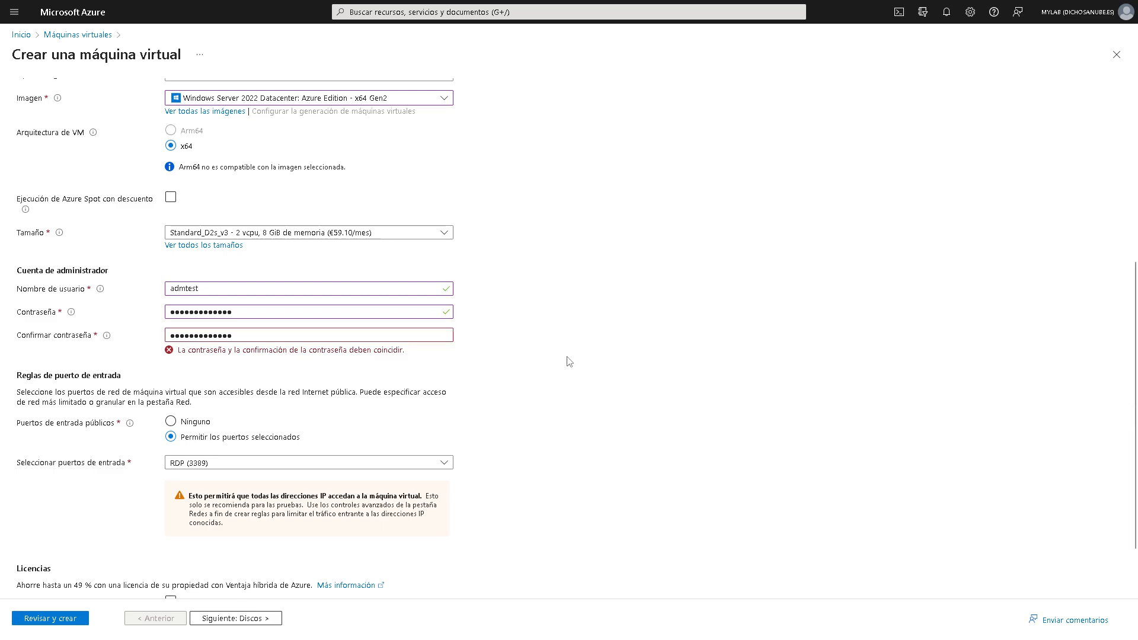
pyautogui.moveTo(353, 314); pyautogui.dragTo(60, 303)
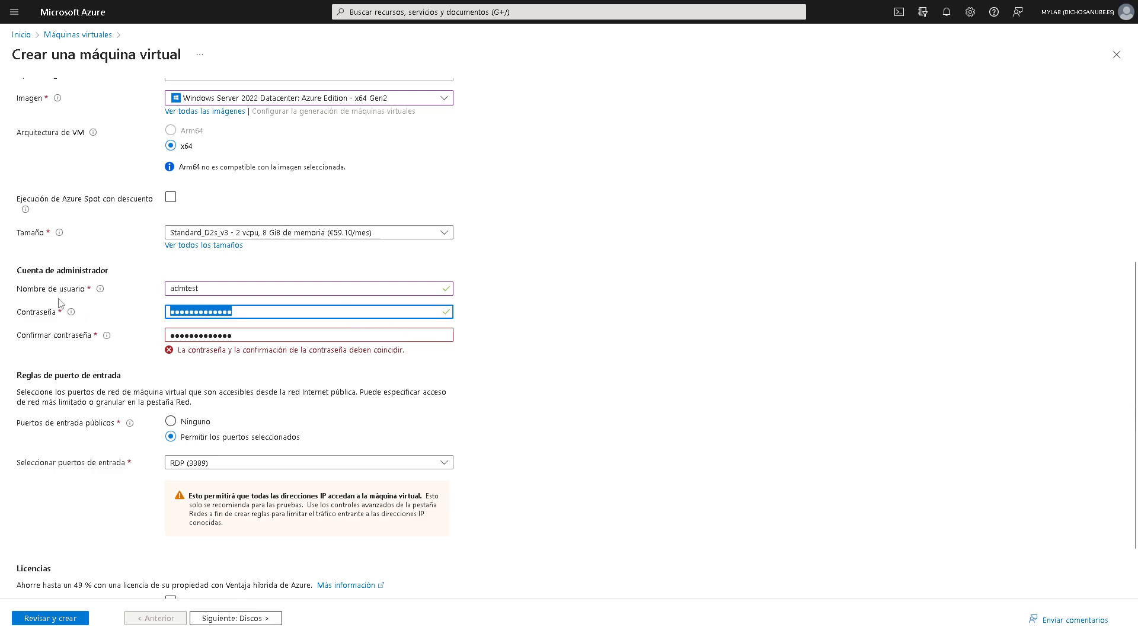
pyautogui.write('**************')
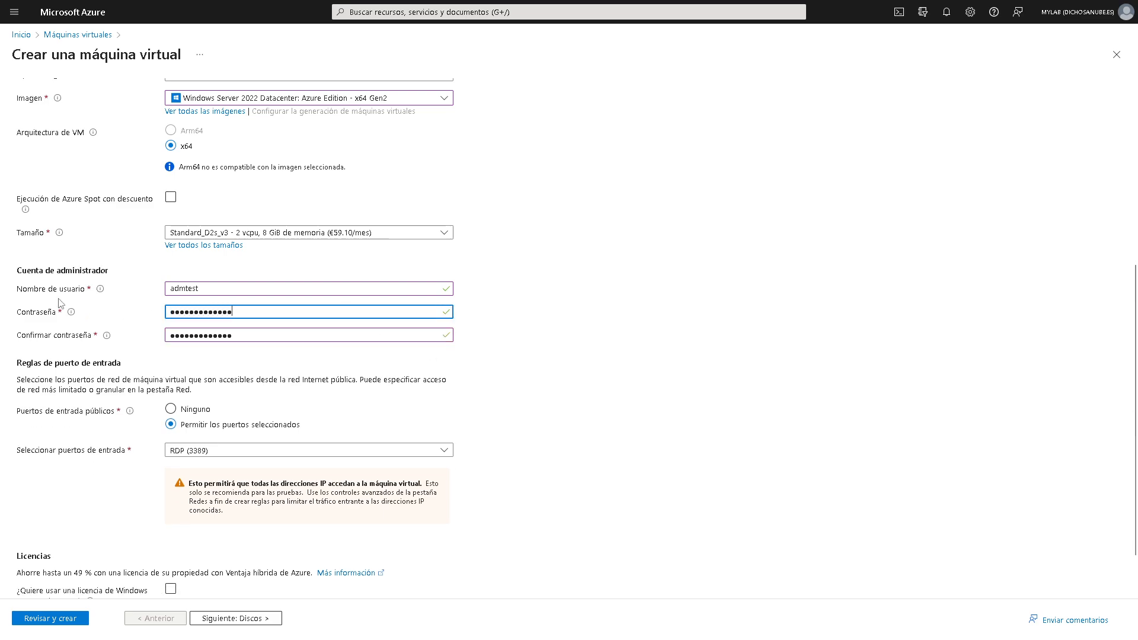
pyautogui.click(543, 379)
pyautogui.scroll(-1, 544, 379)
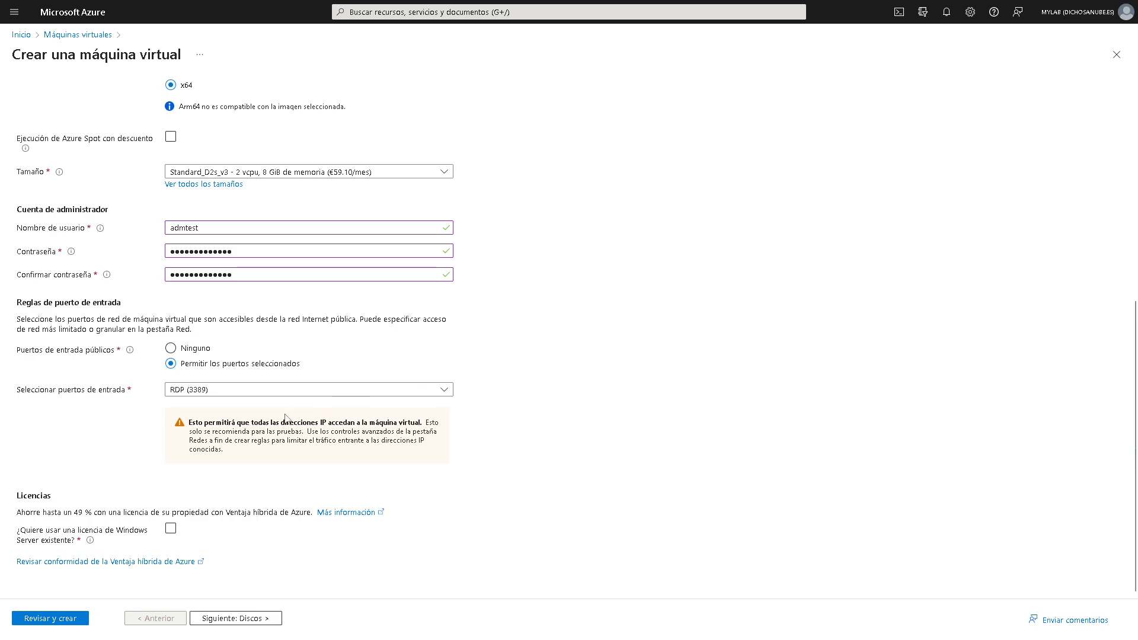
# - Under Licencias, enable using an existing Windows Server licence for Azure Hybrid Benefit
pyautogui.click(216, 394)
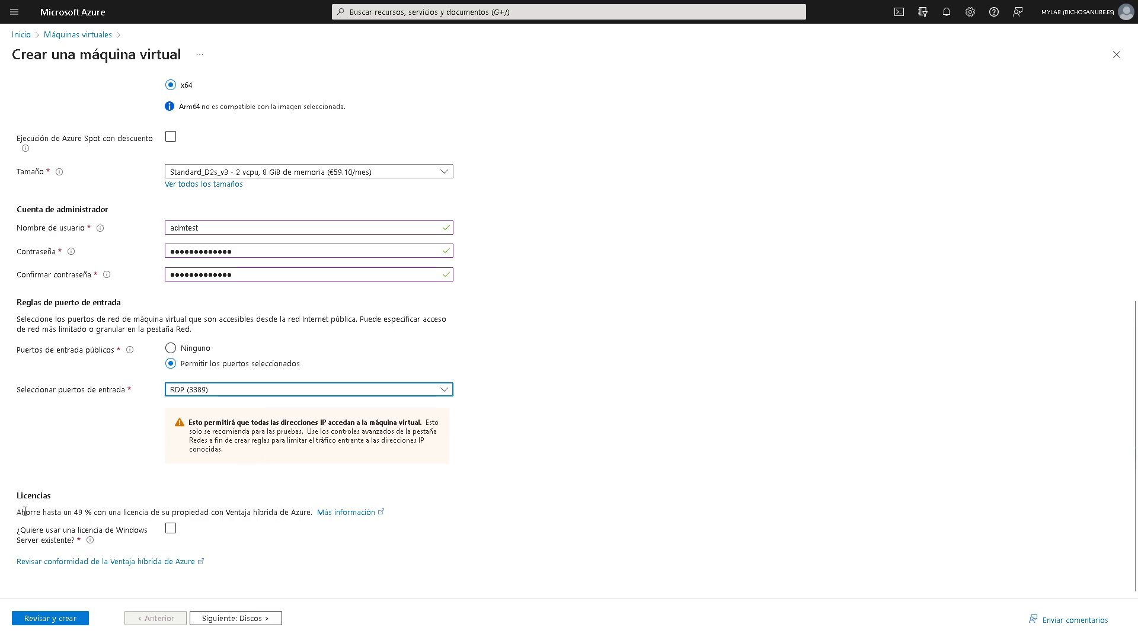
pyautogui.moveTo(25, 512); pyautogui.dragTo(367, 514)
pyautogui.click(454, 505)
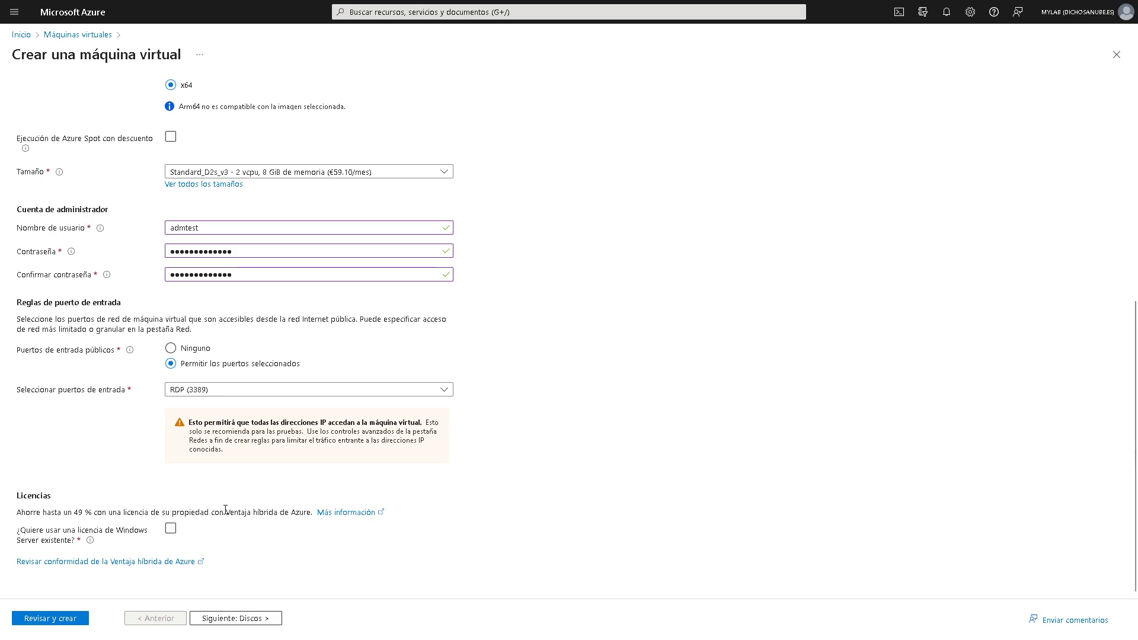
pyautogui.moveTo(225, 512); pyautogui.dragTo(317, 511)
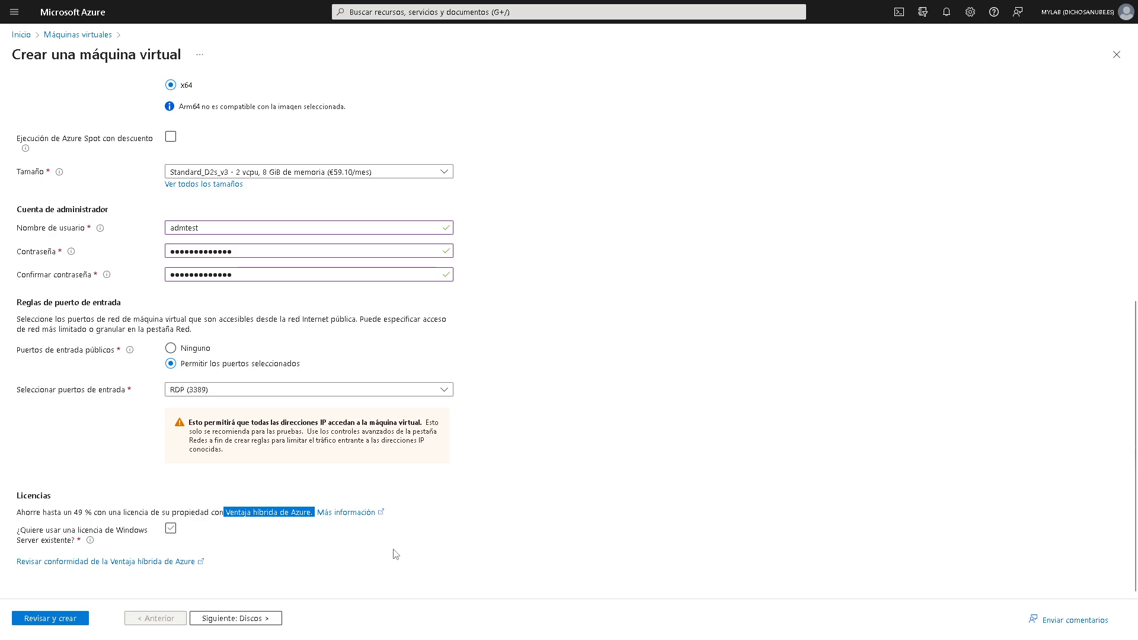
pyautogui.click(565, 521)
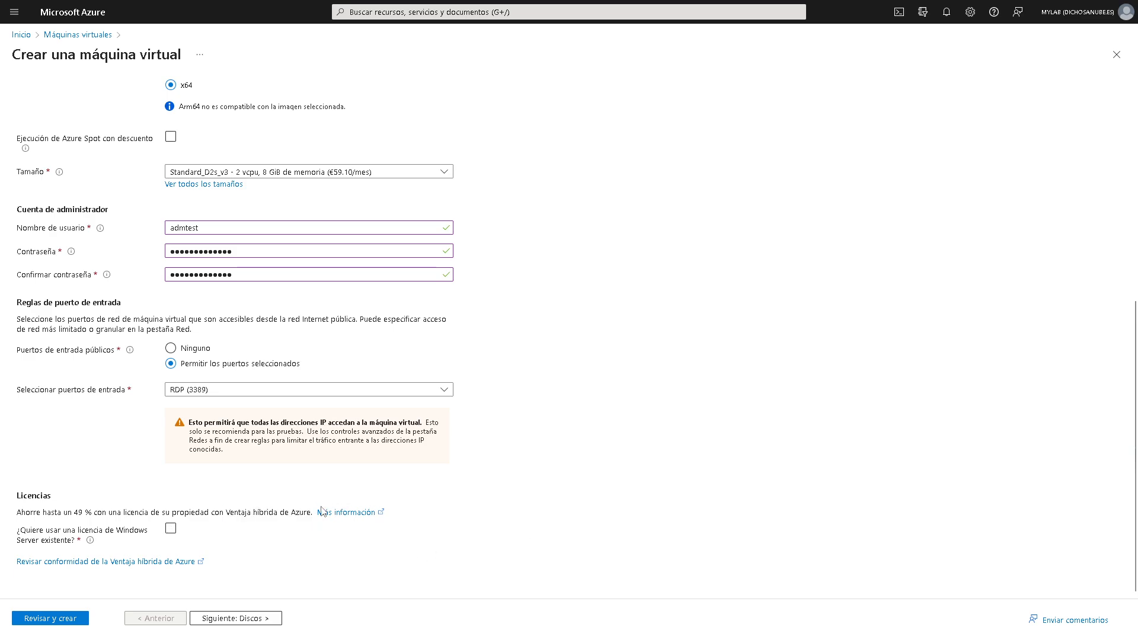
pyautogui.click(171, 531)
pyautogui.scroll(3, 248, 503)
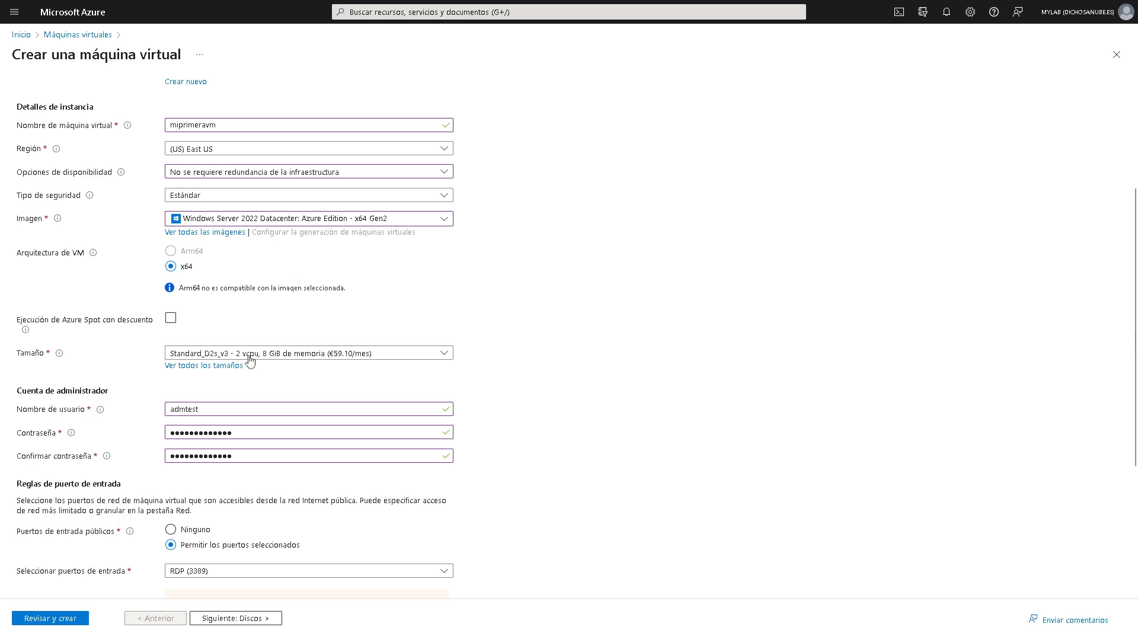
# - Select size Standard_D4s_v3 (4 vCPUs, 16 GiB, €118.20/month) from the Tamaño list
pyautogui.click(219, 358)
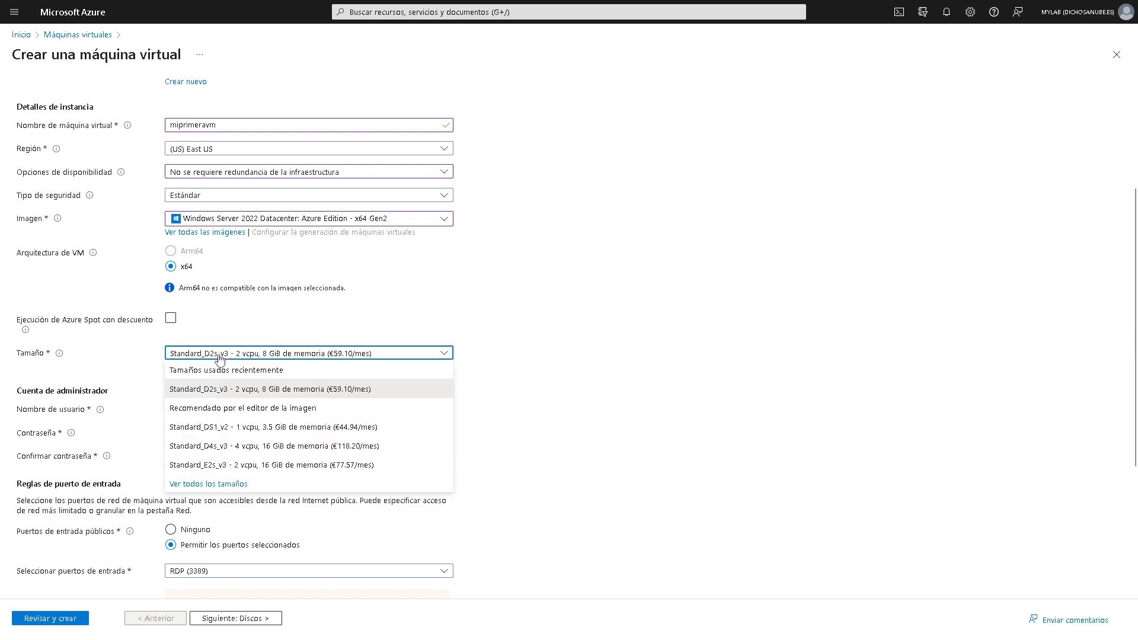
pyautogui.click(347, 328)
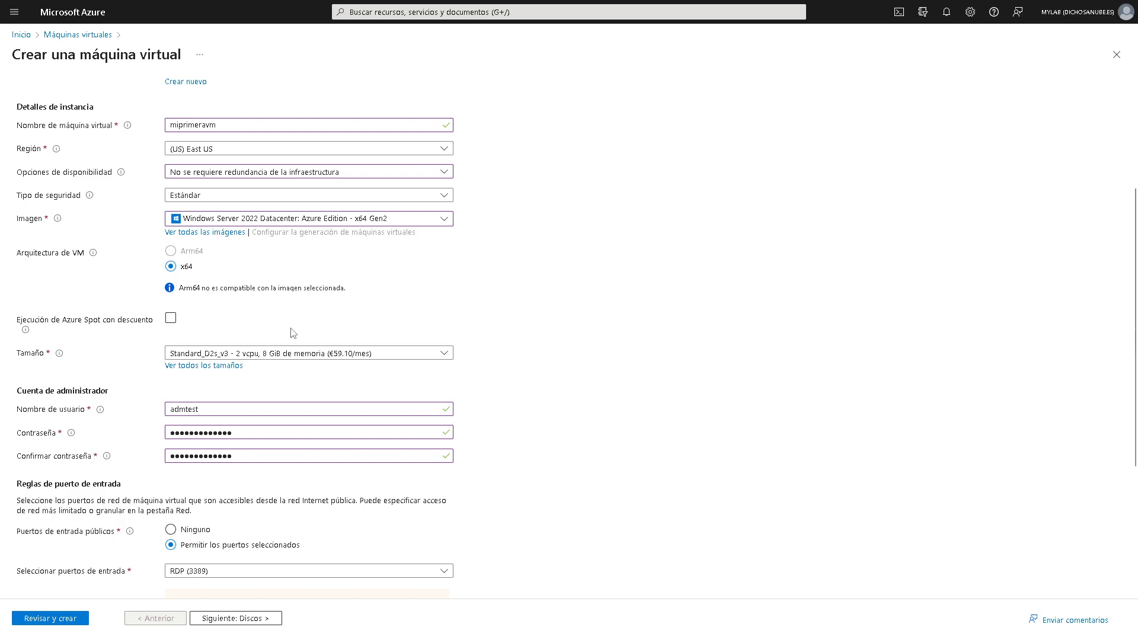
pyautogui.click(280, 355)
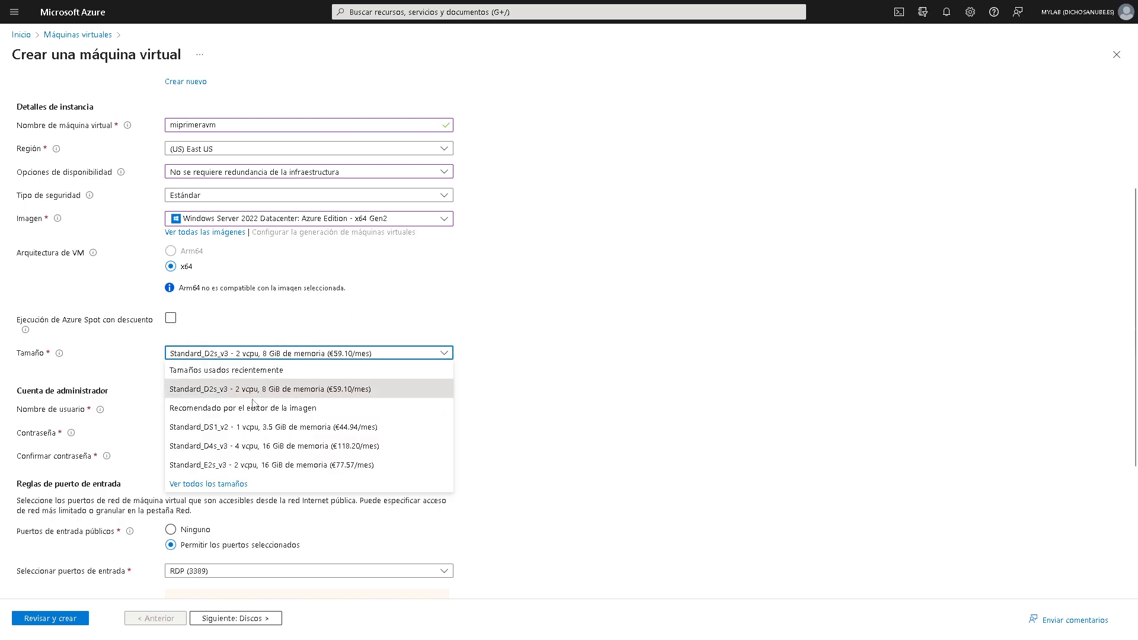
pyautogui.click(224, 446)
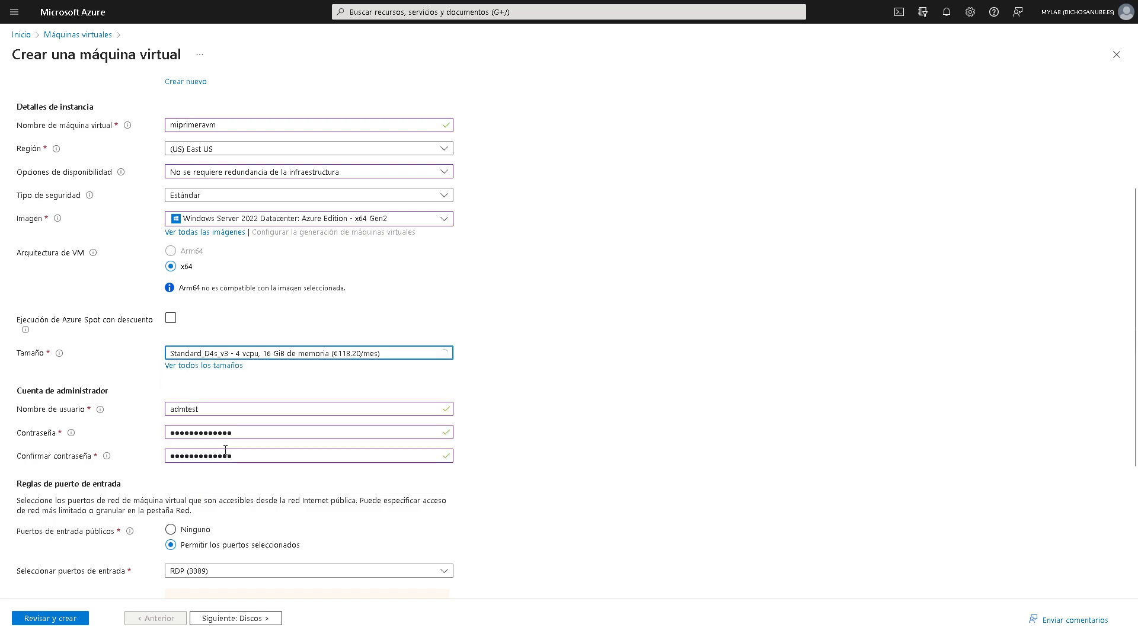
# - Browse the full VM size catalogue under 'Ver todos los tamaños', then close it
pyautogui.click(211, 366)
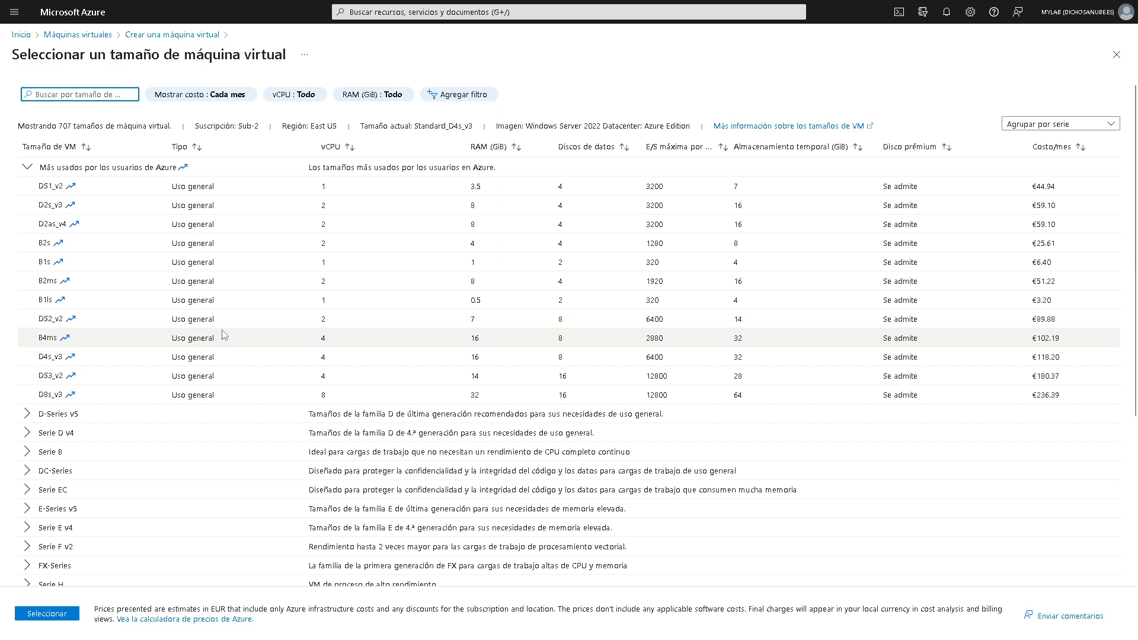
pyautogui.scroll(-4, 224, 336)
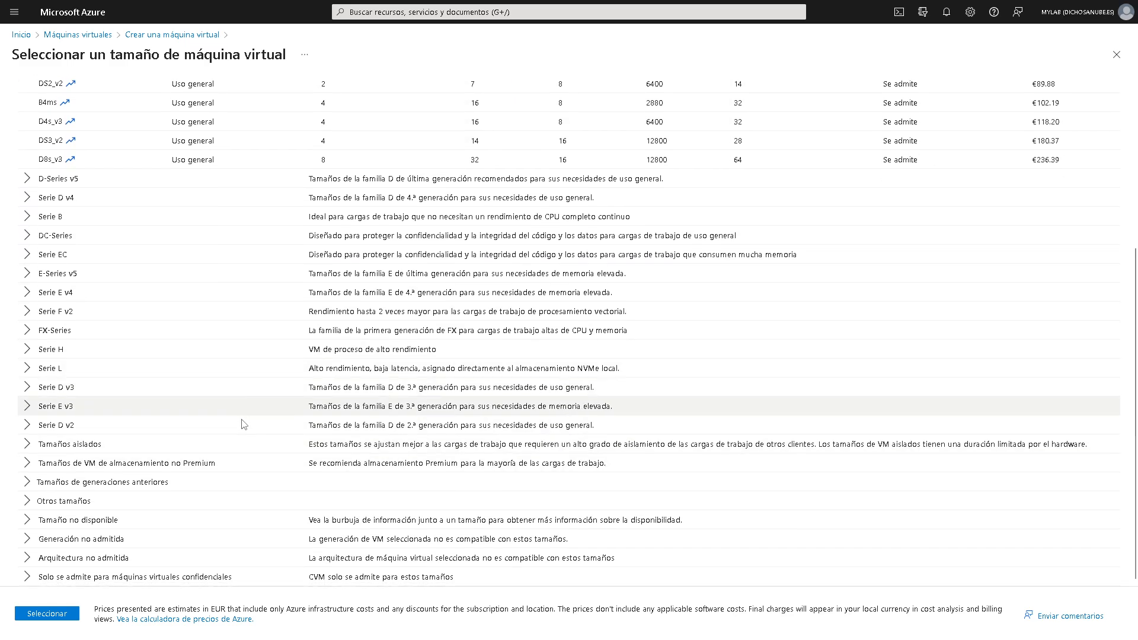
pyautogui.scroll(4, 243, 425)
pyautogui.scroll(-4, 237, 437)
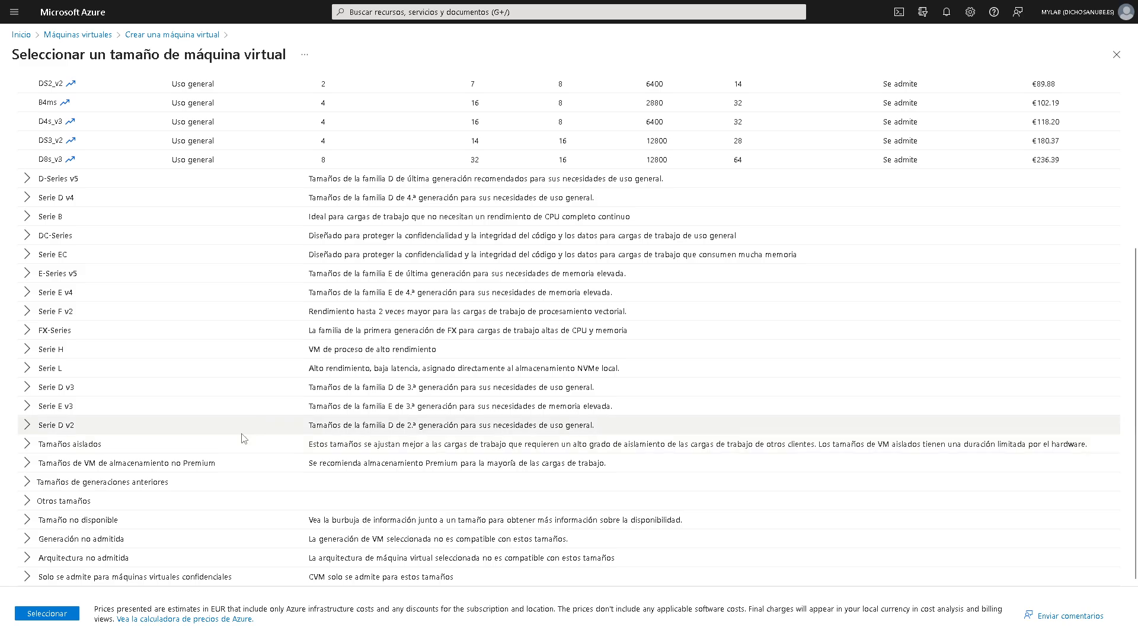
pyautogui.scroll(4, 243, 433)
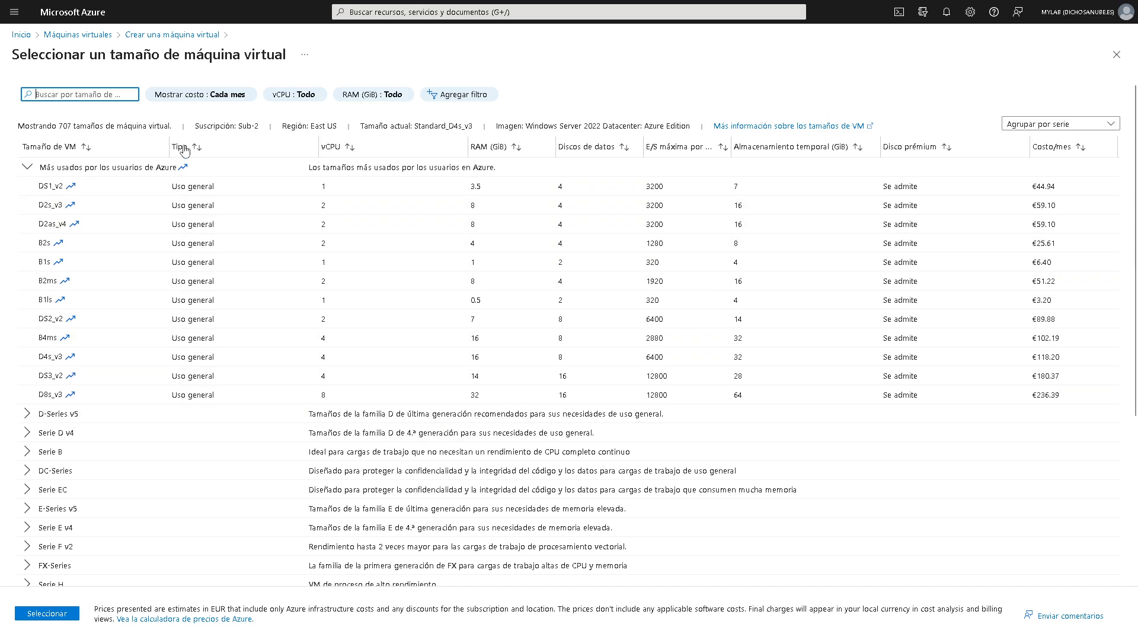
pyautogui.click(196, 36)
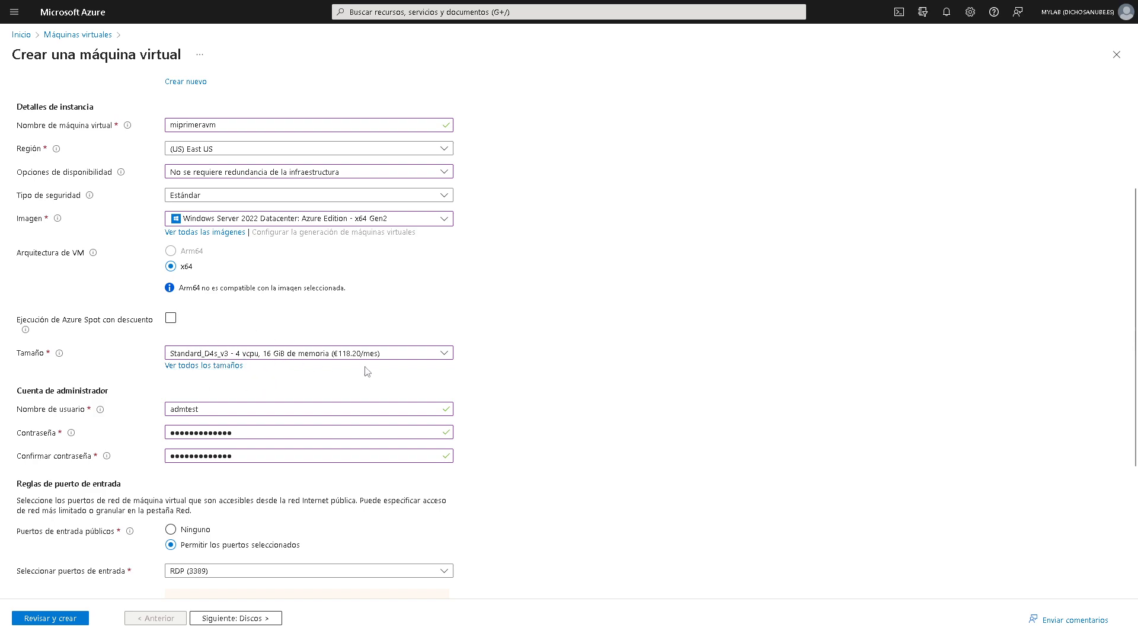
# - Review the Azure Hybrid Benefit text in the licence section of the form
pyautogui.scroll(-4, 378, 383)
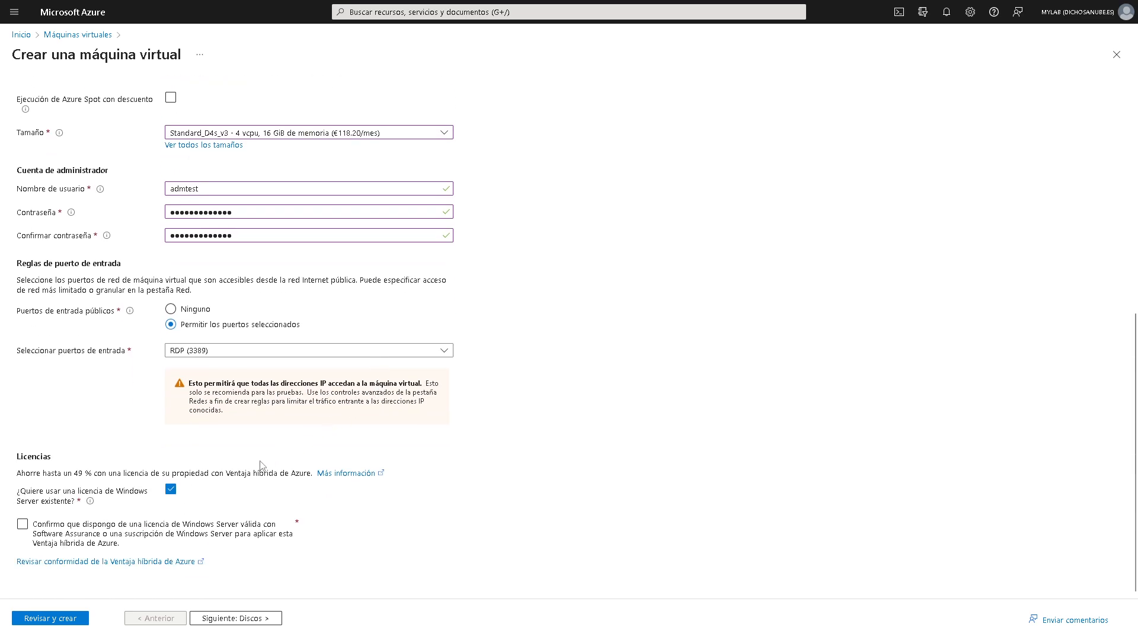
pyautogui.moveTo(228, 475); pyautogui.dragTo(309, 476)
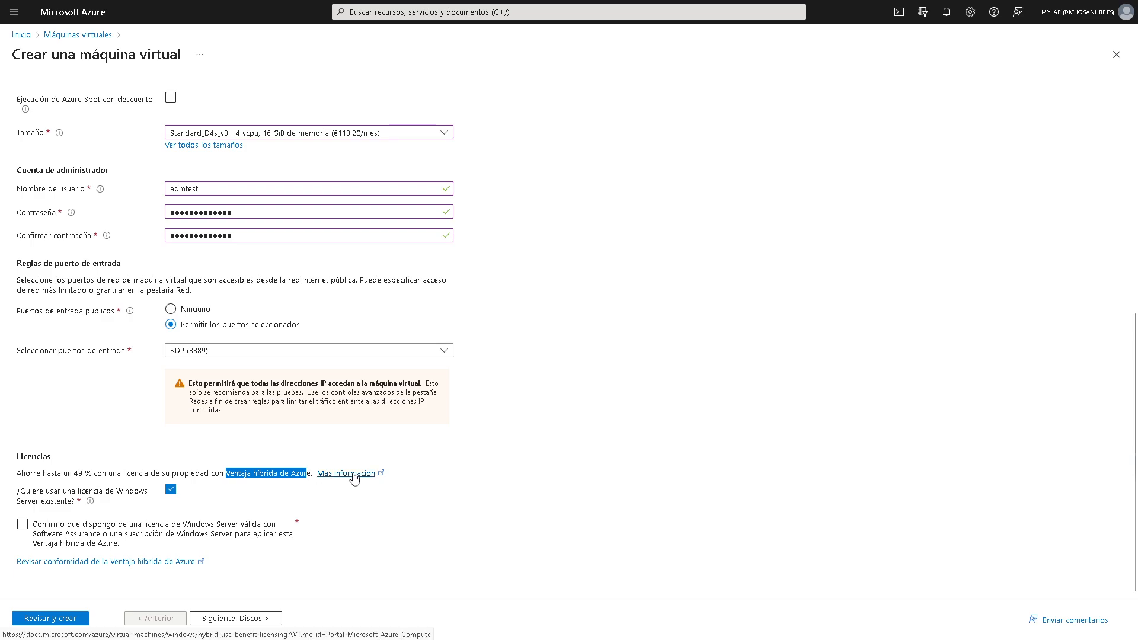
pyautogui.scroll(1, 295, 303)
pyautogui.scroll(3, 294, 303)
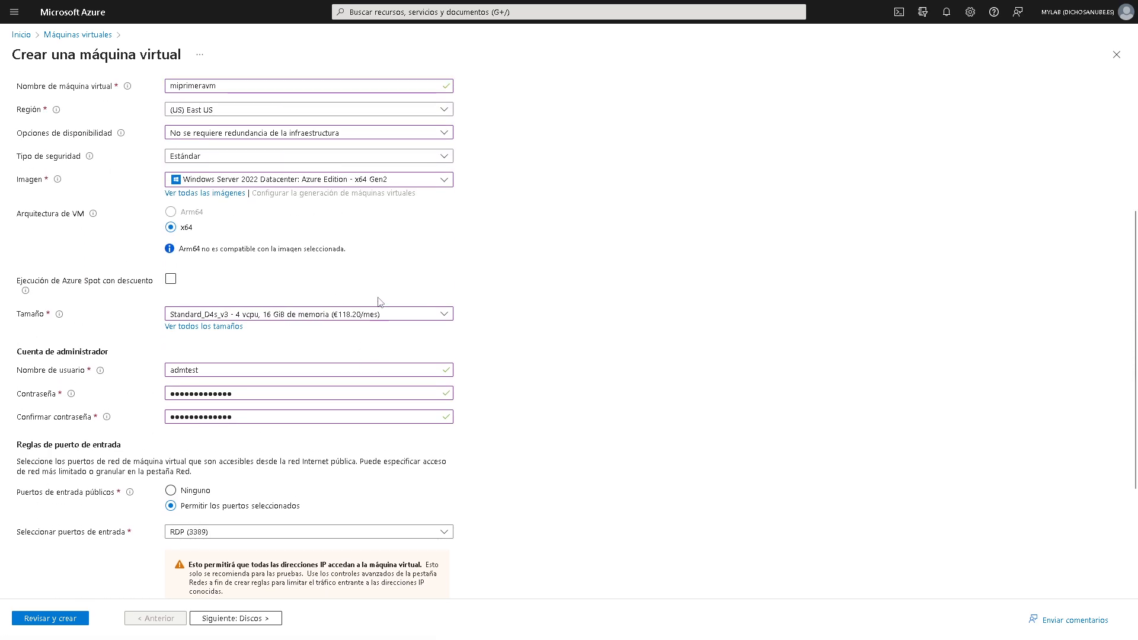
pyautogui.scroll(1, 339, 318)
pyautogui.scroll(-3, 339, 318)
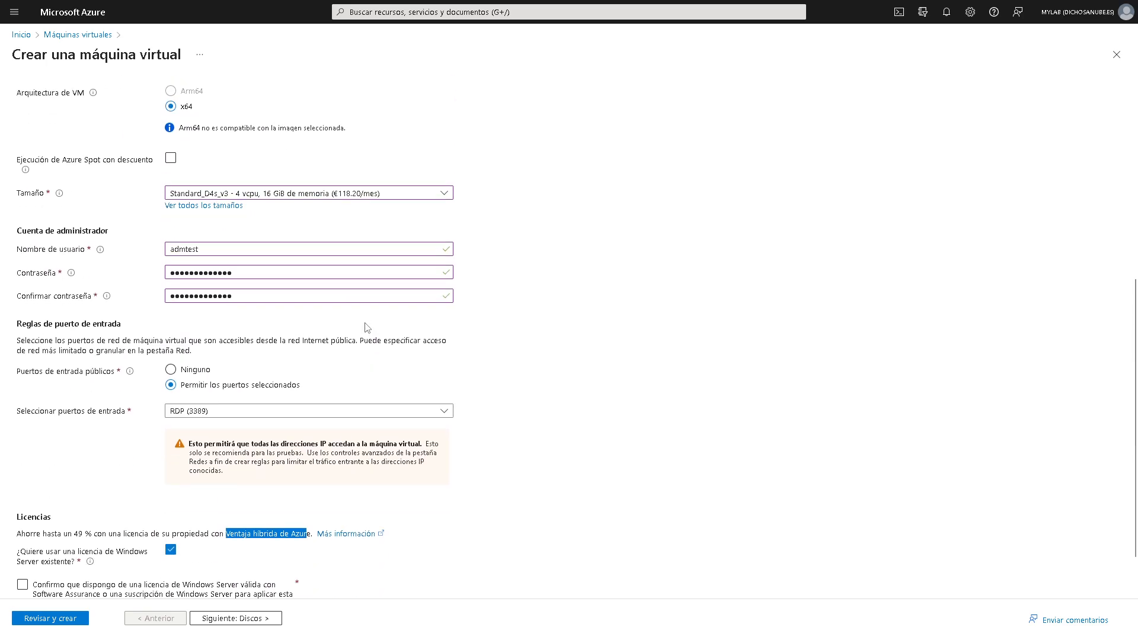
pyautogui.scroll(2, 320, 385)
pyautogui.scroll(-3, 308, 457)
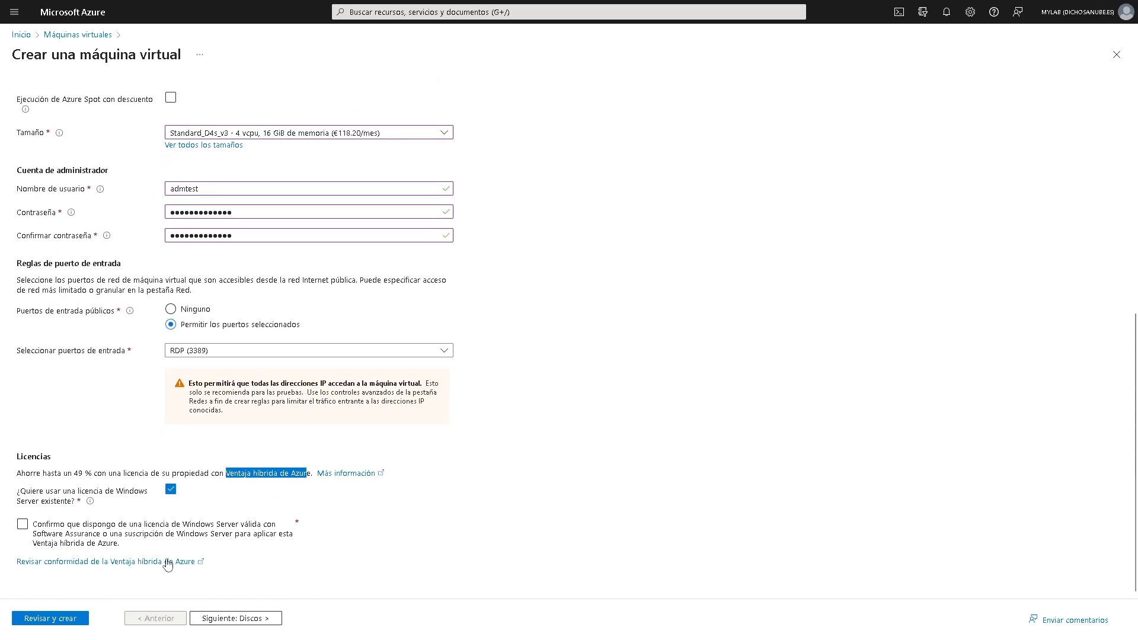
# - Untick the licence confirmation and the existing Windows Server licence option, then advance to Discos
pyautogui.click(23, 524)
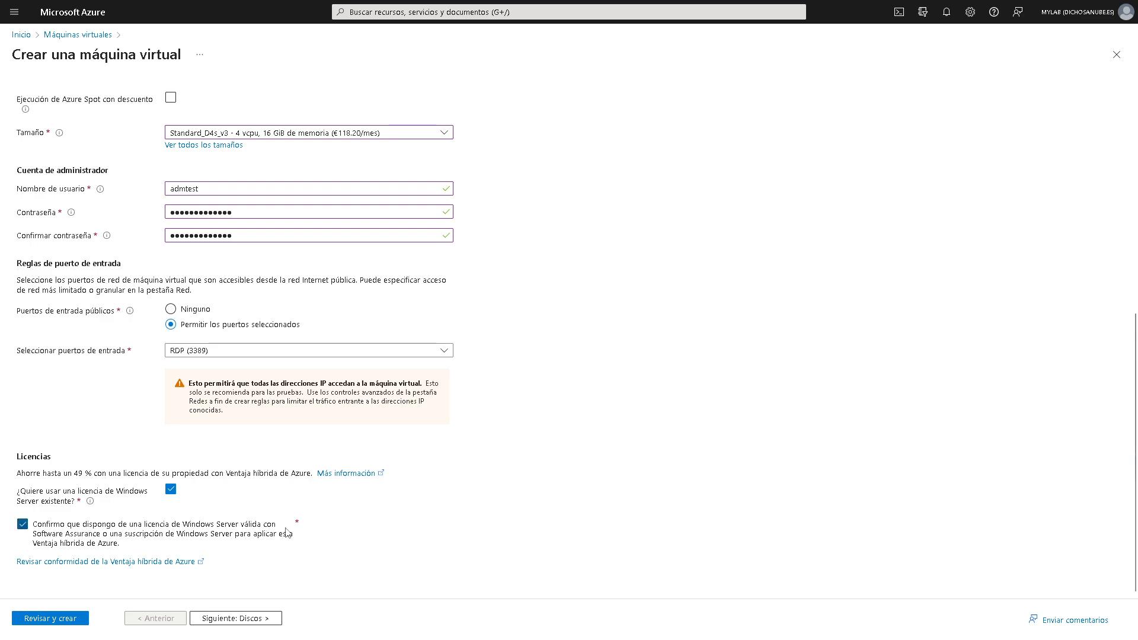
pyautogui.moveTo(33, 533); pyautogui.dragTo(297, 545)
pyautogui.click(166, 533)
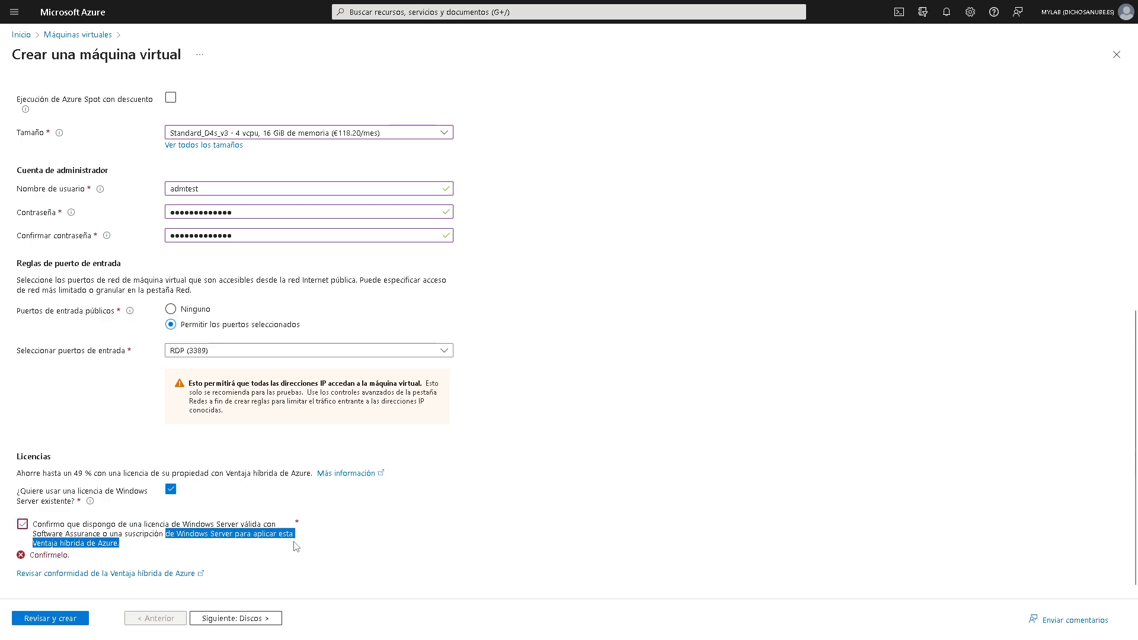
pyautogui.click(171, 491)
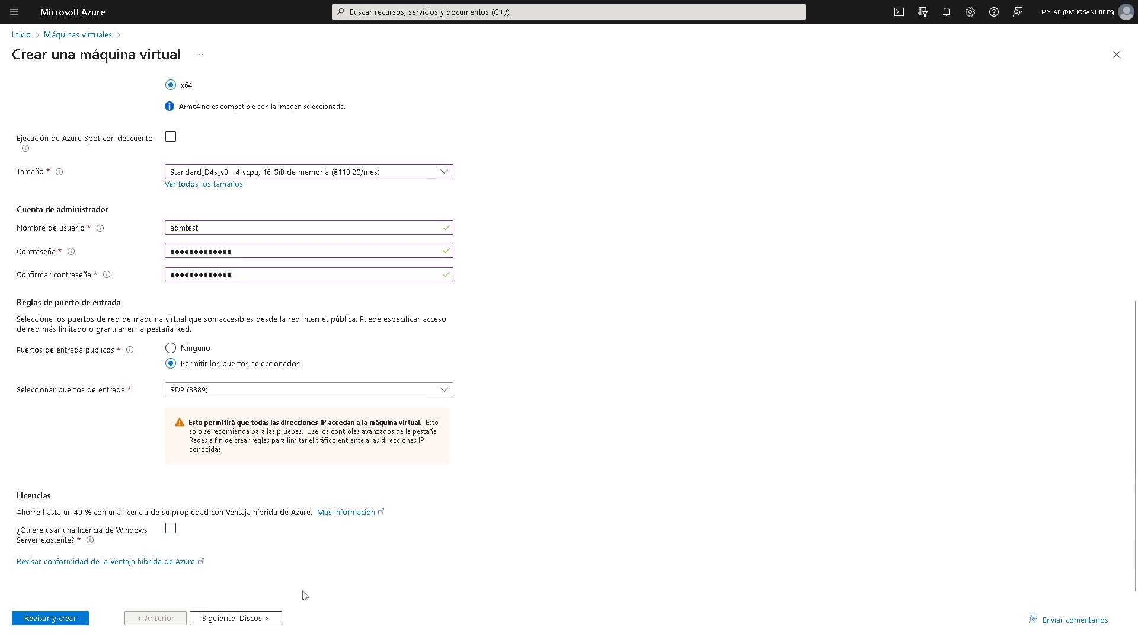
pyautogui.click(260, 619)
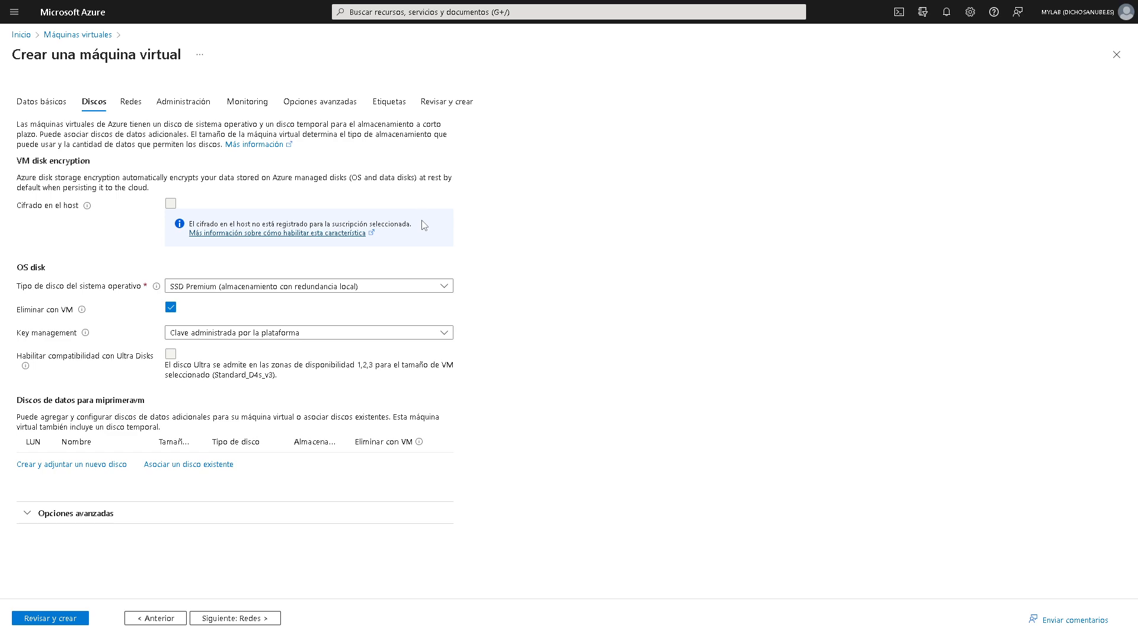
pyautogui.click(450, 290)
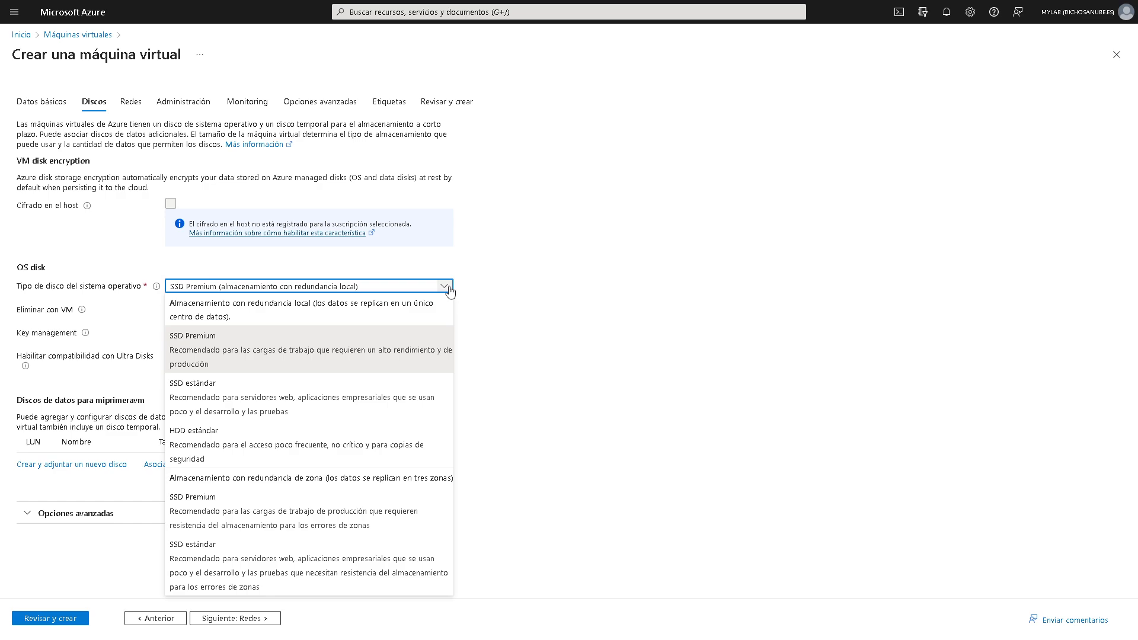
pyautogui.click(279, 415)
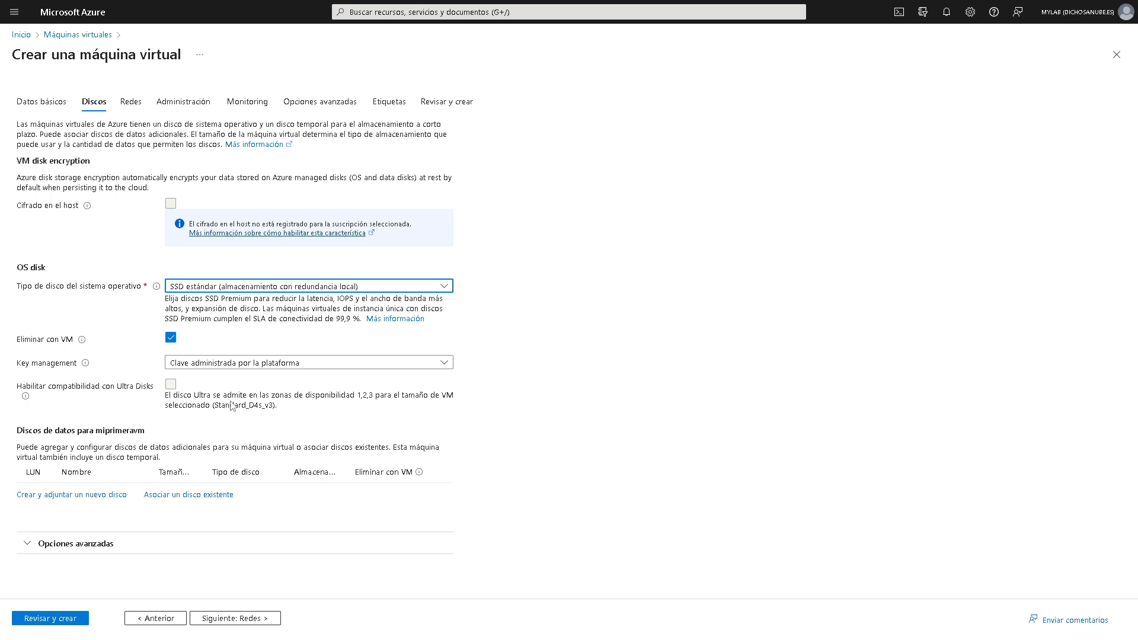
pyautogui.click(119, 366)
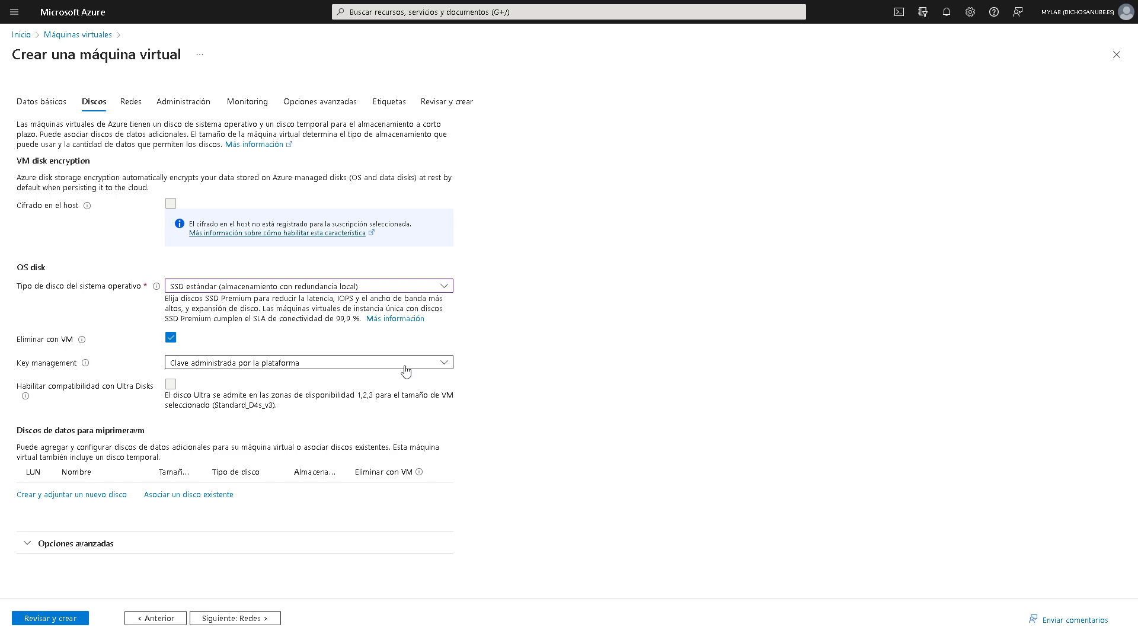
pyautogui.click(340, 366)
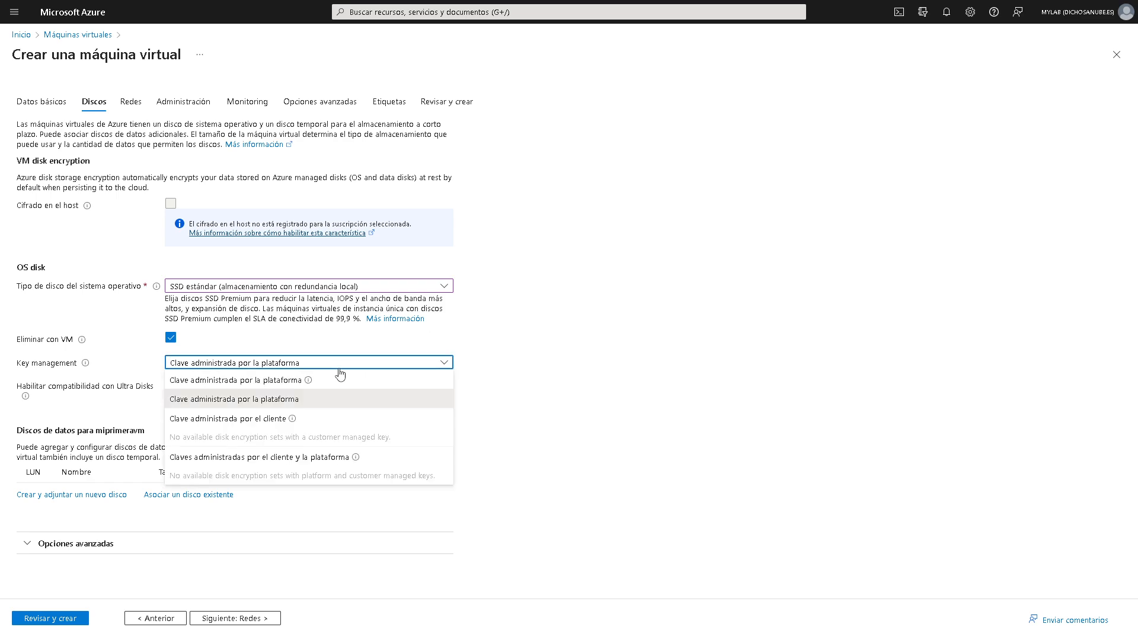
pyautogui.click(669, 356)
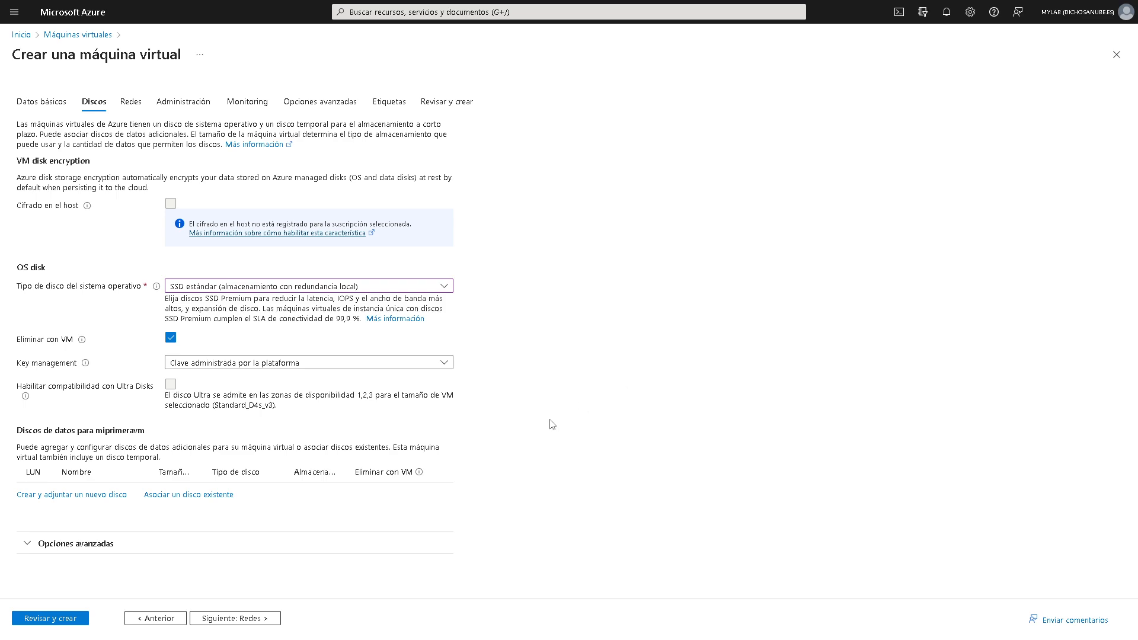
pyautogui.moveTo(20, 432); pyautogui.dragTo(77, 430)
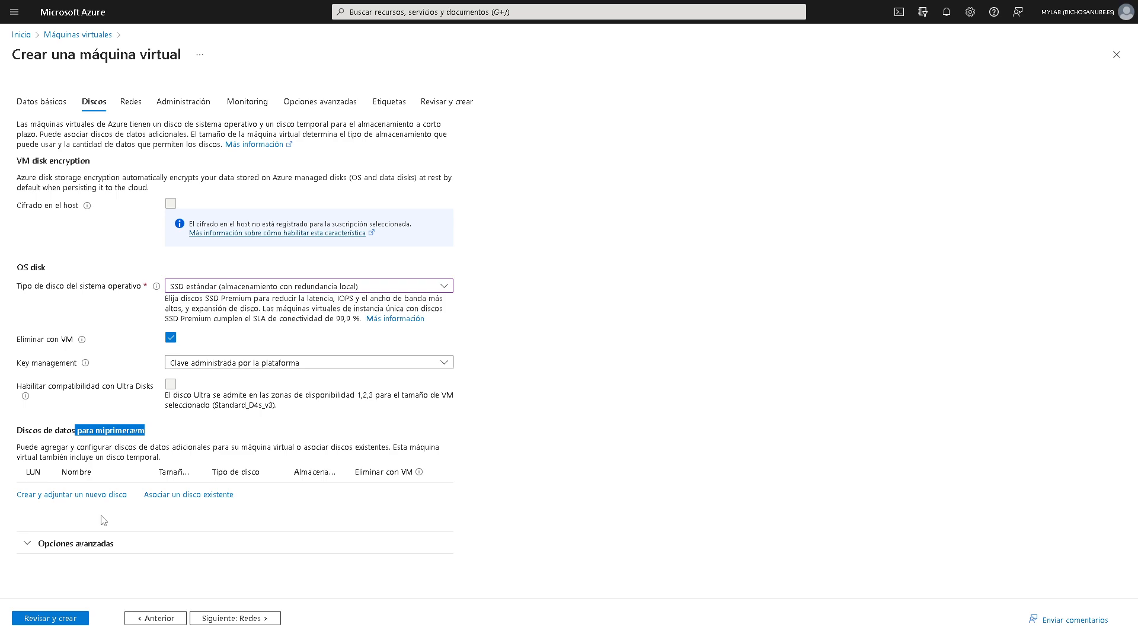
pyautogui.click(28, 497)
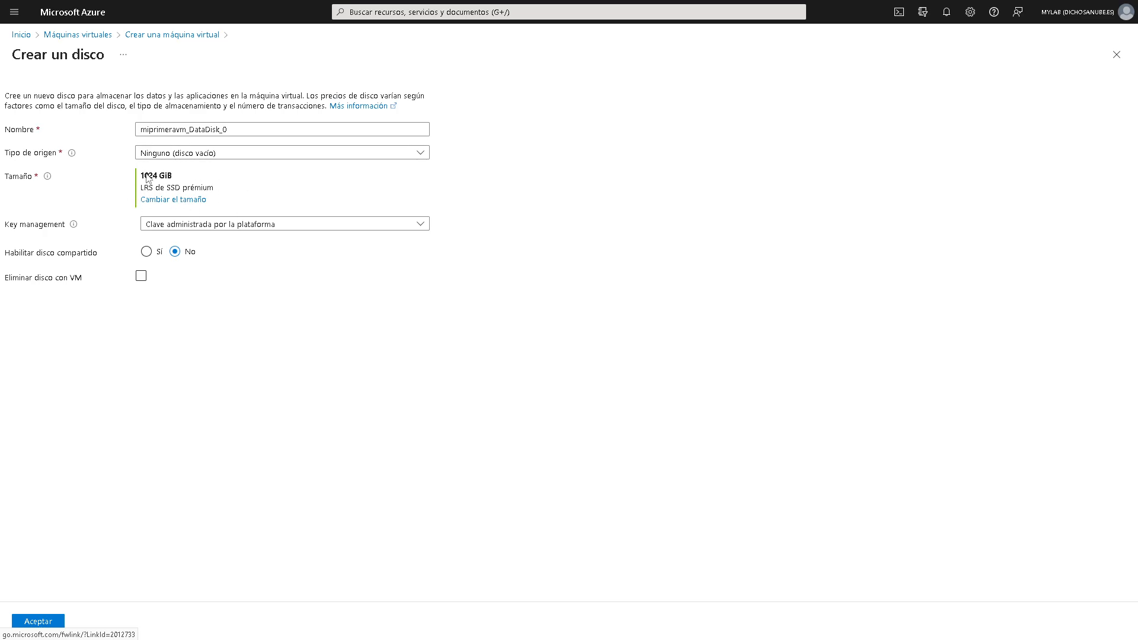
pyautogui.moveTo(215, 188); pyautogui.dragTo(140, 176)
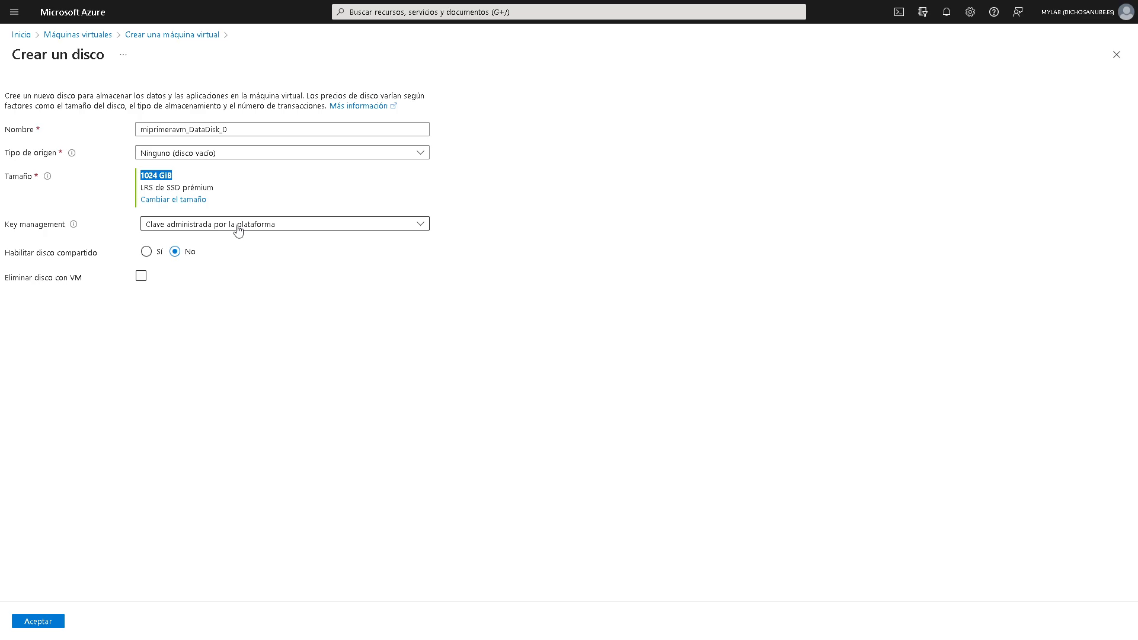
pyautogui.click(205, 36)
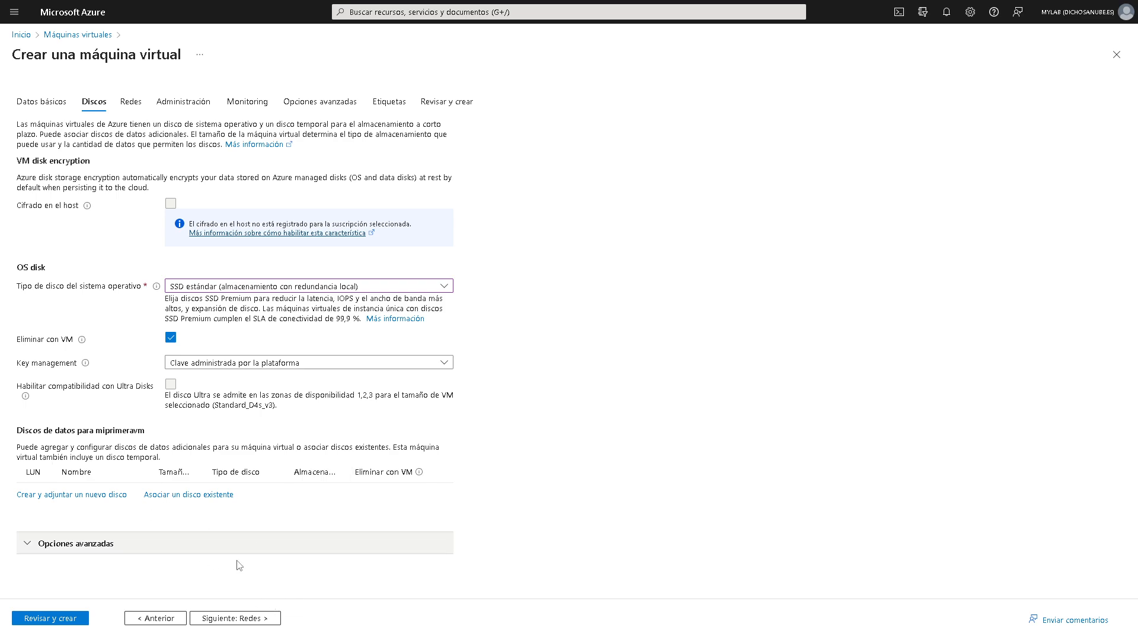
# - Expand Opciones avanzadas, toggle 'Usar discos administrados' off and back on, and read its explanation
pyautogui.click(86, 542)
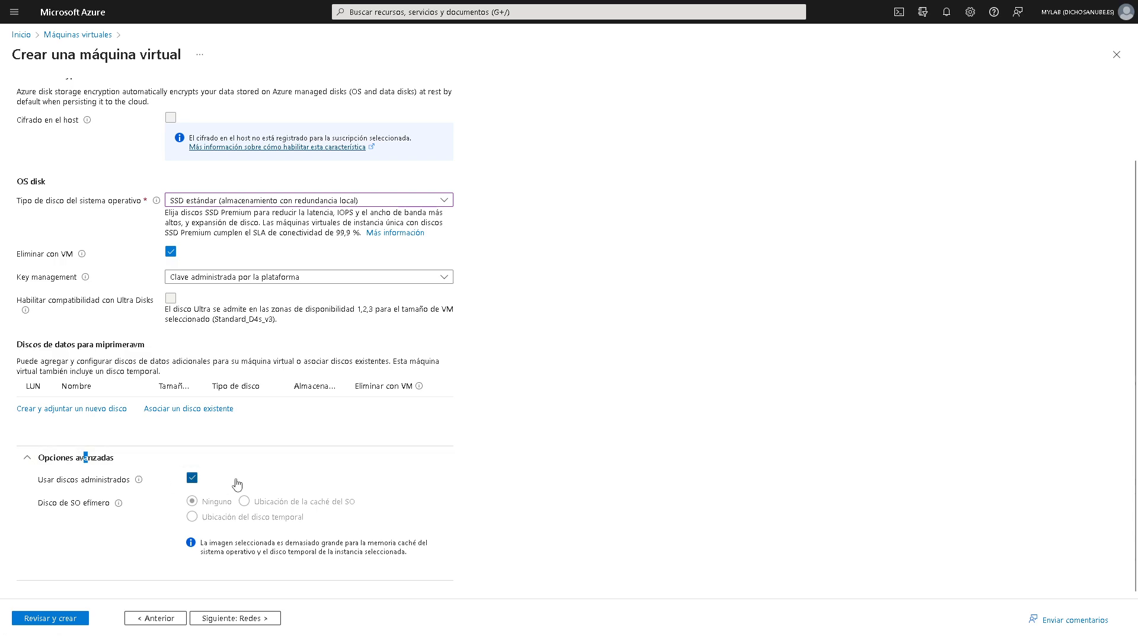
pyautogui.click(193, 478)
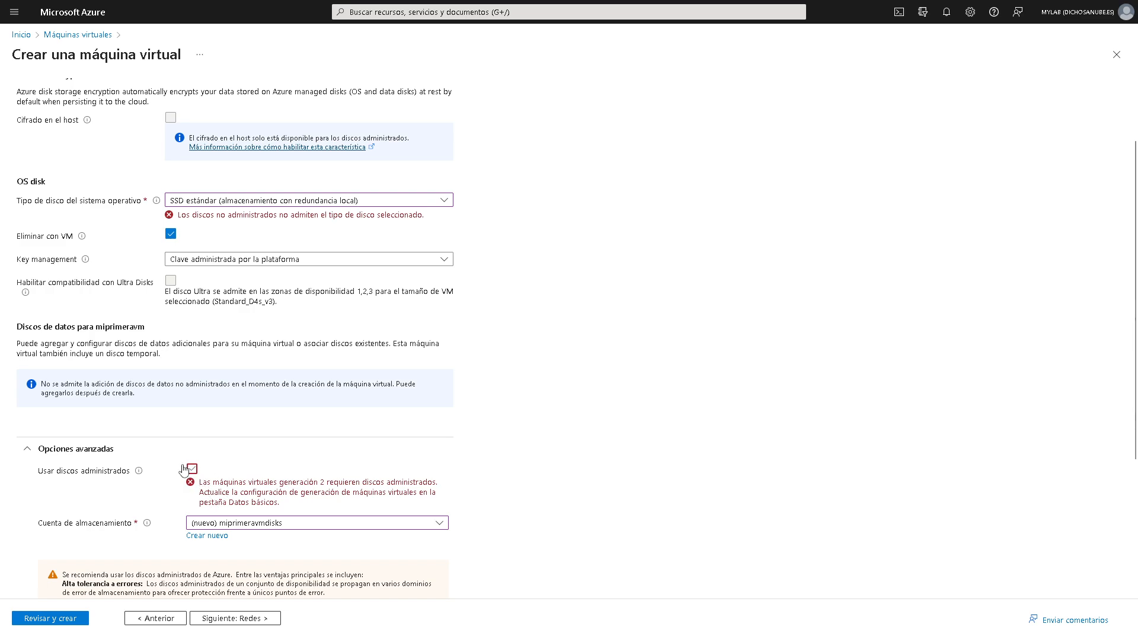
pyautogui.moveTo(207, 484); pyautogui.dragTo(446, 485)
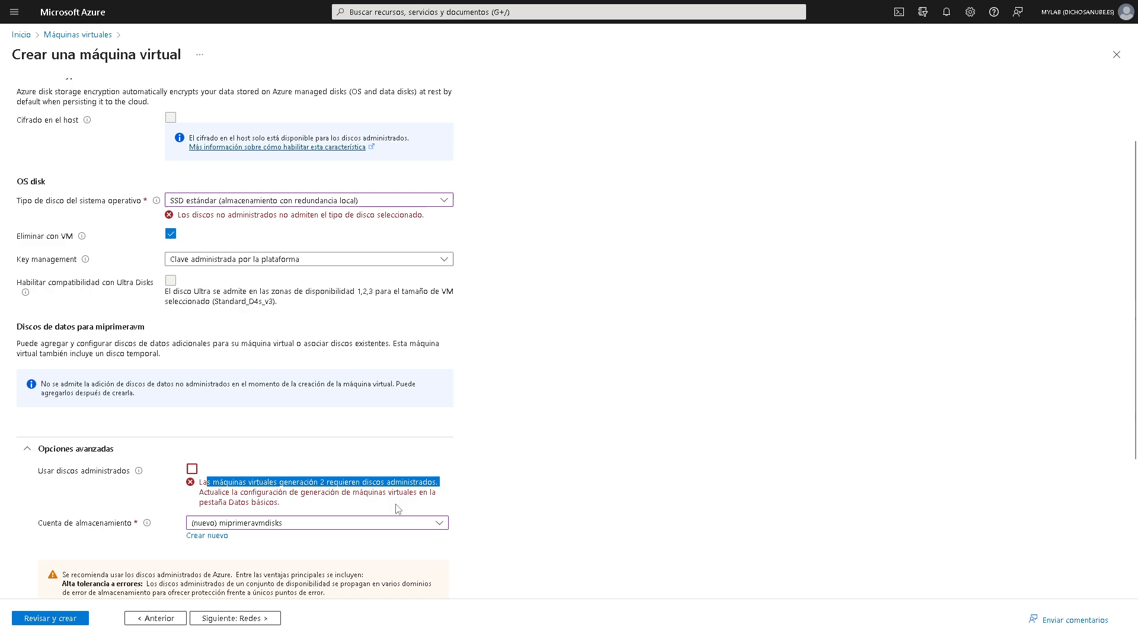
pyautogui.click(192, 469)
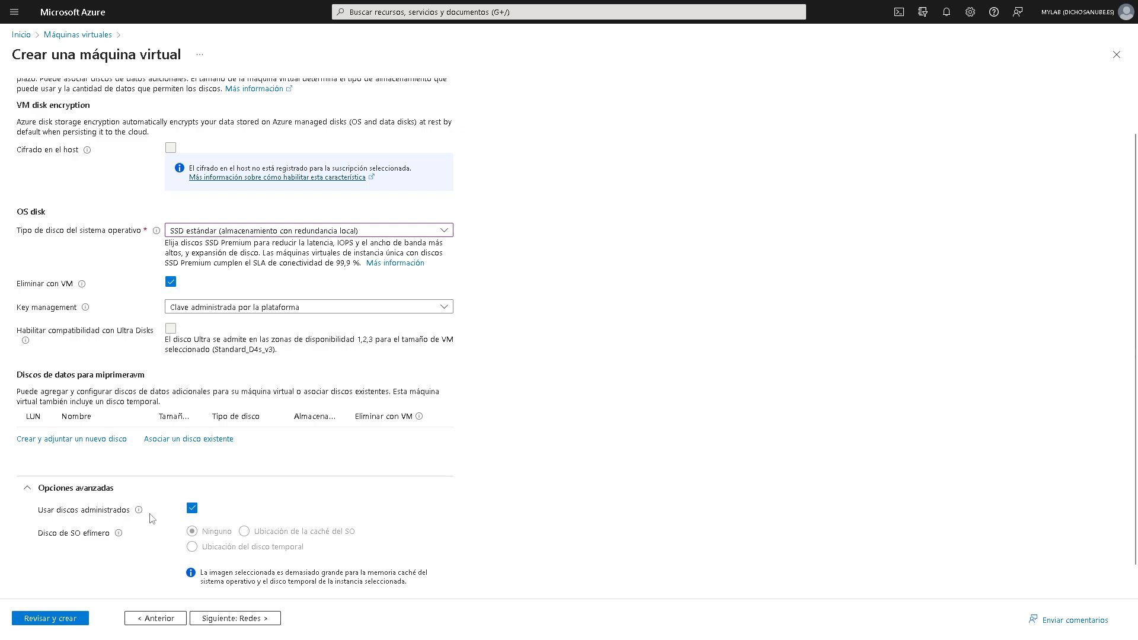
pyautogui.moveTo(140, 515)
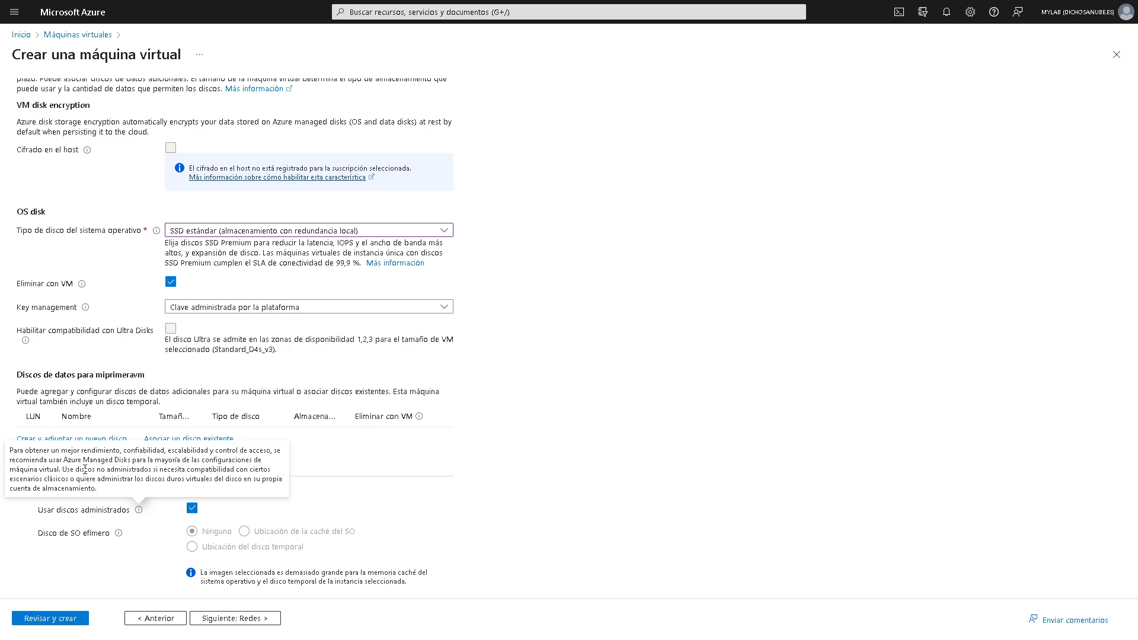
pyautogui.moveTo(95, 469); pyautogui.dragTo(156, 472)
pyautogui.click(155, 472)
pyautogui.moveTo(190, 469); pyautogui.dragTo(267, 489)
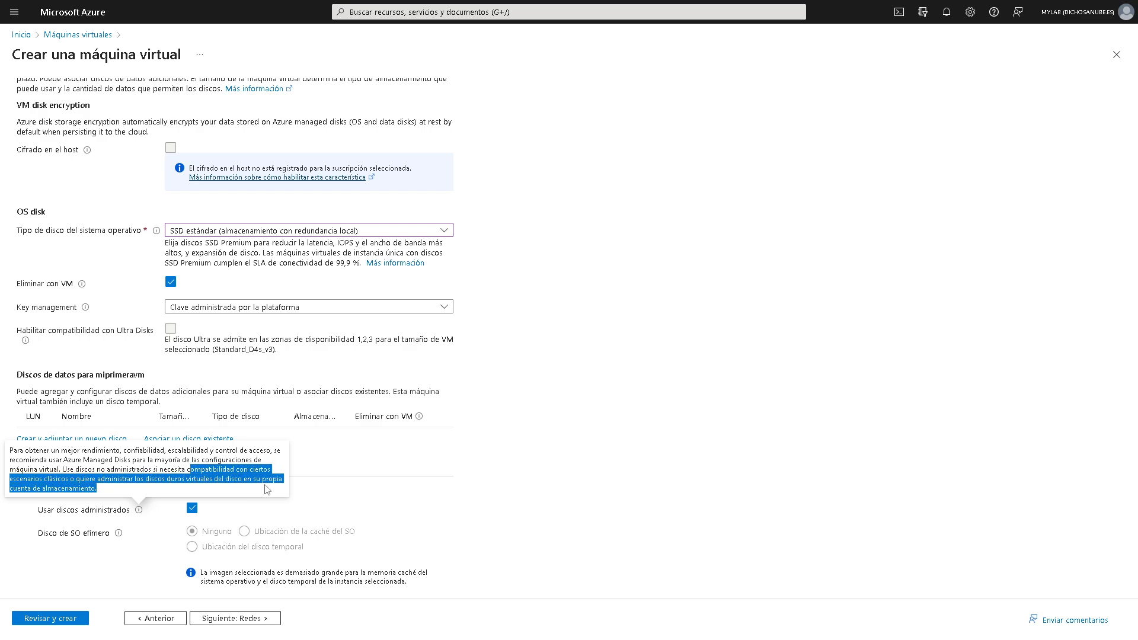
pyautogui.click(242, 491)
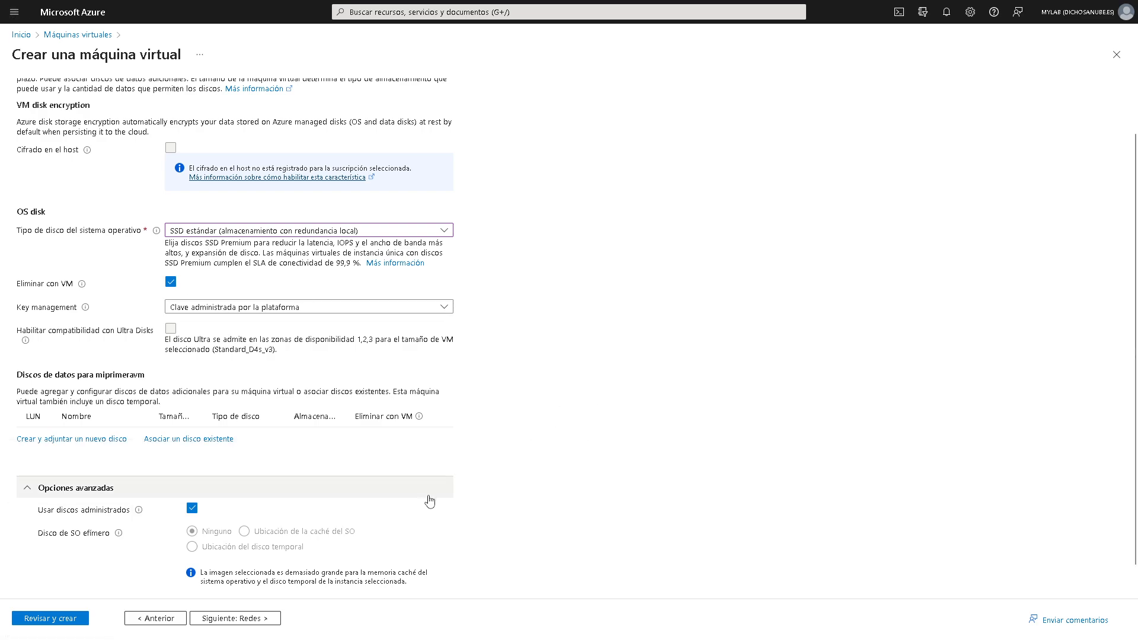
# - On the Redes tab, start then discard a new virtual network, and check the Red virtual list
pyautogui.click(262, 618)
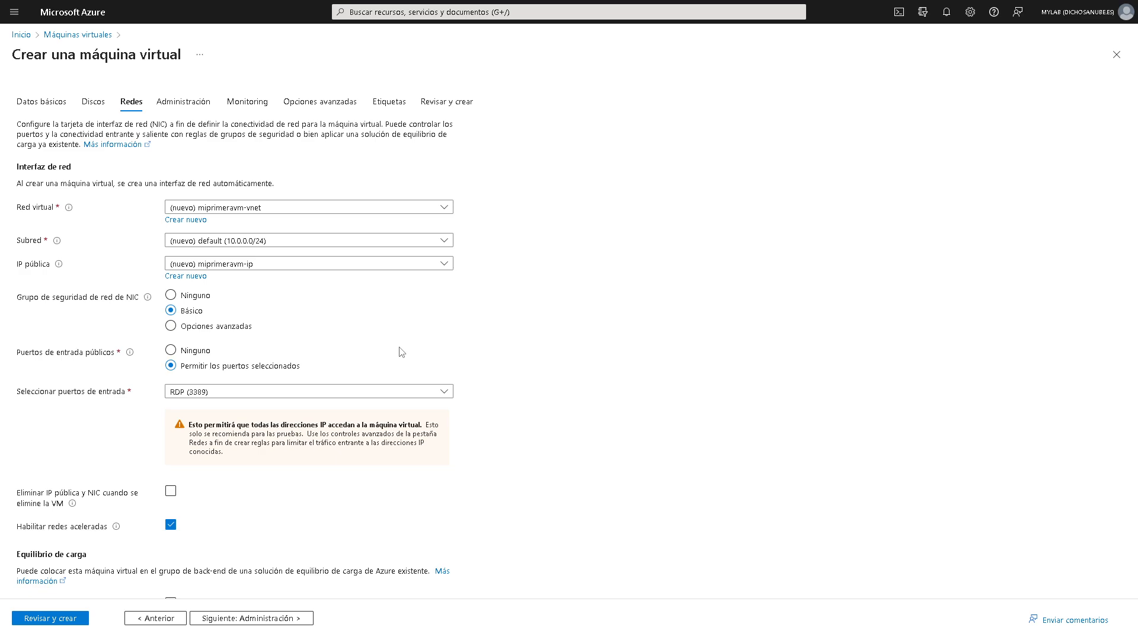
pyautogui.click(192, 219)
pyautogui.moveTo(784, 123); pyautogui.dragTo(579, 117)
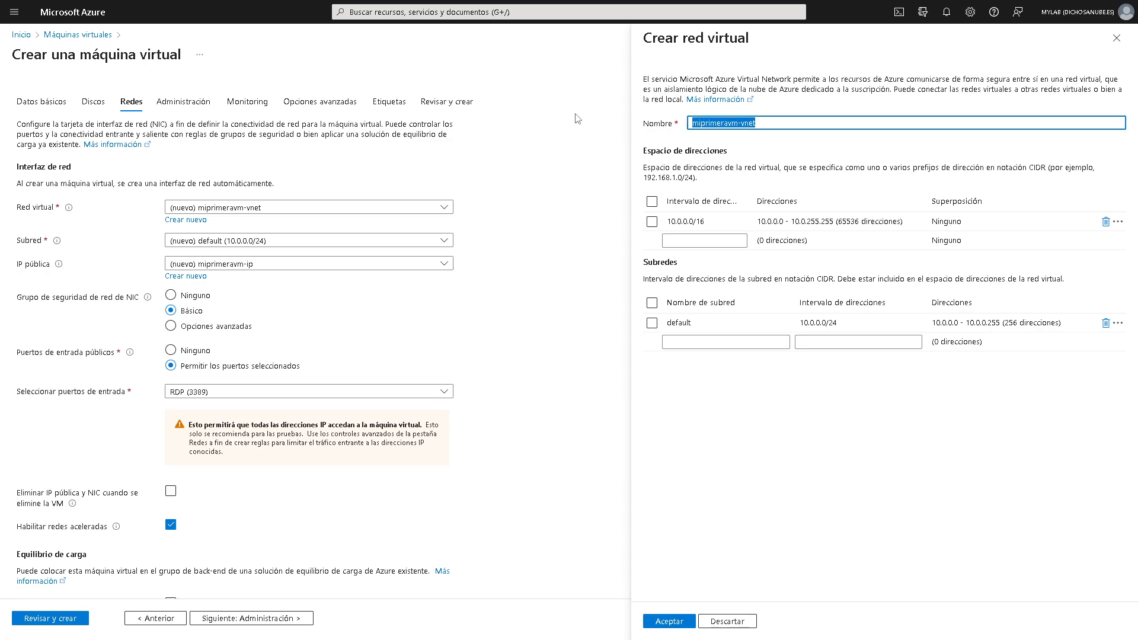
pyautogui.write('Mi')
pyautogui.click(727, 621)
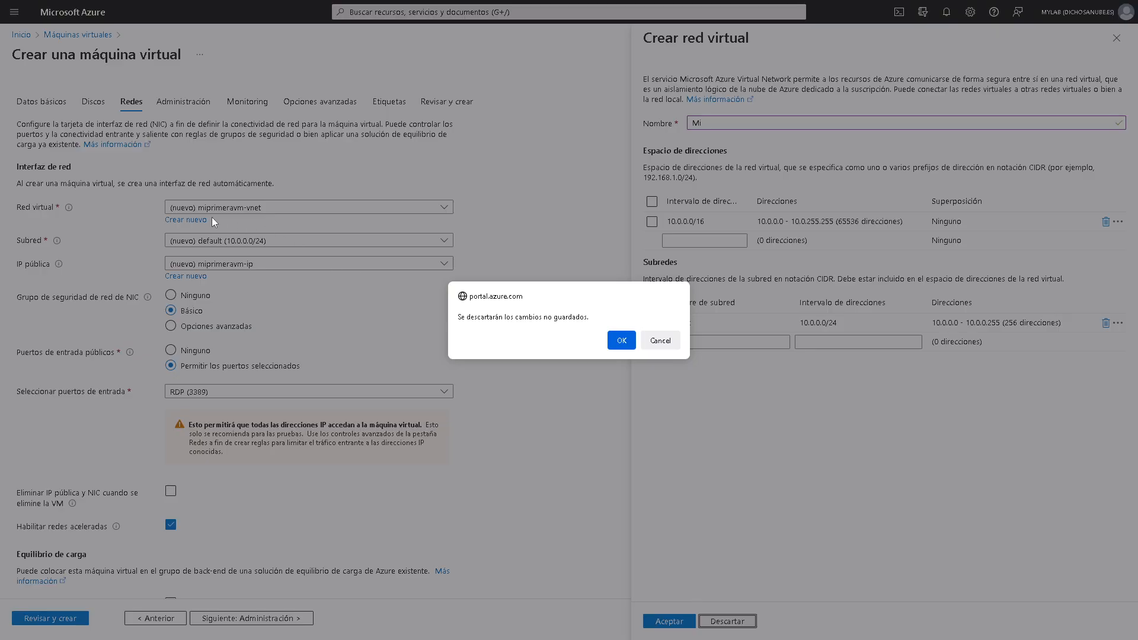
pyautogui.click(613, 338)
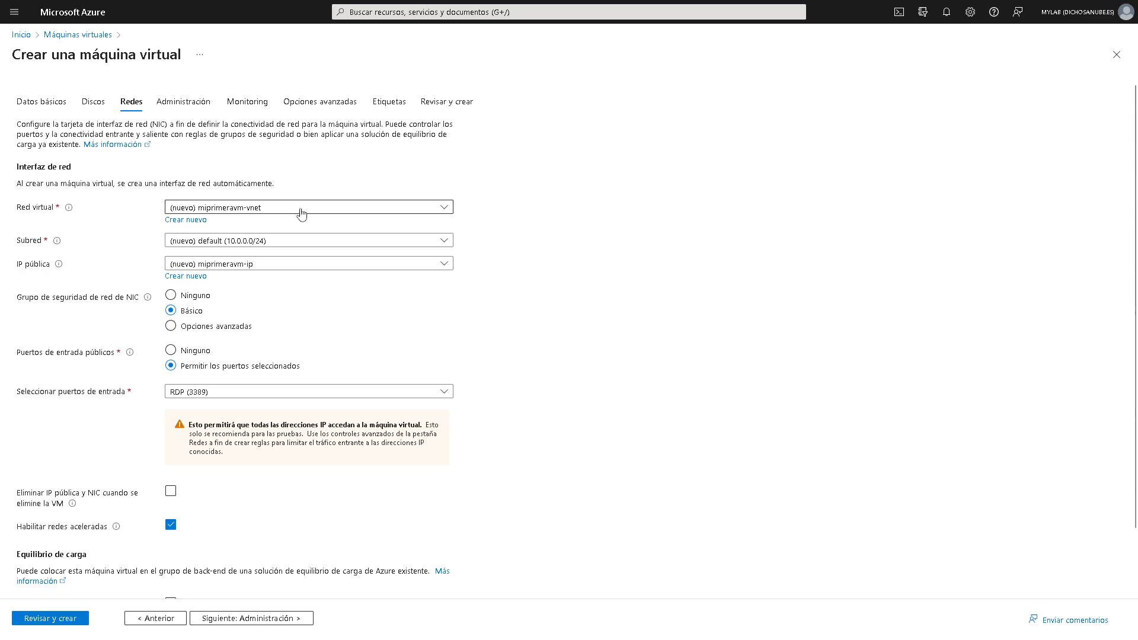
pyautogui.click(444, 208)
pyautogui.click(444, 209)
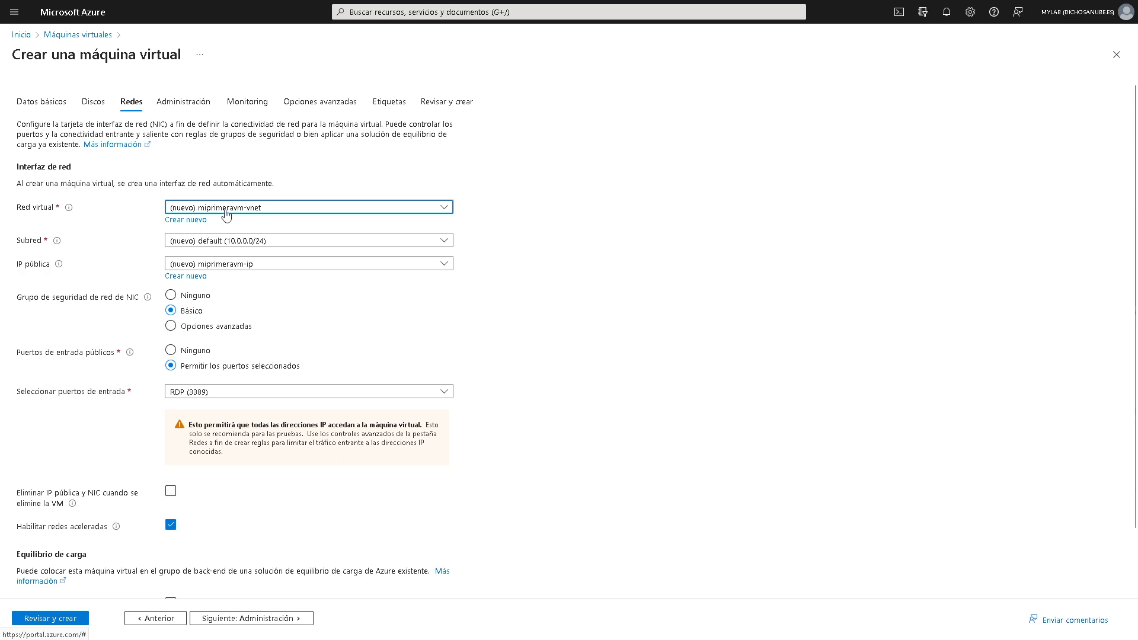
# - Name the new virtual network VNET-PROD (10.0.0.0/16) and rename its 10.0.0.0/24 subnet to subred-1
pyautogui.click(198, 227)
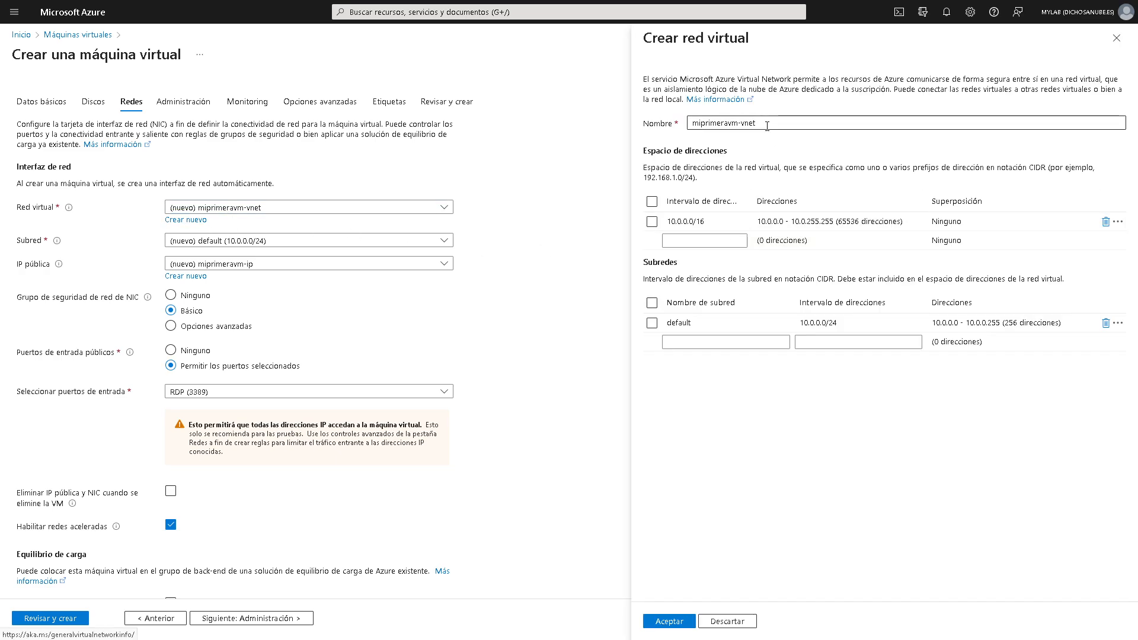
pyautogui.write('VNE')
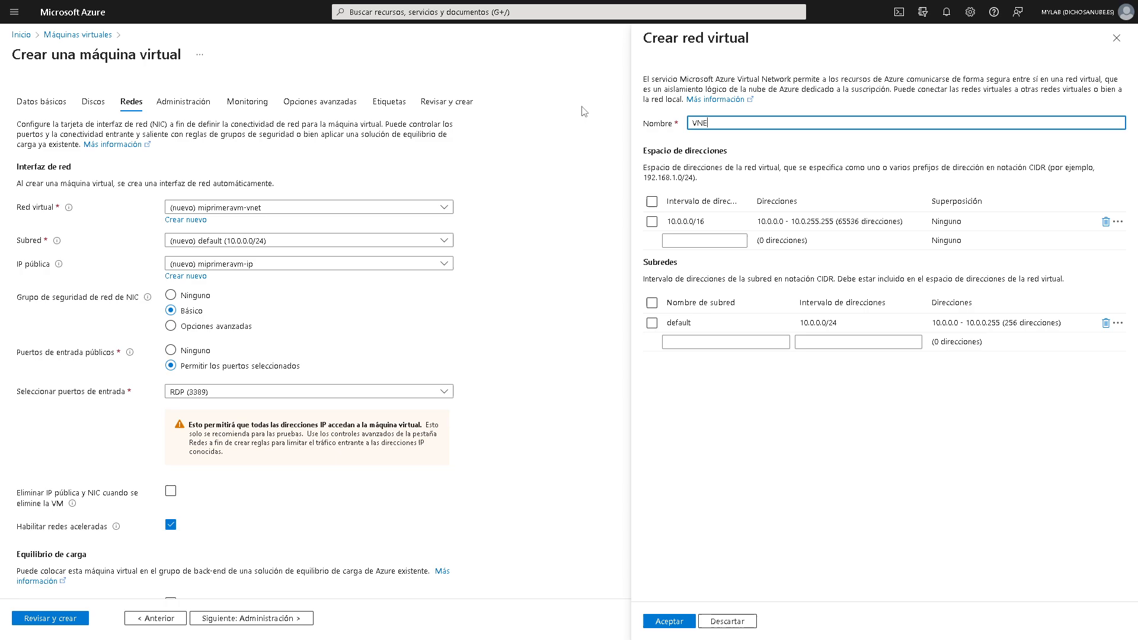
pyautogui.write('T-Princp')
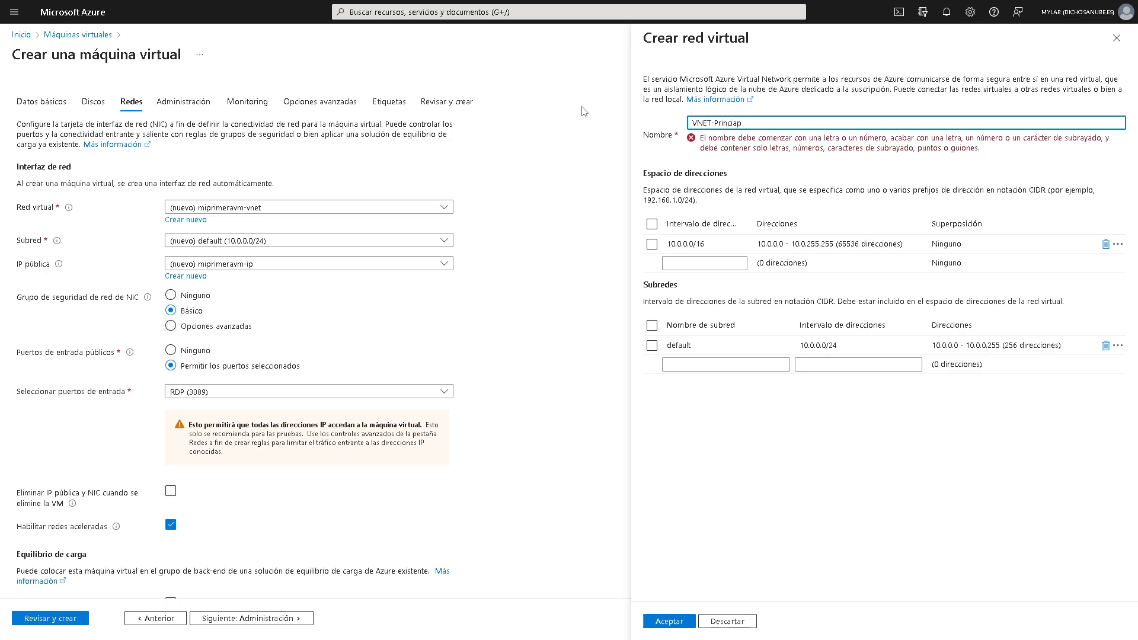
pyautogui.press('BackSpace')
pyautogui.press('BackSpace')
pyautogui.press('BackSpace')
pyautogui.press('BackSpace')
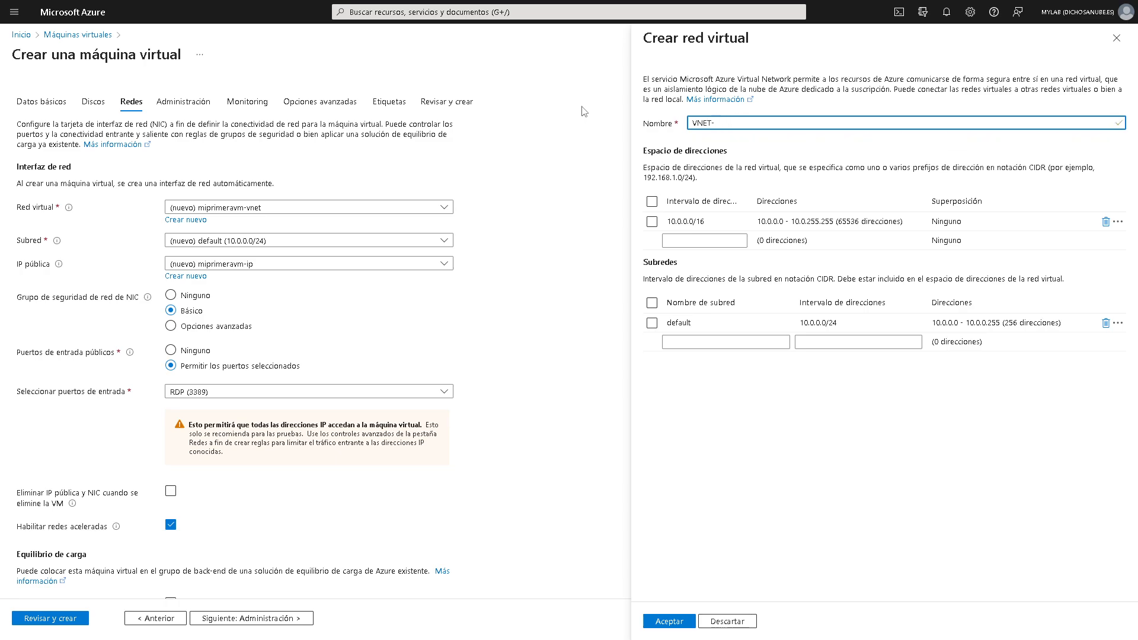
pyautogui.write('PRO')
pyautogui.press('BackSpace')
pyautogui.write('D')
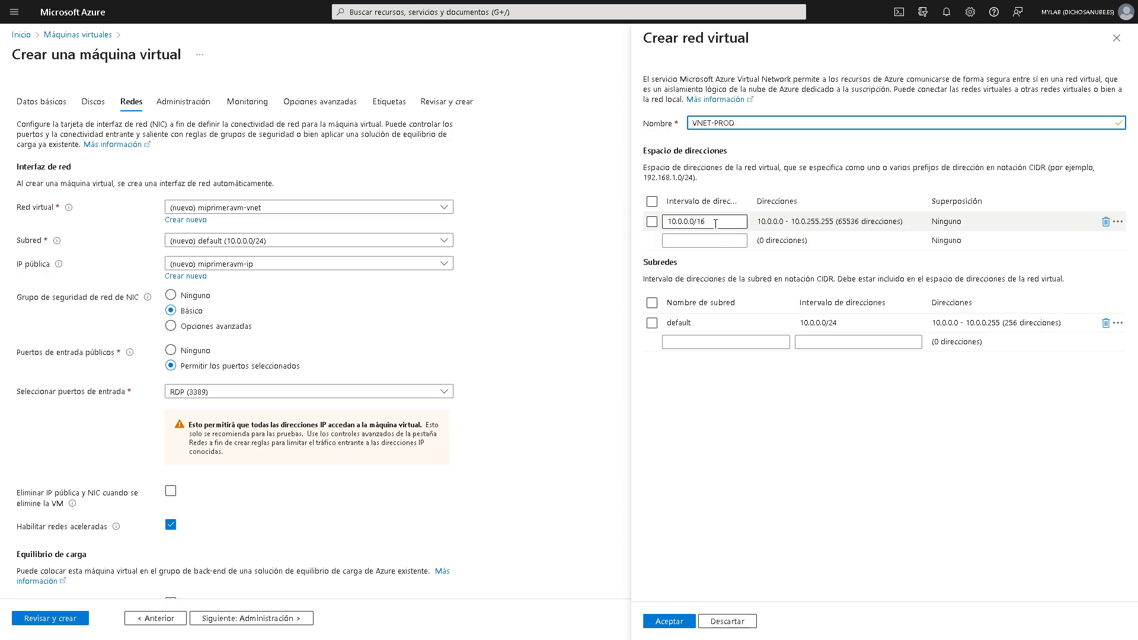
pyautogui.click(682, 222)
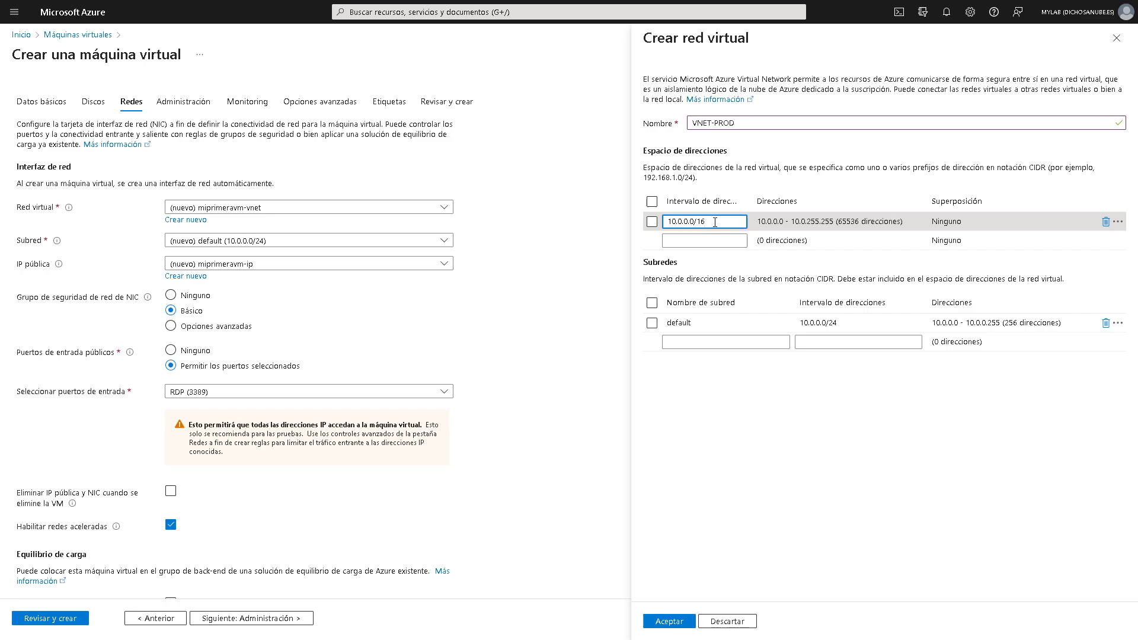
pyautogui.click(833, 323)
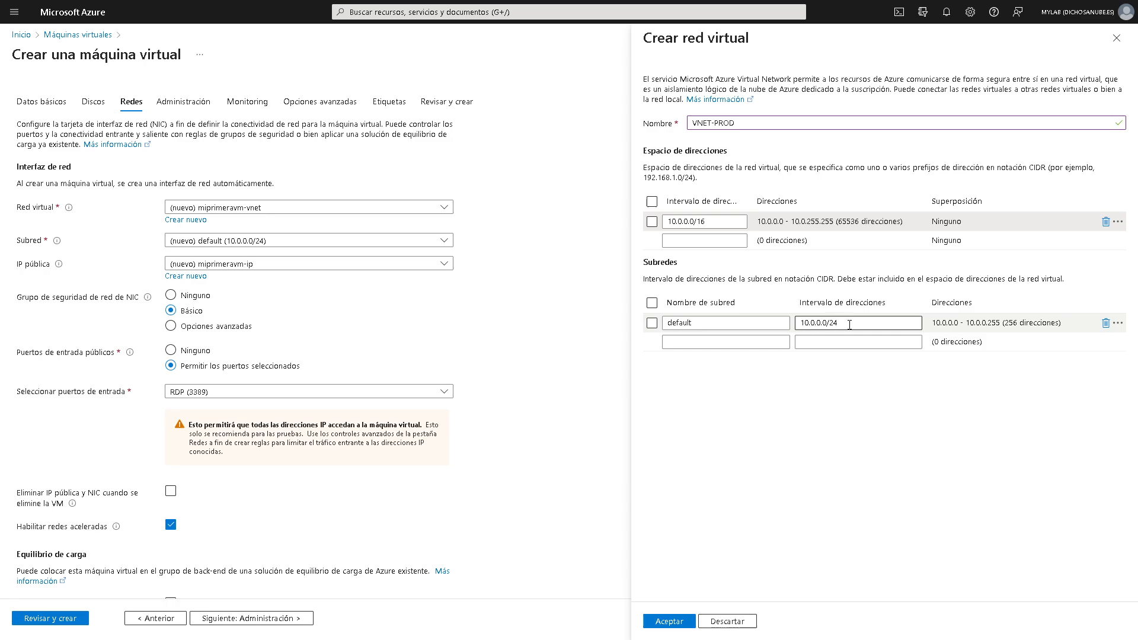
pyautogui.hotkey('shift', 'Tab')
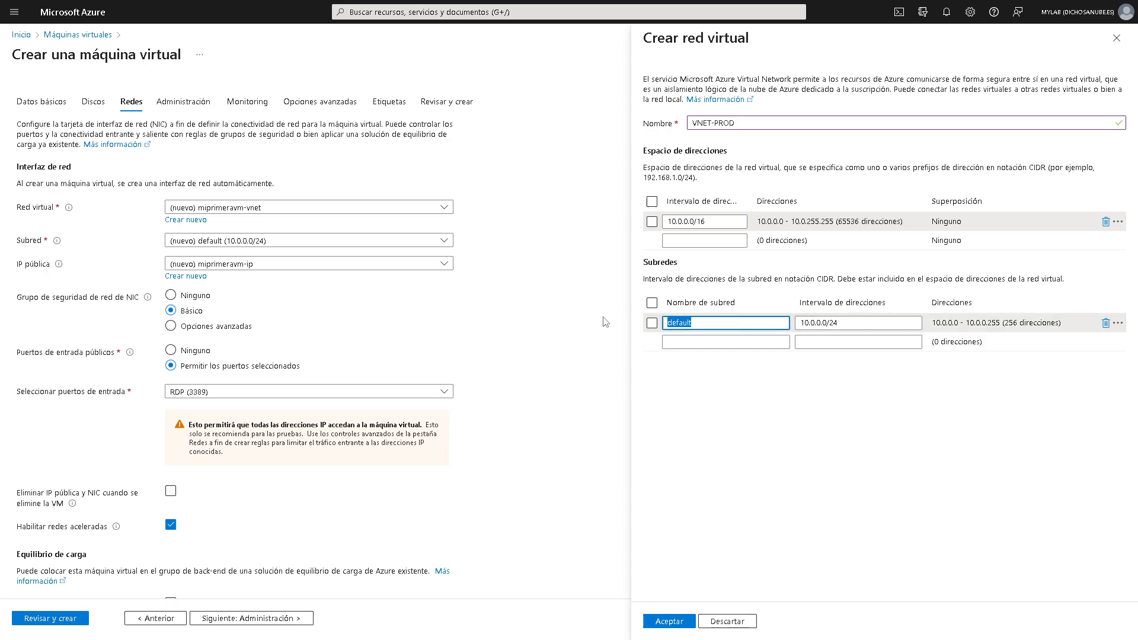
pyautogui.write('subred-1')
pyautogui.click(915, 531)
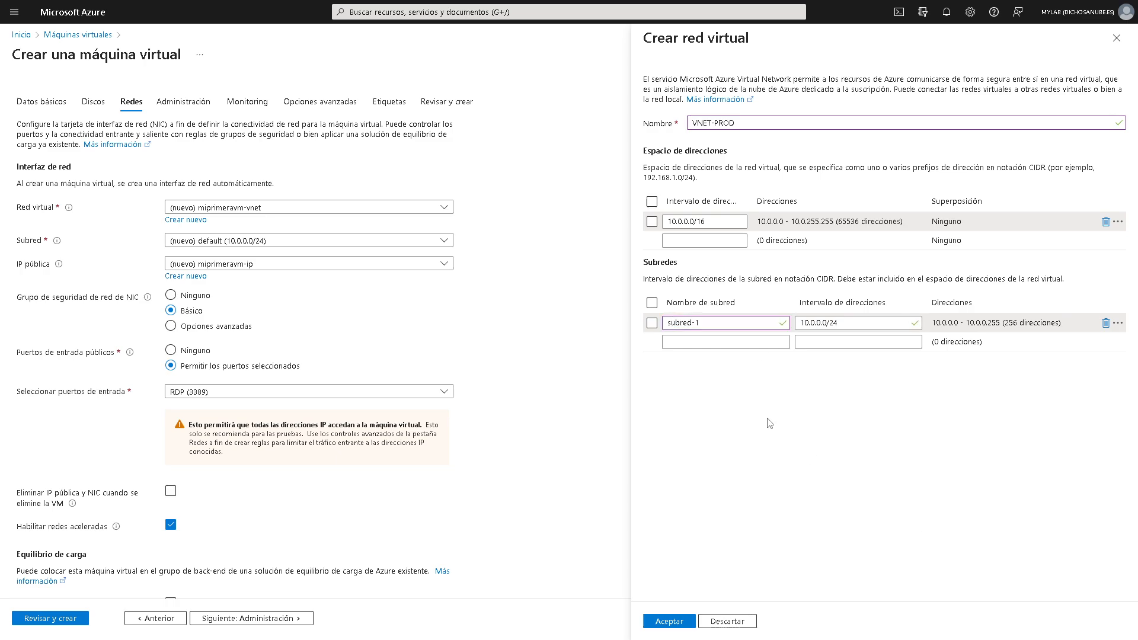
# - Accept the VNET-PROD network and enable deleting the public IP and NIC with the VM
pyautogui.click(667, 620)
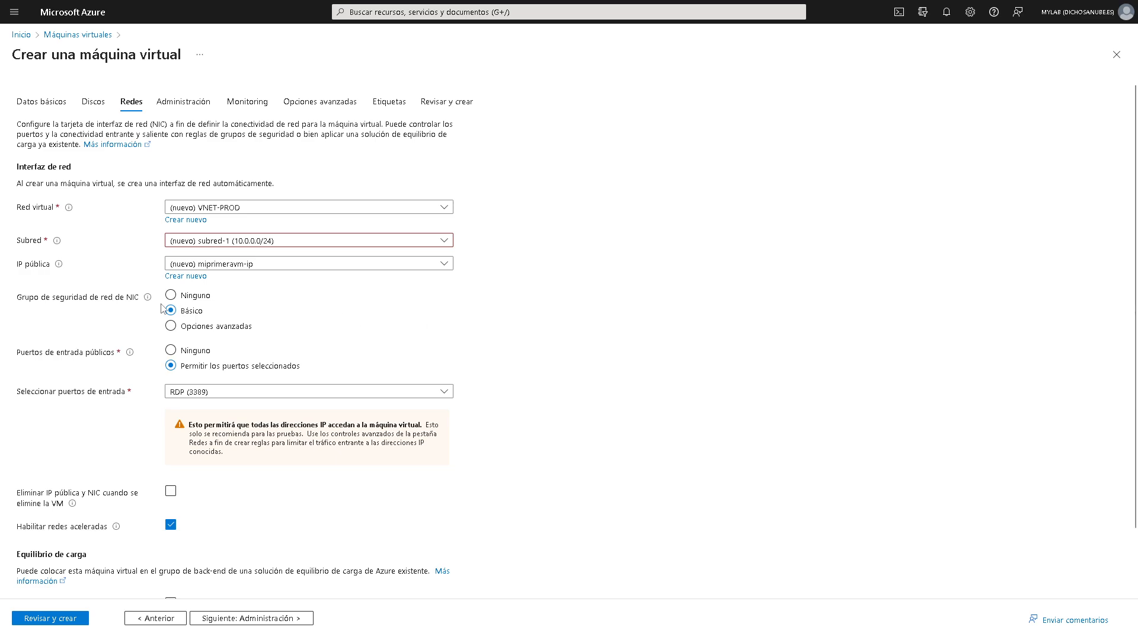
pyautogui.moveTo(148, 301)
pyautogui.scroll(-1, 229, 433)
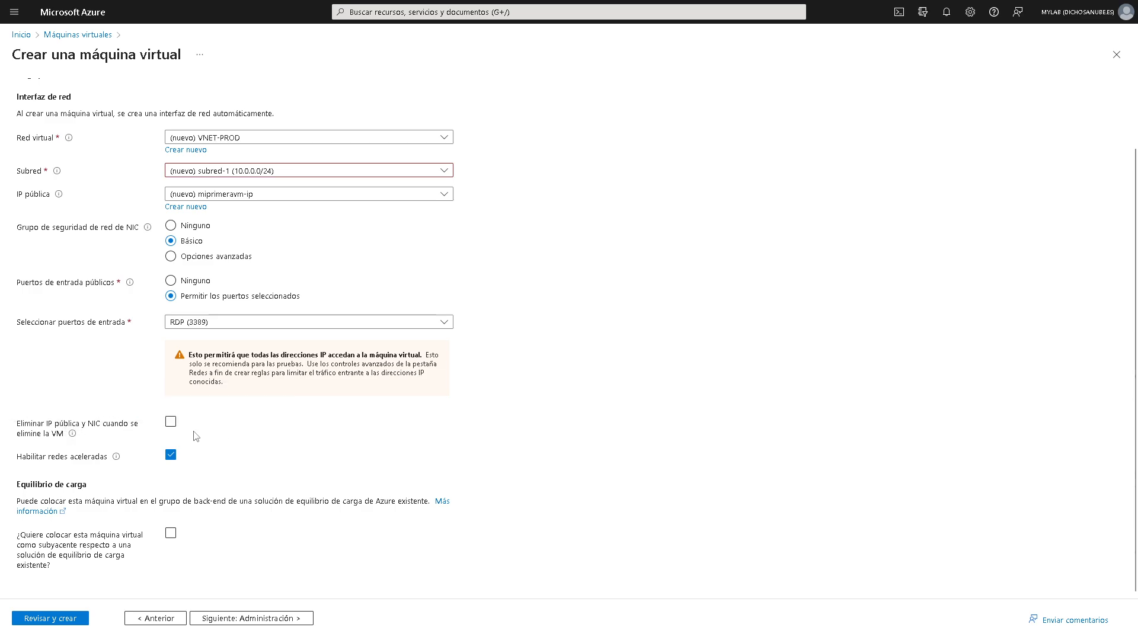
pyautogui.click(170, 422)
pyautogui.moveTo(119, 462)
pyautogui.click(291, 620)
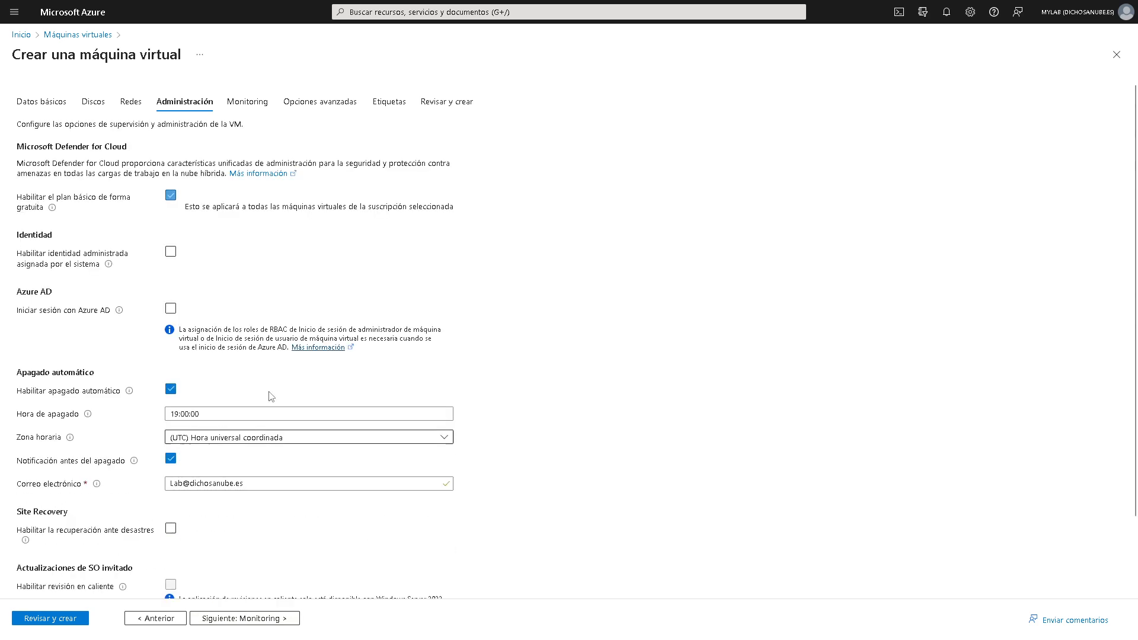
pyautogui.scroll(-2, 318, 367)
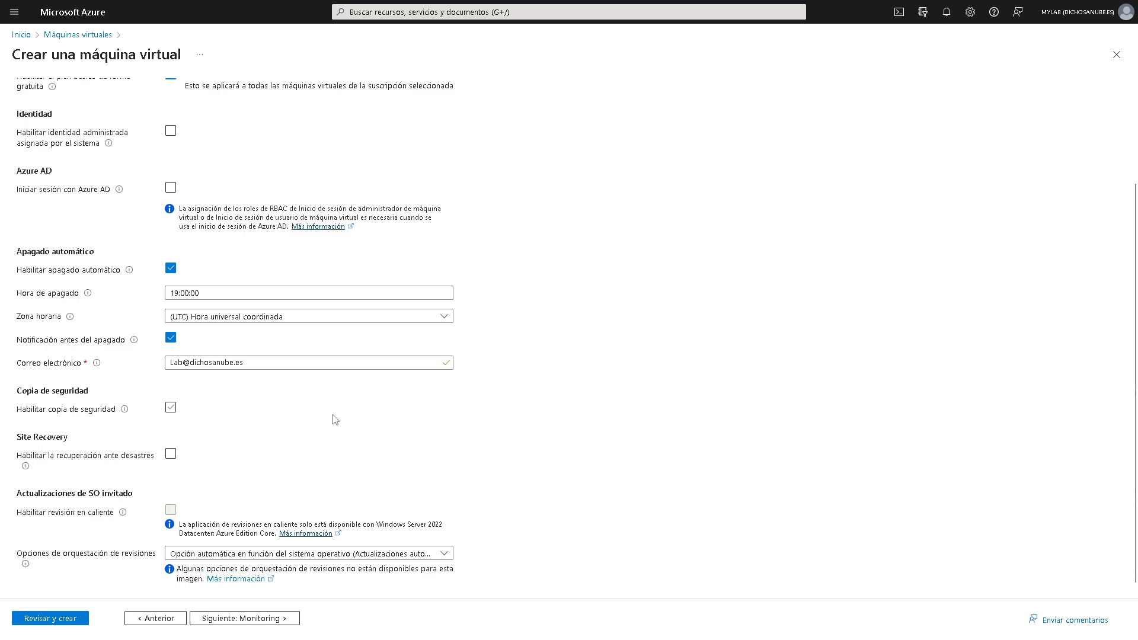
pyautogui.scroll(1, 335, 414)
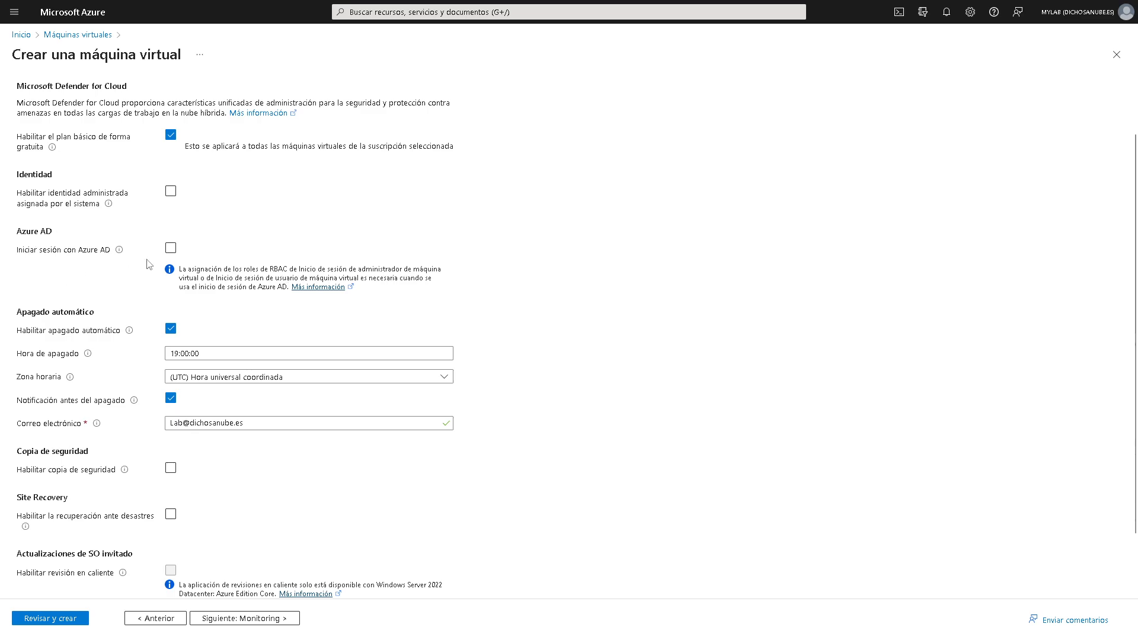
pyautogui.scroll(-1, 97, 408)
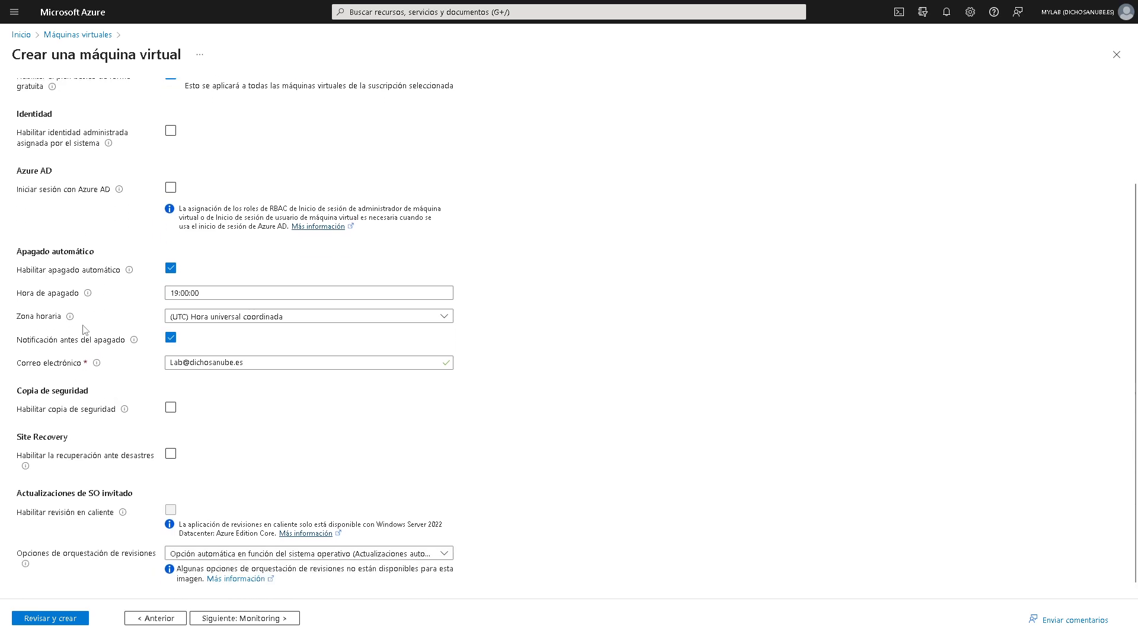
pyautogui.moveTo(11, 256); pyautogui.dragTo(120, 256)
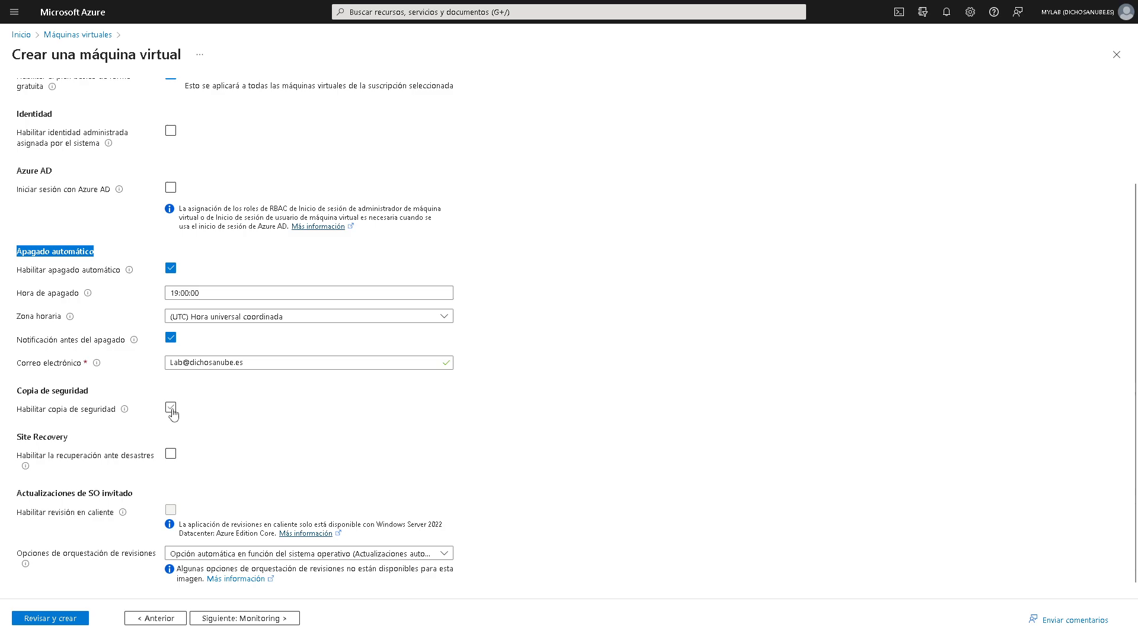
pyautogui.scroll(-1, 271, 403)
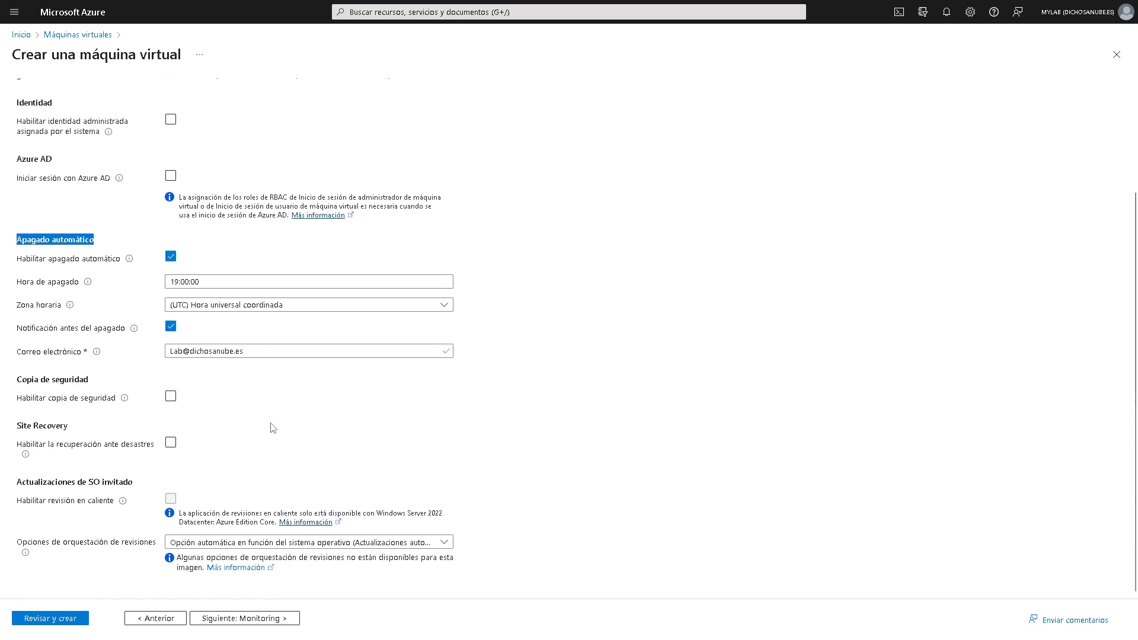
# - Advance through Monitoring, Opciones avanzadas and Etiquetas to Revisar y crear, adding no tags
pyautogui.click(265, 619)
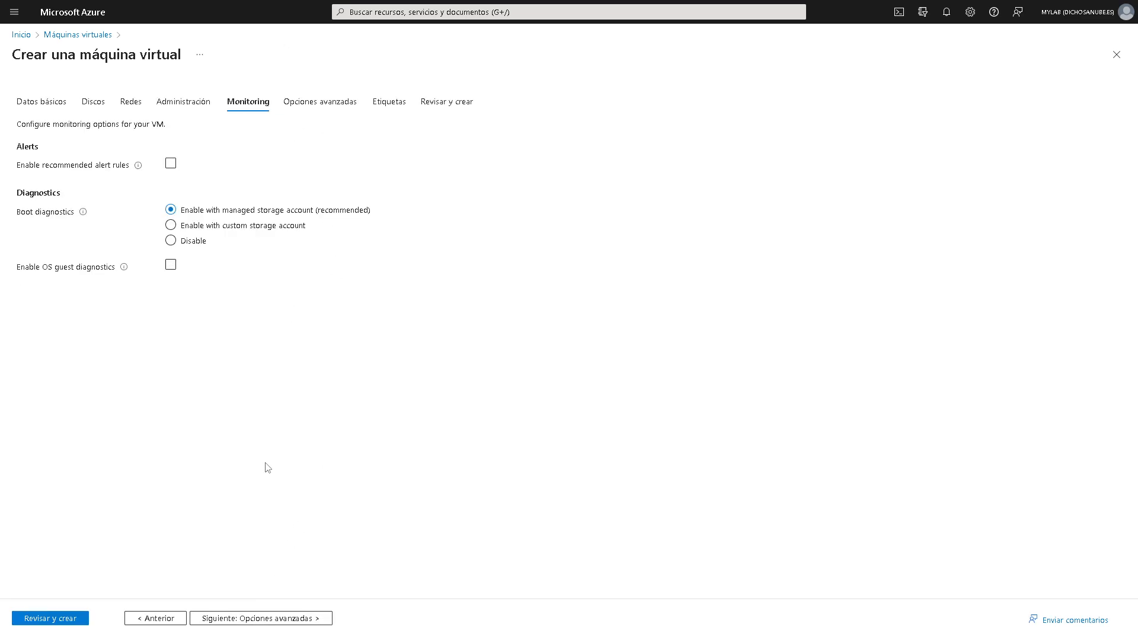
pyautogui.click(284, 619)
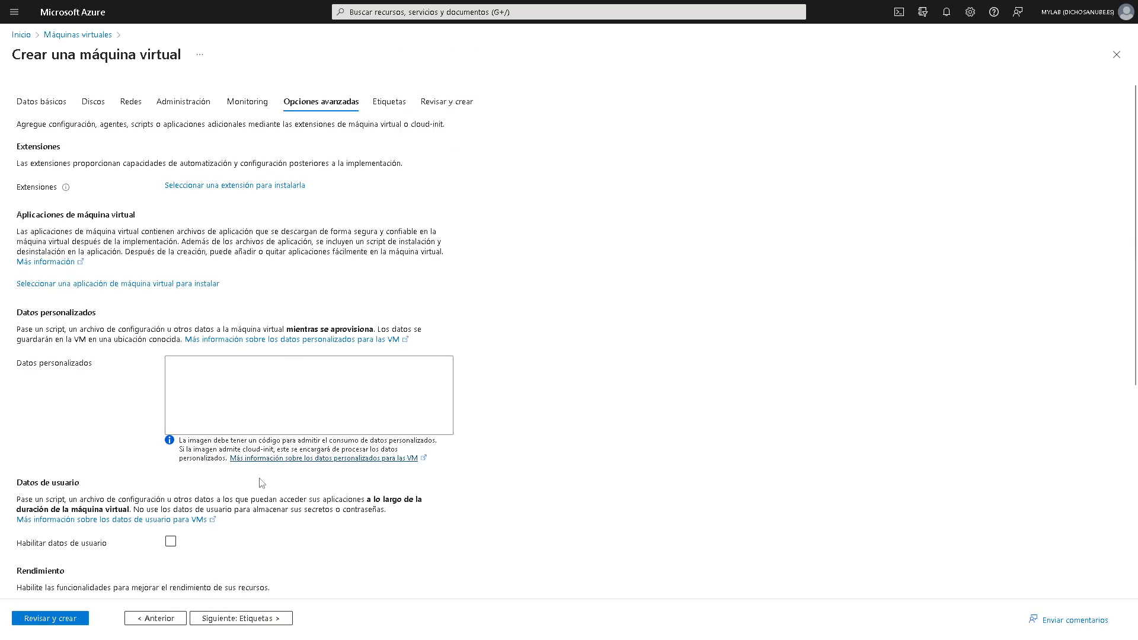
pyautogui.click(246, 620)
pyautogui.click(131, 205)
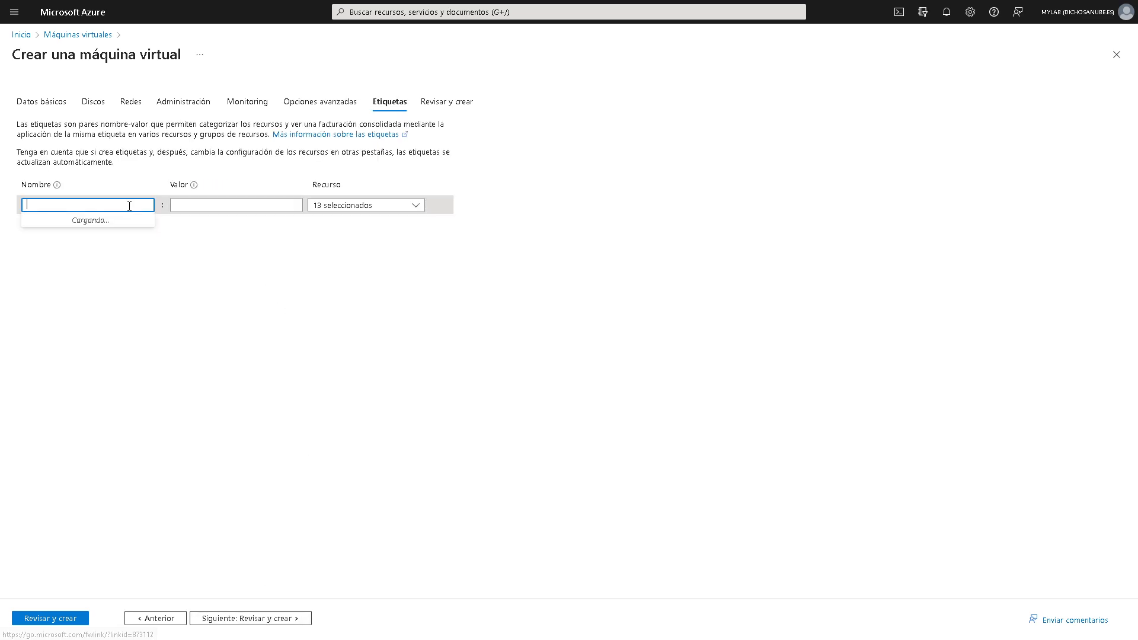
pyautogui.click(227, 172)
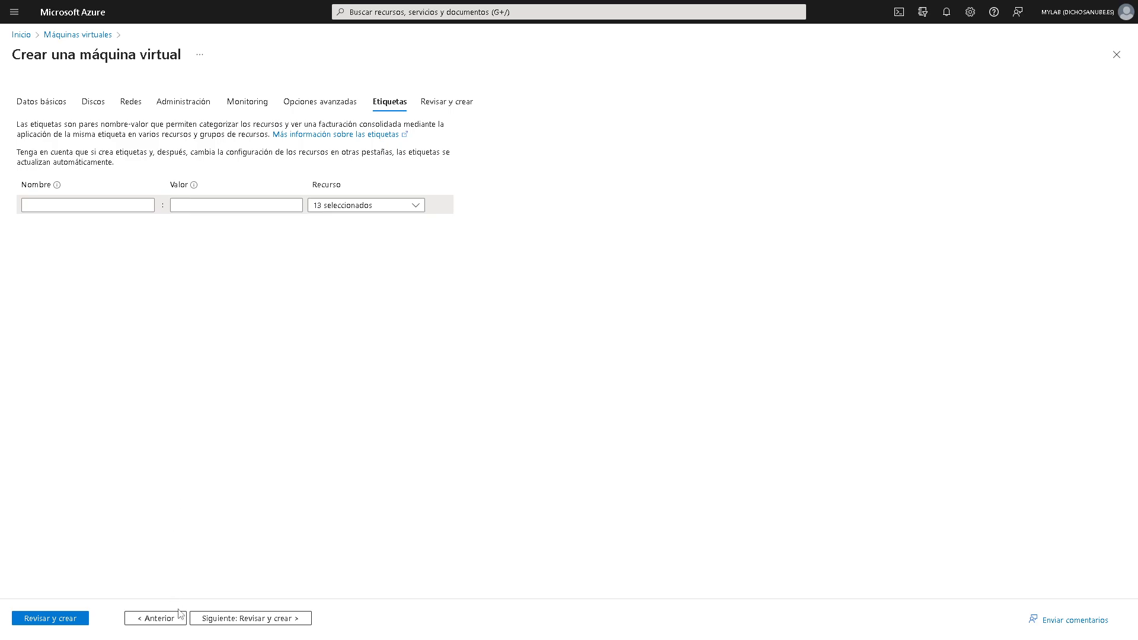
pyautogui.click(243, 619)
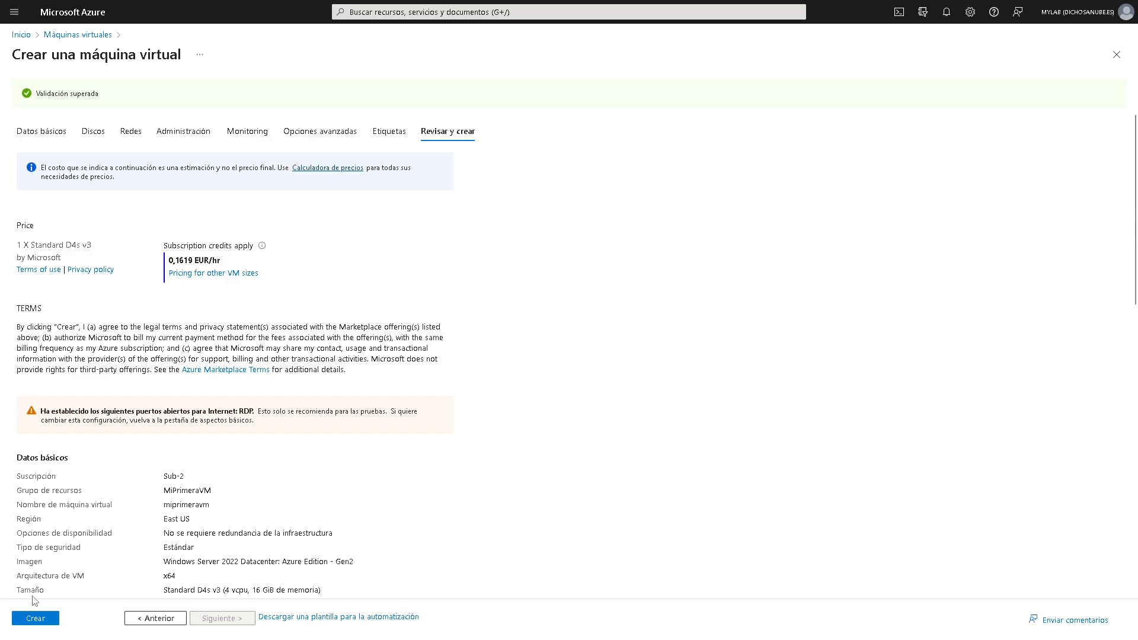
# - Submit miprimeravm for creation in resource group MiPrimeraVM
pyautogui.click(43, 620)
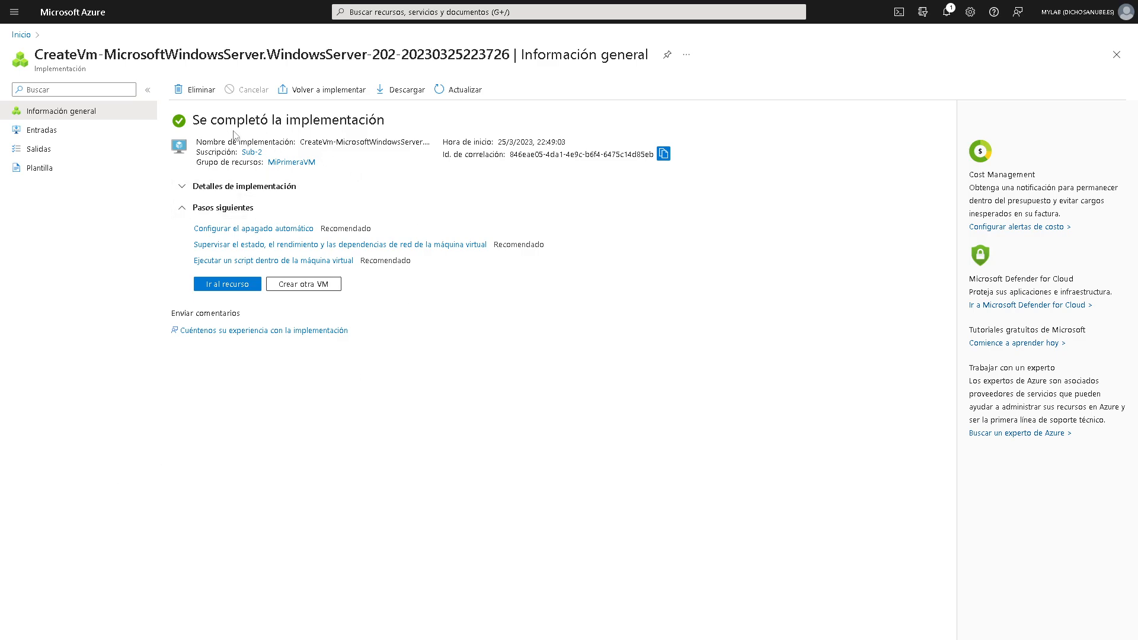
# - Go from the deployment page to the new miprimeravm virtual machine with 'Ir al recurso'
pyautogui.click(243, 287)
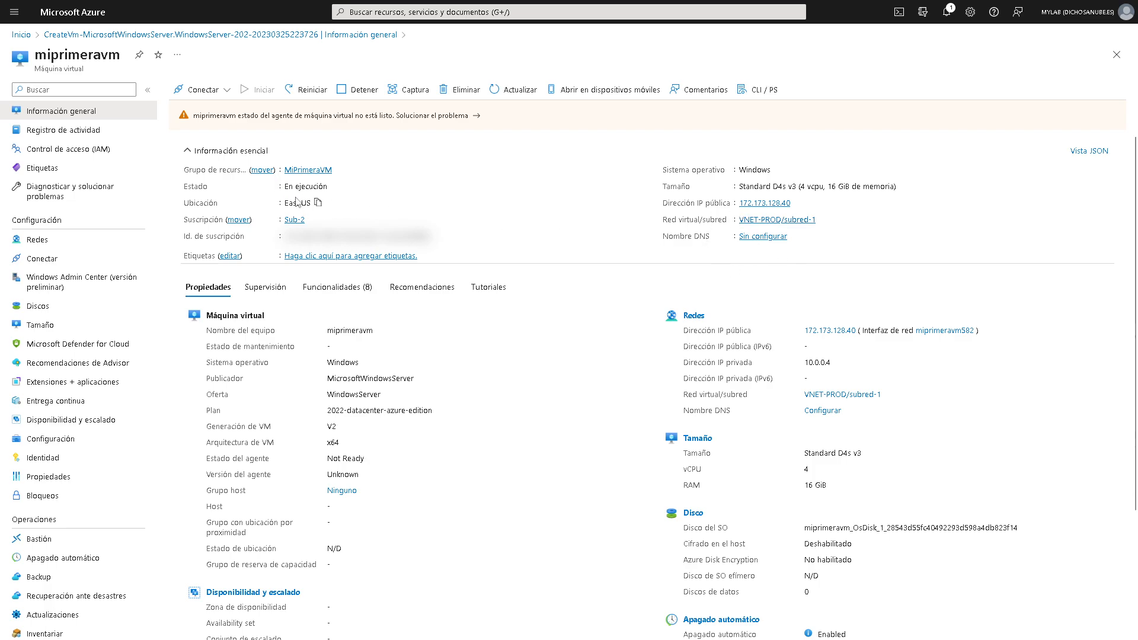
pyautogui.moveTo(288, 187); pyautogui.dragTo(315, 188)
pyautogui.scroll(-3, 539, 299)
pyautogui.scroll(1, 536, 304)
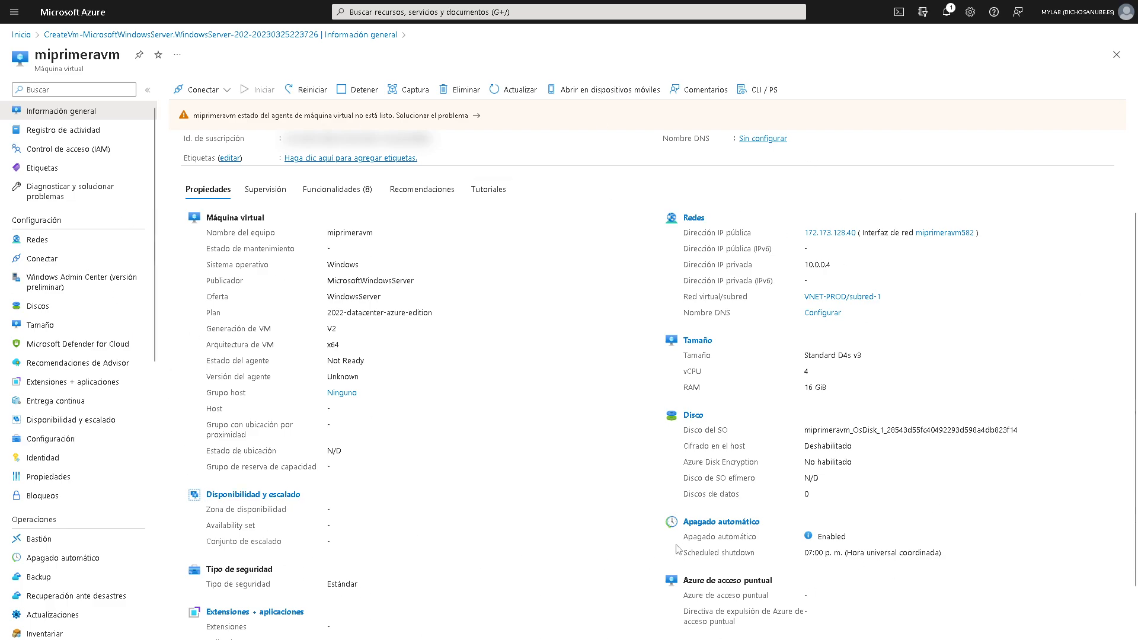
pyautogui.scroll(3, 643, 584)
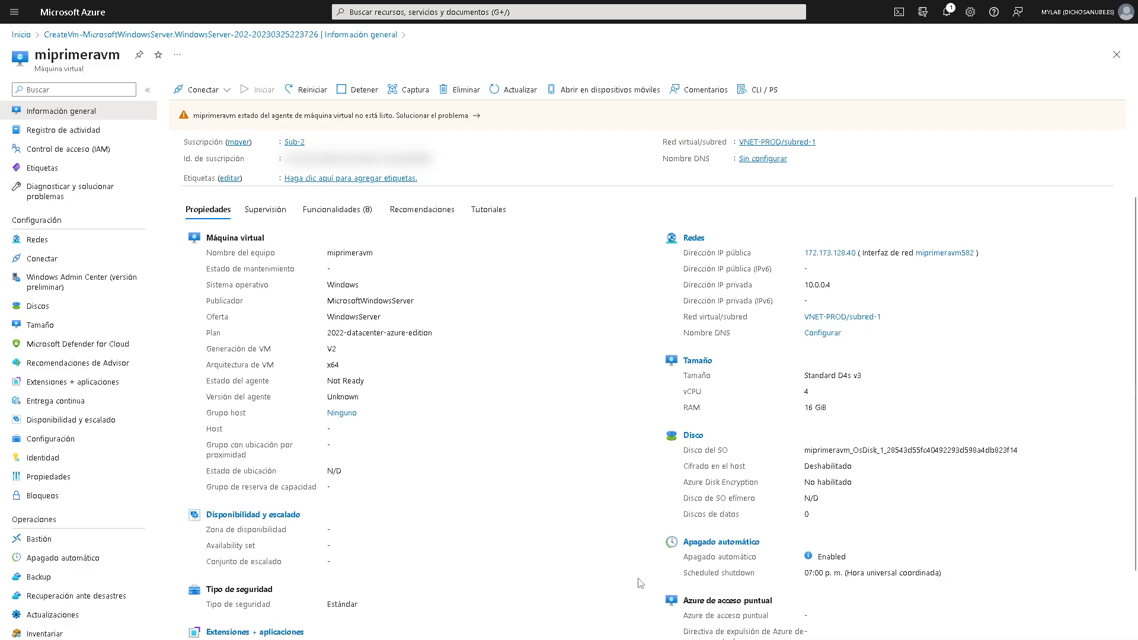
pyautogui.scroll(-3, 640, 584)
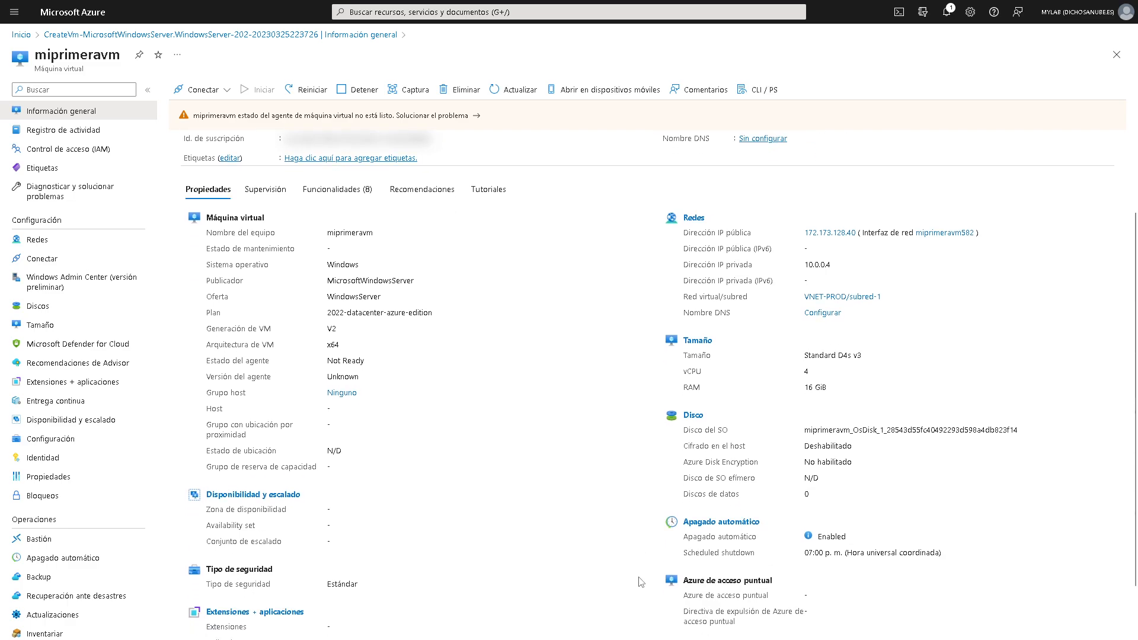
pyautogui.moveTo(327, 234); pyautogui.dragTo(380, 435)
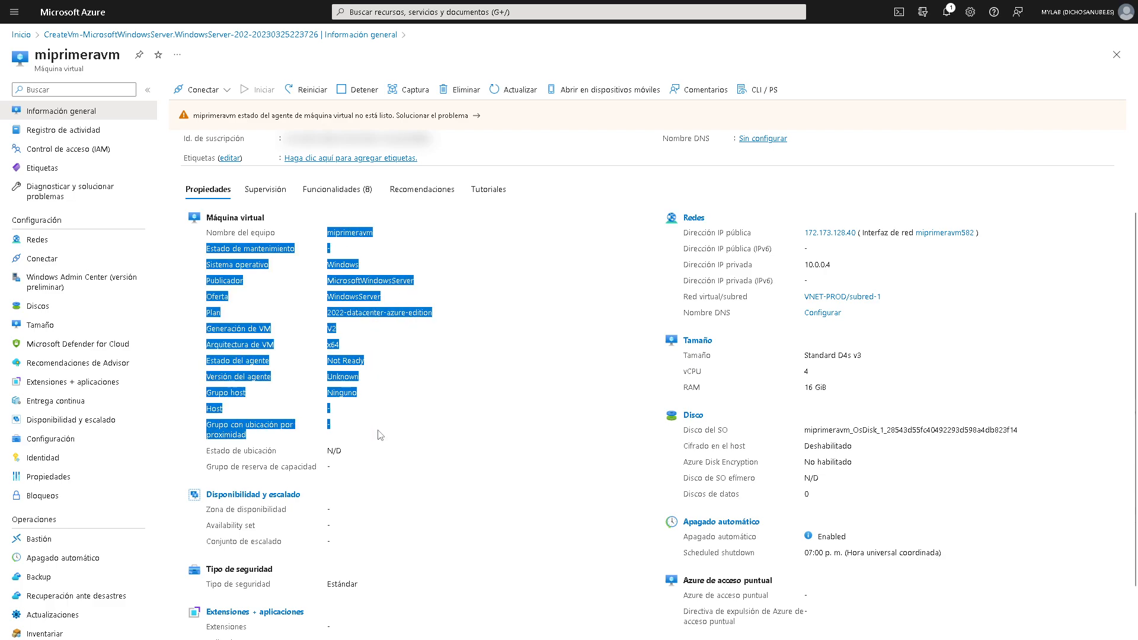
pyautogui.scroll(-1, 378, 439)
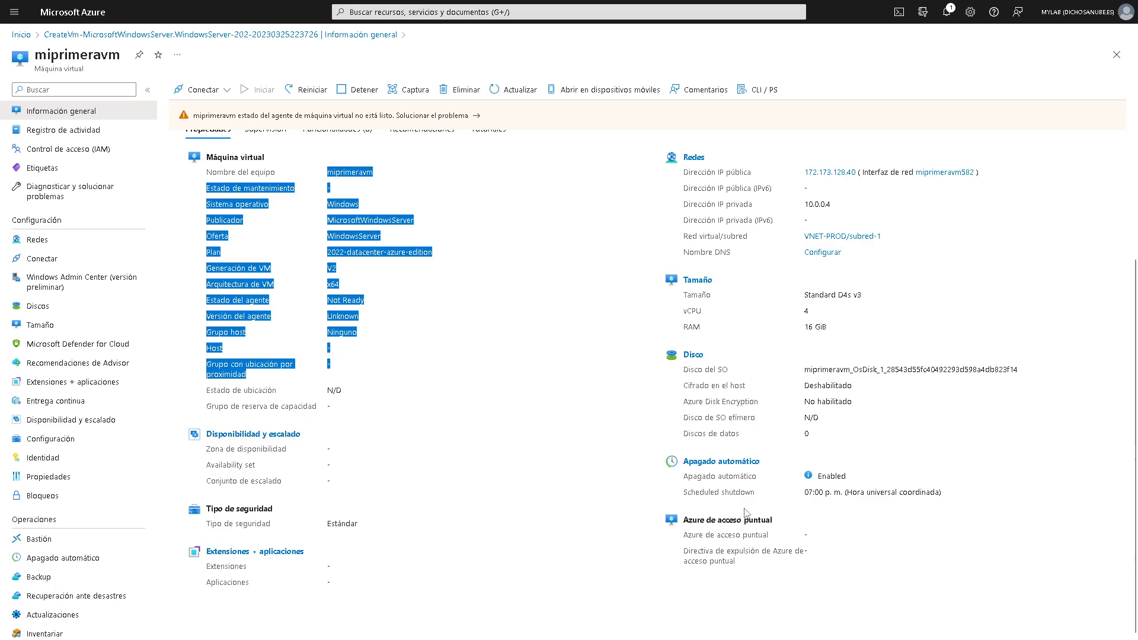
pyautogui.scroll(1, 742, 517)
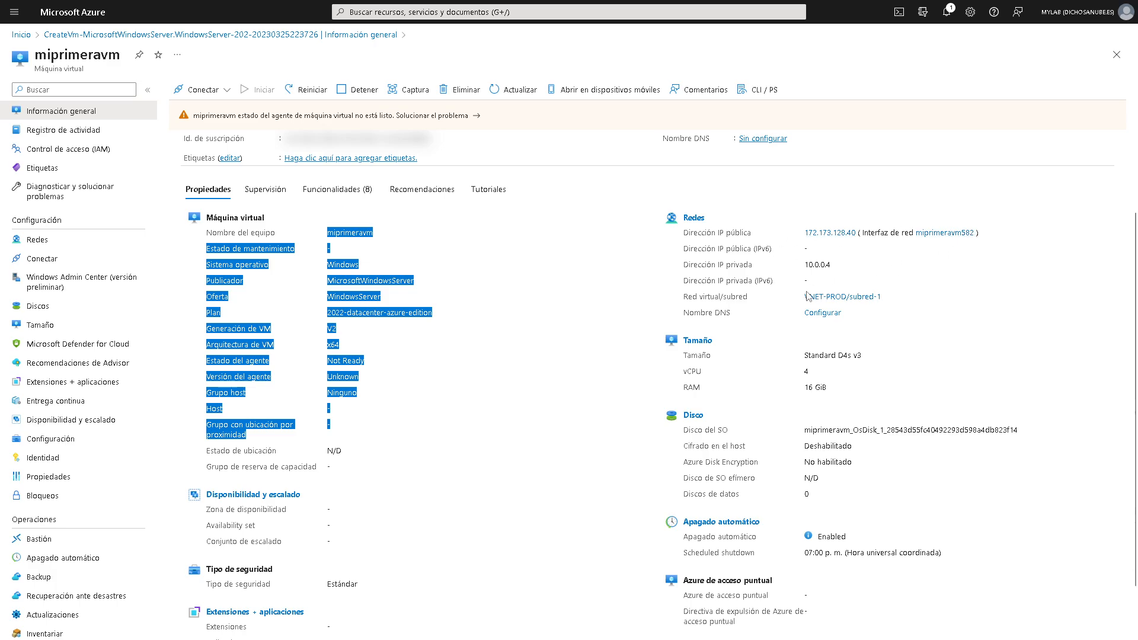
pyautogui.scroll(2, 976, 268)
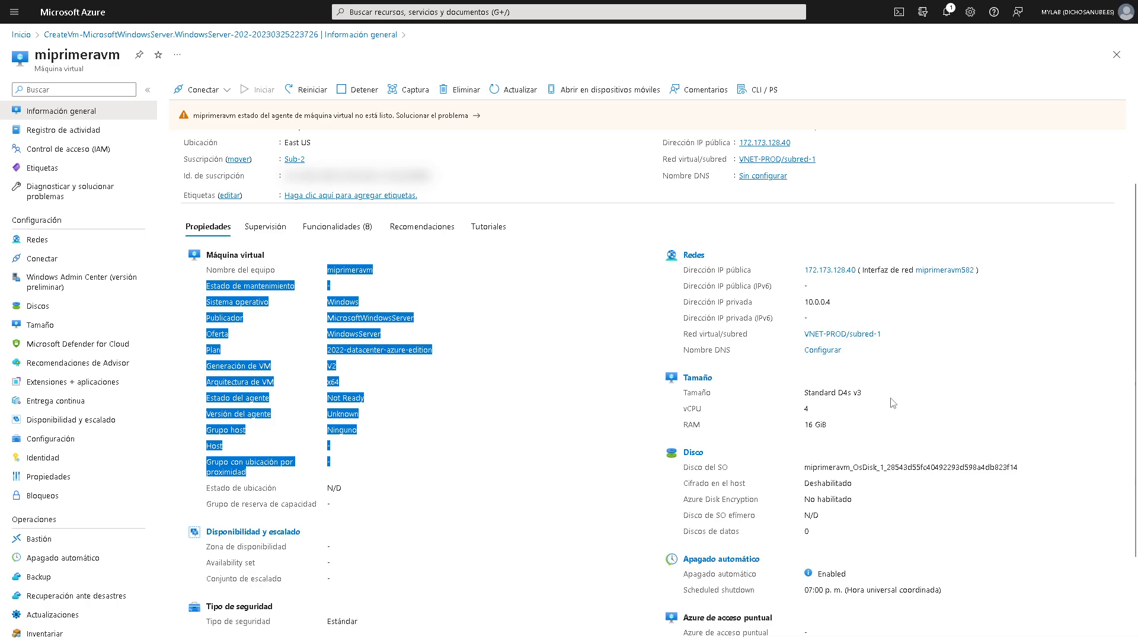
pyautogui.scroll(-2, 892, 403)
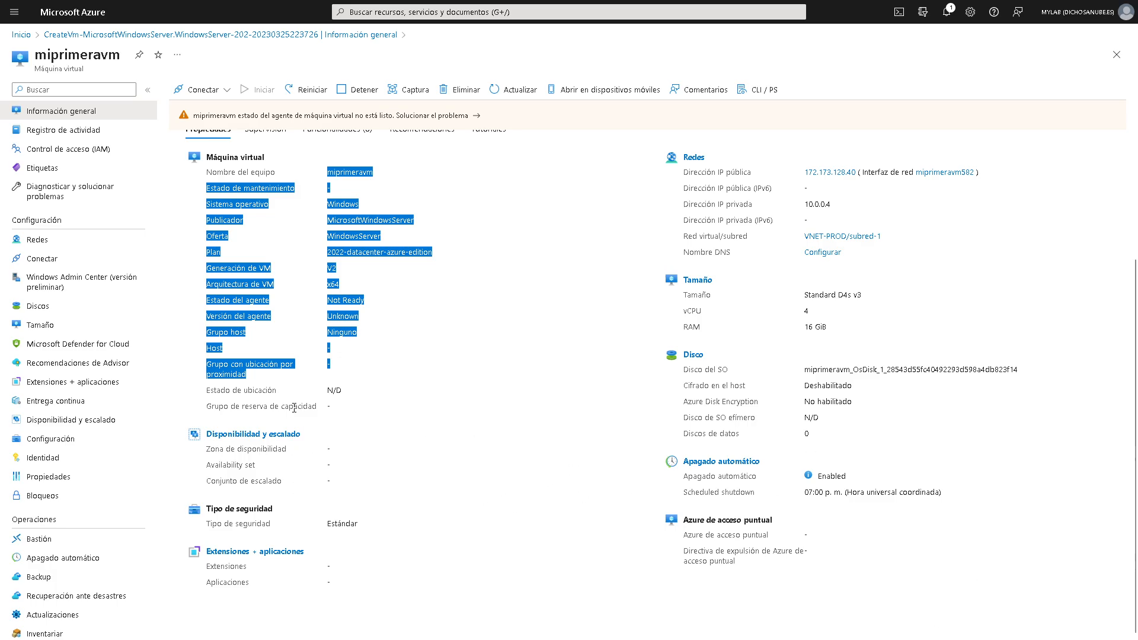
pyautogui.scroll(3, 294, 408)
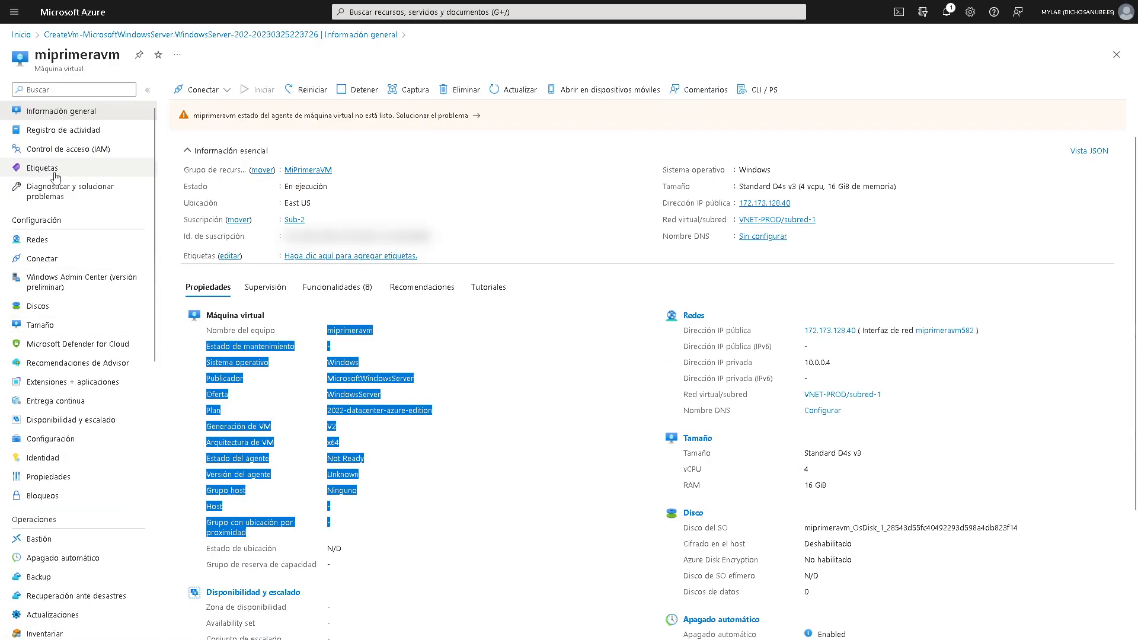
# - Browse the VM's activity log, networking, Conectar, Windows Admin Center and disks pages
pyautogui.click(72, 130)
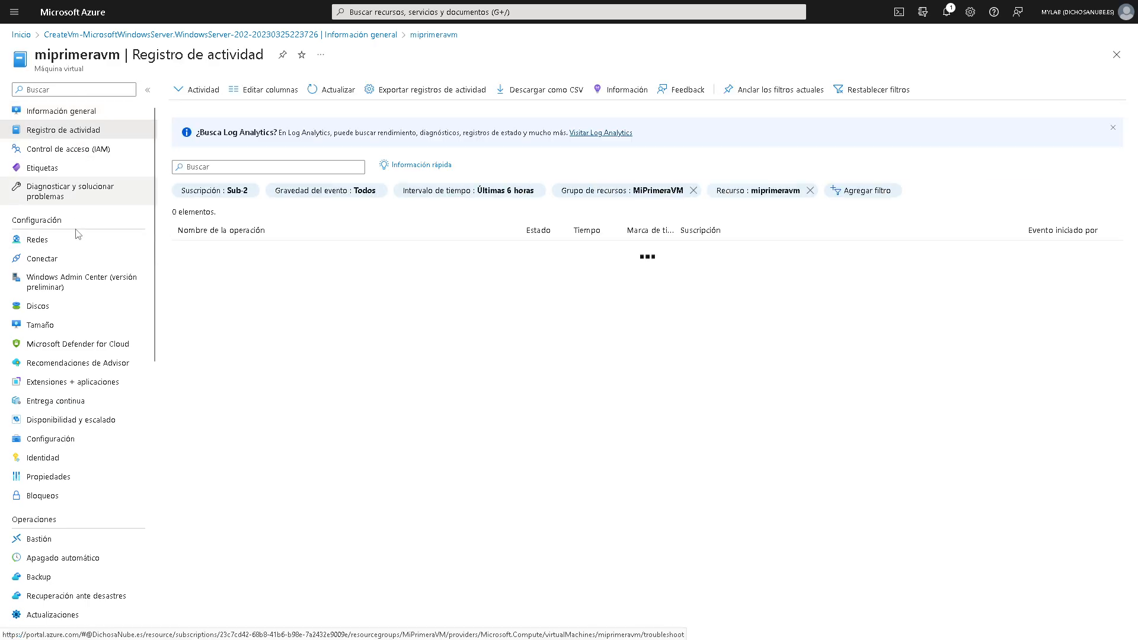
pyautogui.click(56, 243)
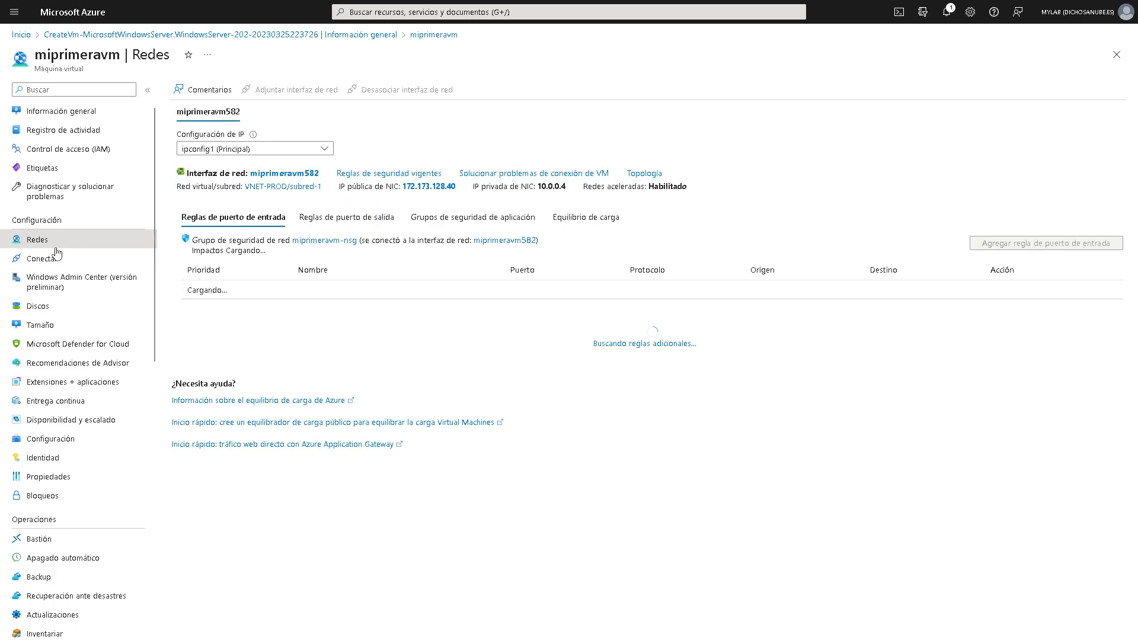
pyautogui.click(62, 263)
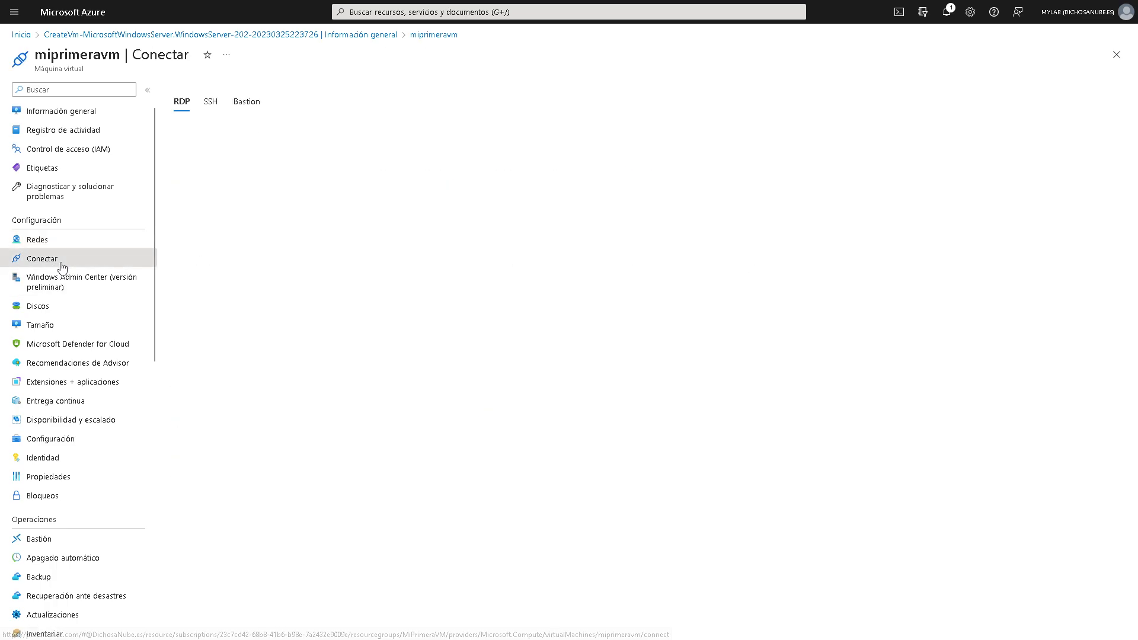
pyautogui.click(95, 293)
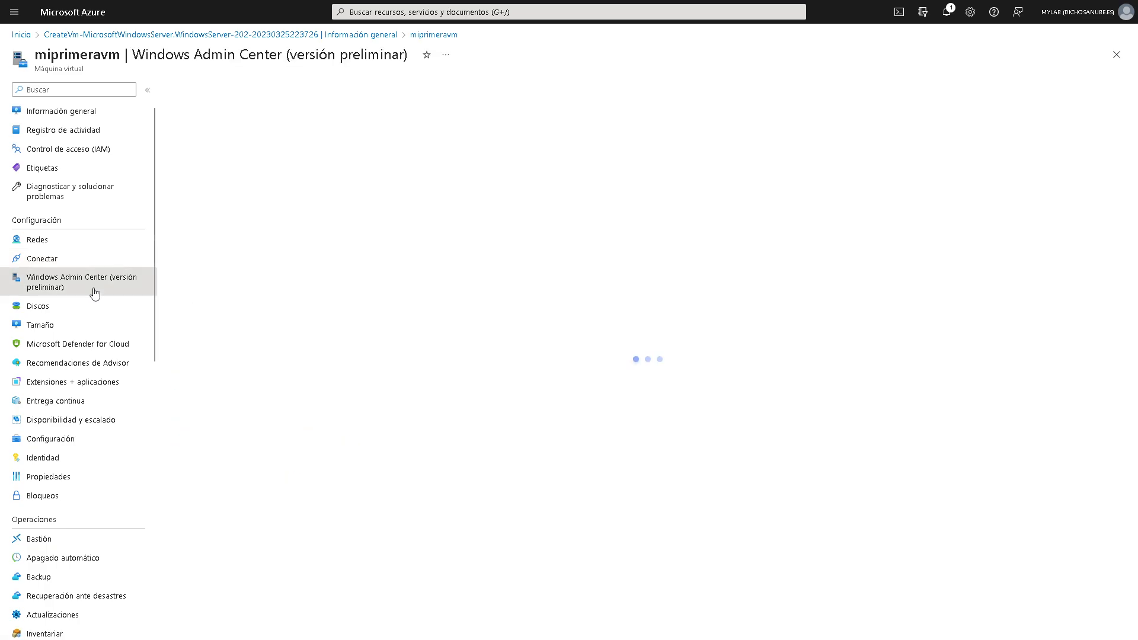
pyautogui.click(85, 309)
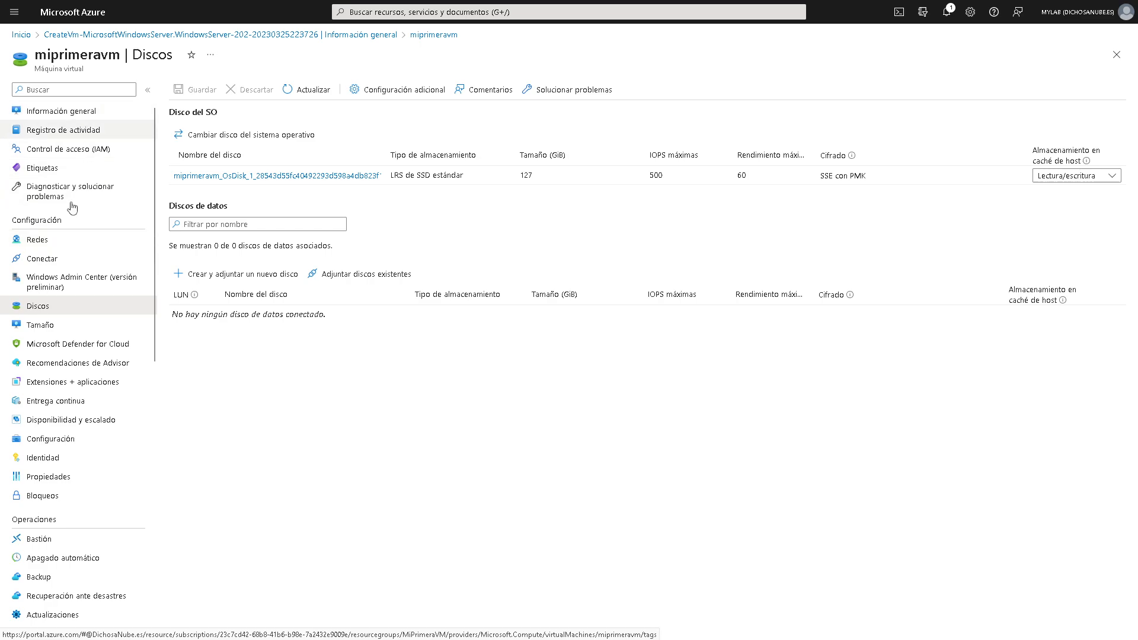
# - Review the Propiedades page (generation V2, agent Ready), then return to Información general
pyautogui.click(81, 478)
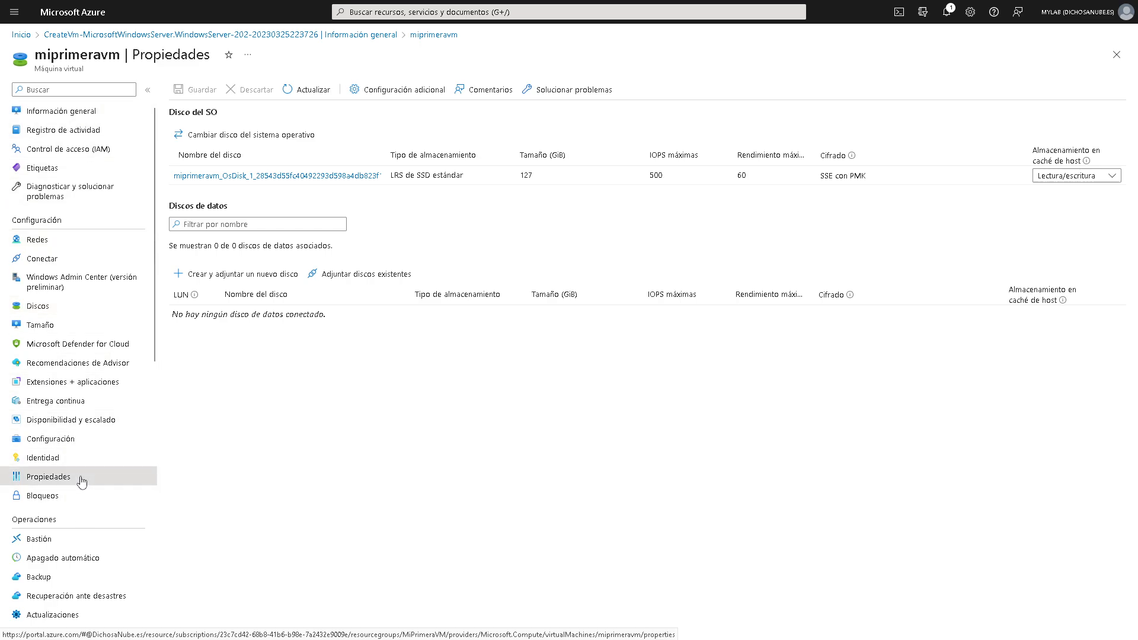
pyautogui.scroll(-5, 84, 490)
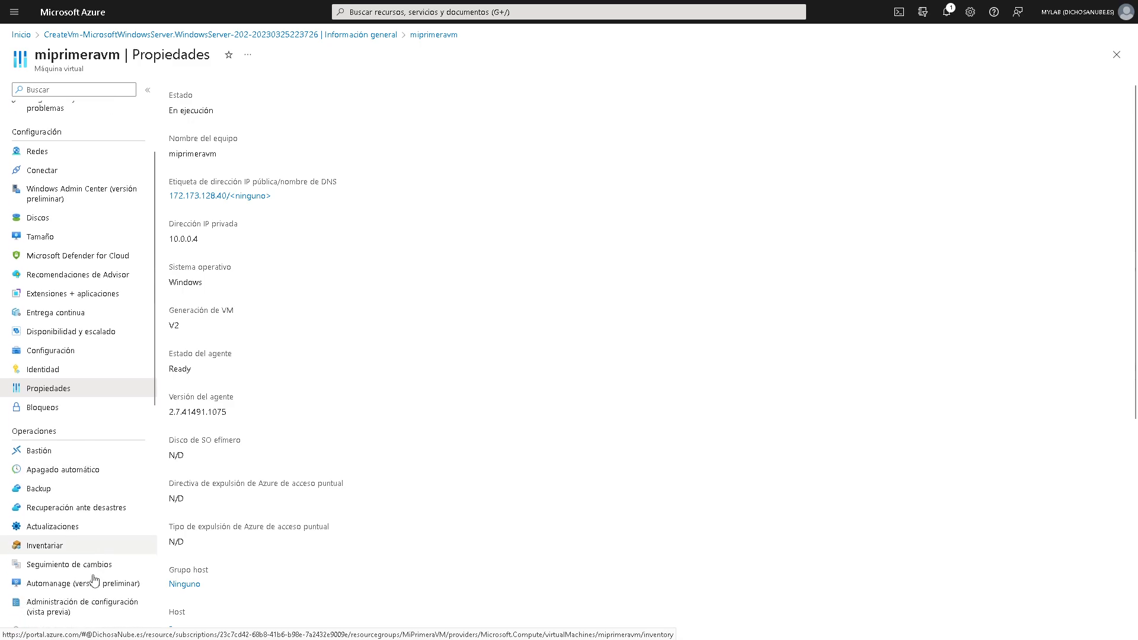
pyautogui.scroll(-4, 77, 447)
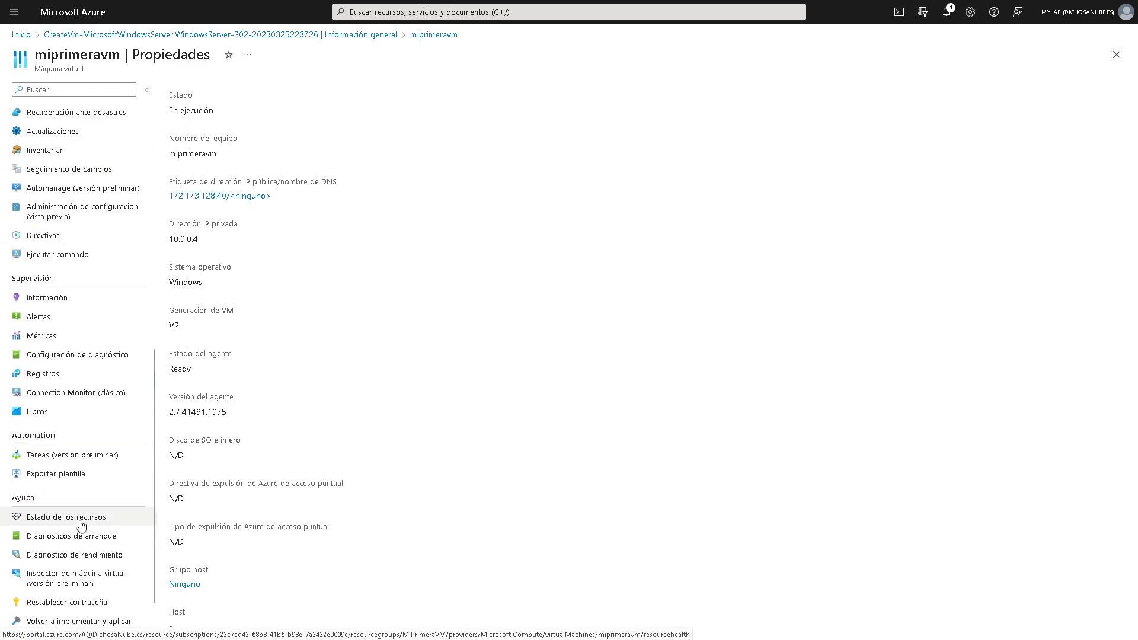
pyautogui.scroll(10, 85, 462)
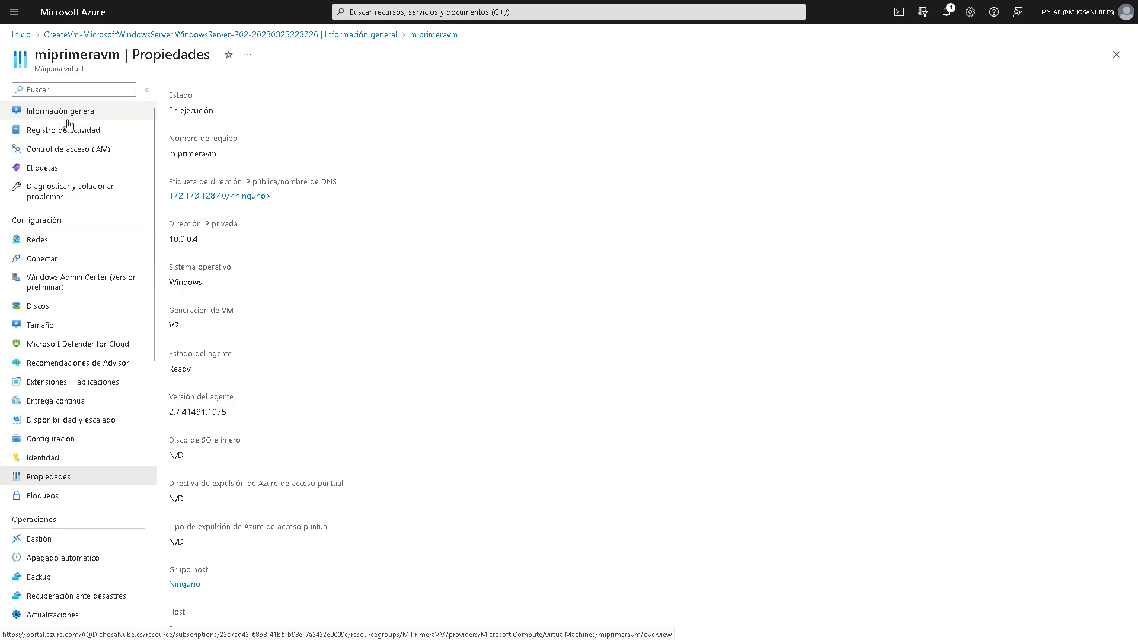
pyautogui.click(66, 119)
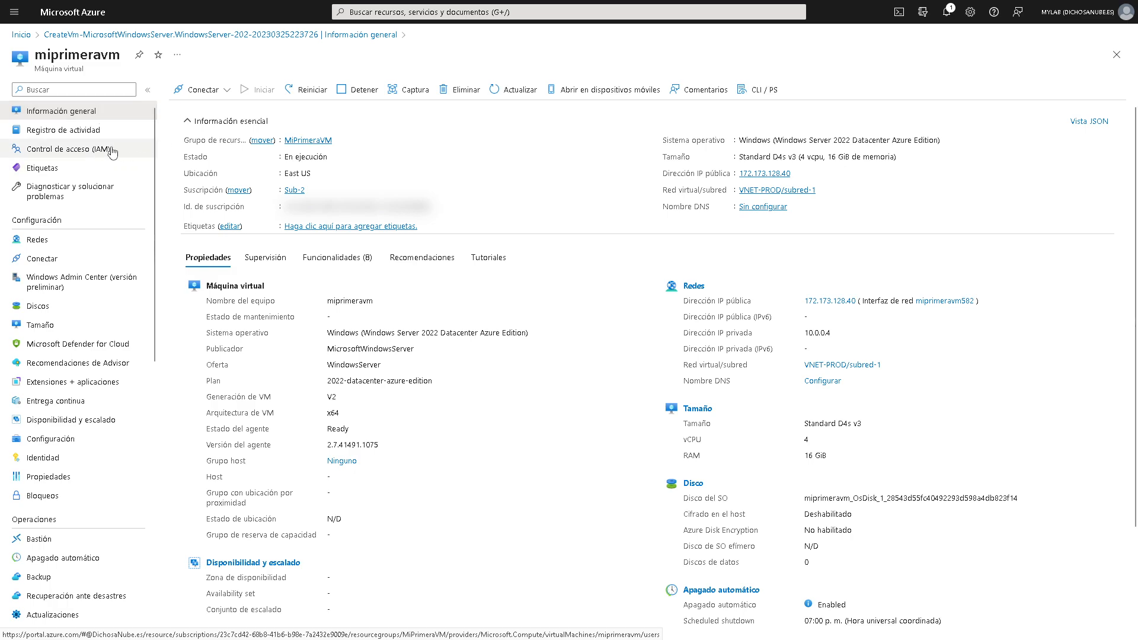
# - Look at the VM's connection methods, then refresh the overview
pyautogui.click(223, 93)
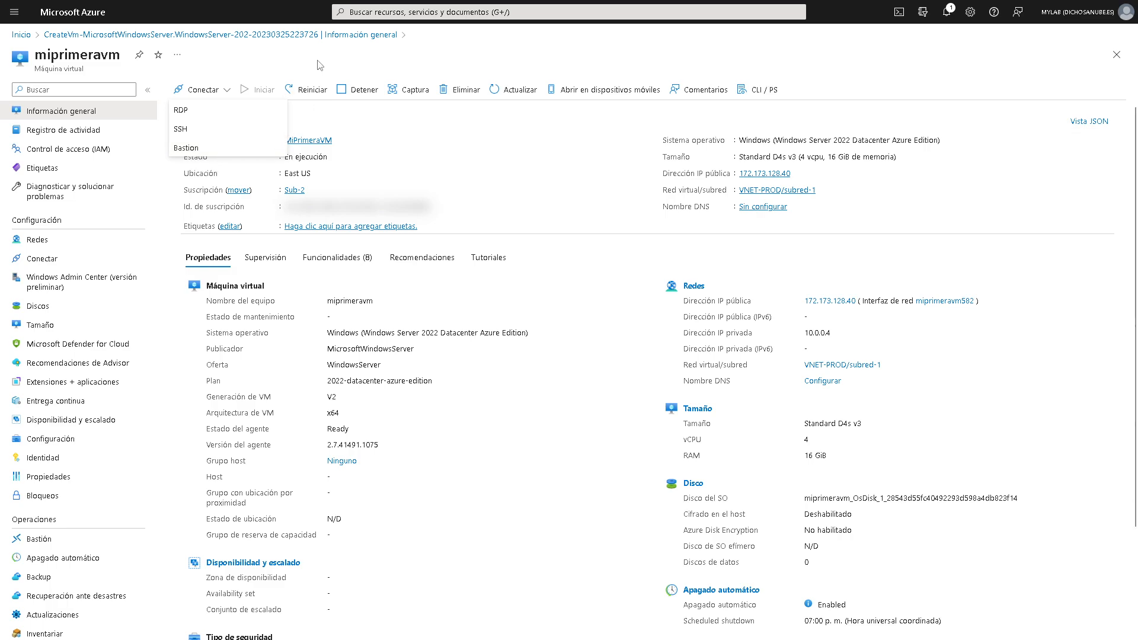
pyautogui.click(305, 94)
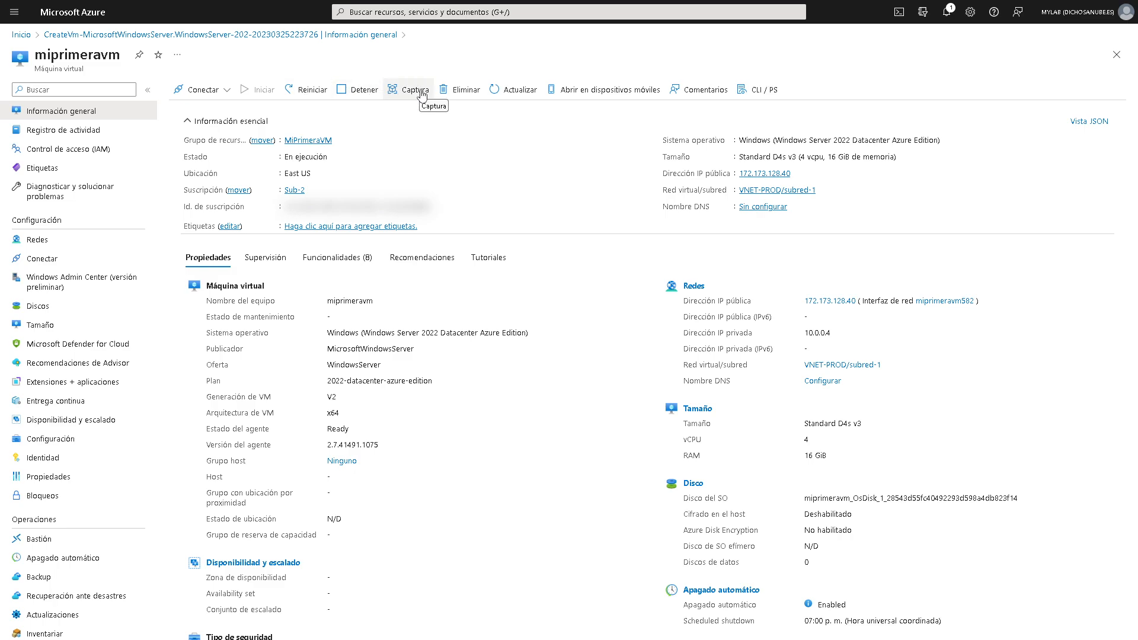
pyautogui.click(519, 94)
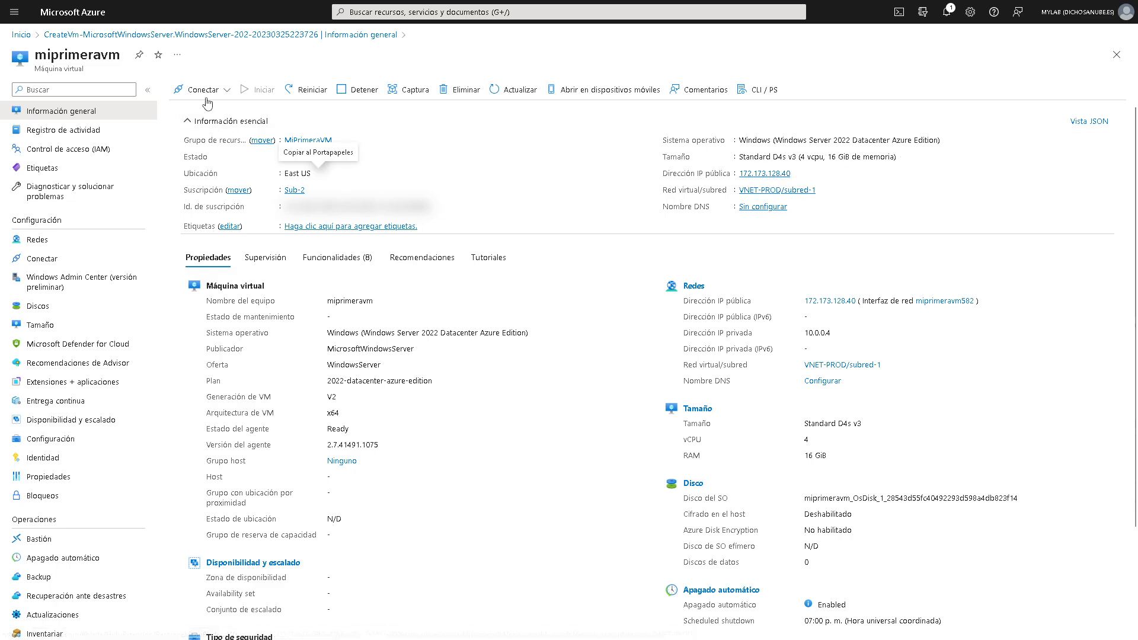
# - Copy public IP 172.173.128.40 from Conectar and bring Remote Desktop Connection on screen
pyautogui.click(228, 90)
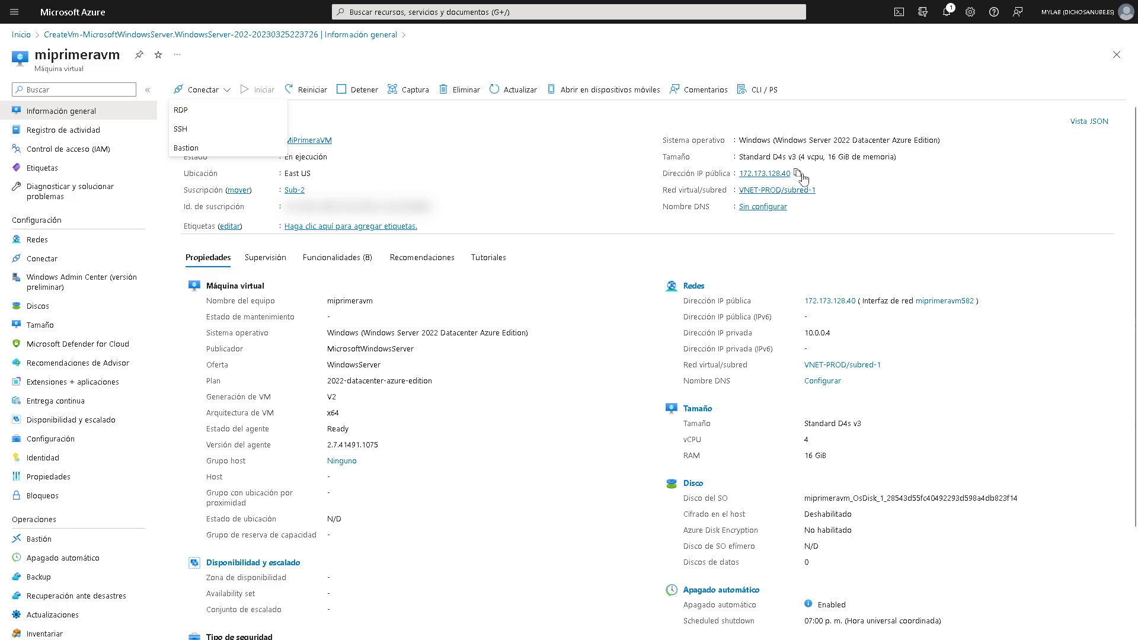
pyautogui.click(797, 174)
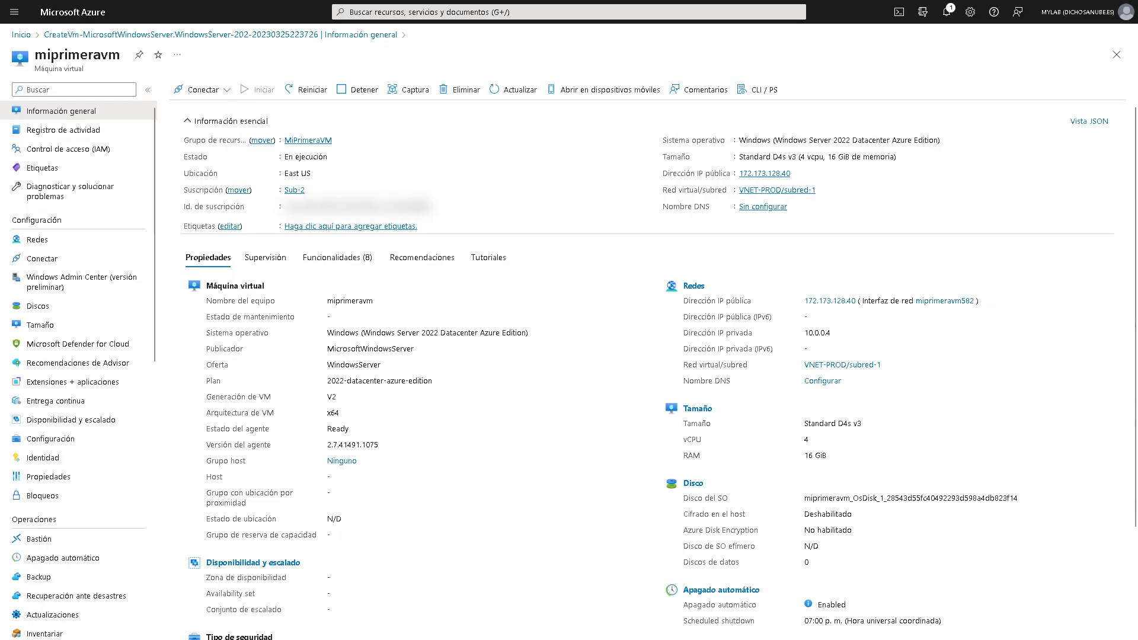
pyautogui.moveTo(577, 237); pyautogui.dragTo(614, 238)
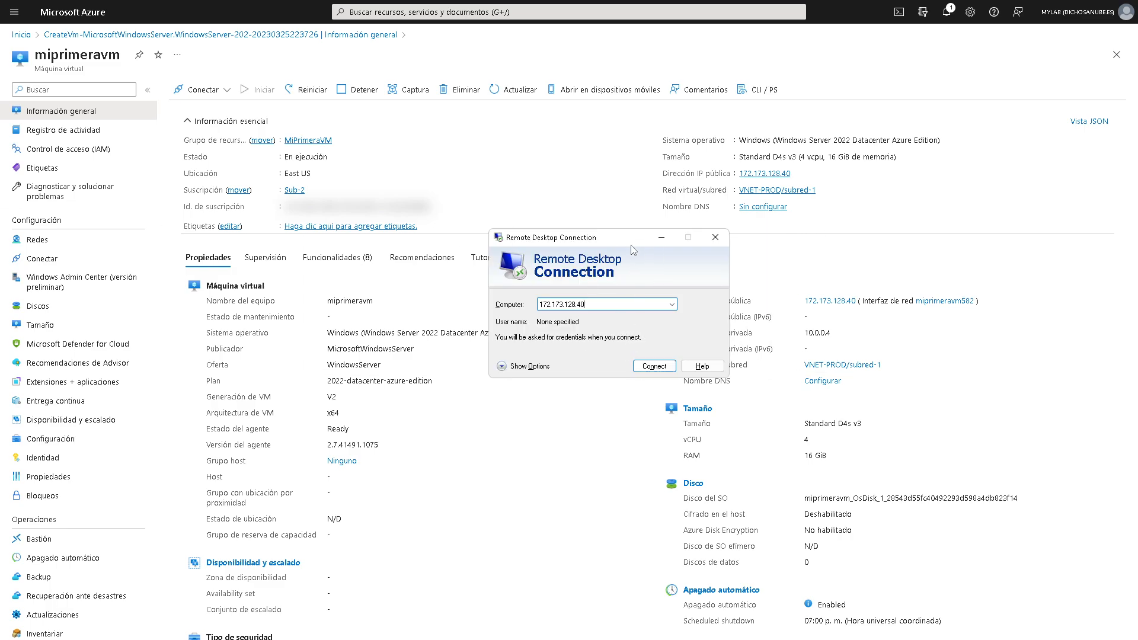
# - Try connecting to 172.173.128.40, cancel the credentials prompt, then open VNET-PROD
pyautogui.click(656, 367)
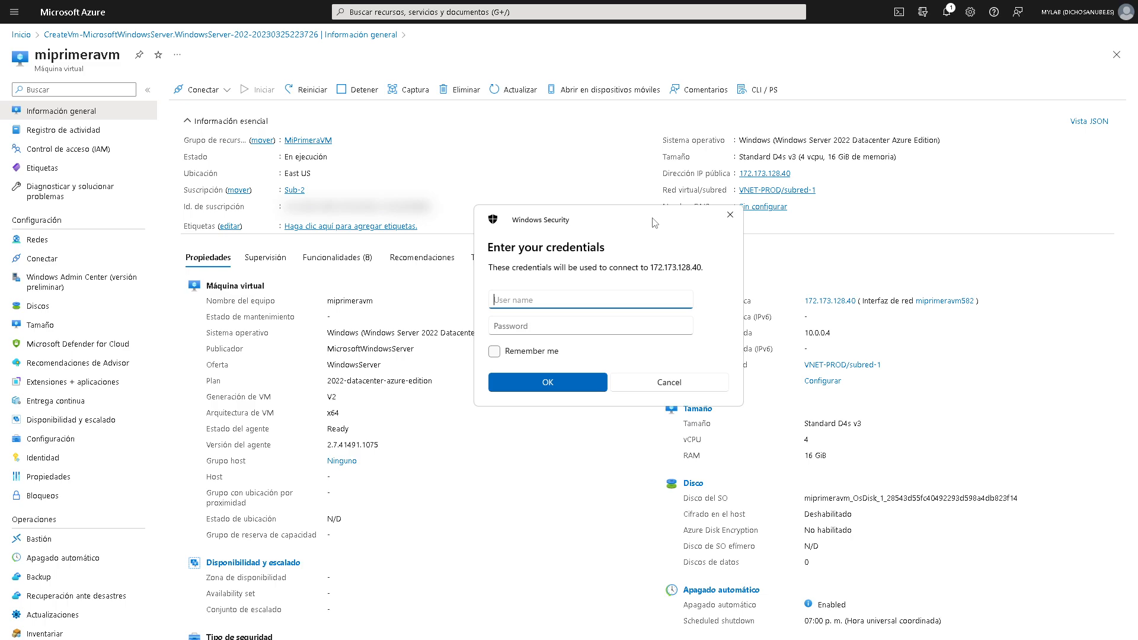
pyautogui.click(718, 222)
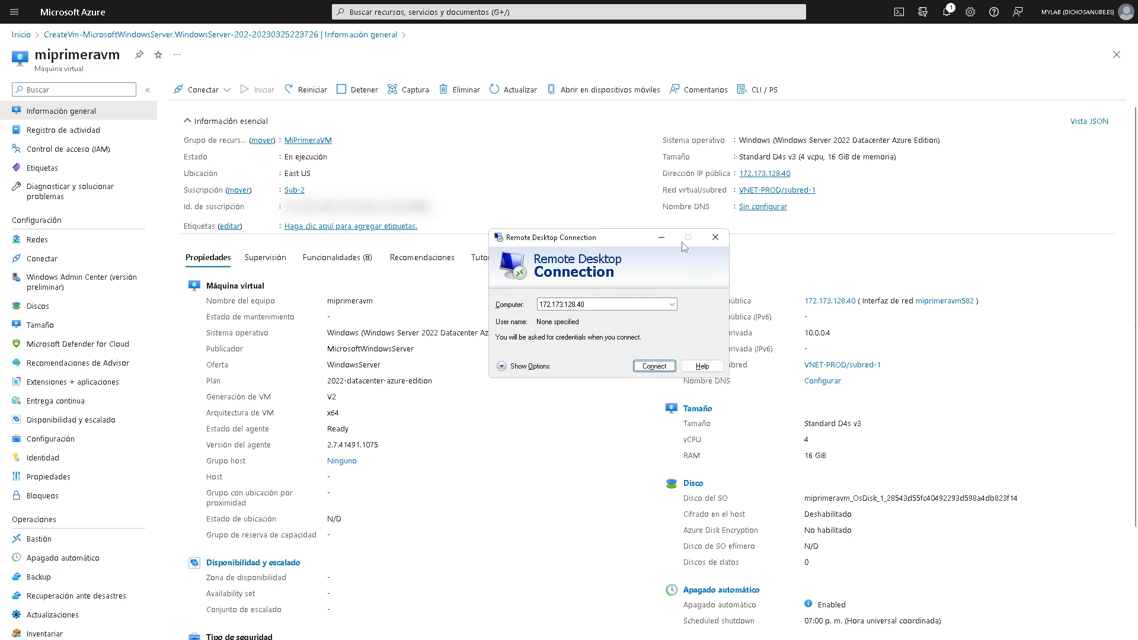
pyautogui.click(662, 238)
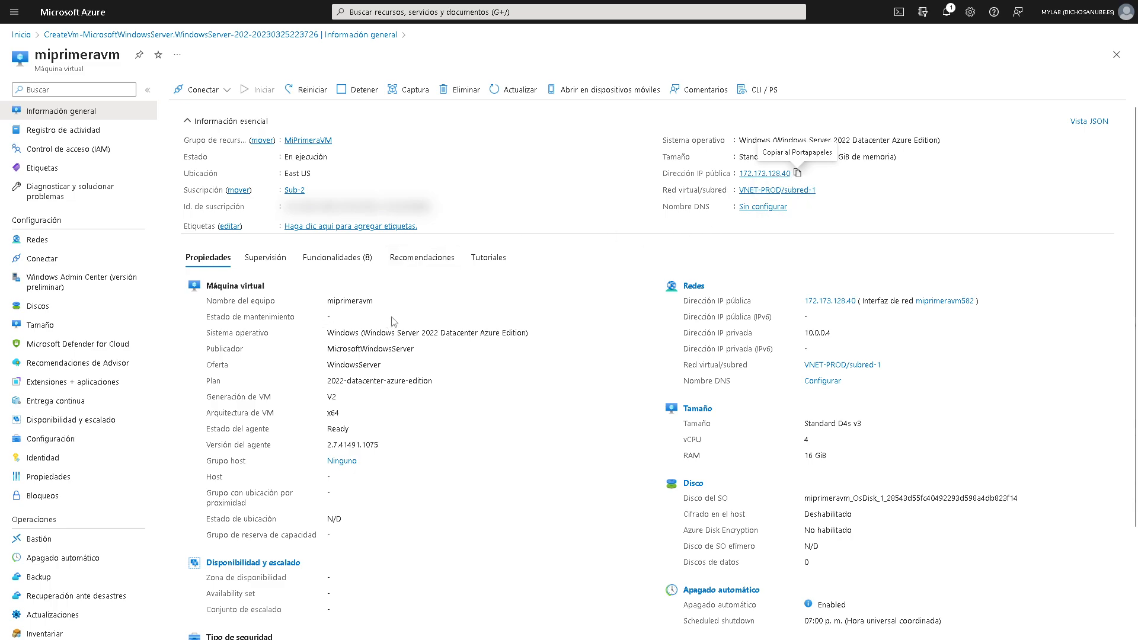
pyautogui.click(764, 193)
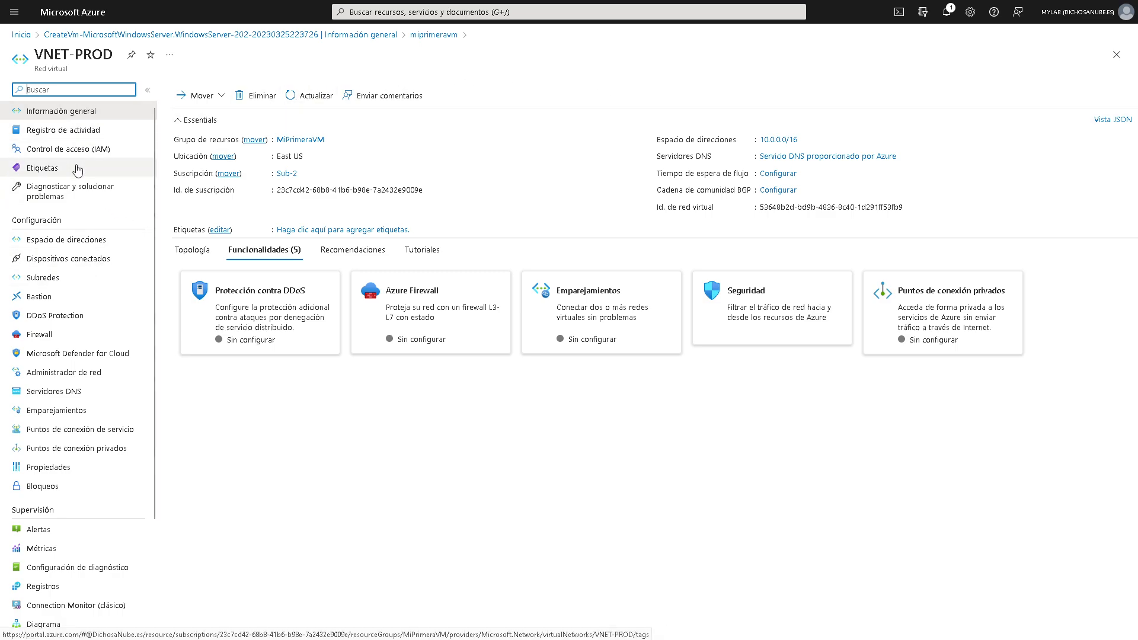
pyautogui.click(47, 279)
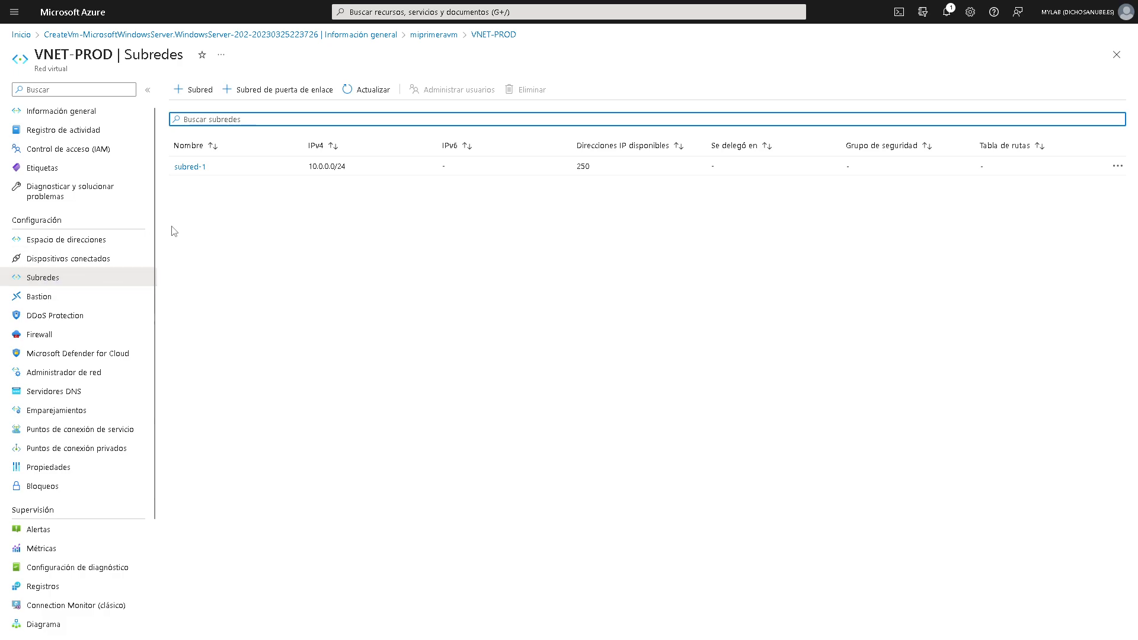
pyautogui.click(196, 168)
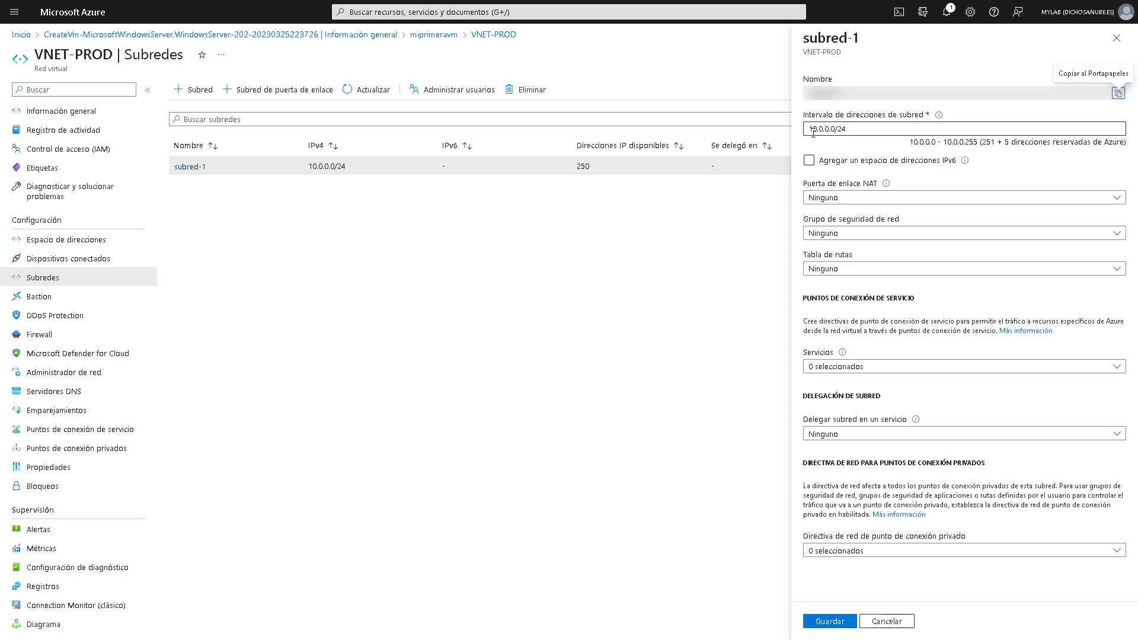
pyautogui.moveTo(850, 132); pyautogui.dragTo(805, 135)
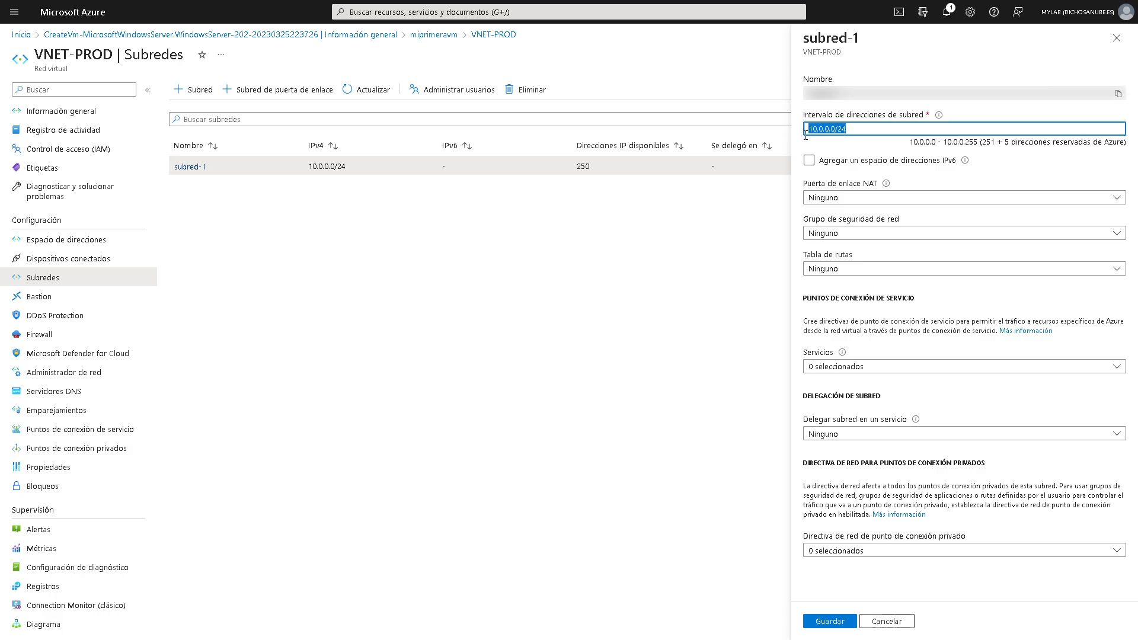
pyautogui.click(105, 115)
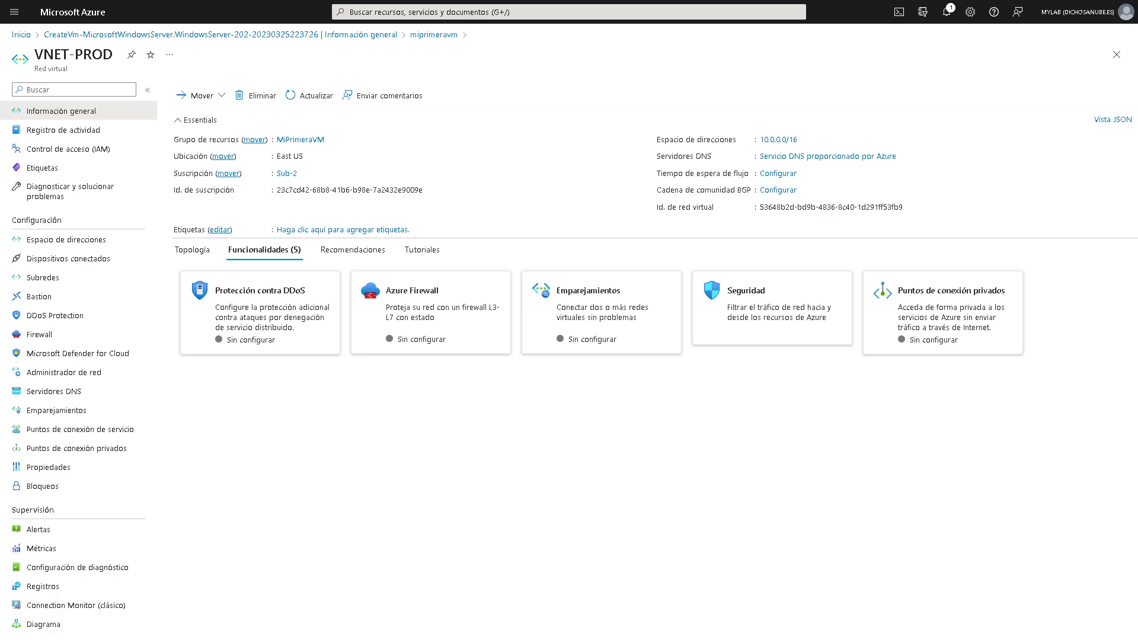
pyautogui.click(539, 344)
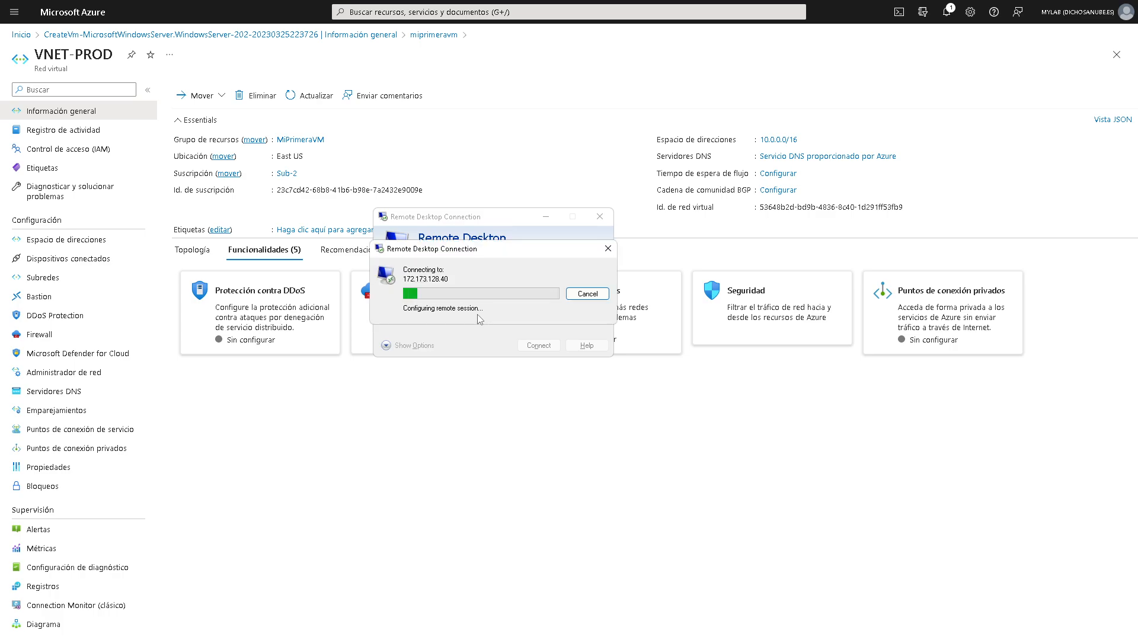
pyautogui.click(614, 194)
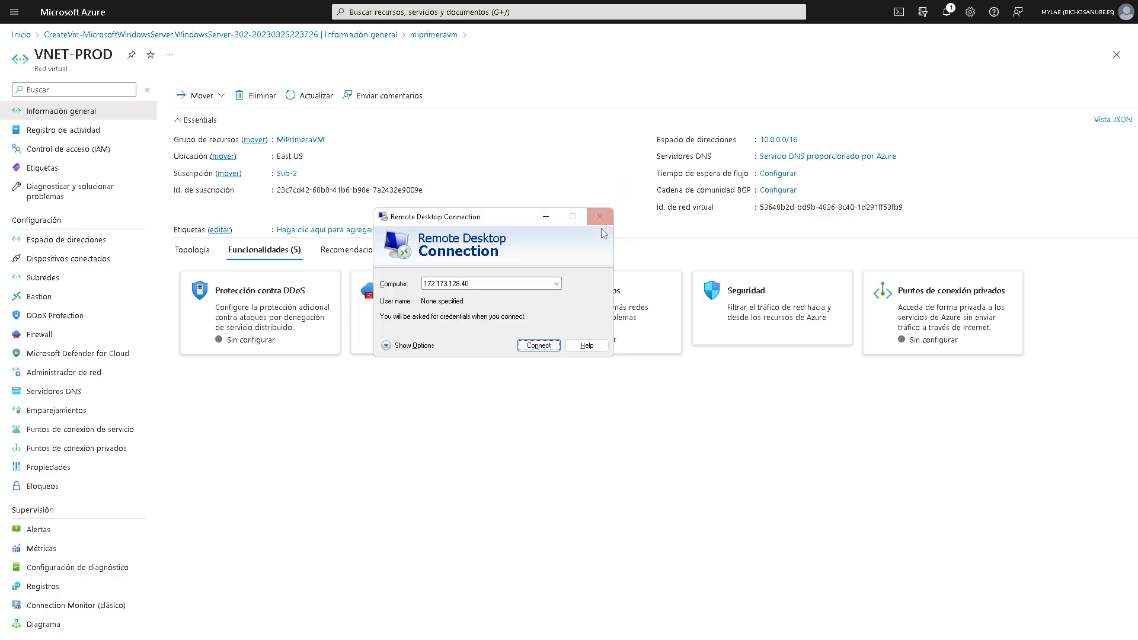
pyautogui.moveTo(508, 220); pyautogui.dragTo(500, 116)
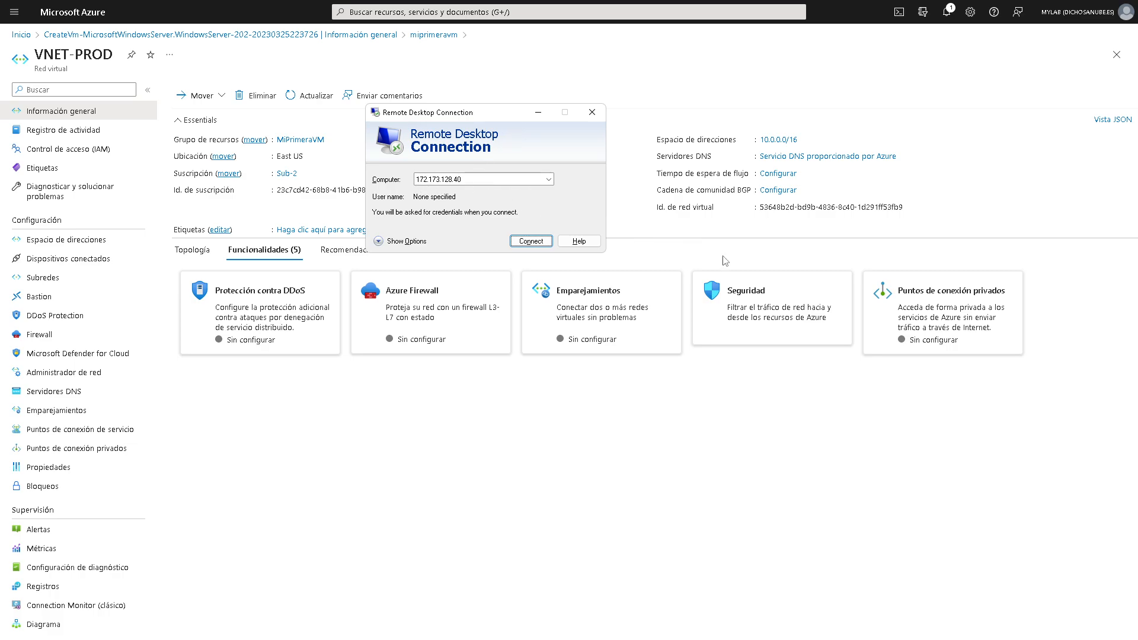
pyautogui.click(770, 302)
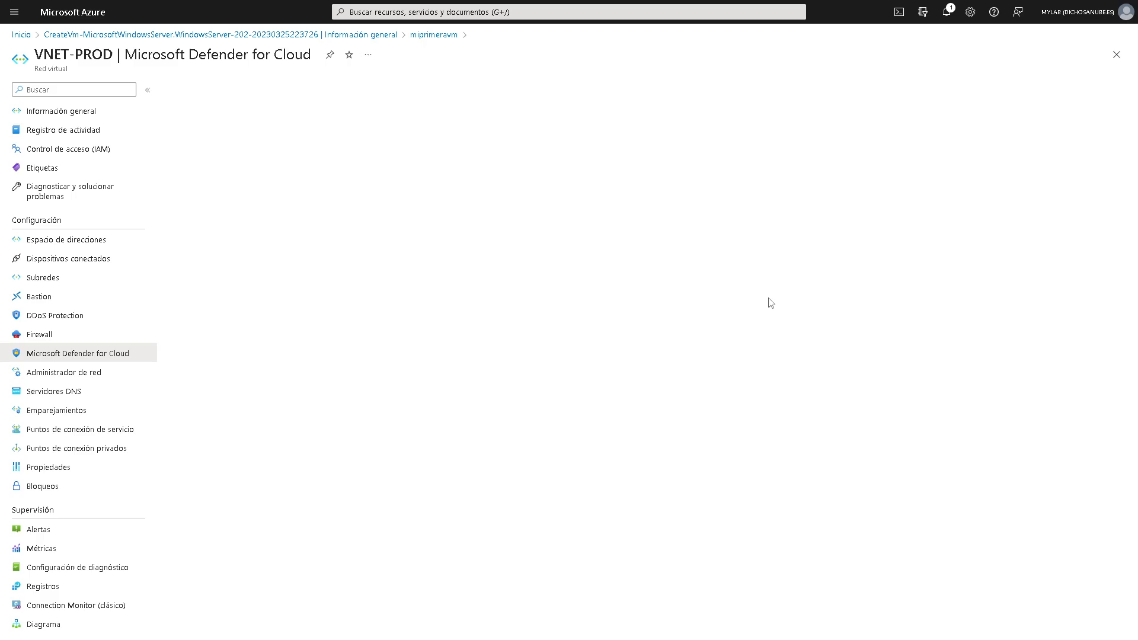
pyautogui.click(699, 336)
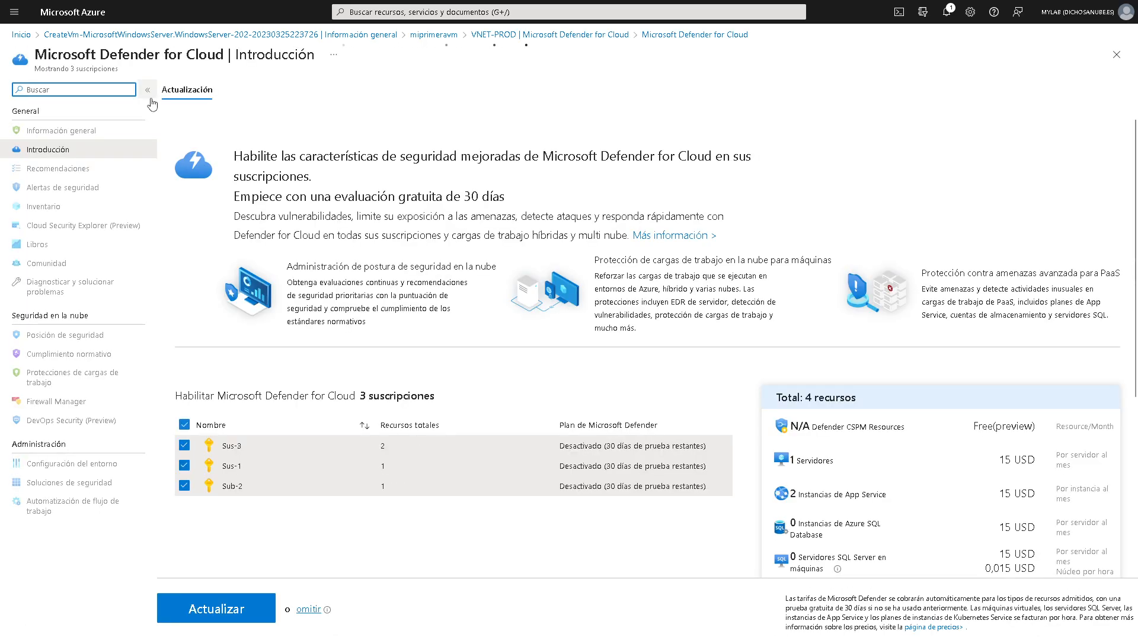
pyautogui.click(21, 35)
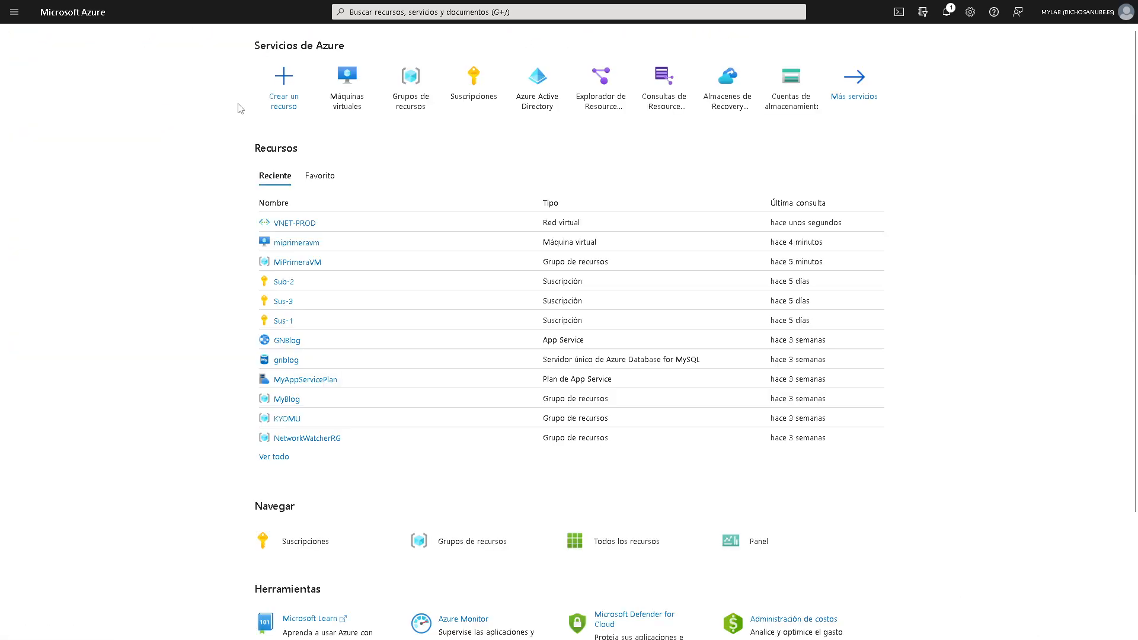
pyautogui.click(354, 99)
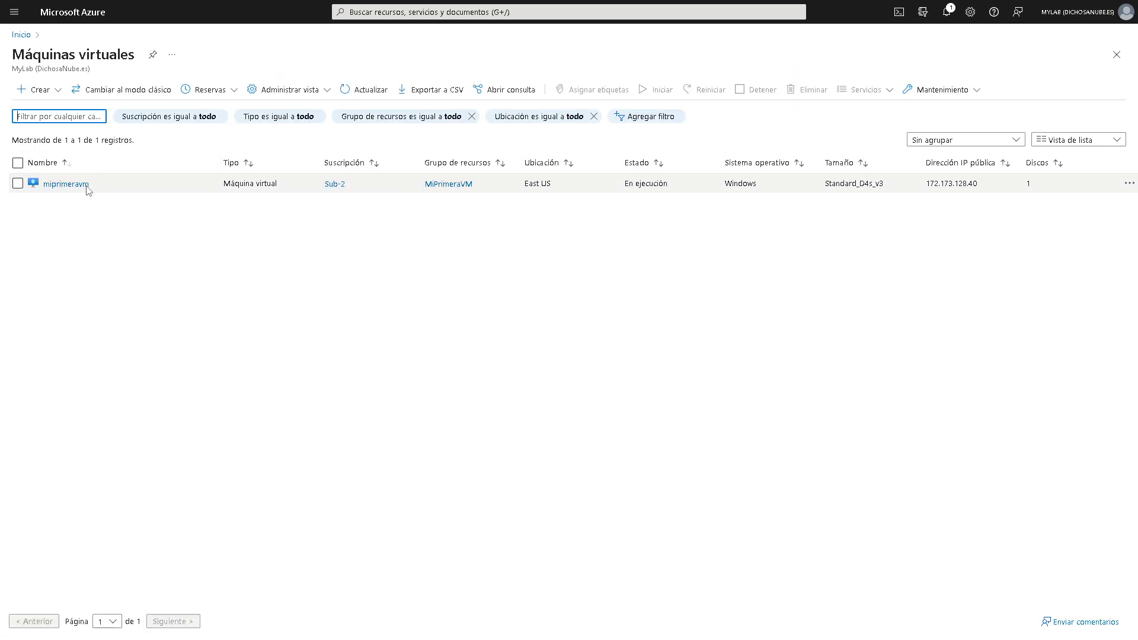
pyautogui.click(85, 185)
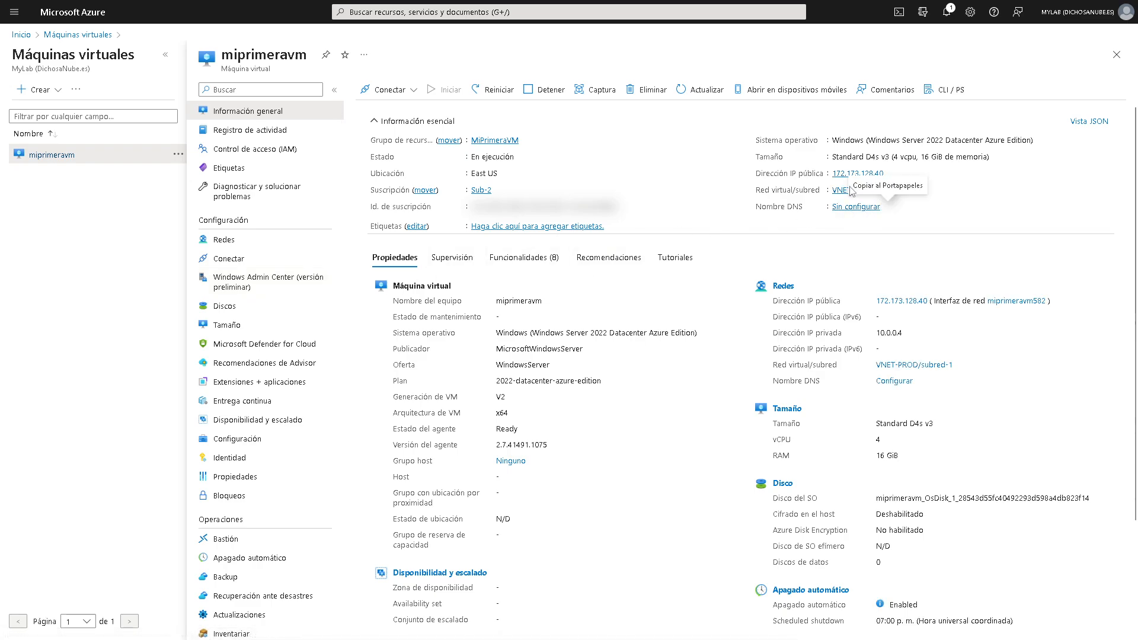
pyautogui.click(845, 193)
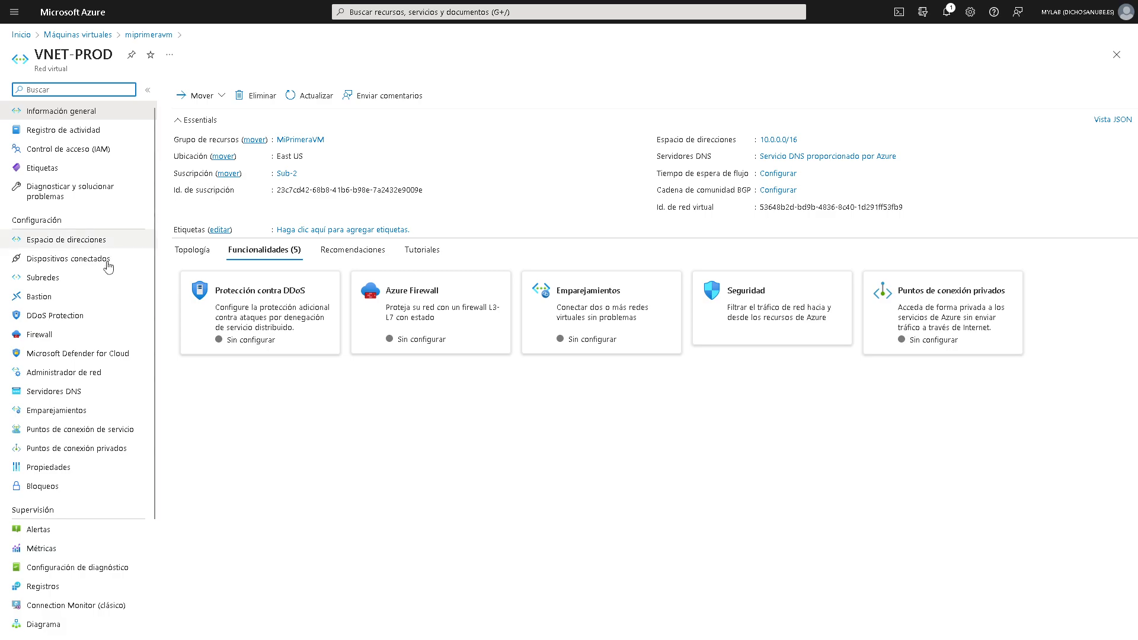
# - Check VNET-PROD's Recomendaciones and Tutoriales, then show and pan the Topología diagram
pyautogui.scroll(-3, 106, 299)
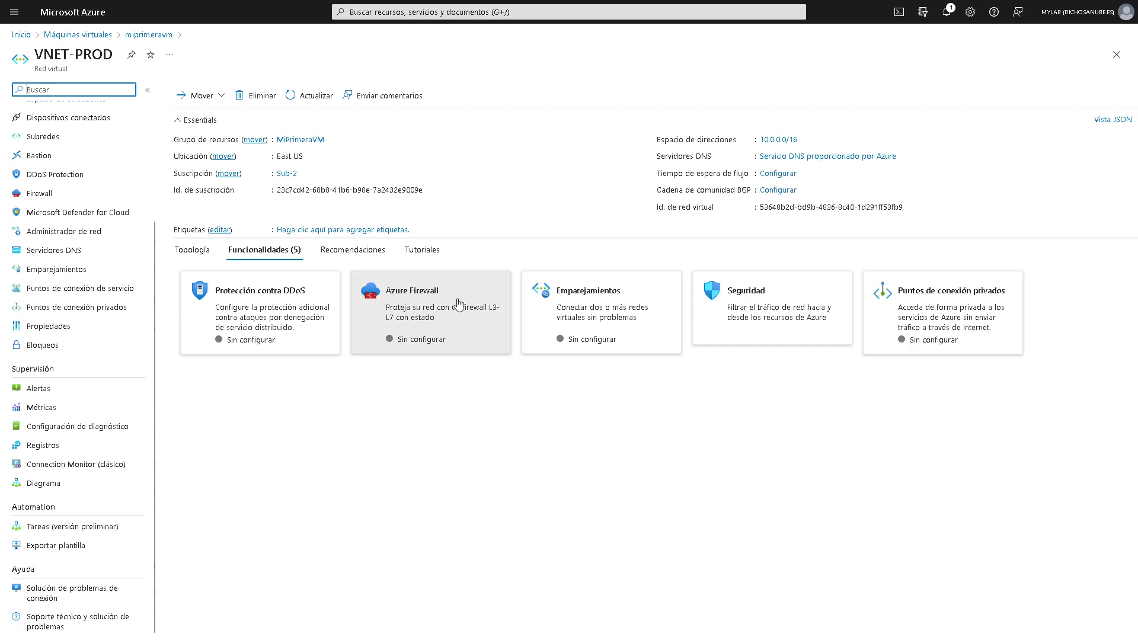
pyautogui.click(349, 255)
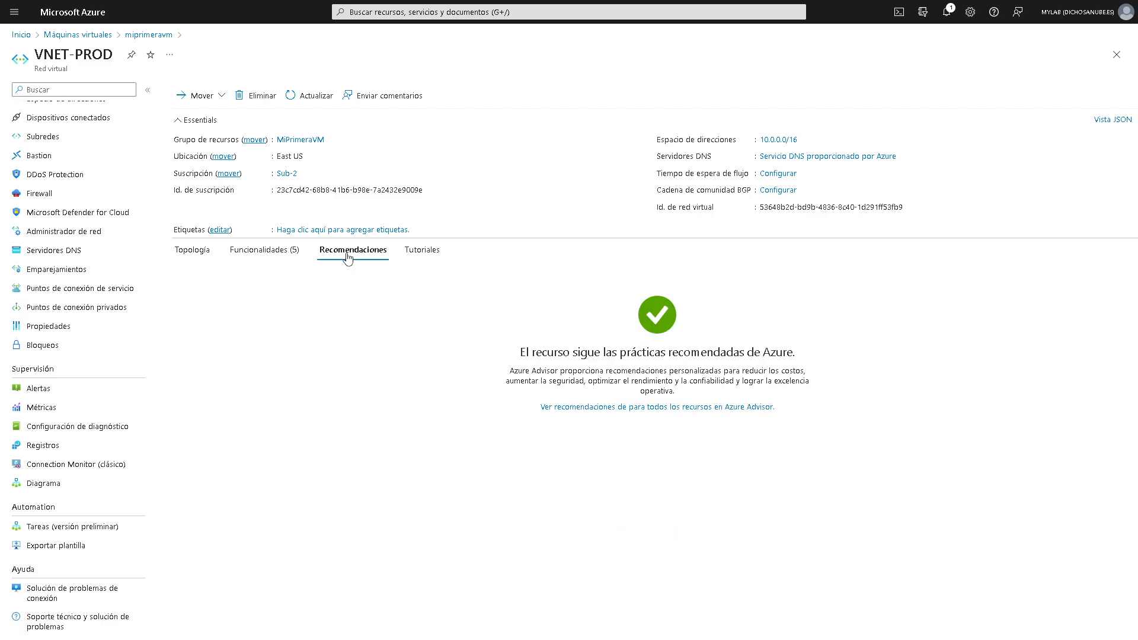
pyautogui.click(413, 259)
pyautogui.click(193, 259)
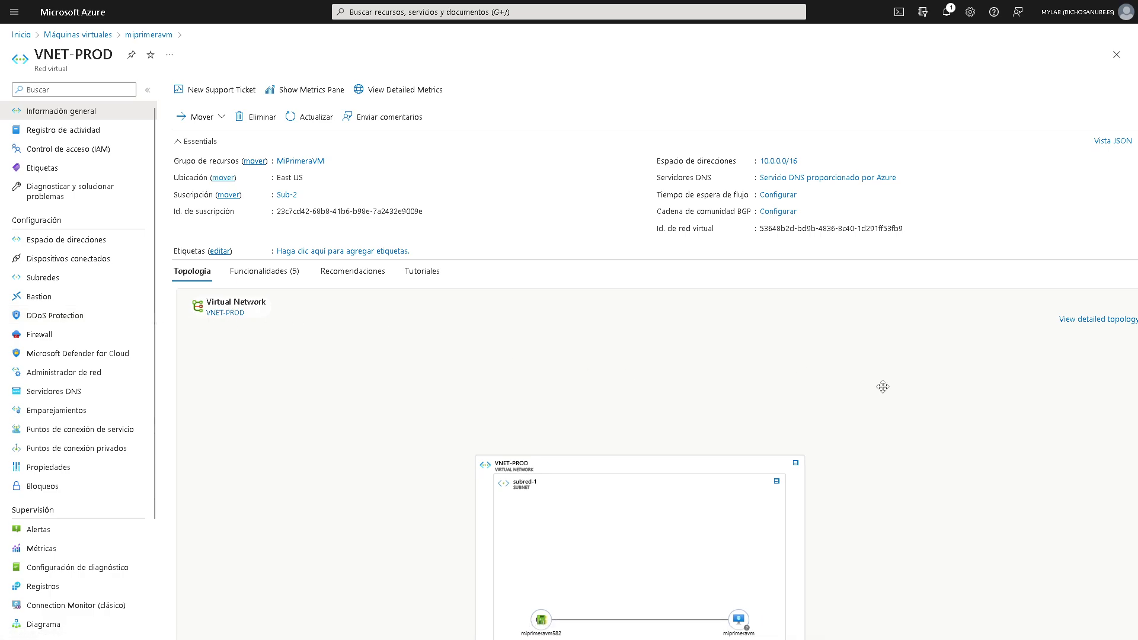
pyautogui.scroll(-2, 882, 409)
pyautogui.scroll(3, 1001, 440)
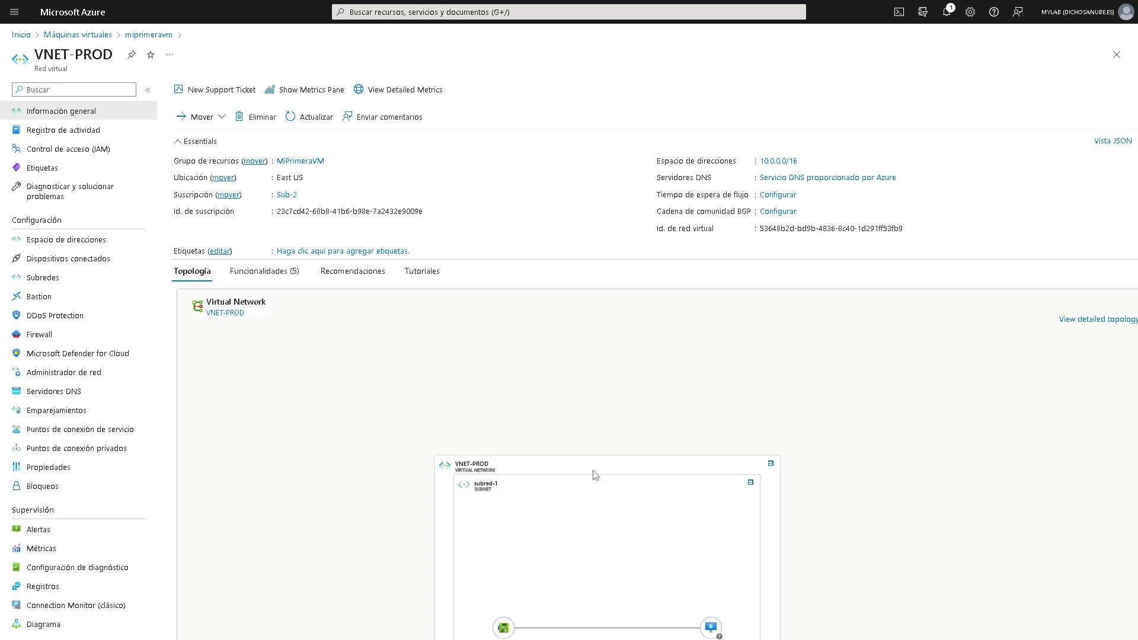
pyautogui.moveTo(665, 465); pyautogui.dragTo(652, 325)
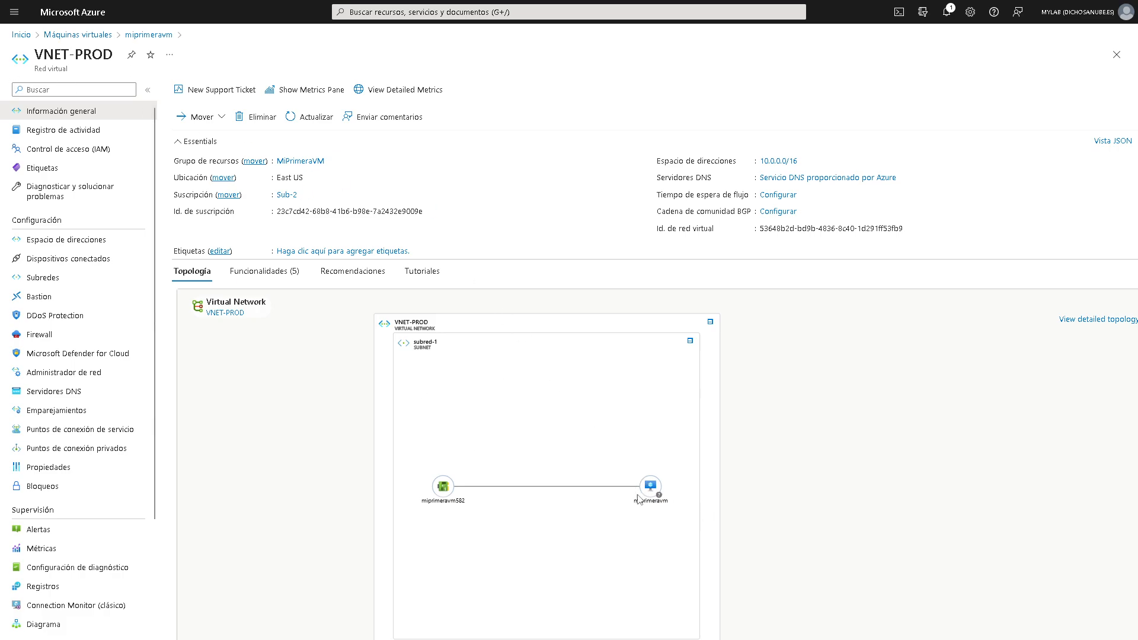
# - Inspect the miprimeravm582 network interface node, then return to the Máquinas virtuales list
pyautogui.moveTo(628, 498)
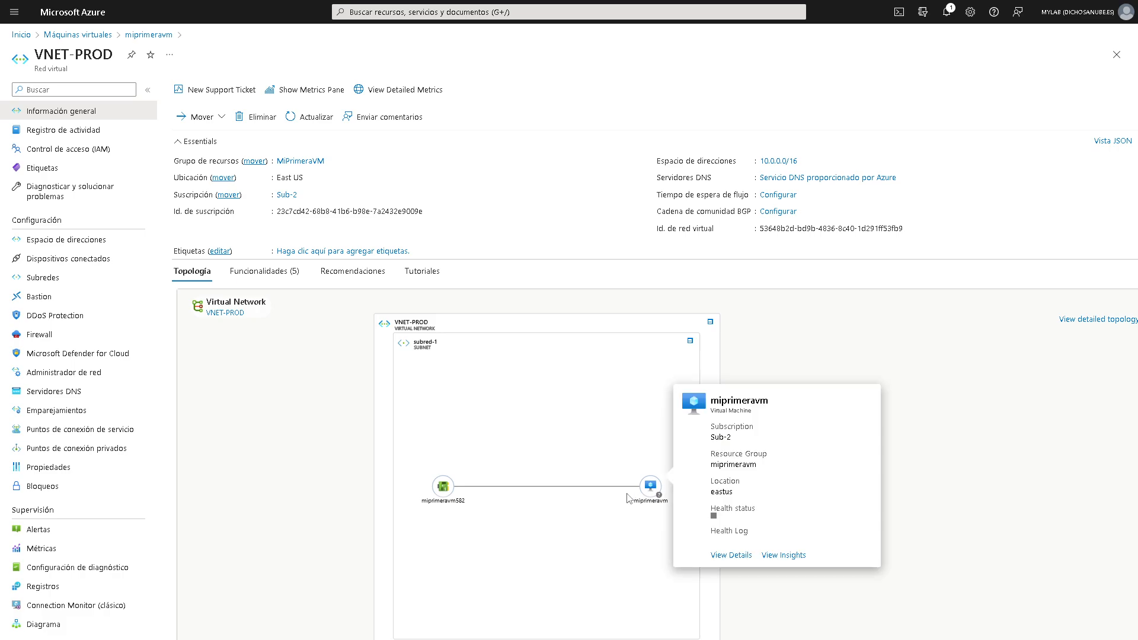
pyautogui.moveTo(438, 486)
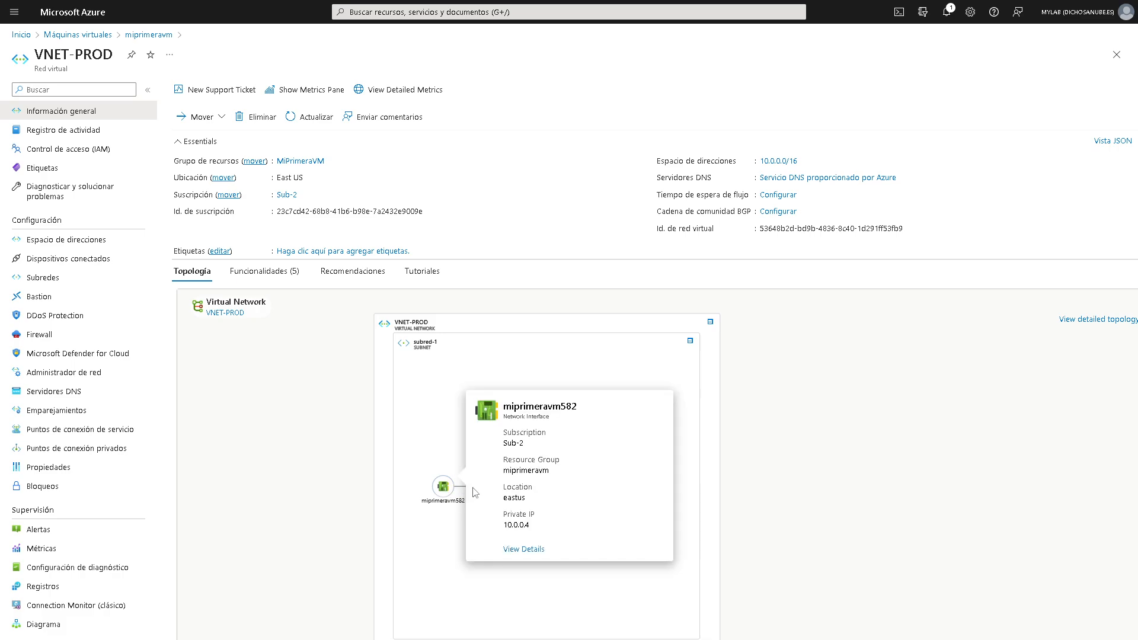
pyautogui.click(450, 494)
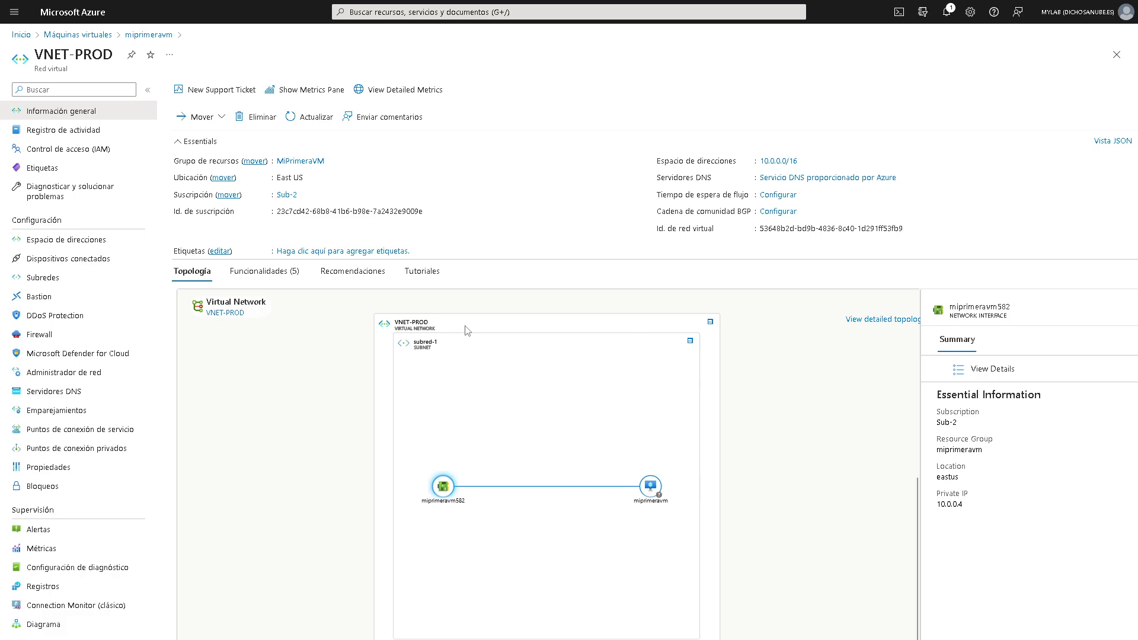
pyautogui.scroll(1, 468, 330)
pyautogui.scroll(1, 454, 341)
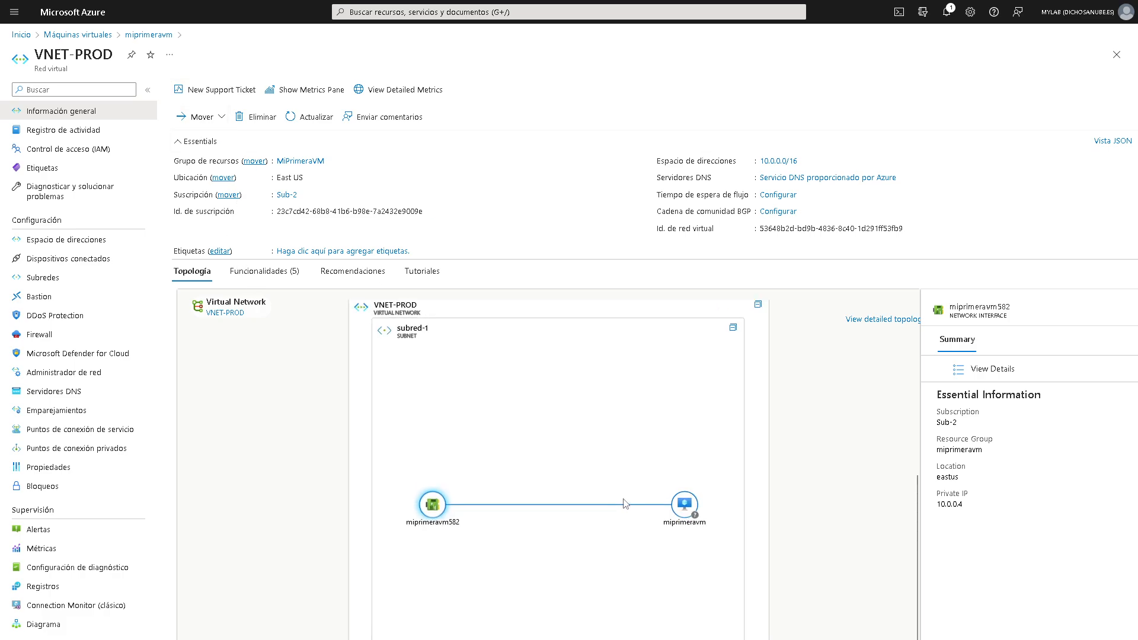
pyautogui.scroll(-1, 623, 504)
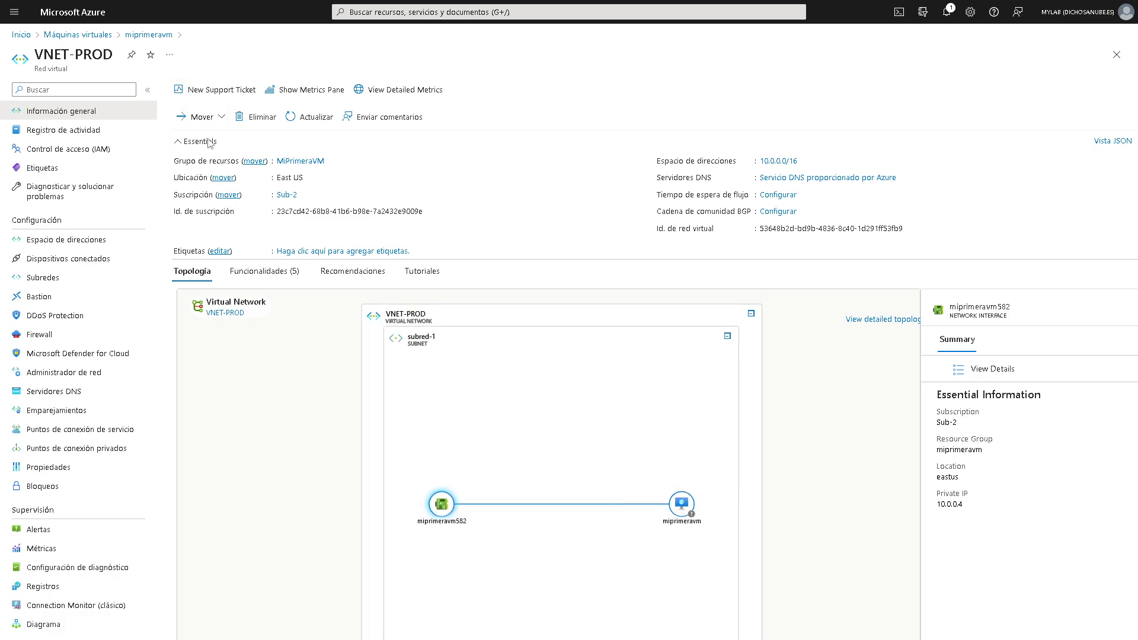
pyautogui.click(76, 35)
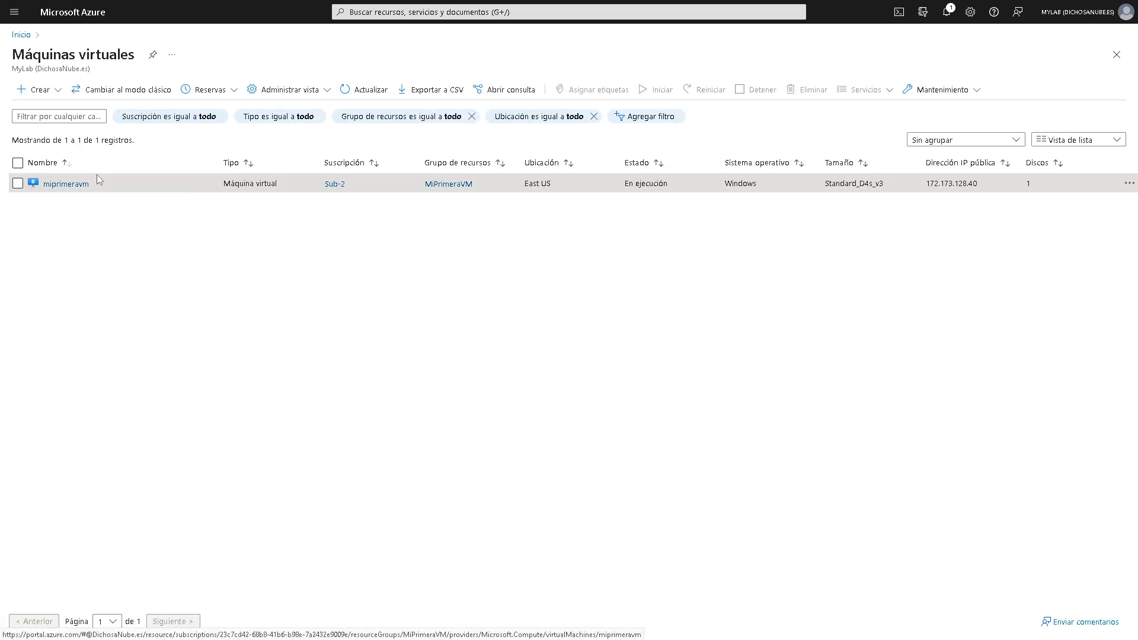
# - Open miprimeravm's Redes page with its RDP 3389 inbound rule, collapsing the VM list
pyautogui.click(56, 186)
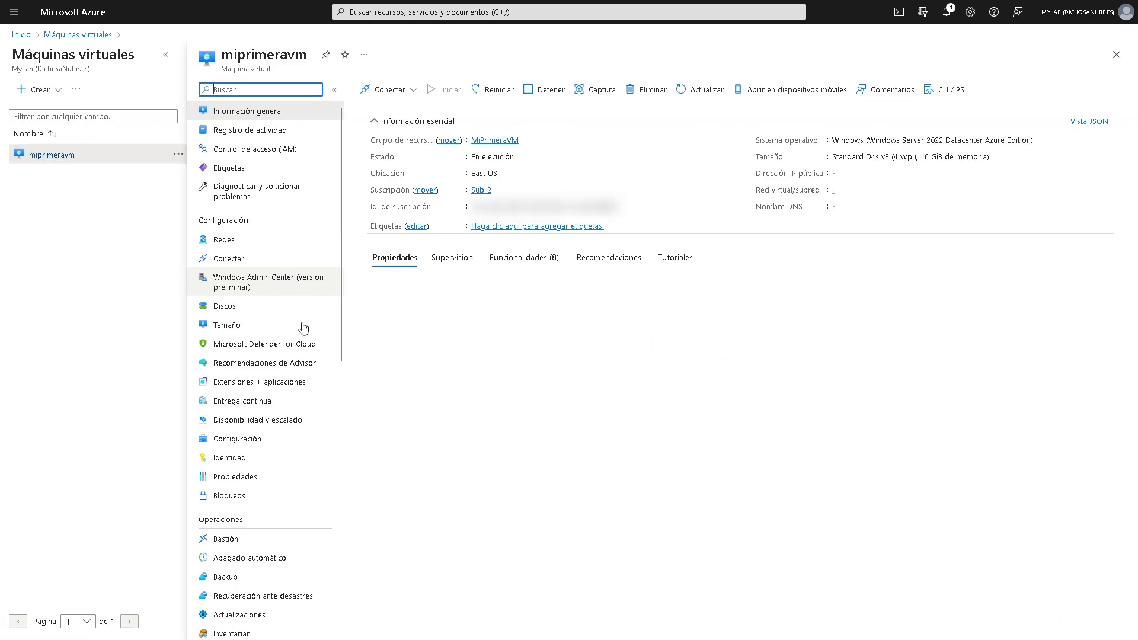
pyautogui.click(256, 247)
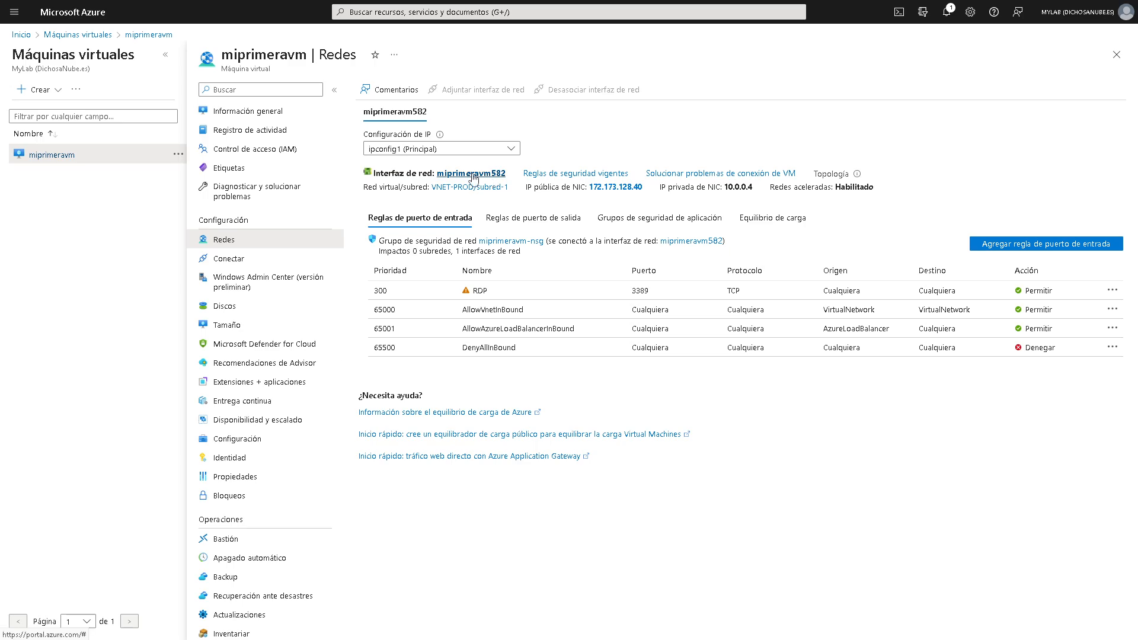
pyautogui.click(165, 55)
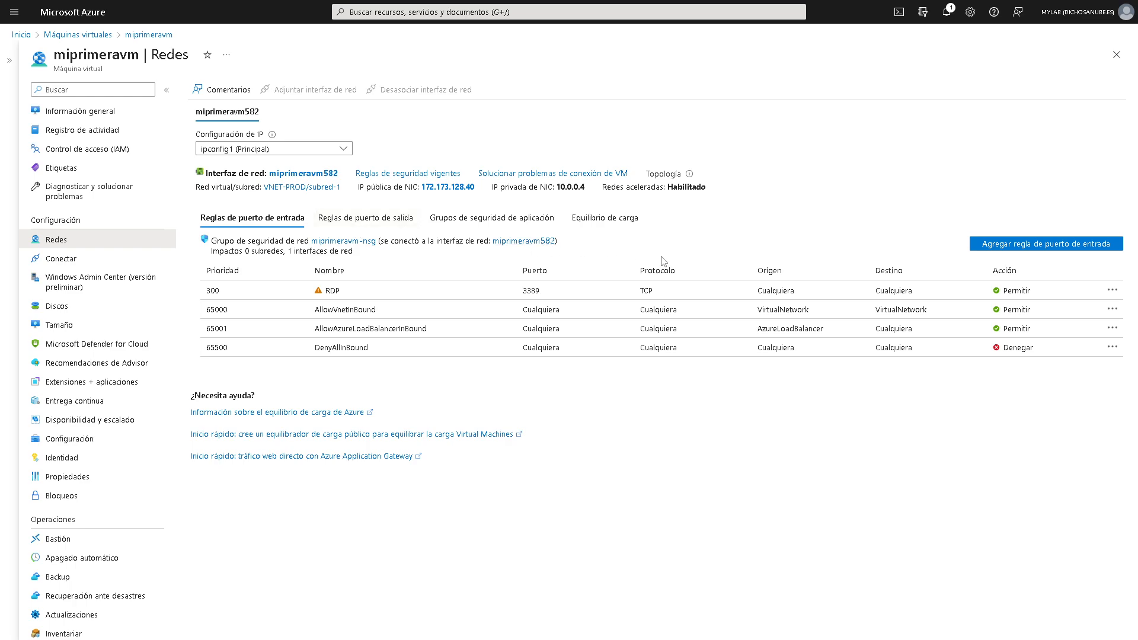
# - Open miprimeravm-nsg and review its default rules such as AllowVnetInBound
pyautogui.click(327, 241)
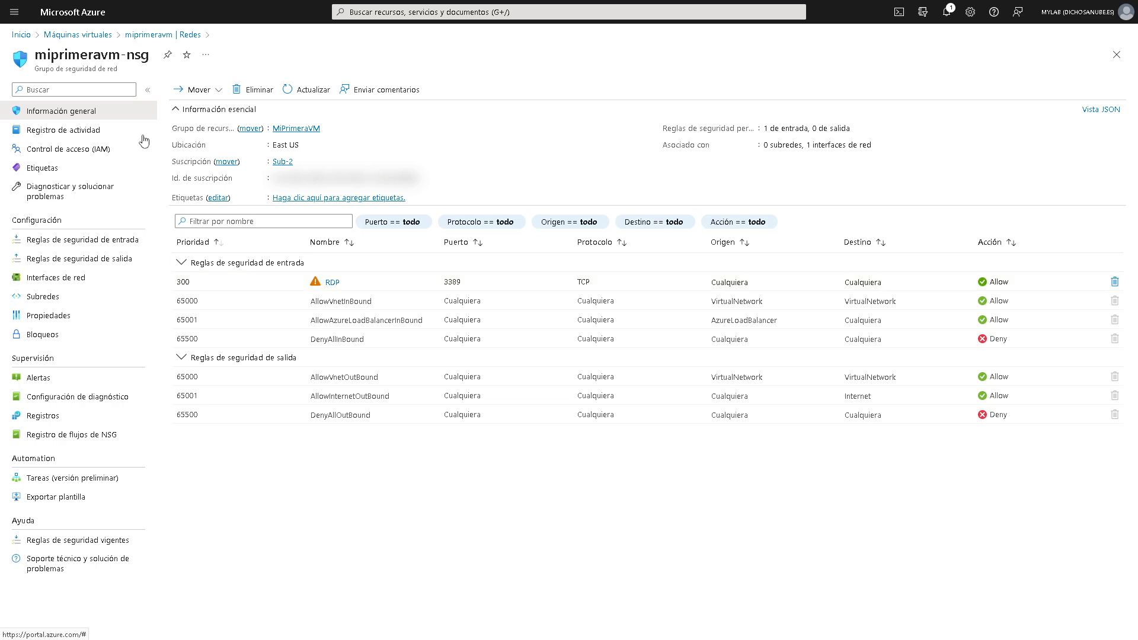
pyautogui.moveTo(122, 70); pyautogui.dragTo(47, 69)
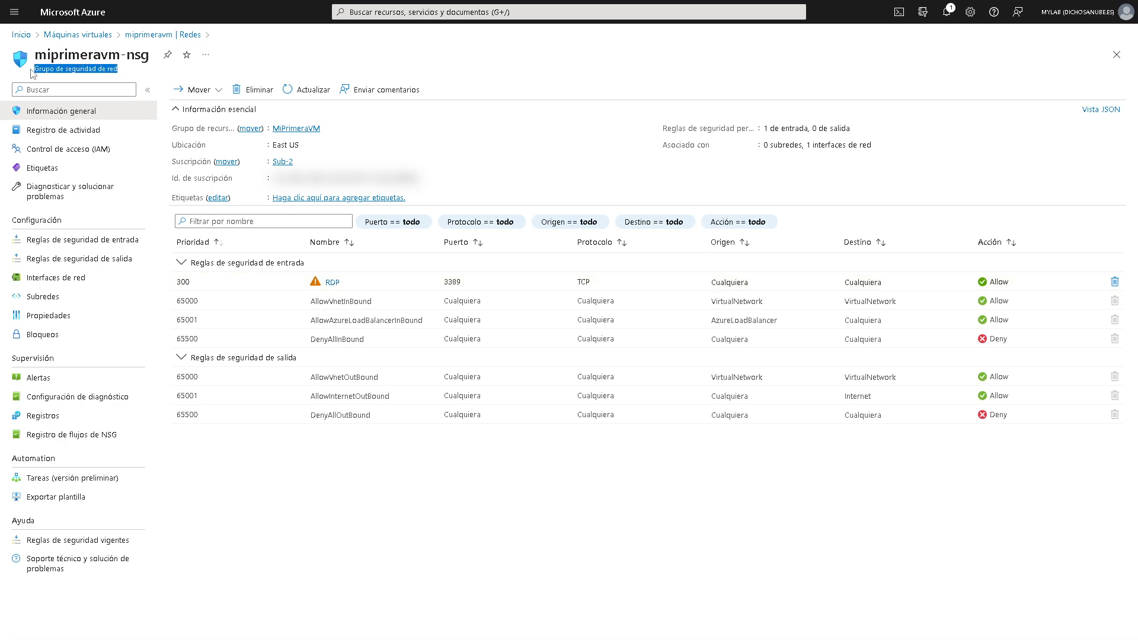
pyautogui.click(138, 81)
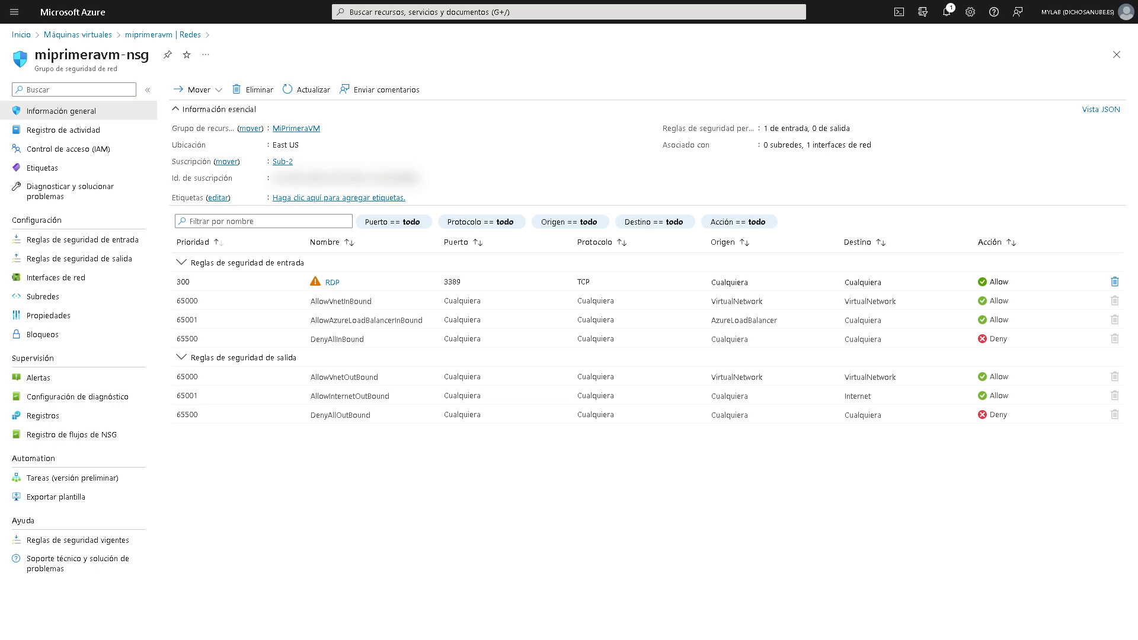
pyautogui.hotkey('alt', 'Tab')
pyautogui.moveTo(490, 123); pyautogui.dragTo(425, 329)
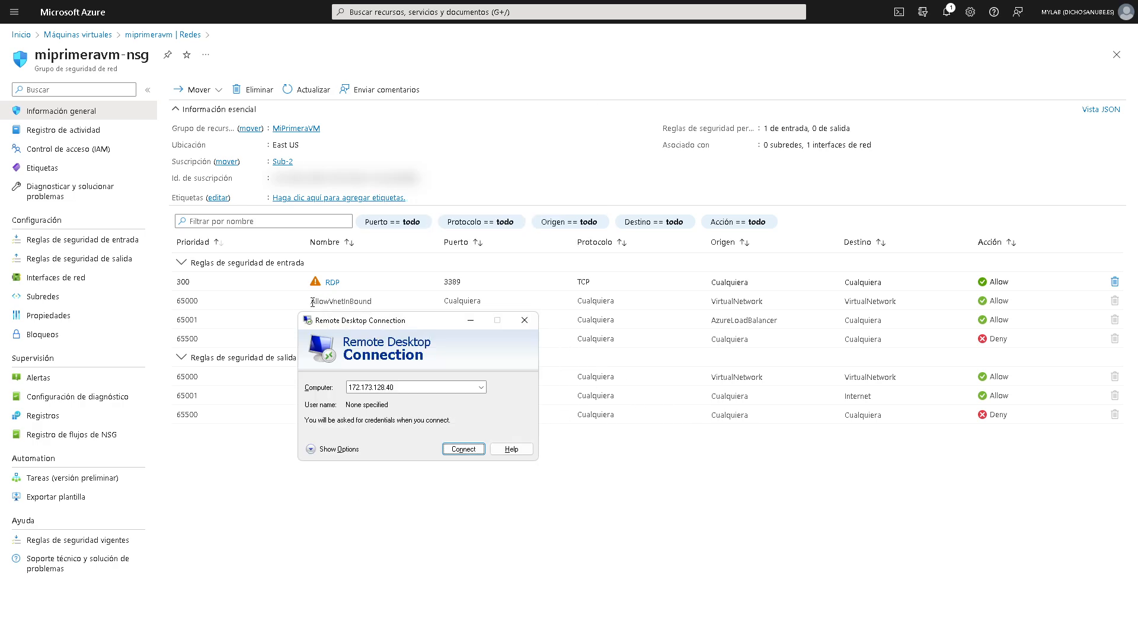
pyautogui.moveTo(312, 302); pyautogui.dragTo(1055, 302)
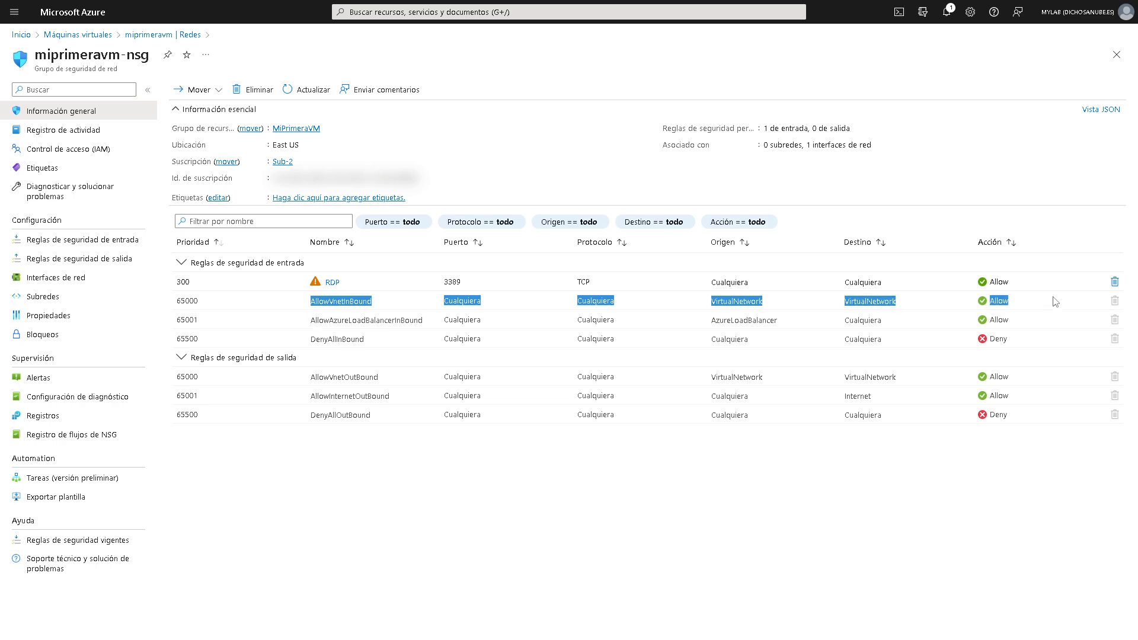
pyautogui.click(1071, 305)
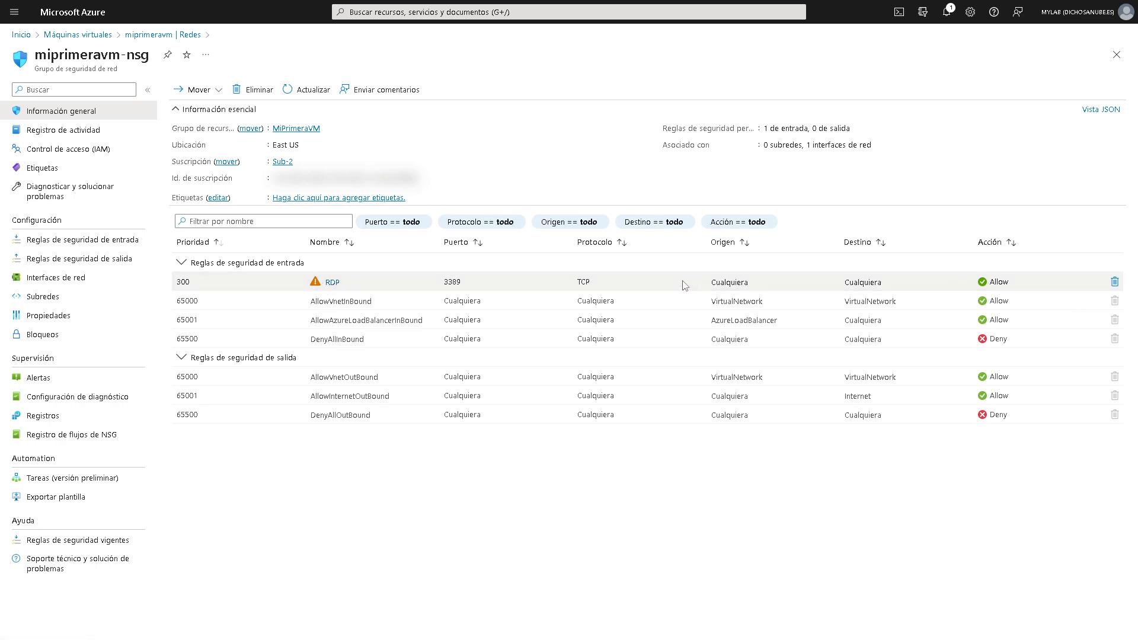
# - Highlight the RDP inbound rule on TCP port 3389, then exit browser full screen
pyautogui.moveTo(759, 286); pyautogui.dragTo(295, 294)
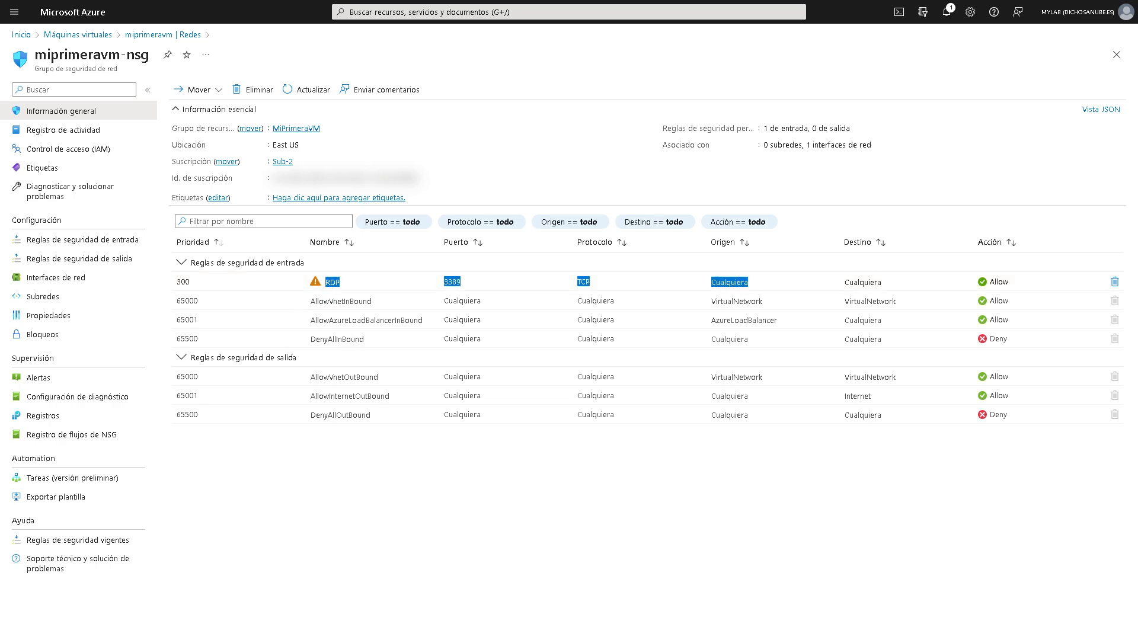
pyautogui.hotkey('alt', 'Tab')
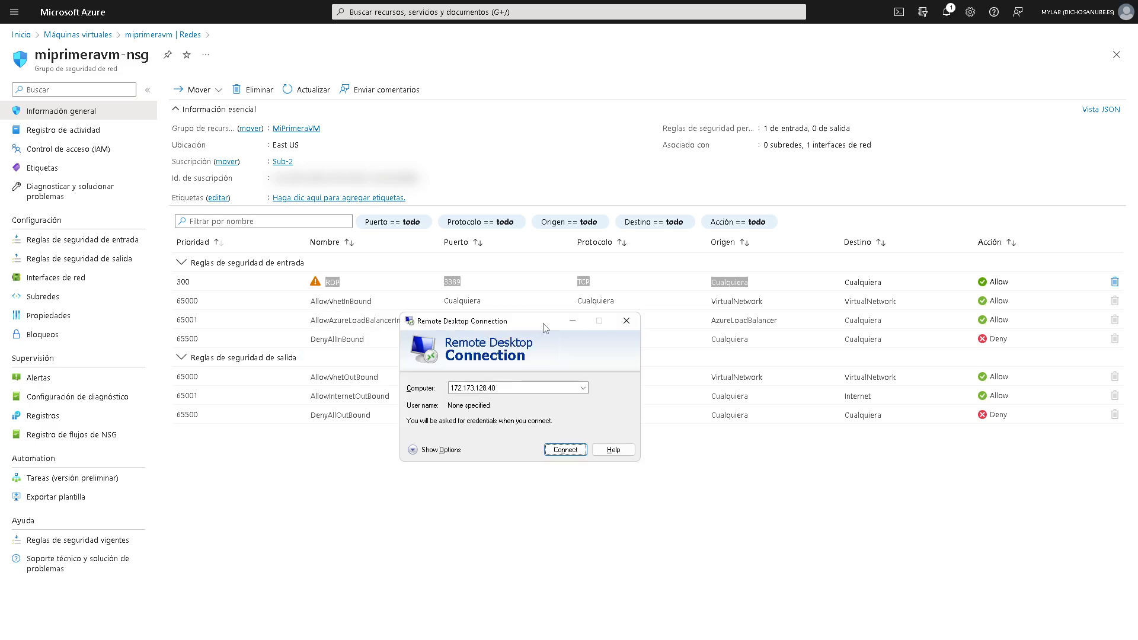
pyautogui.hotkey('alt', 'Tab')
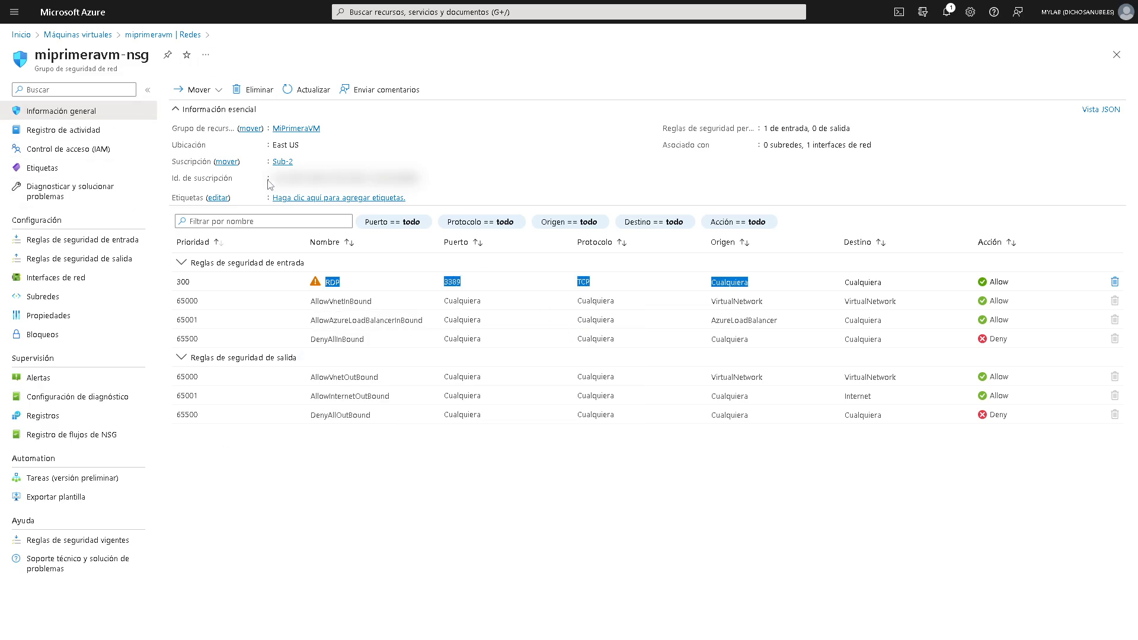
pyautogui.press('F11')
pyautogui.click(513, 58)
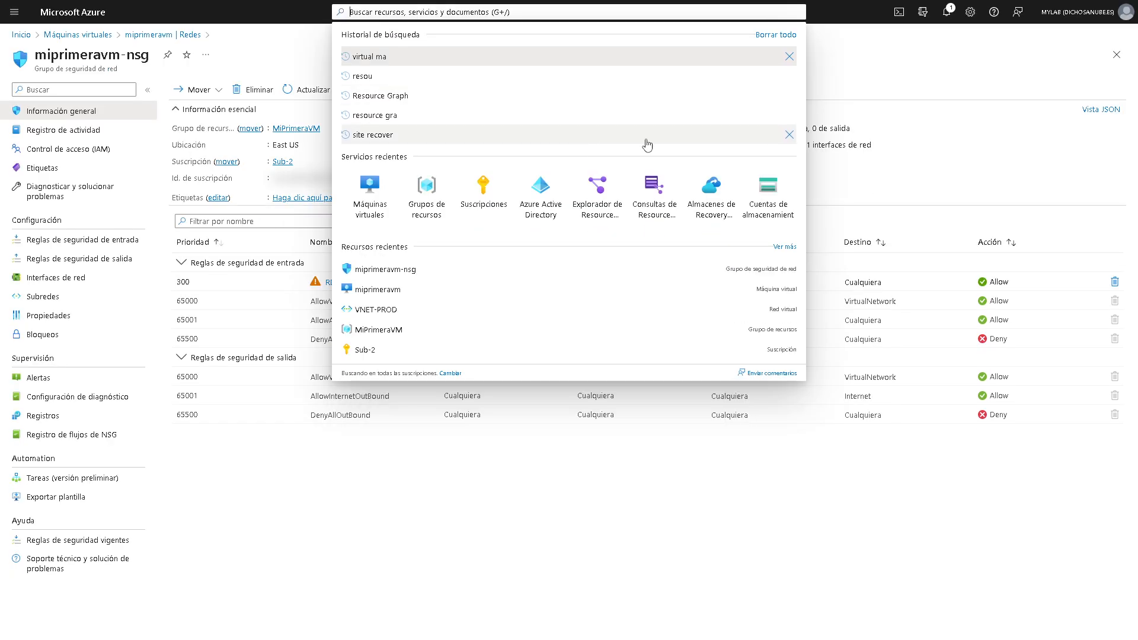
# - Search 'nsg' and open miprimeravm-nsg from Grupos de seguridad de red
pyautogui.write('nsg')
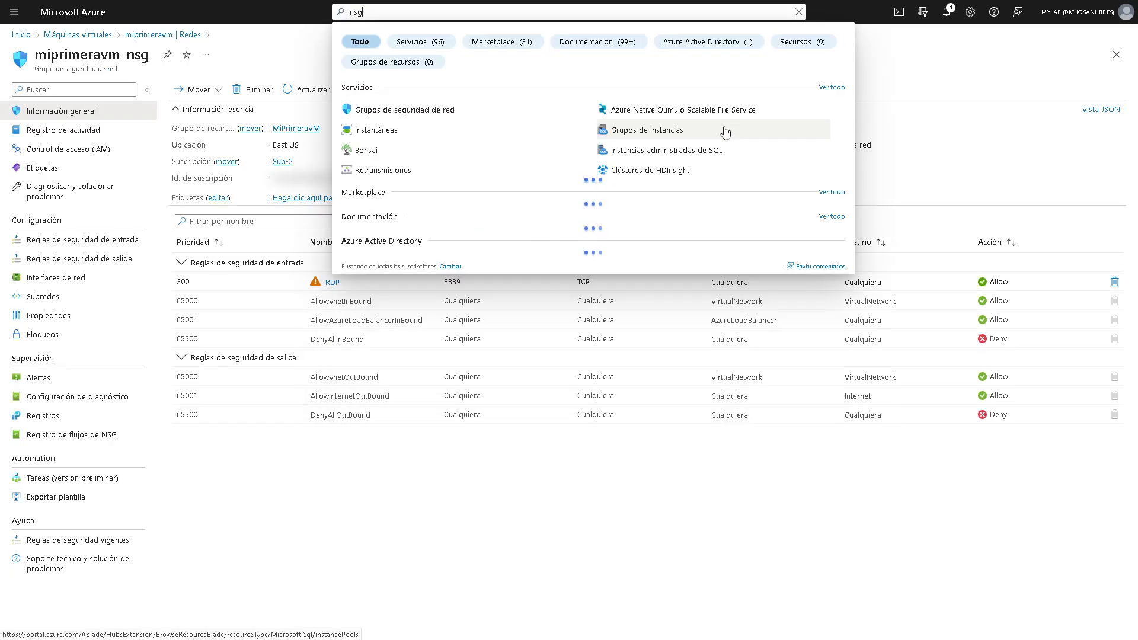
pyautogui.click(502, 110)
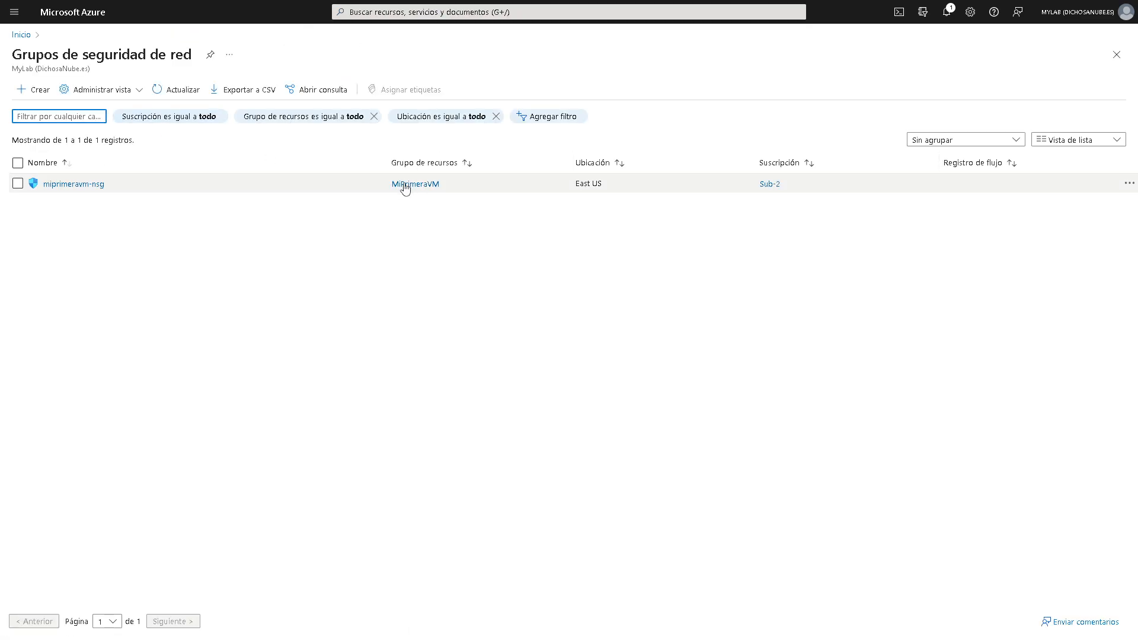
pyautogui.click(72, 189)
pyautogui.click(59, 184)
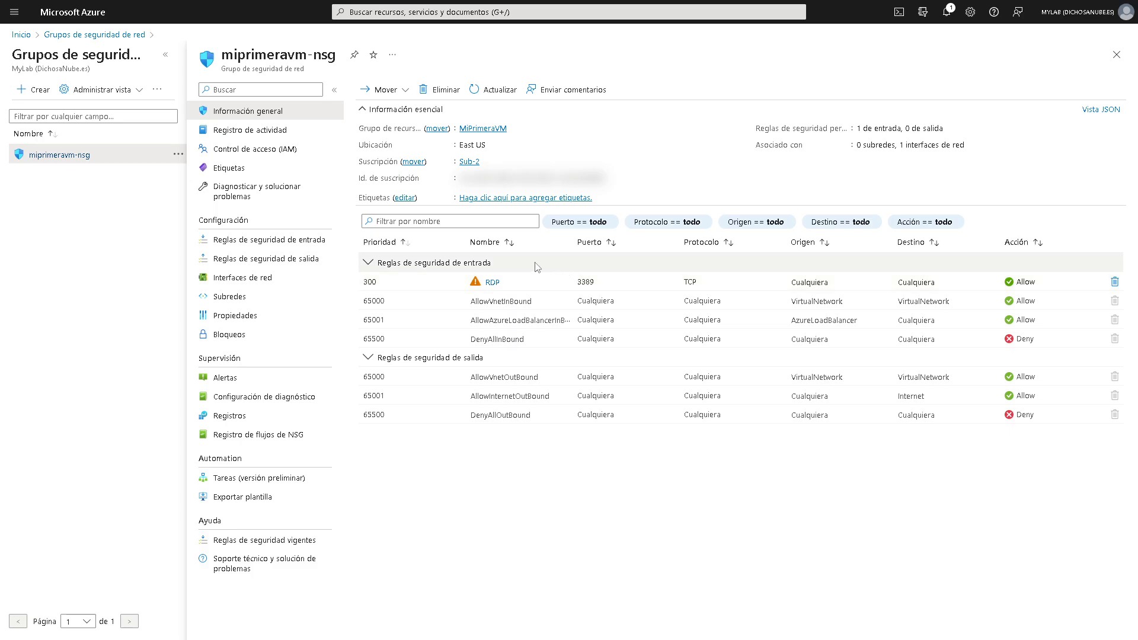
# - Check its attached network interfaces and subnets (none), then return to the NSG list
pyautogui.click(268, 287)
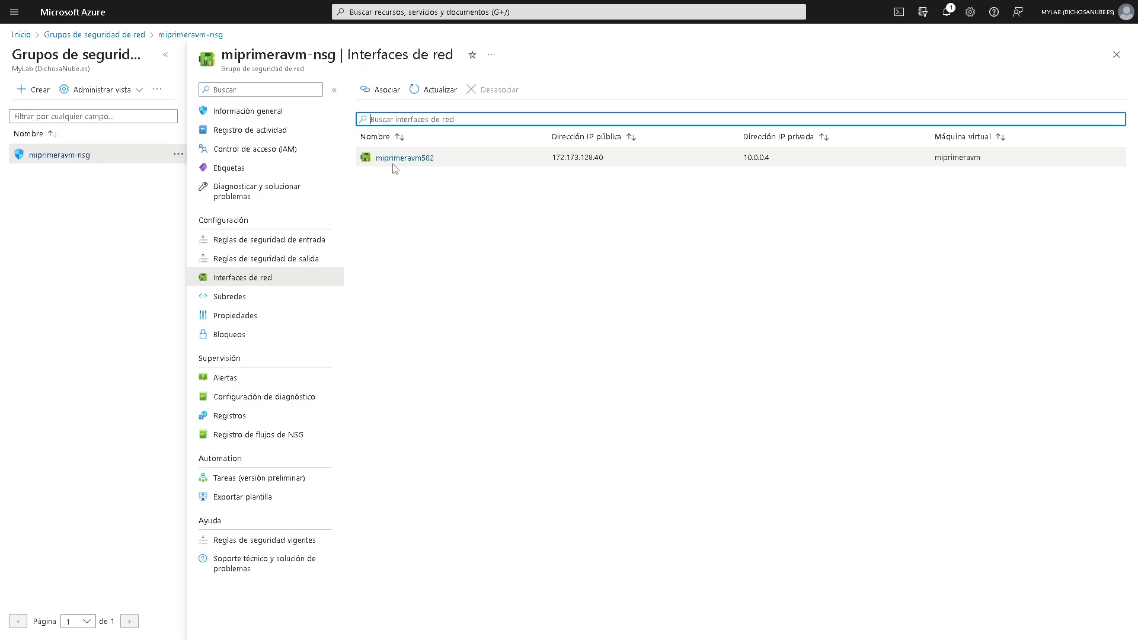
pyautogui.click(244, 299)
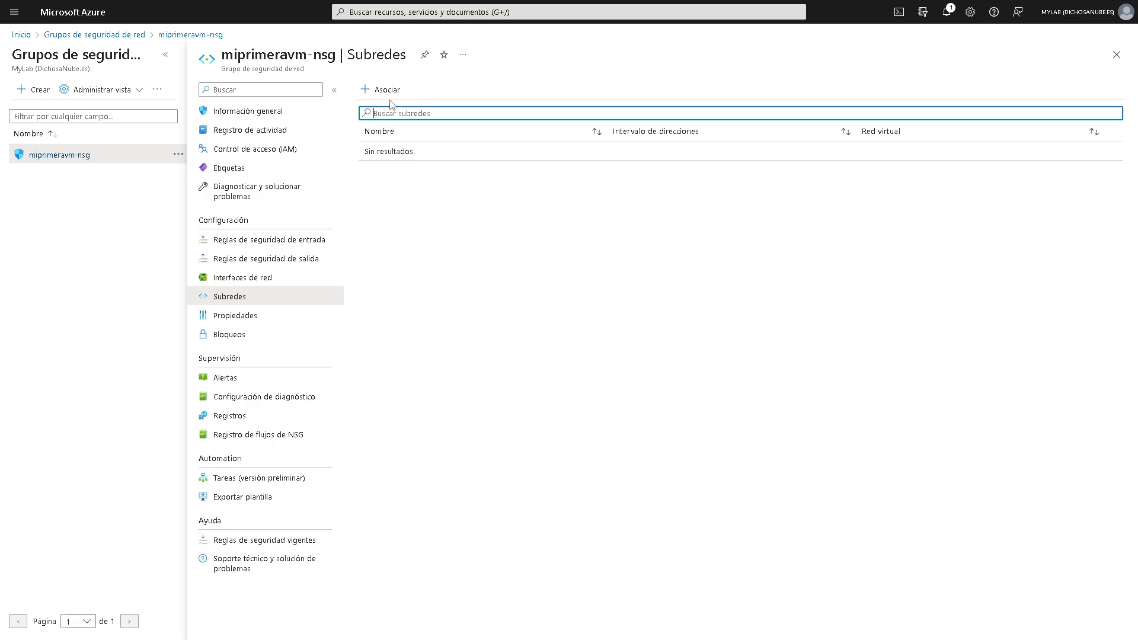
pyautogui.click(73, 154)
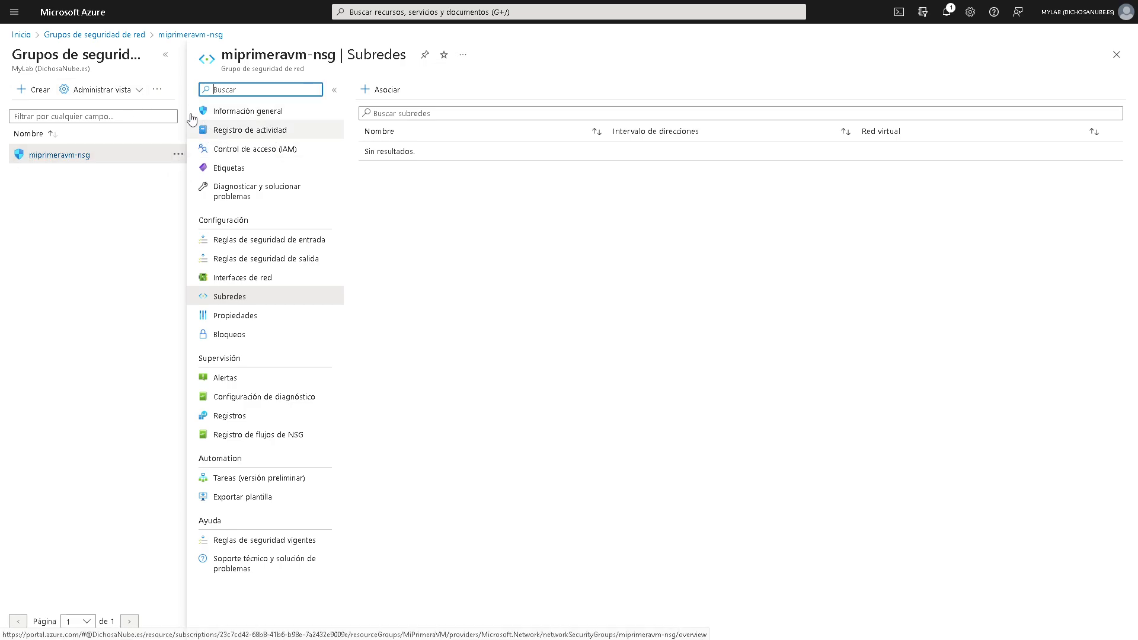
pyautogui.hotkey('alt', 'Tab')
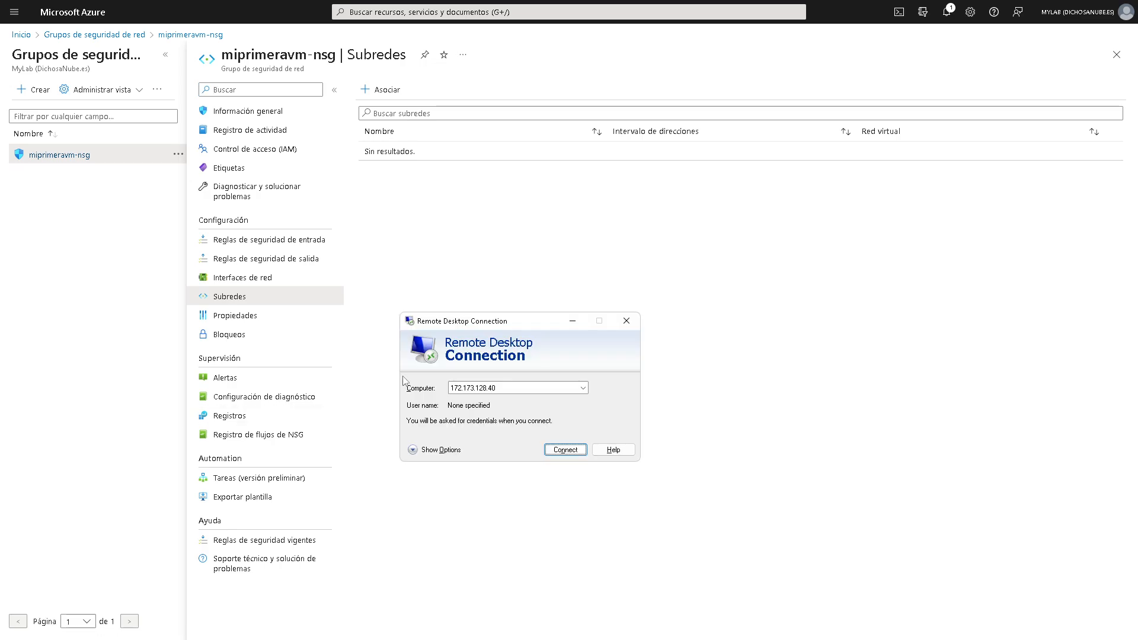
pyautogui.click(93, 35)
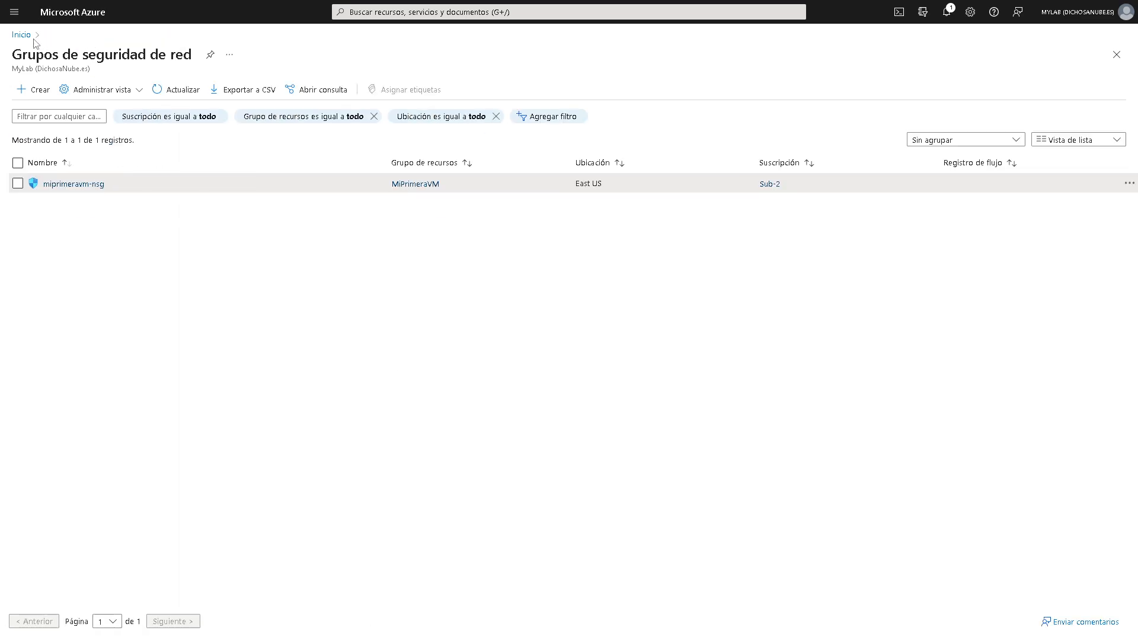
# - Open the miprimeravm overview and start a Remote Desktop connection to 172.173.128.40
pyautogui.click(21, 34)
pyautogui.click(295, 243)
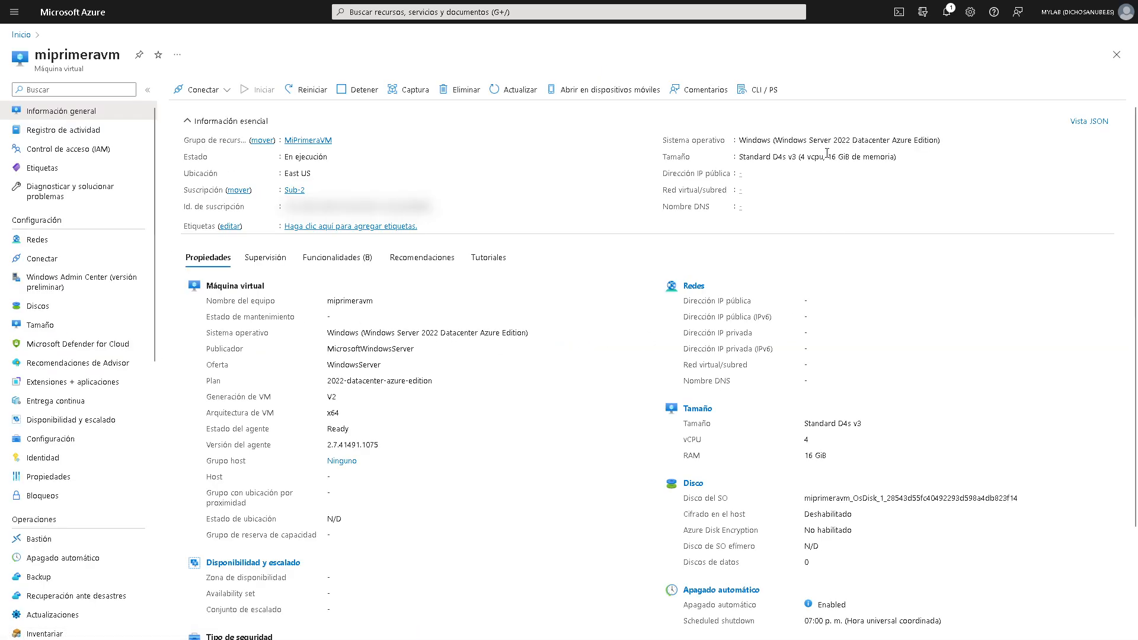
pyautogui.hotkey('alt', 'Tab')
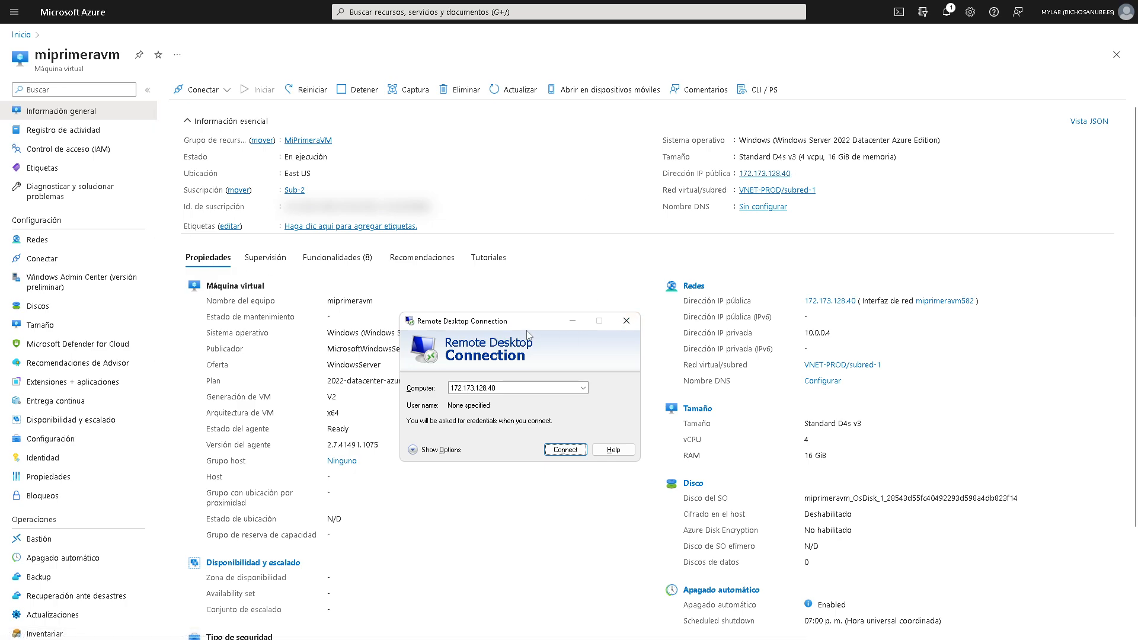
pyautogui.moveTo(527, 323); pyautogui.dragTo(788, 215)
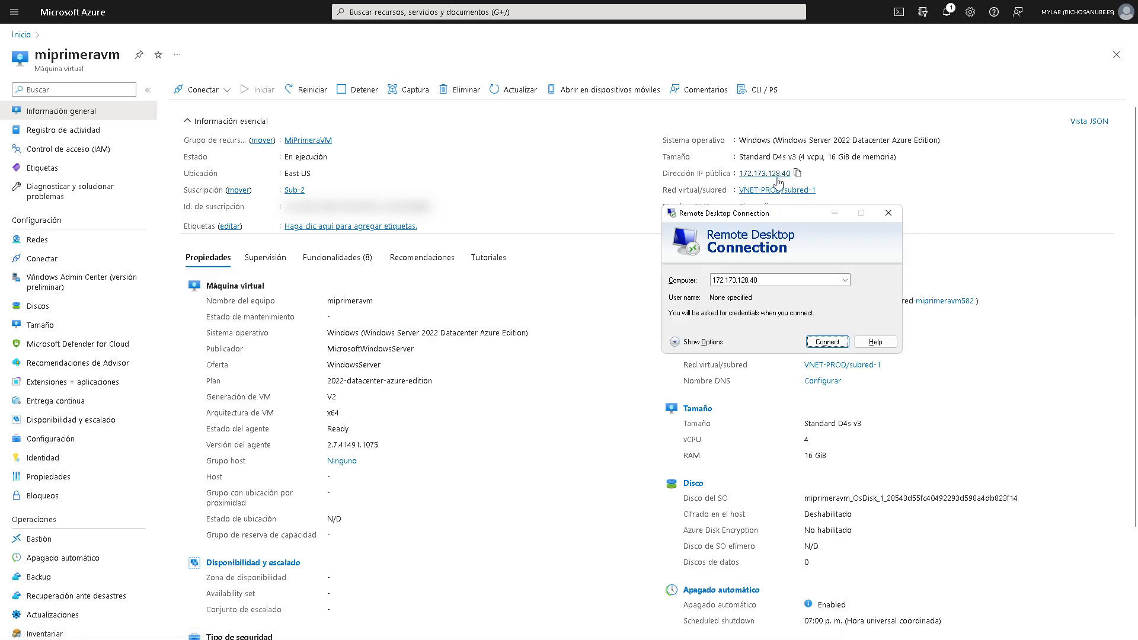
pyautogui.click(784, 278)
pyautogui.click(825, 344)
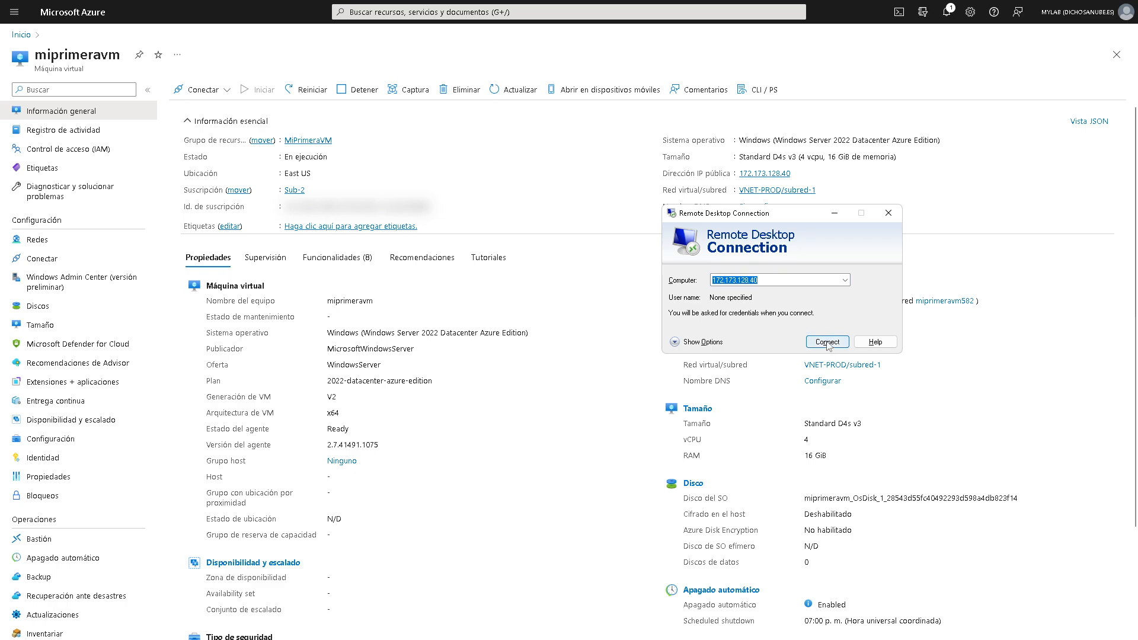
# - Sign in with the admin username and password and accept the certificate warning
pyautogui.moveTo(741, 210); pyautogui.dragTo(438, 300)
pyautogui.write('adm')
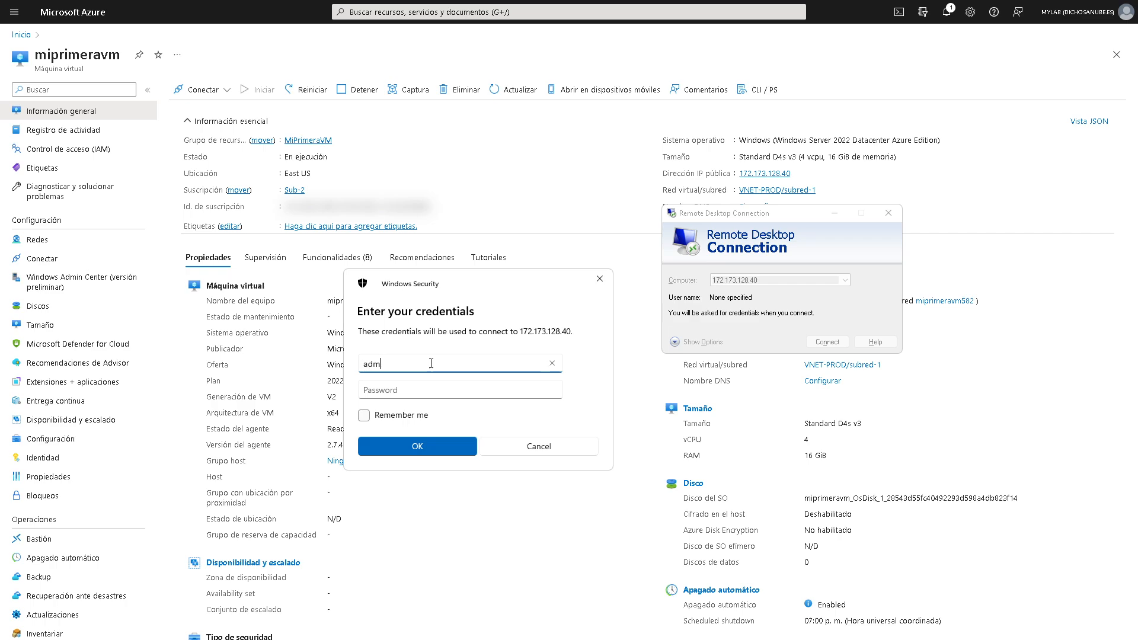
pyautogui.write('test')
pyautogui.press('Tab')
pyautogui.write('***')
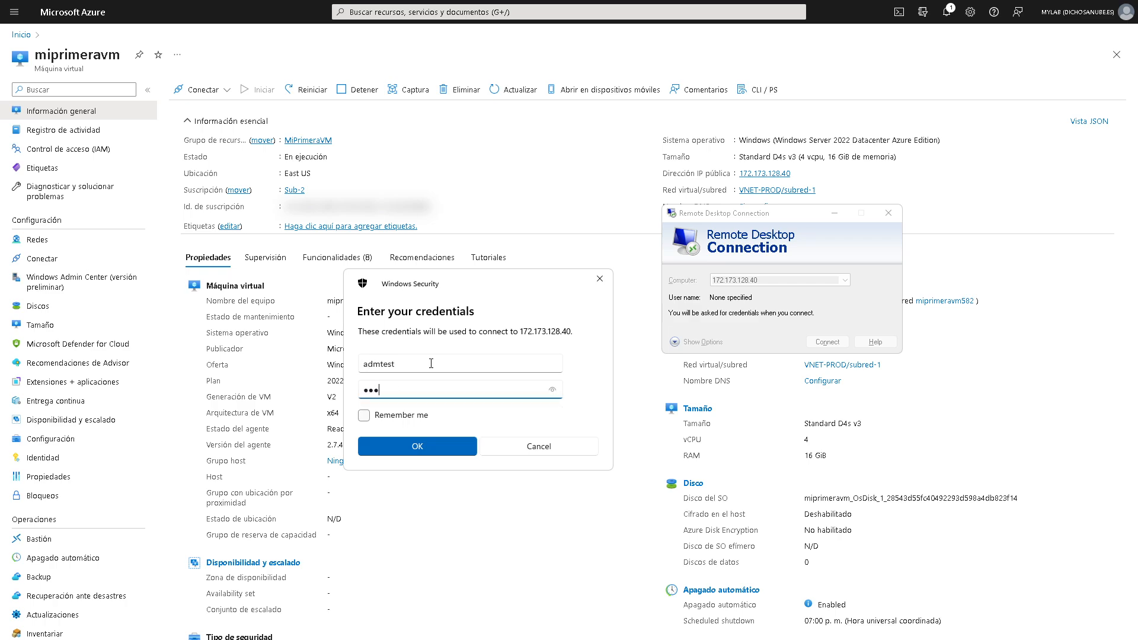
pyautogui.press('Return')
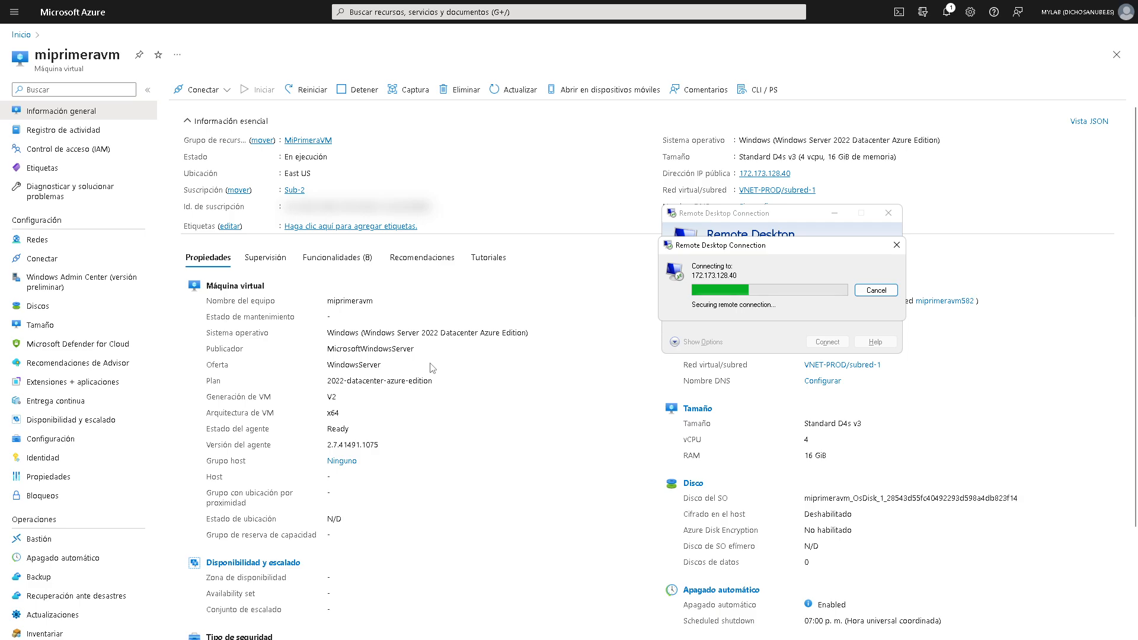
pyautogui.moveTo(746, 177); pyautogui.dragTo(452, 189)
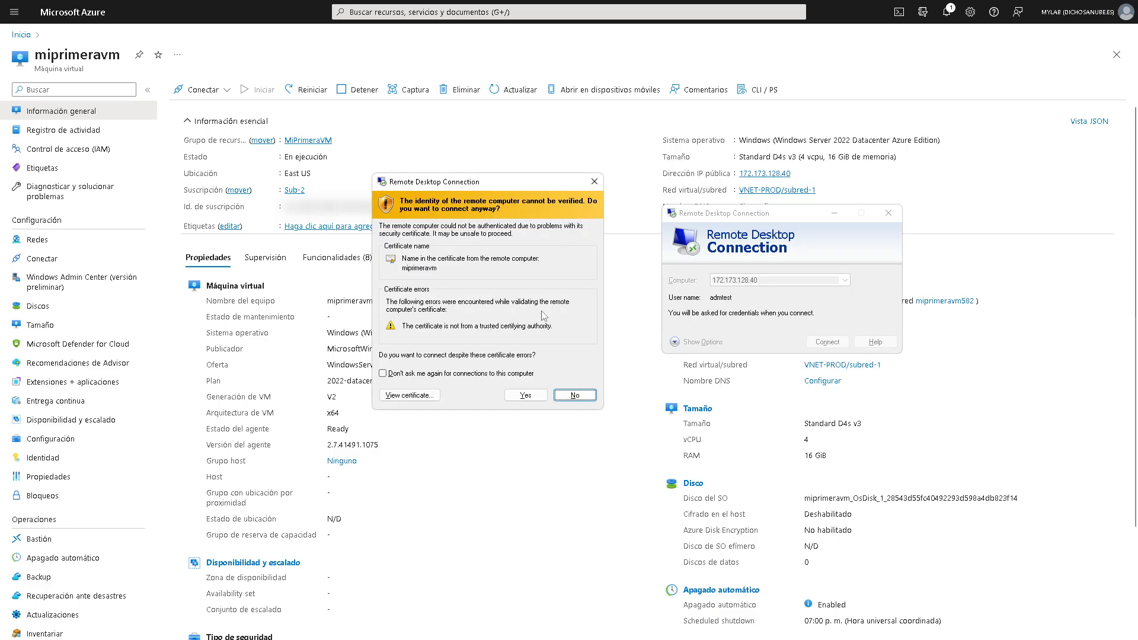
pyautogui.click(521, 396)
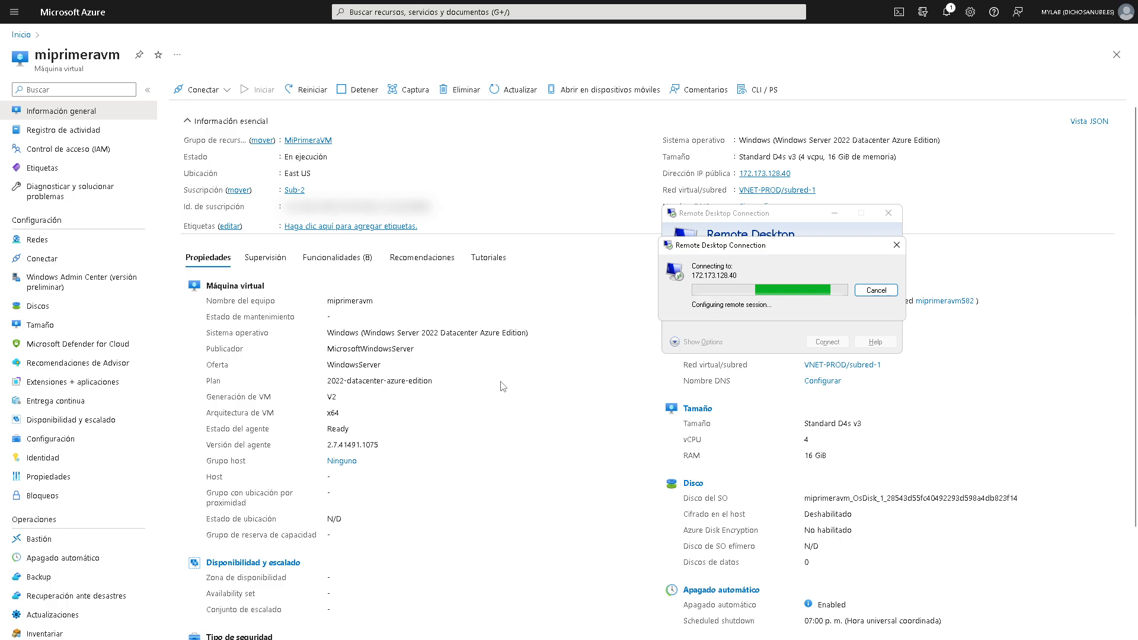
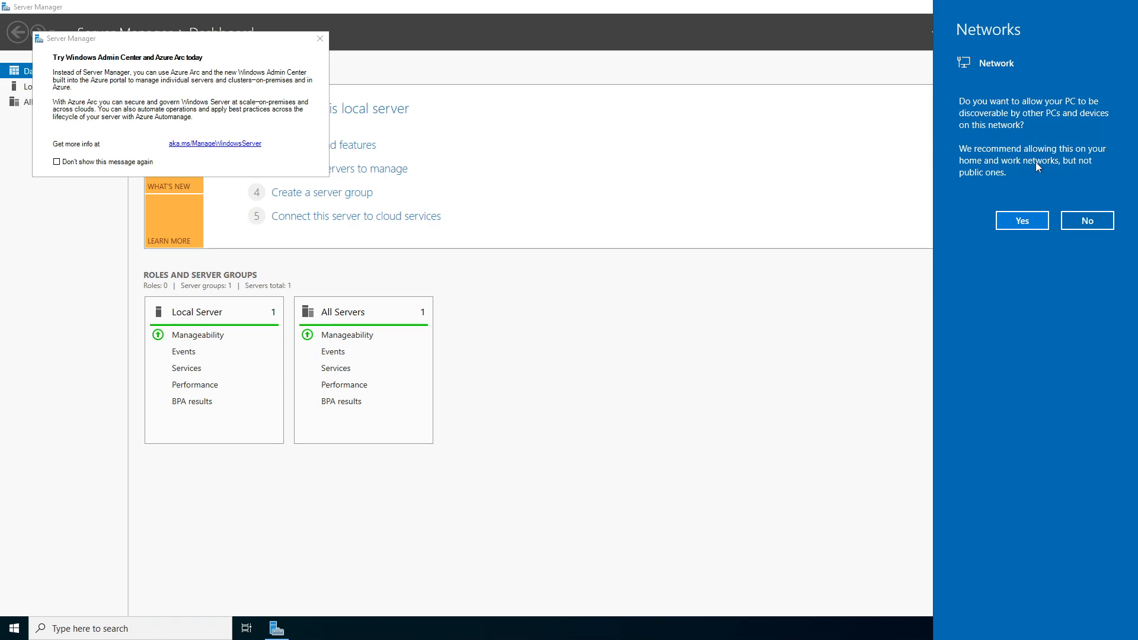
# - Allow network discovery on the VM, dismiss the Windows Admin Center popup and check the calendar
pyautogui.click(1037, 224)
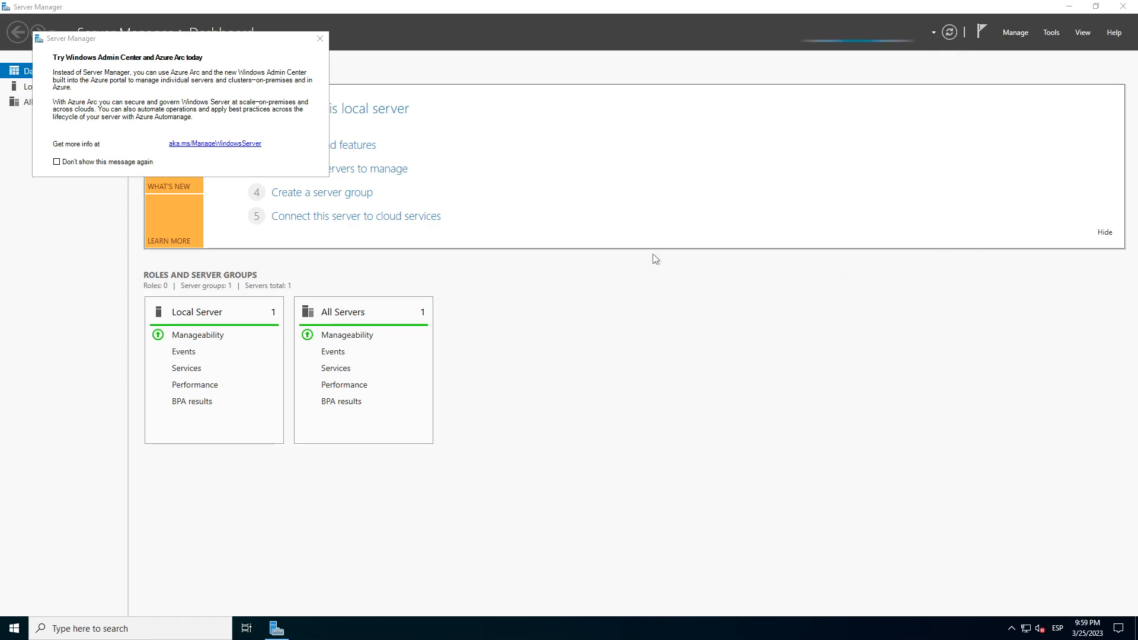
pyautogui.click(318, 39)
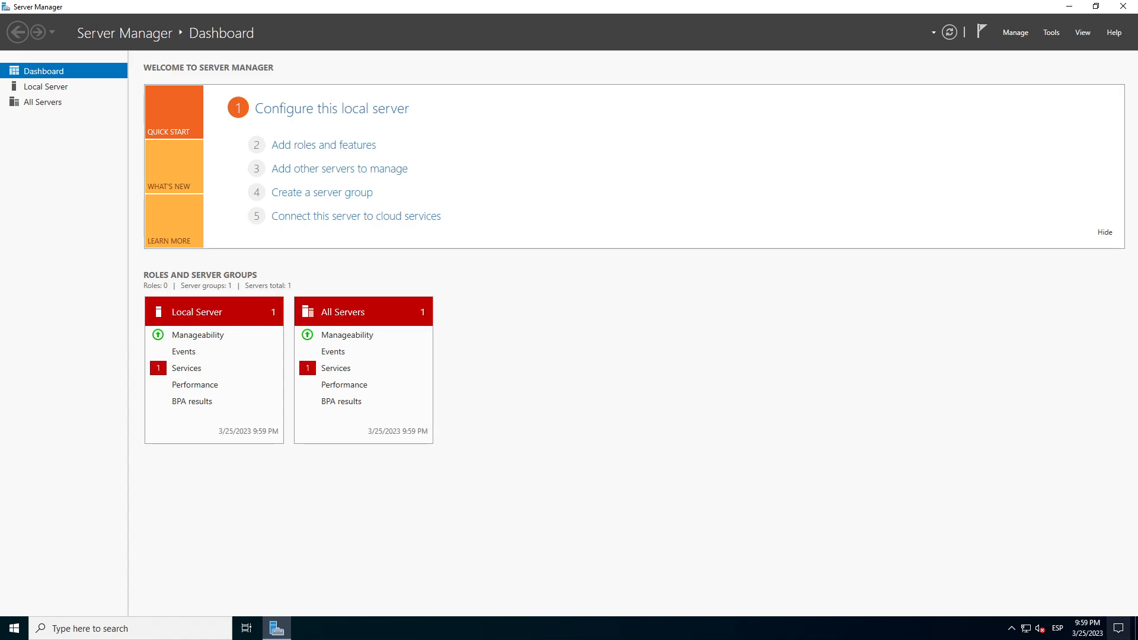
pyautogui.click(1095, 633)
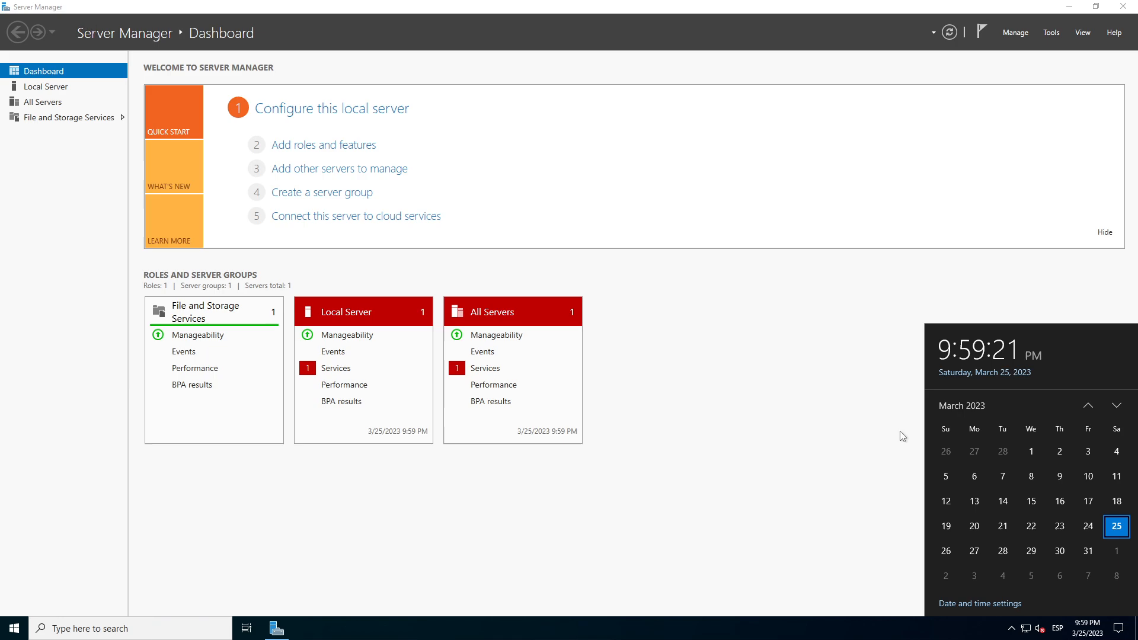
pyautogui.click(856, 395)
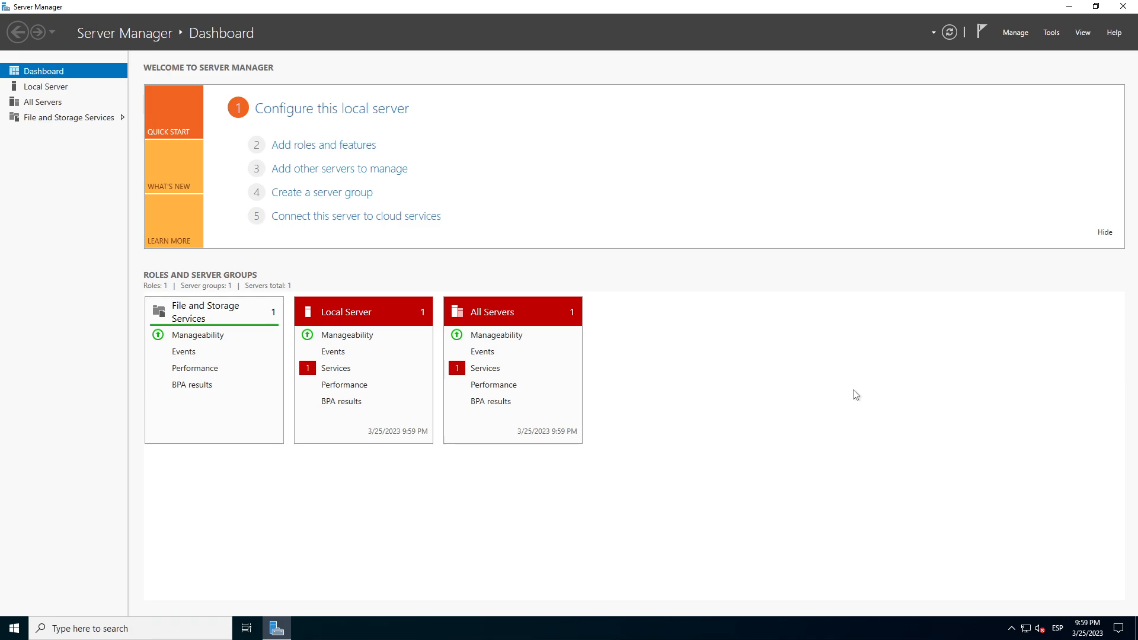
# - Restore Server Manager from full screen to a window and move it across the desktop
pyautogui.click(1099, 7)
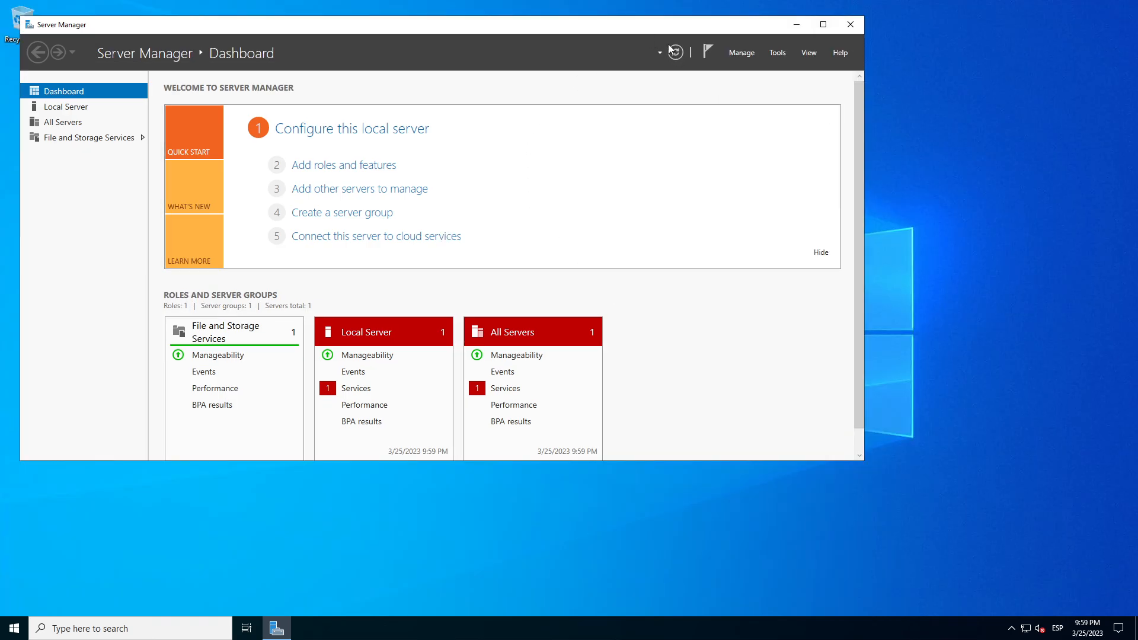
pyautogui.moveTo(598, 25); pyautogui.dragTo(711, 67)
pyautogui.moveTo(753, 1)
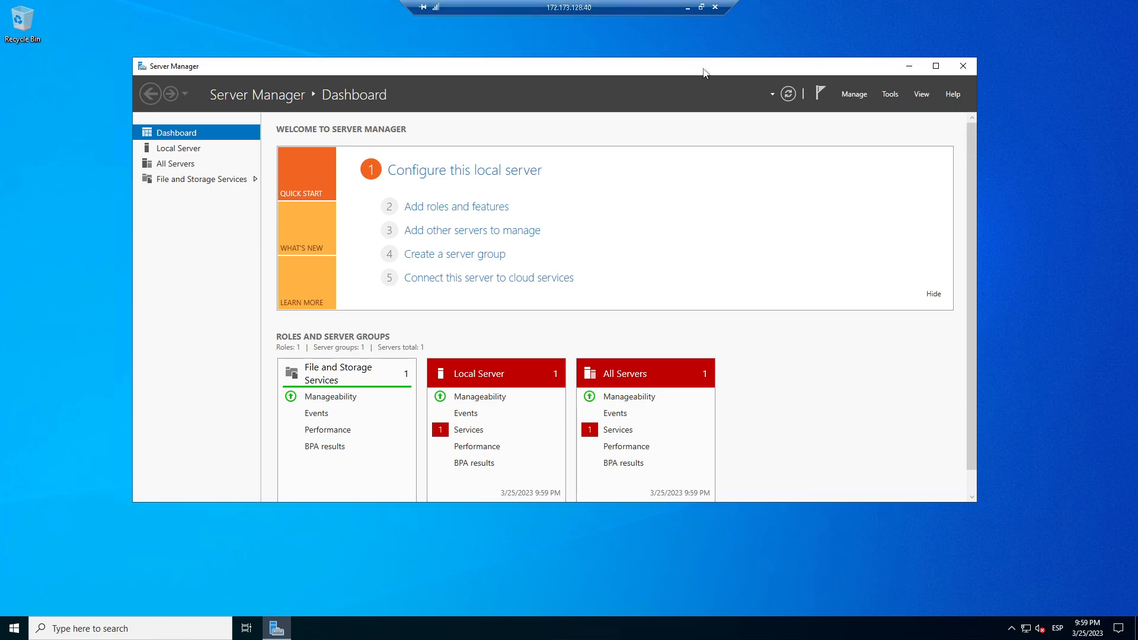
pyautogui.moveTo(704, 72); pyautogui.dragTo(824, 93)
# - Show the Local Server properties page in Server Manager and reposition its window
pyautogui.click(308, 171)
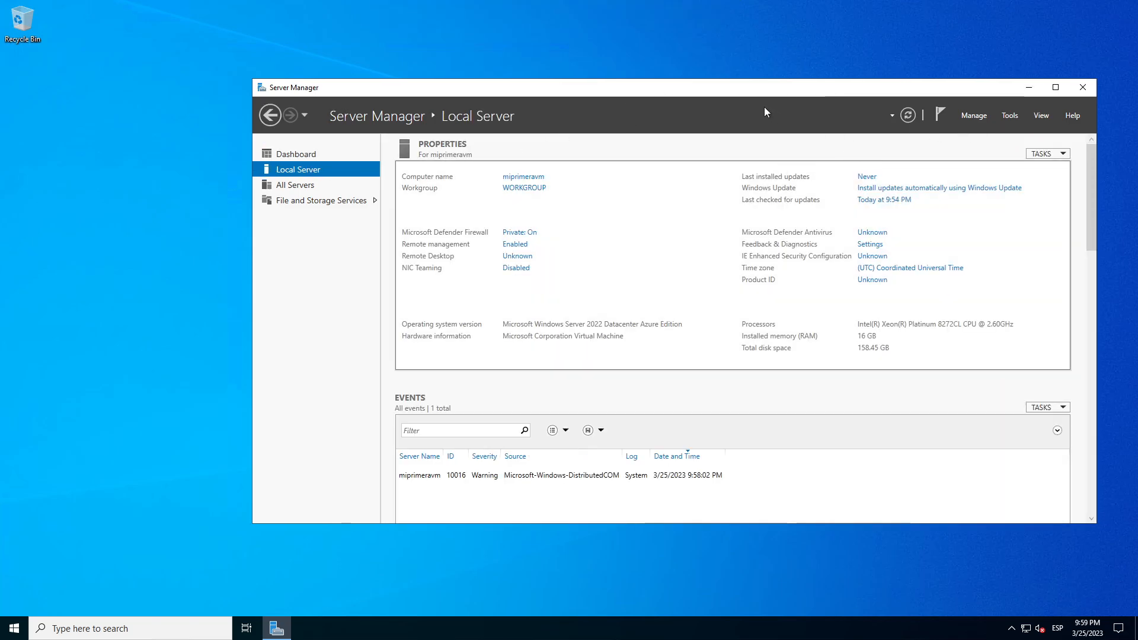
pyautogui.moveTo(773, 90); pyautogui.dragTo(807, 68)
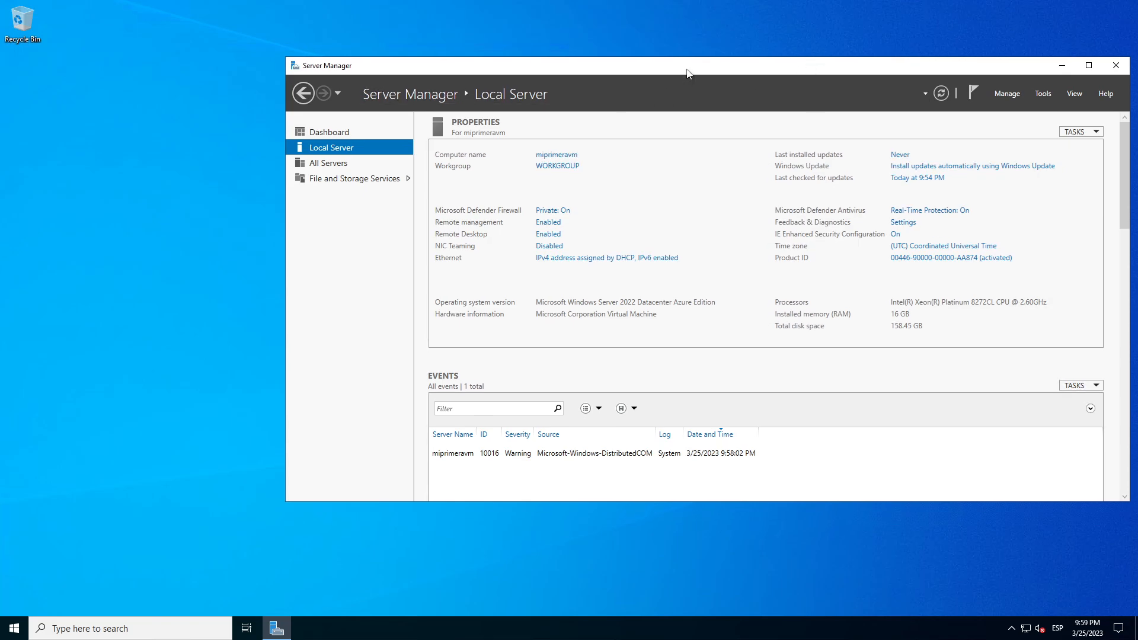
pyautogui.moveTo(687, 72); pyautogui.dragTo(651, 64)
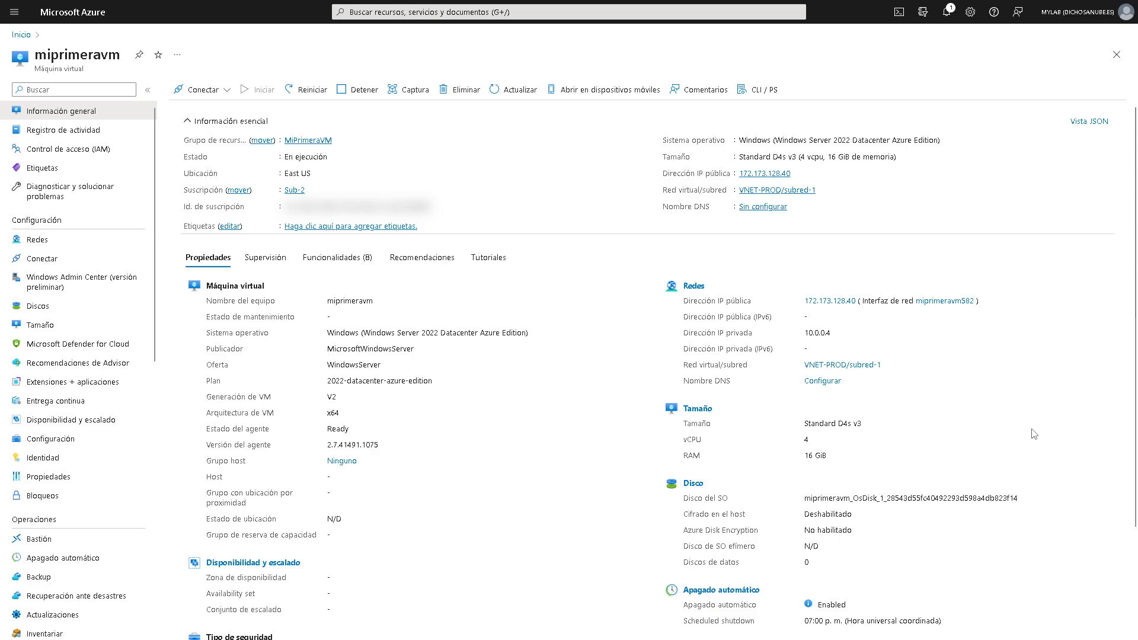
# - Note the VM's private IP 10.0.0.4 and review its networking inbound rules
pyautogui.moveTo(828, 333); pyautogui.dragTo(806, 333)
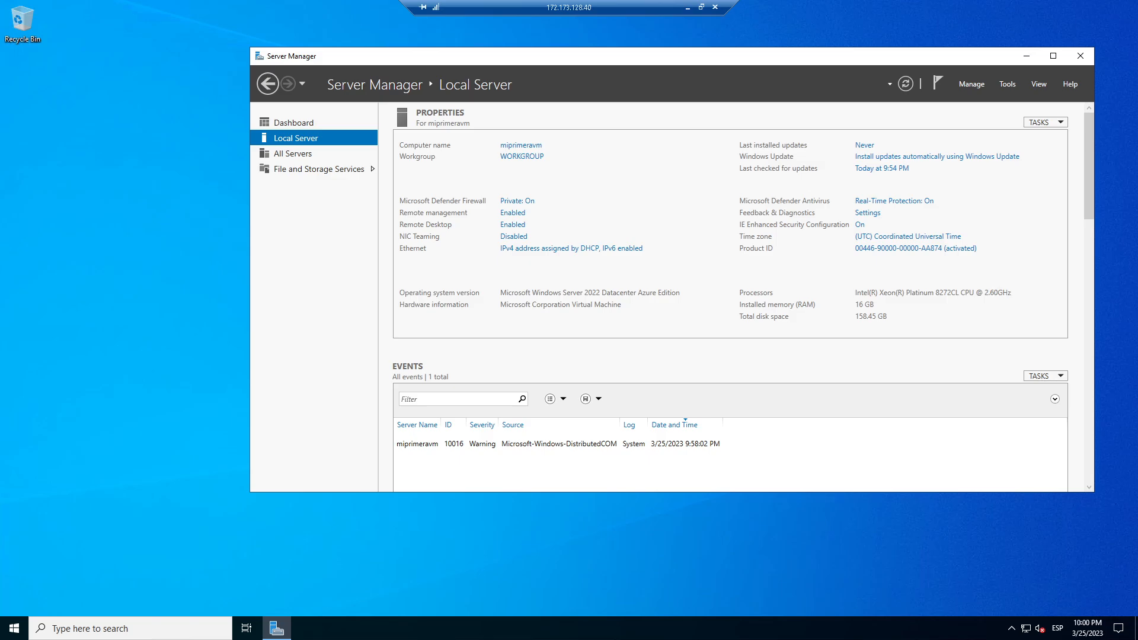
pyautogui.click(639, 256)
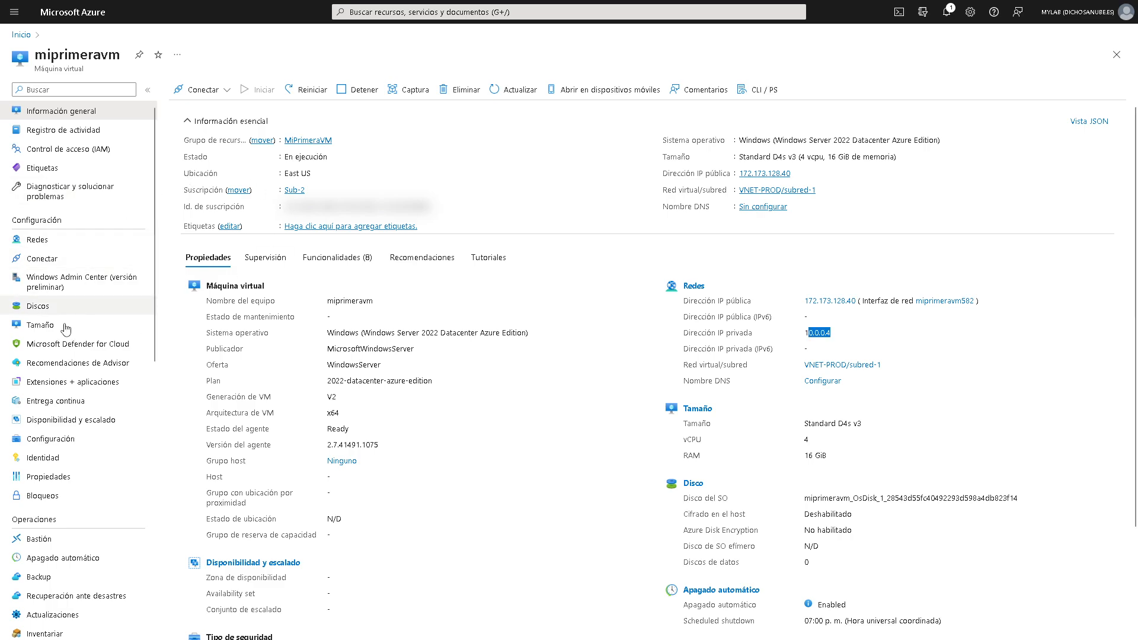
pyautogui.click(54, 239)
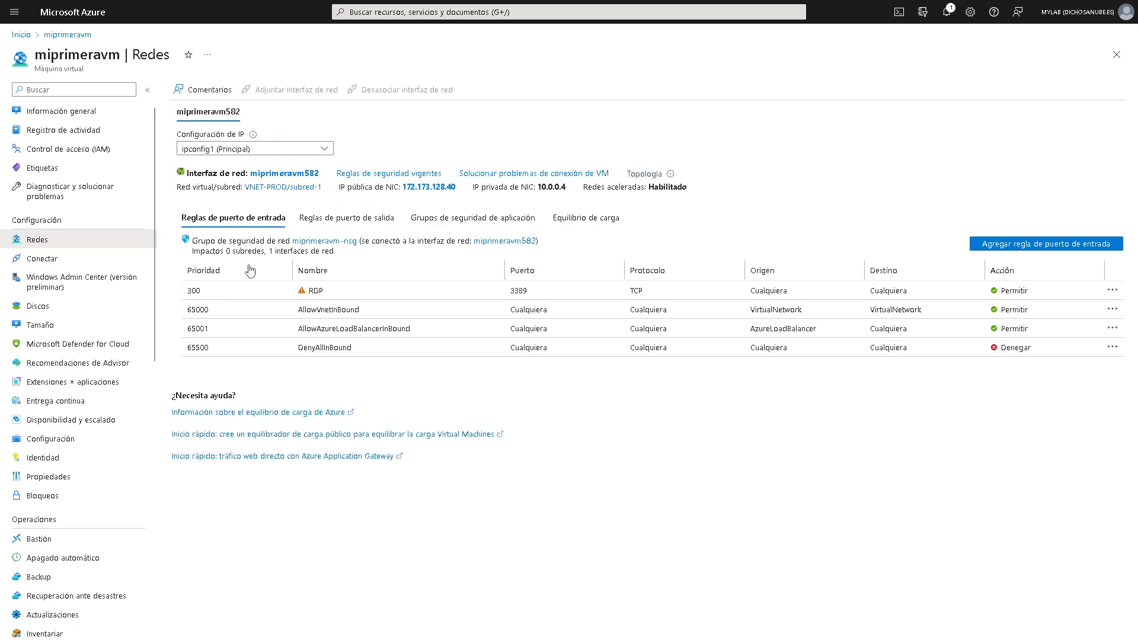
# - Inspect VNET-PROD's subnet subred-1 (10.0.0.0/24, 250 free addresses), then return to the remote session
pyautogui.click(304, 188)
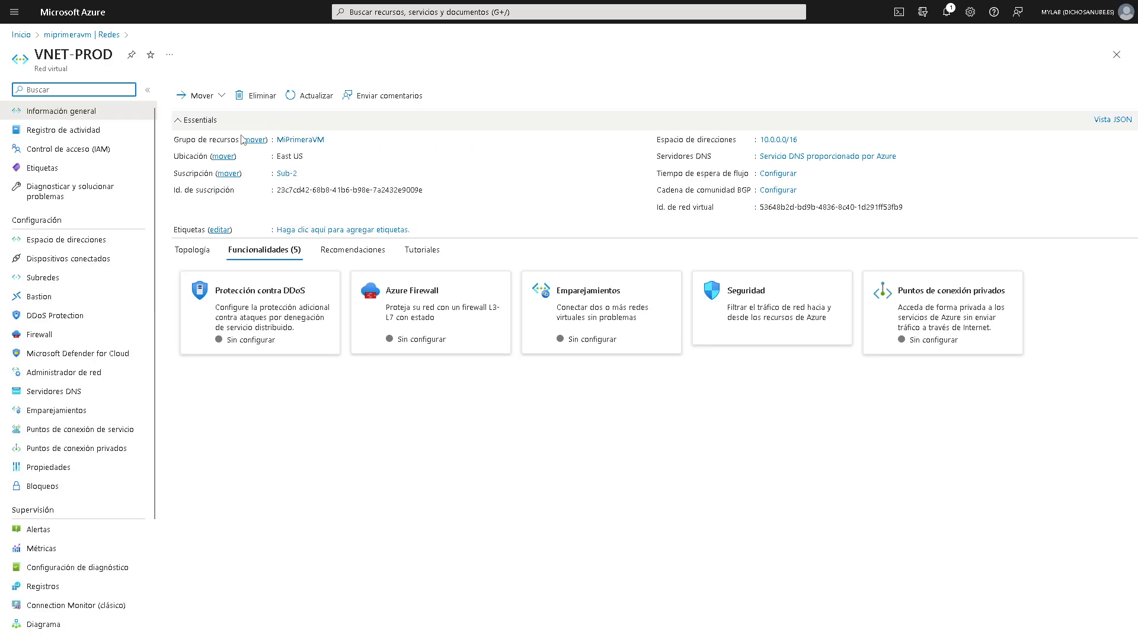
pyautogui.click(88, 277)
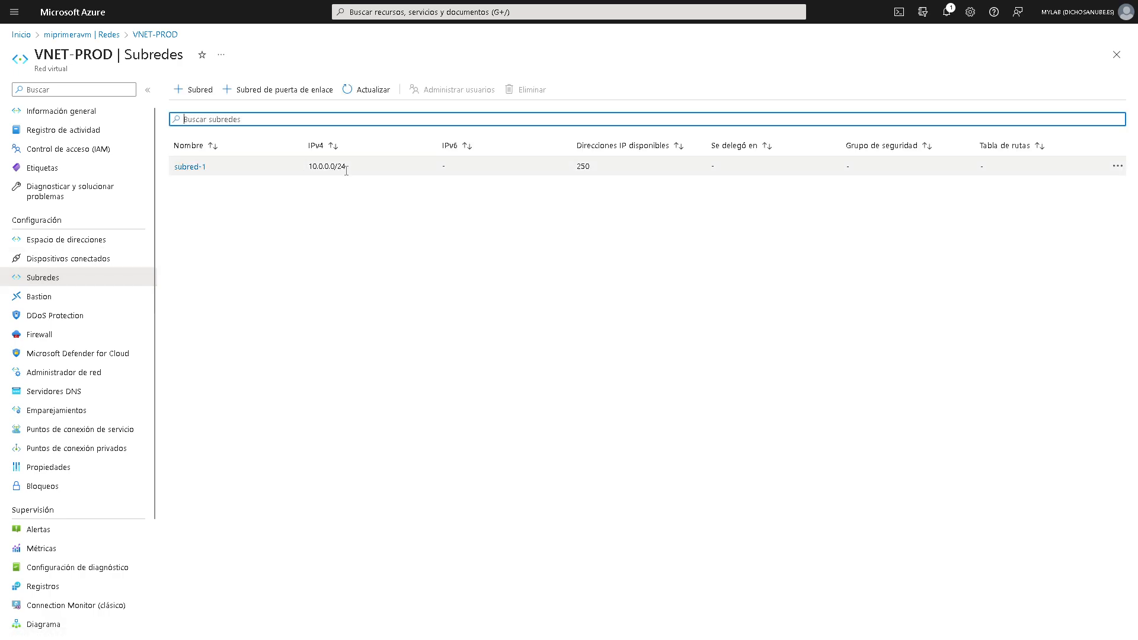
pyautogui.click(609, 165)
pyautogui.moveTo(609, 166); pyautogui.dragTo(572, 170)
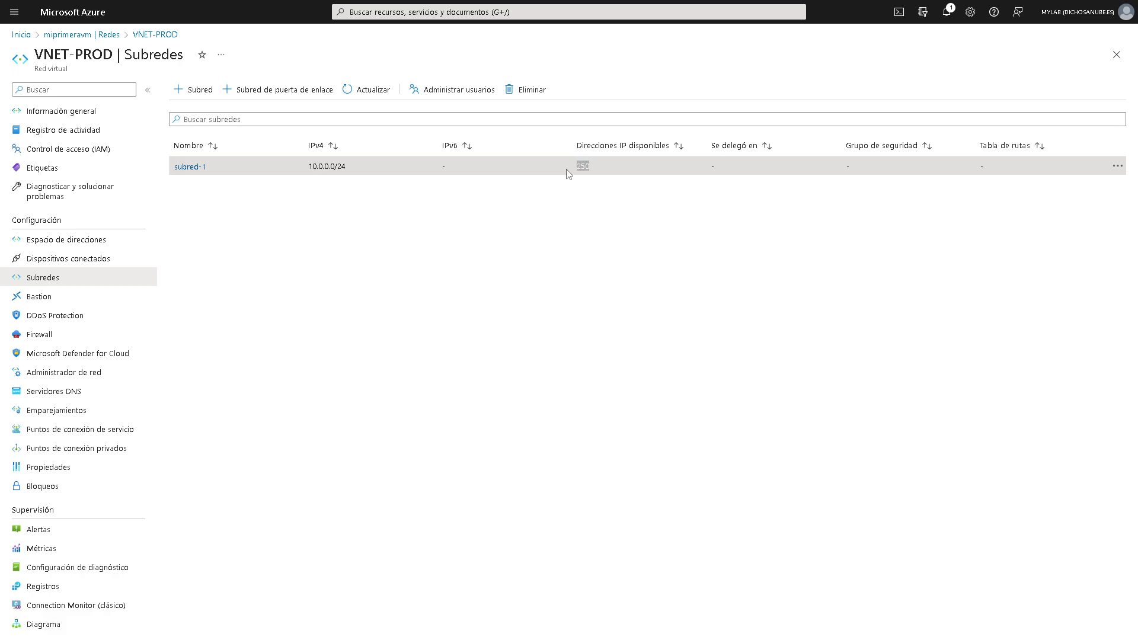
pyautogui.hotkey('alt', 'Tab')
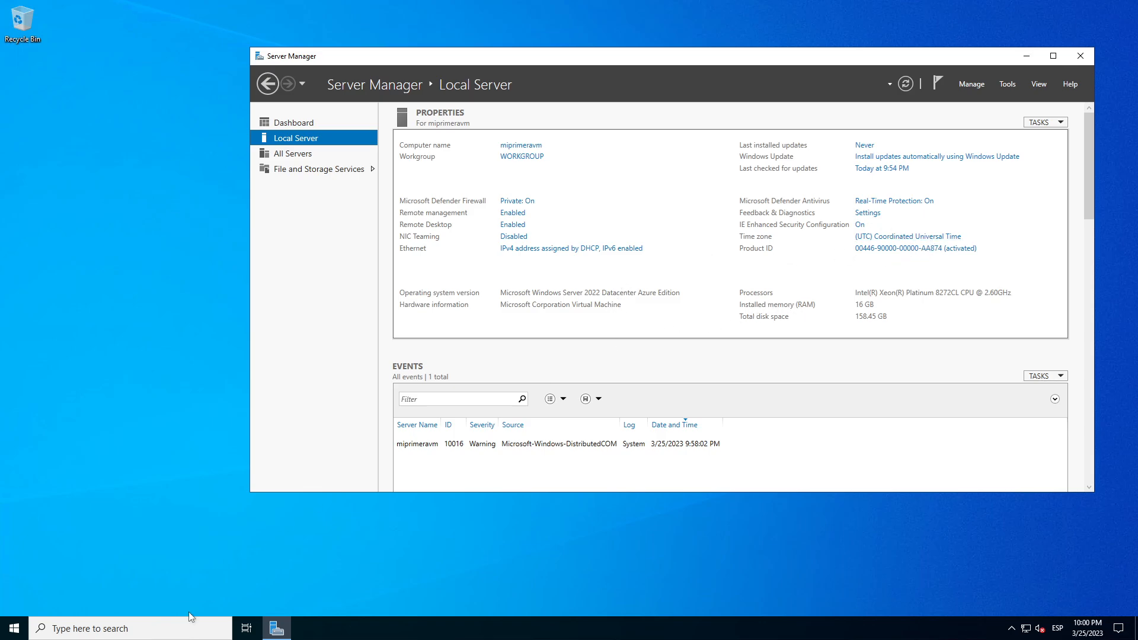
# - Launch Command Prompt on the VM by searching for cmd from Start
pyautogui.click(23, 634)
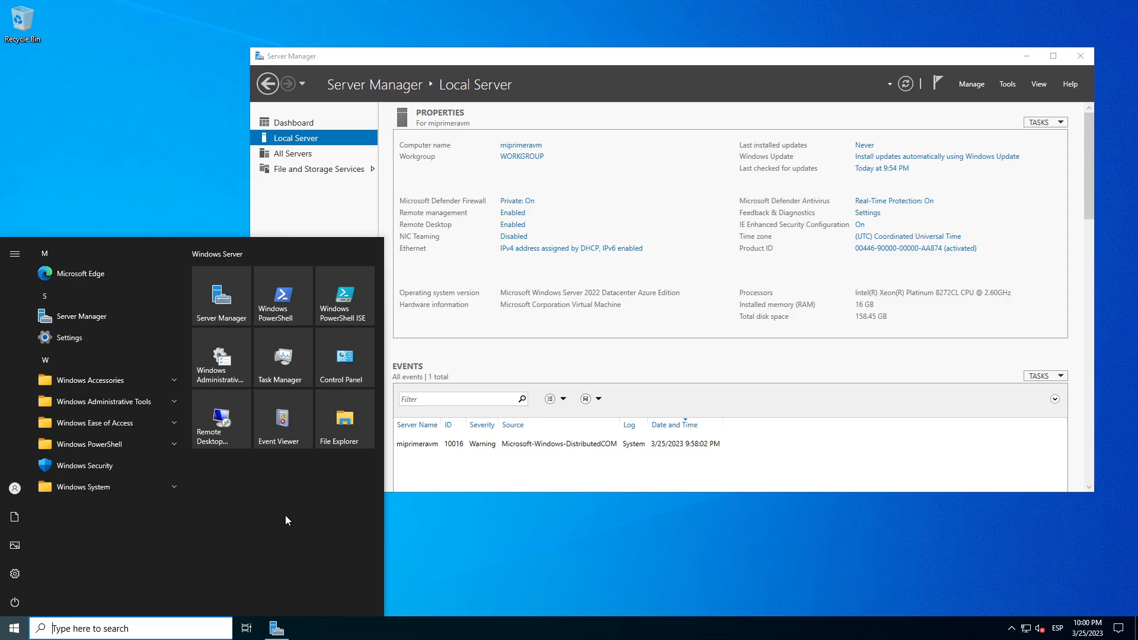
pyautogui.write('c')
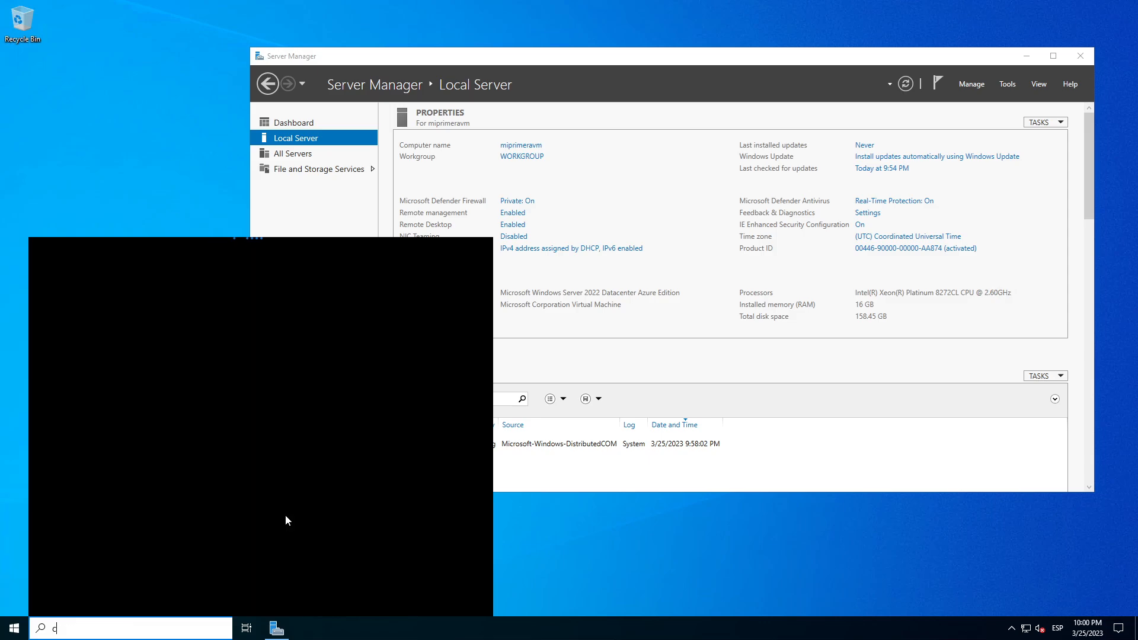
pyautogui.write('md')
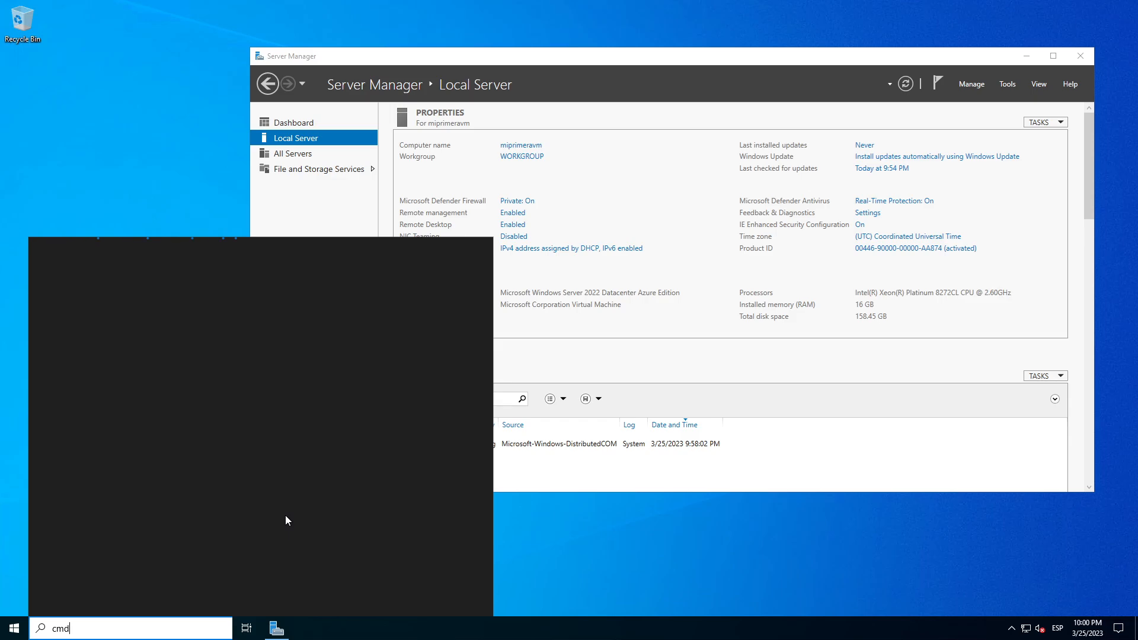
pyautogui.press('Return')
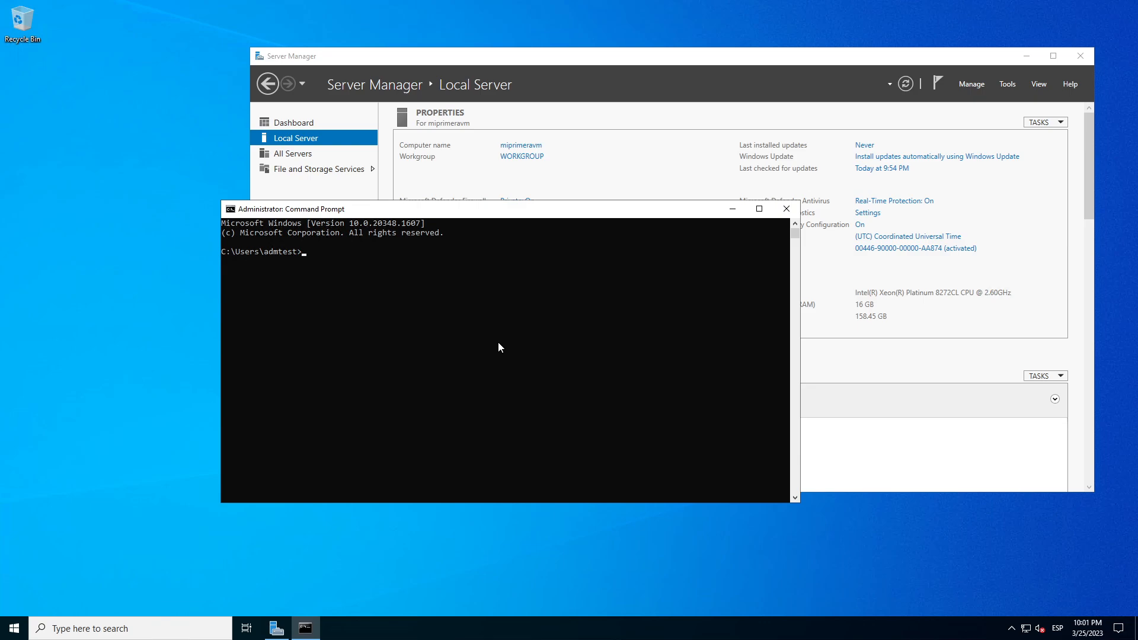
pyautogui.click(416, 254)
# - Run ipconfig and hostname to confirm IPv4 10.0.0.4 and name miprimeravm, then minimize the console
pyautogui.write('ipconfig')
pyautogui.press('Return')
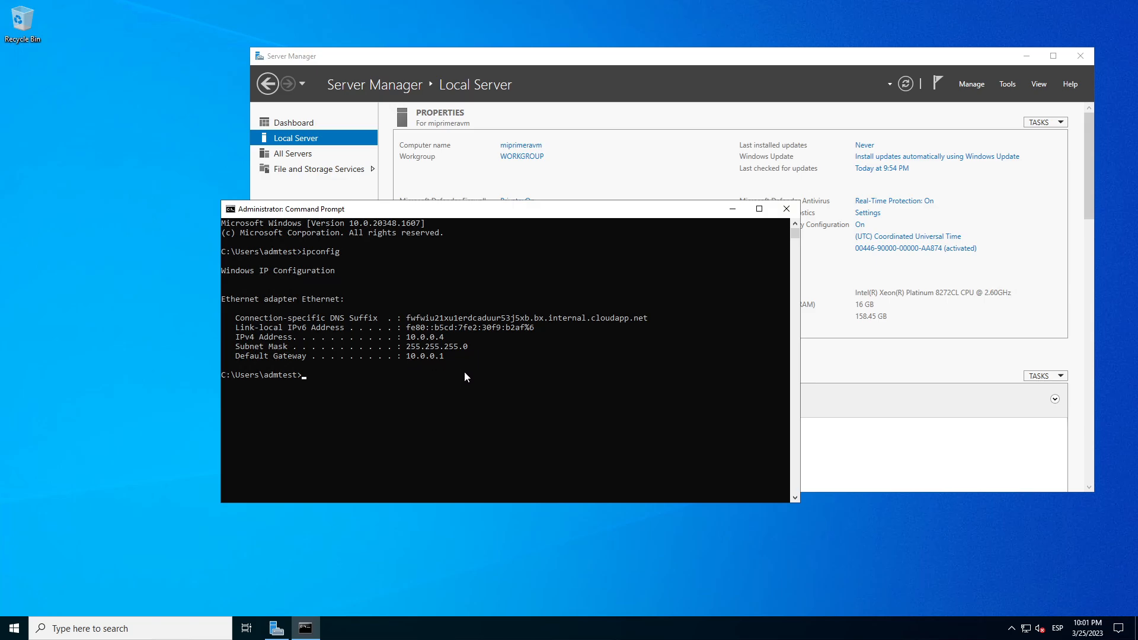
pyautogui.write('hostname')
pyautogui.press('Return')
pyautogui.moveTo(276, 385); pyautogui.dragTo(227, 385)
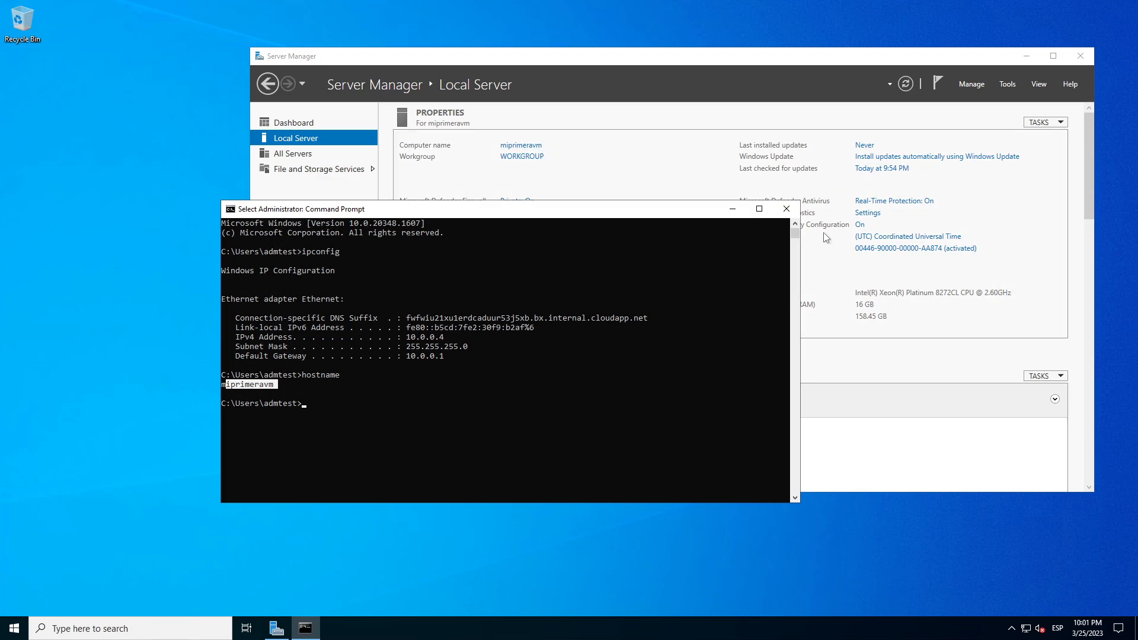
pyautogui.click(733, 209)
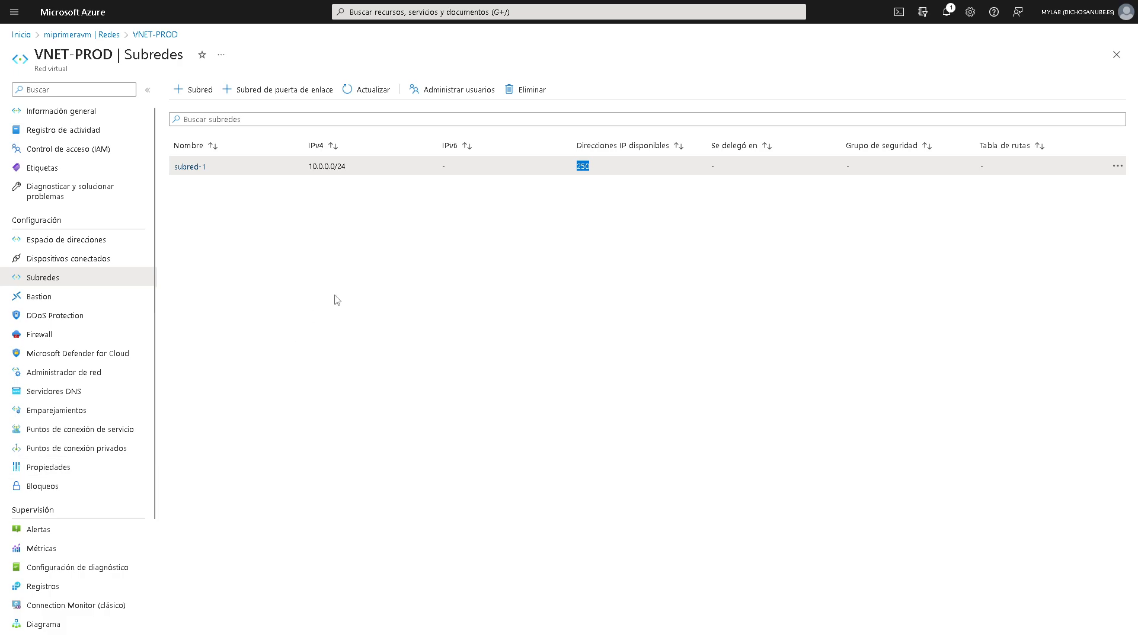
# - Delete the RDP inbound rule (port 3389) from the miprimeravm-nsg network security group
pyautogui.click(390, 11)
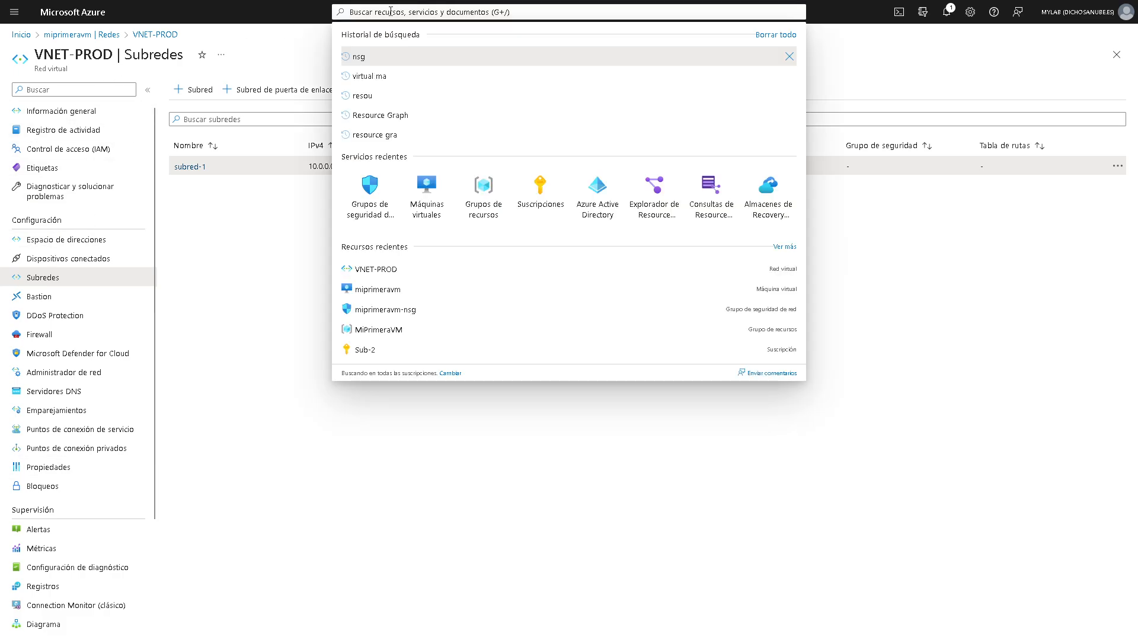
pyautogui.click(369, 191)
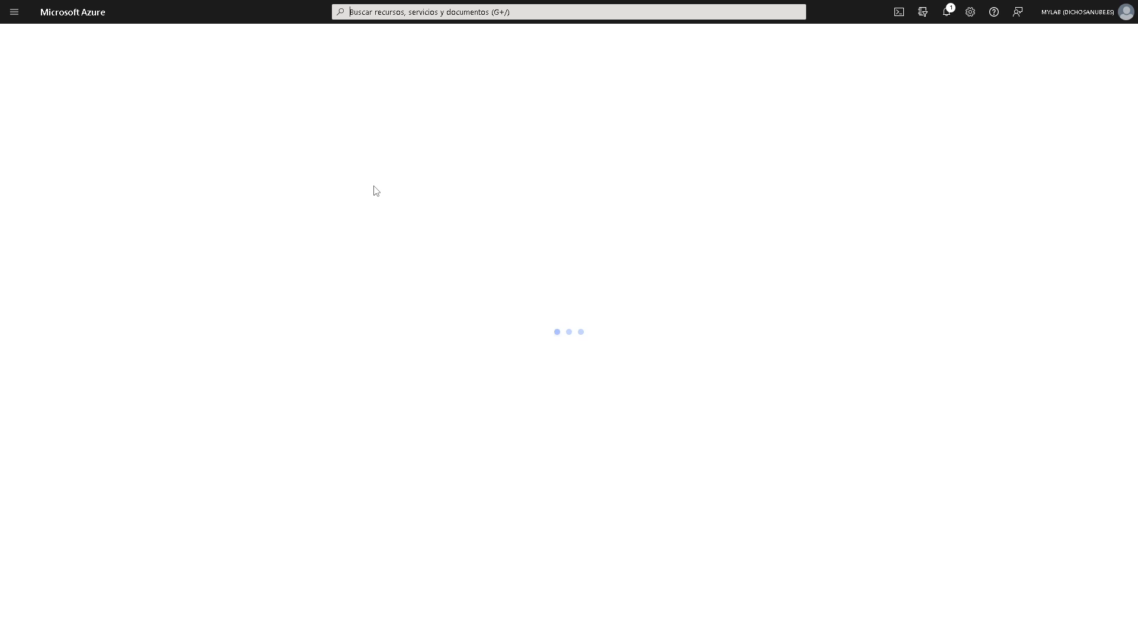
pyautogui.click(79, 188)
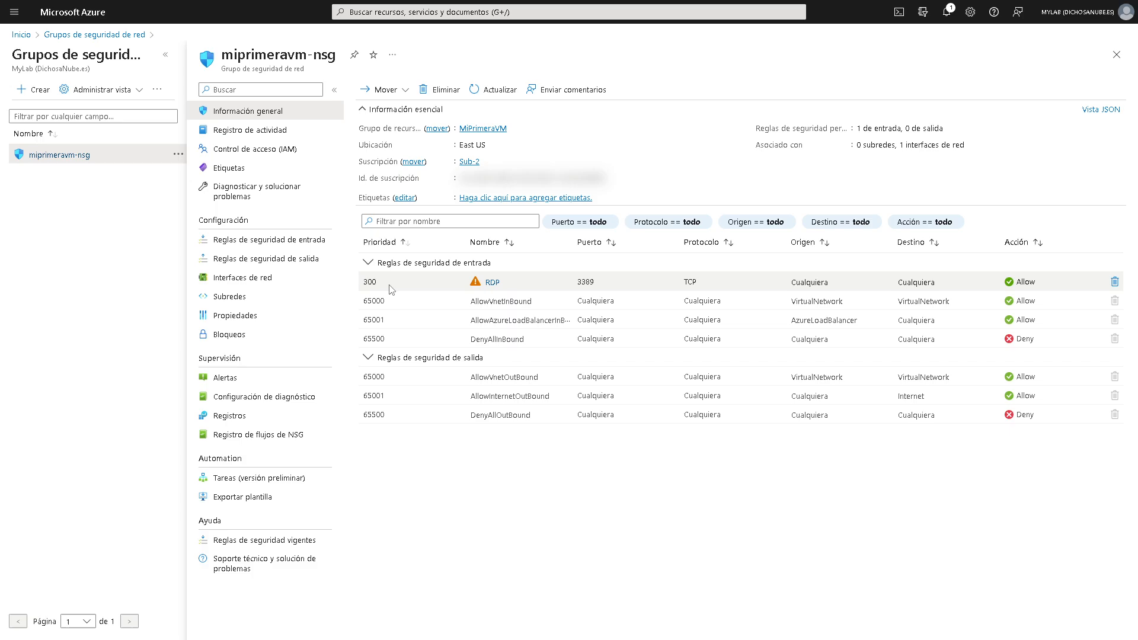
pyautogui.click(1114, 283)
pyautogui.click(375, 153)
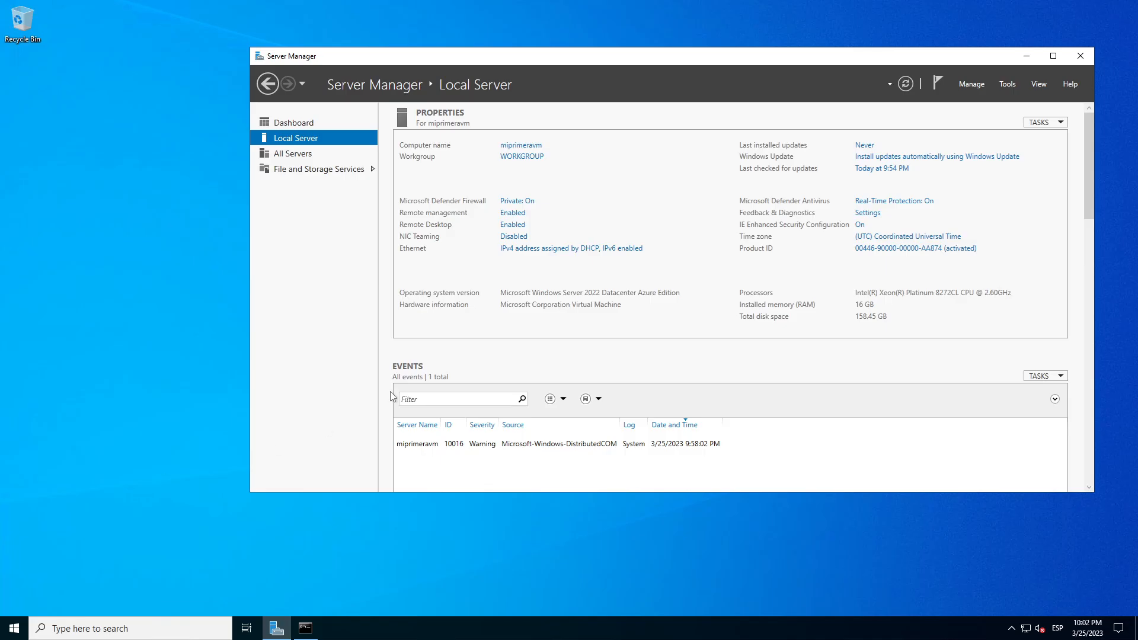
# - Window the remote session and check portal notifications confirming the rule deletion succeeded
pyautogui.click(705, 6)
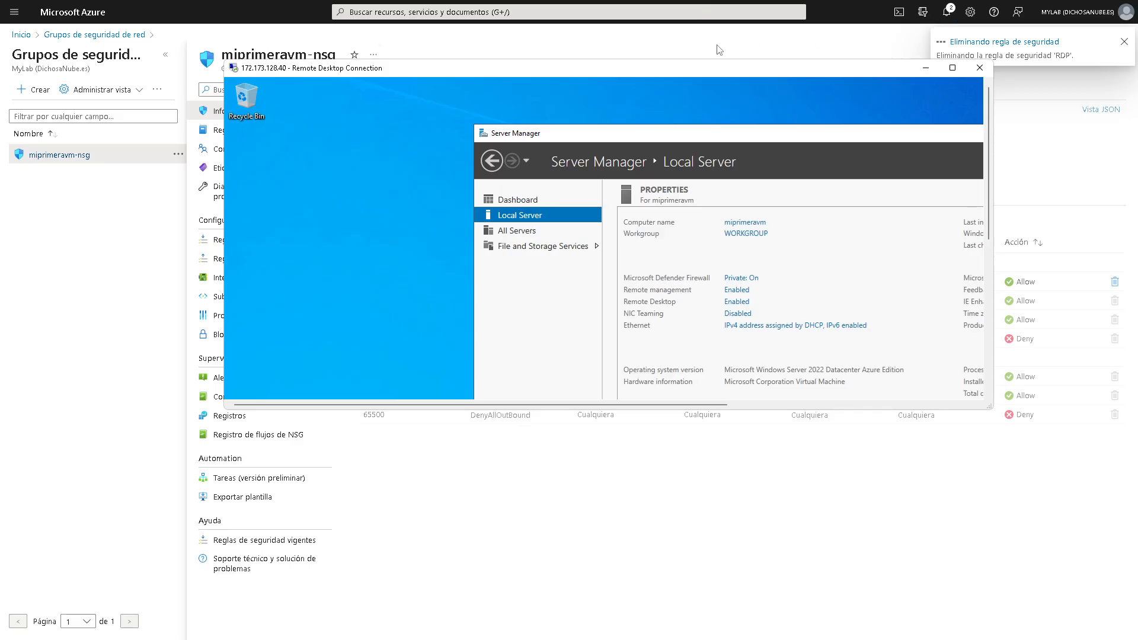
pyautogui.moveTo(638, 65); pyautogui.dragTo(595, 158)
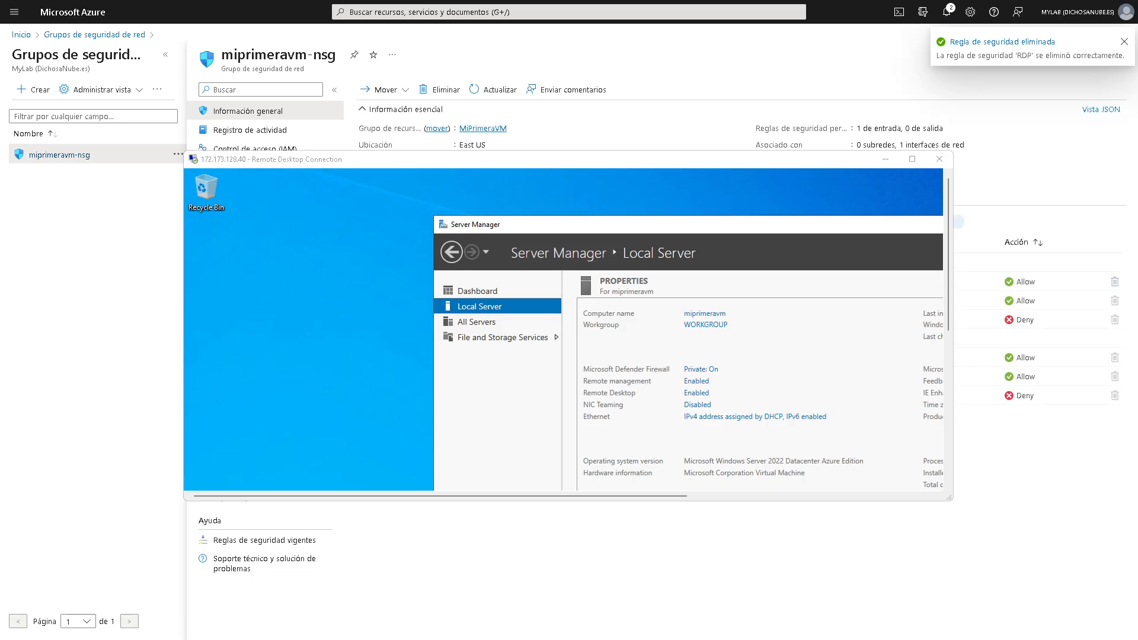
pyautogui.click(946, 12)
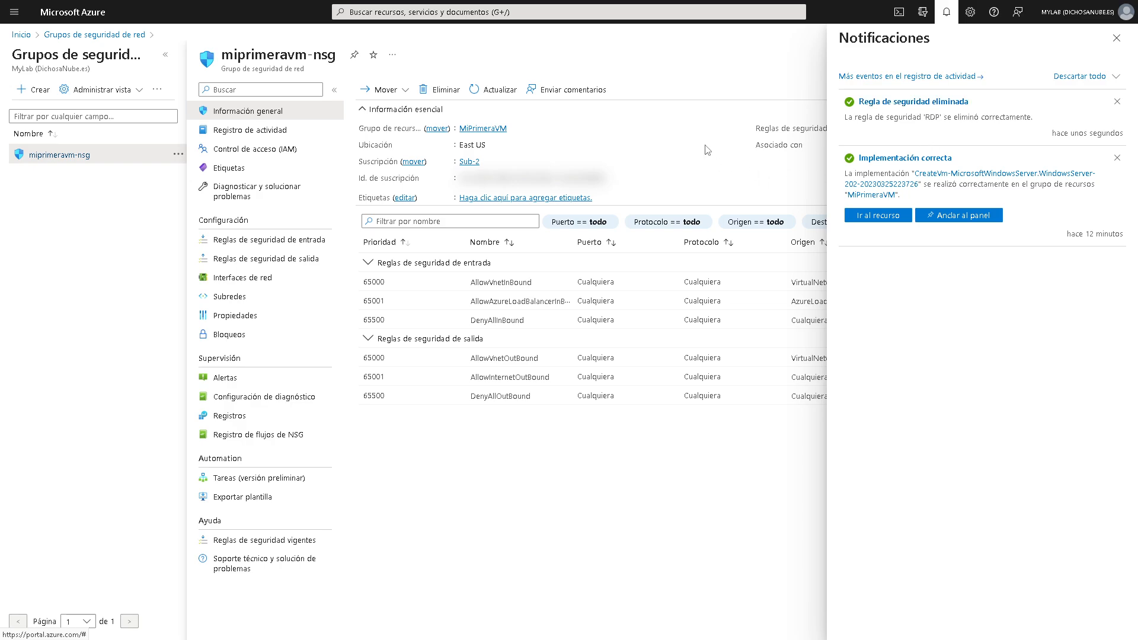
pyautogui.click(1116, 38)
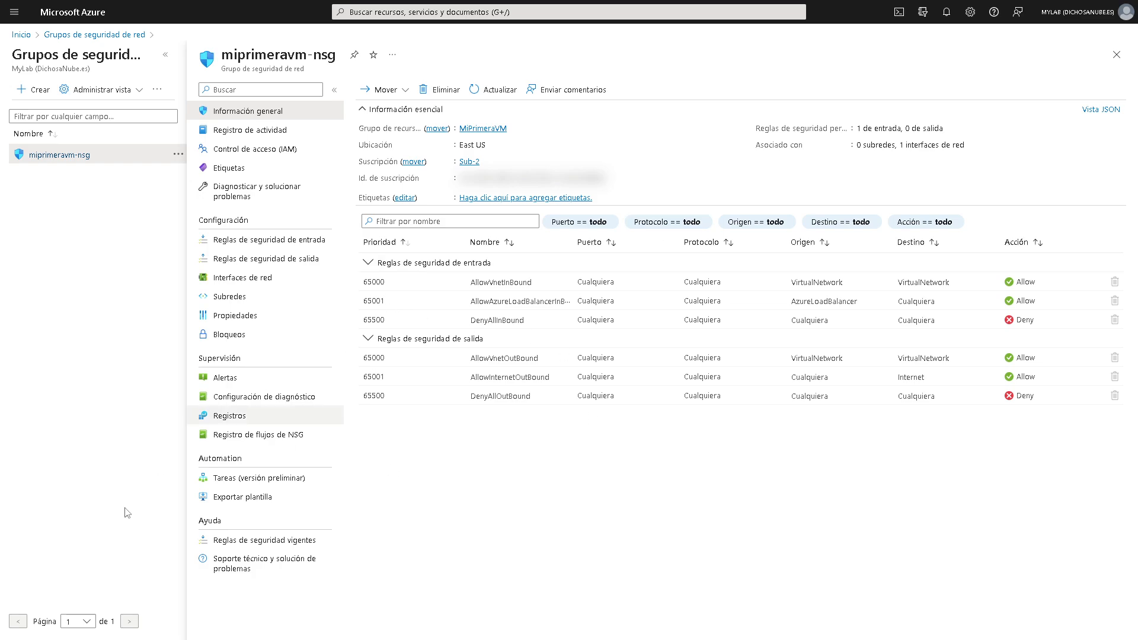
pyautogui.hotkey('alt', 'Tab')
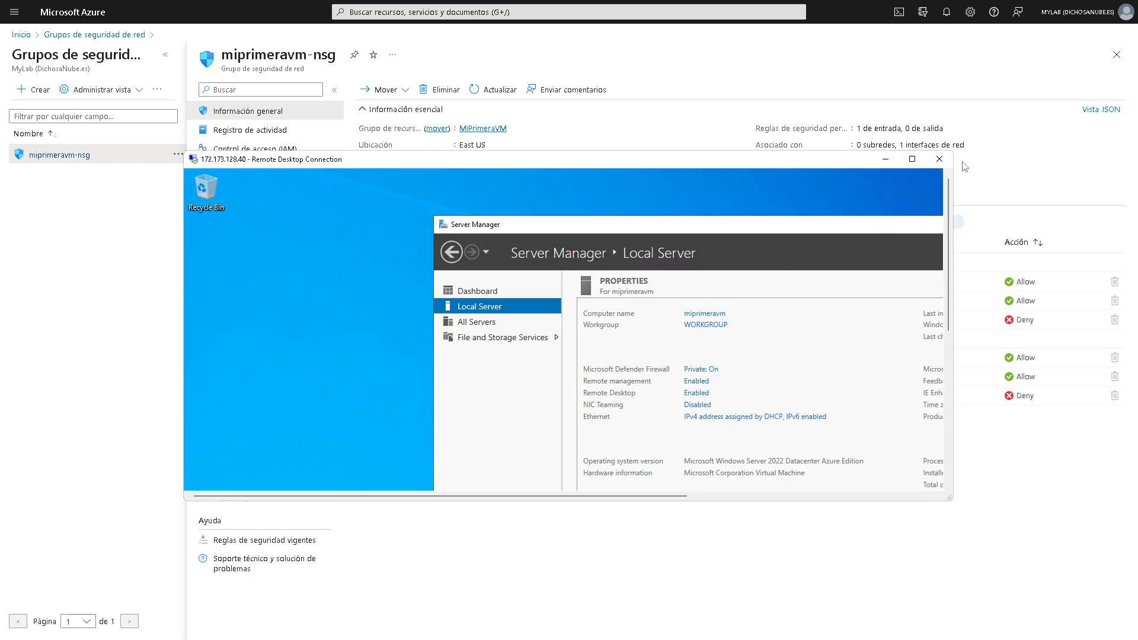
# - Clear the Command Prompt selection and disconnect the miprimeravm session from Start > Power
pyautogui.click(914, 160)
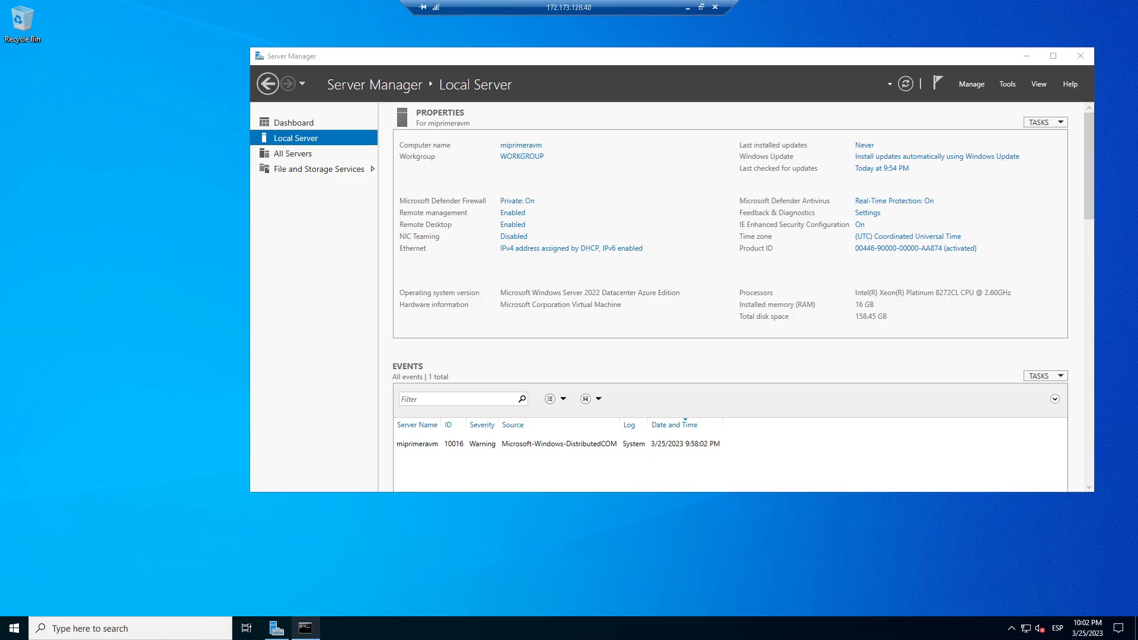
pyautogui.click(305, 628)
pyautogui.click(398, 408)
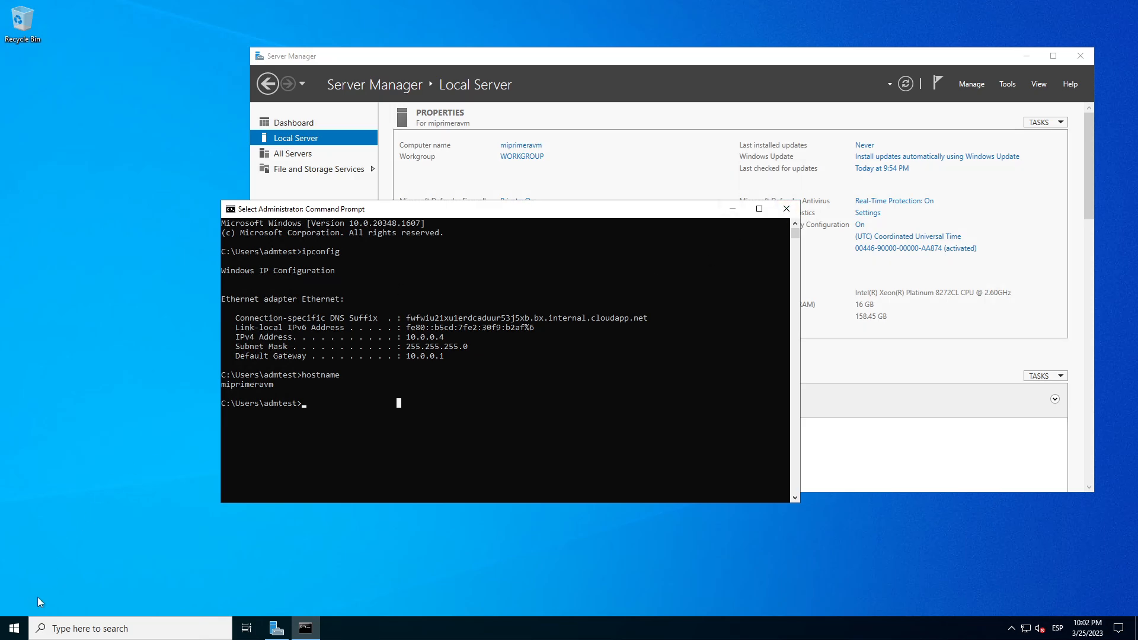
pyautogui.click(15, 628)
pyautogui.click(17, 604)
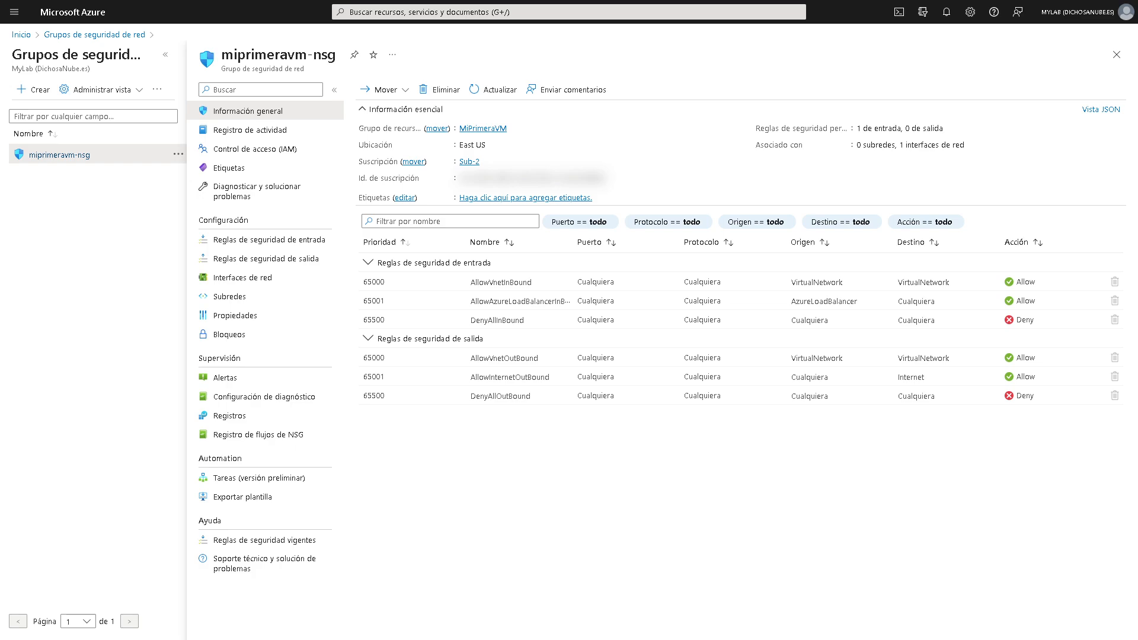
# - Attempt reconnecting to 172.173.128.40, cancel the credentials prompt, and return to the Azure home page
pyautogui.moveTo(0, 203); pyautogui.dragTo(599, 297)
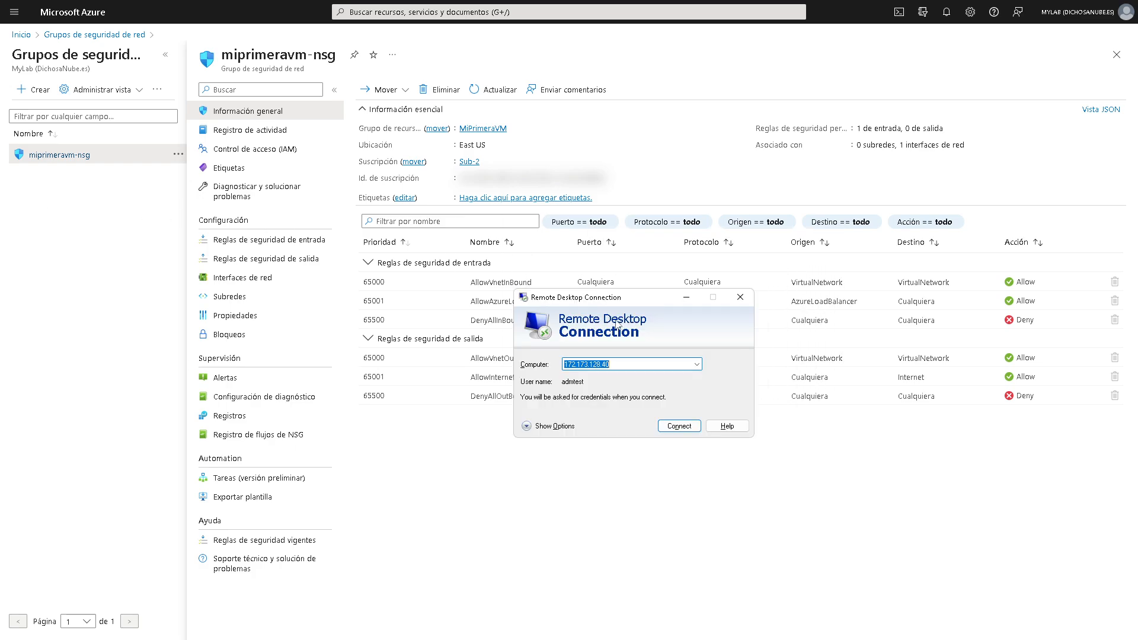
pyautogui.click(699, 428)
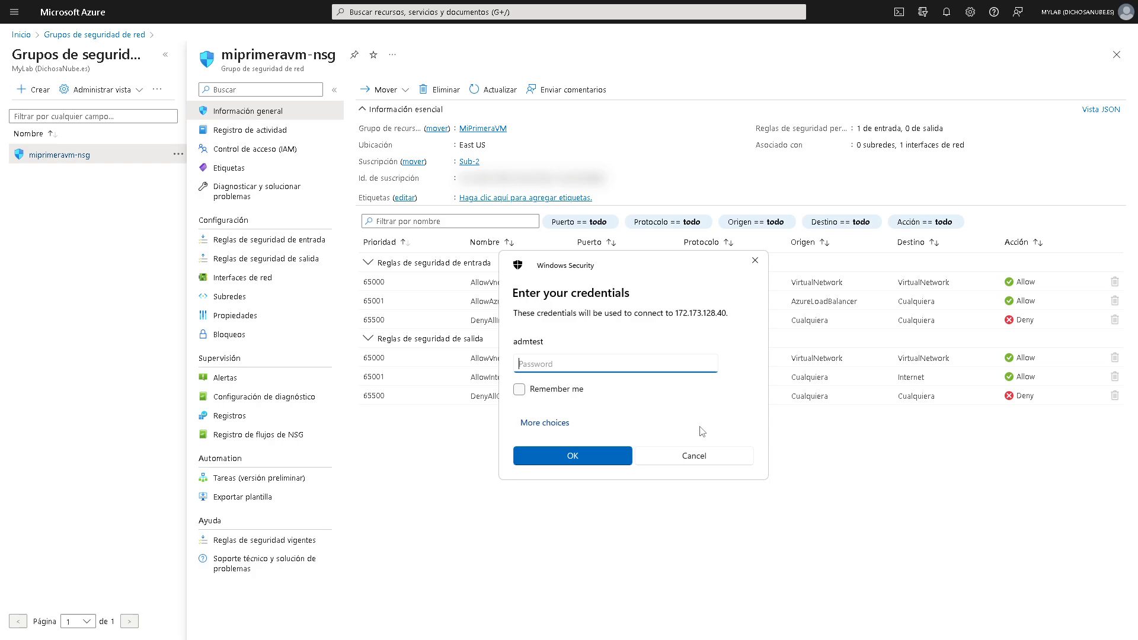
pyautogui.click(705, 455)
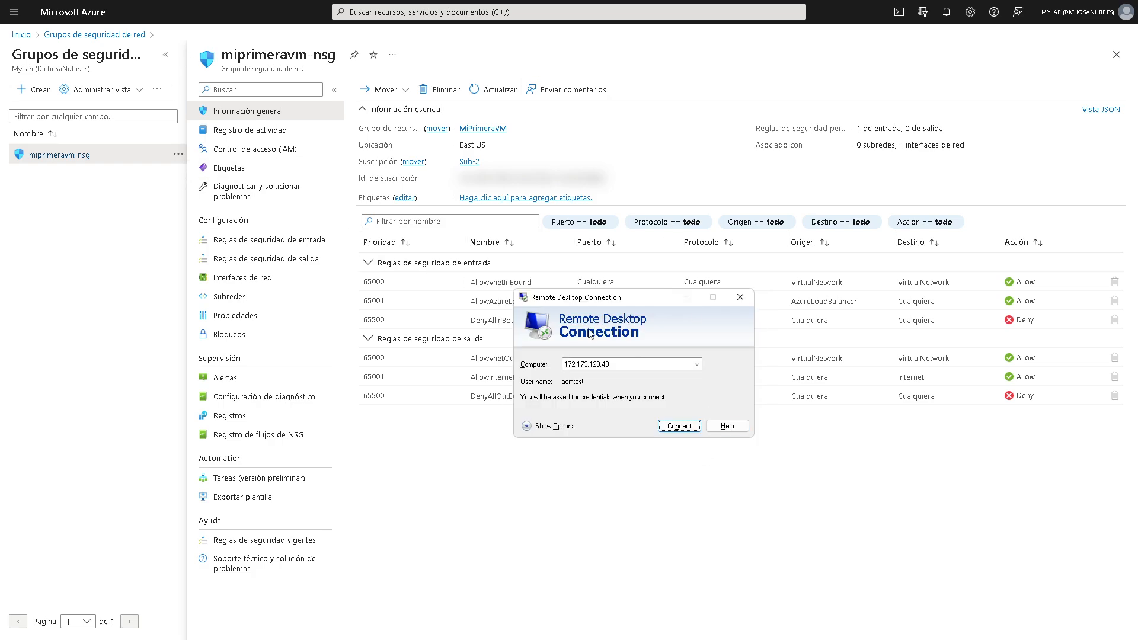
pyautogui.click(53, 13)
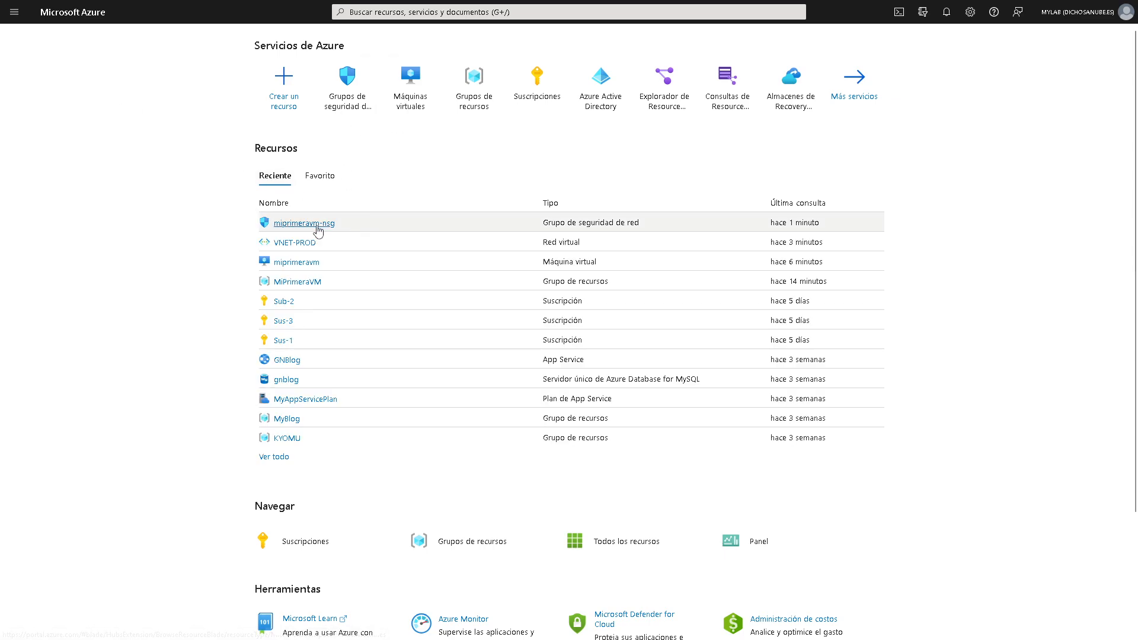
# - Go to the miprimeravm overview from the virtual machines list and choose Connect via RDP
pyautogui.click(318, 231)
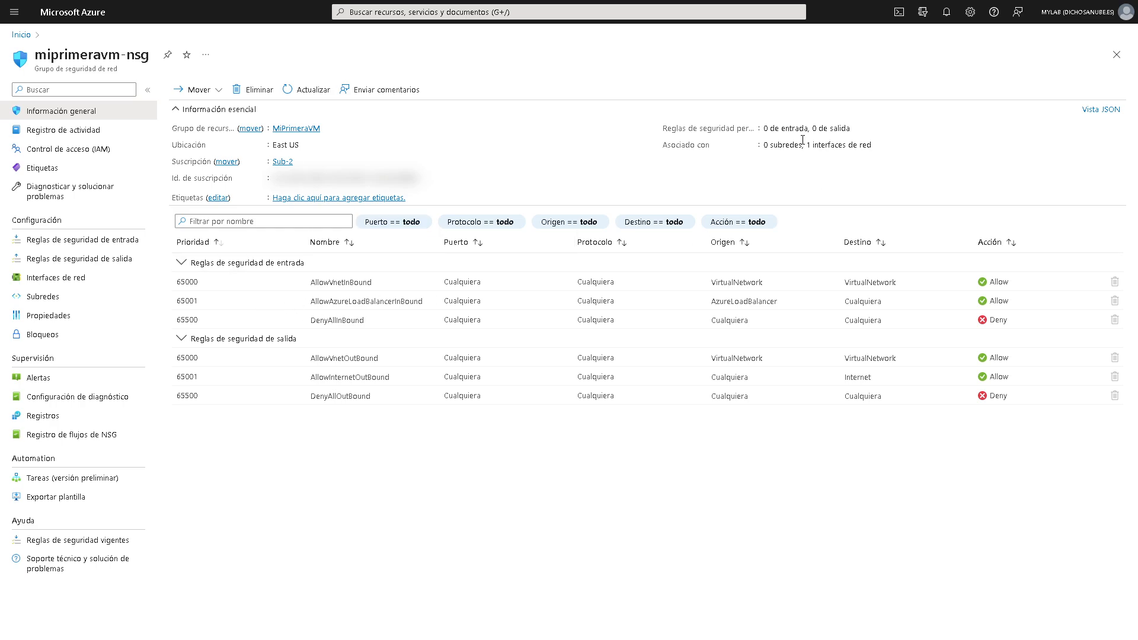
pyautogui.click(79, 25)
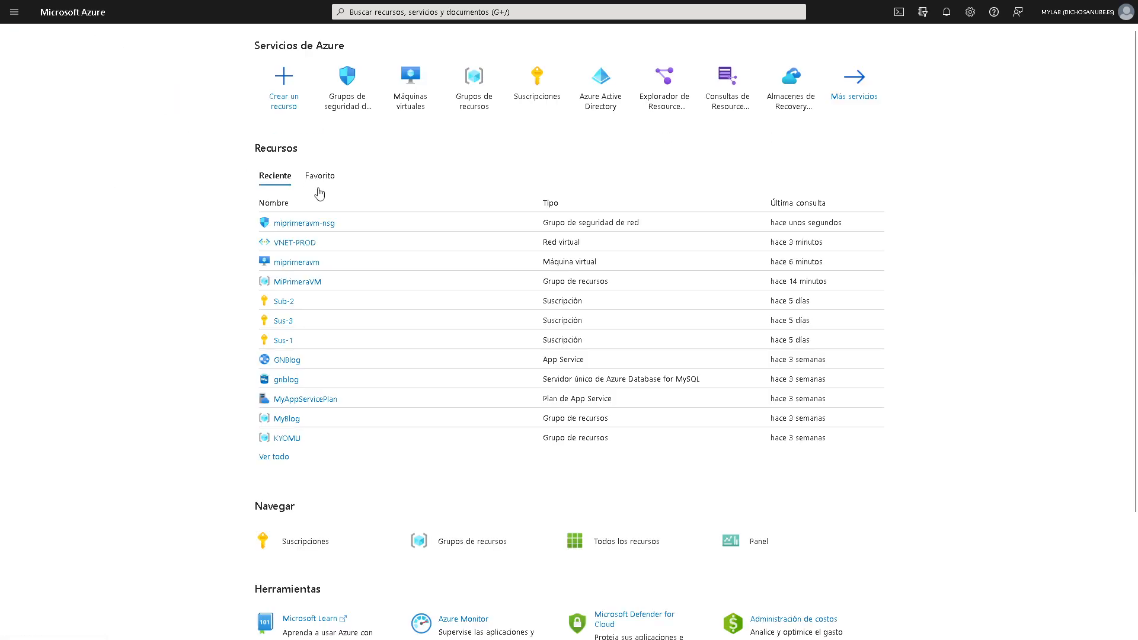
pyautogui.click(415, 88)
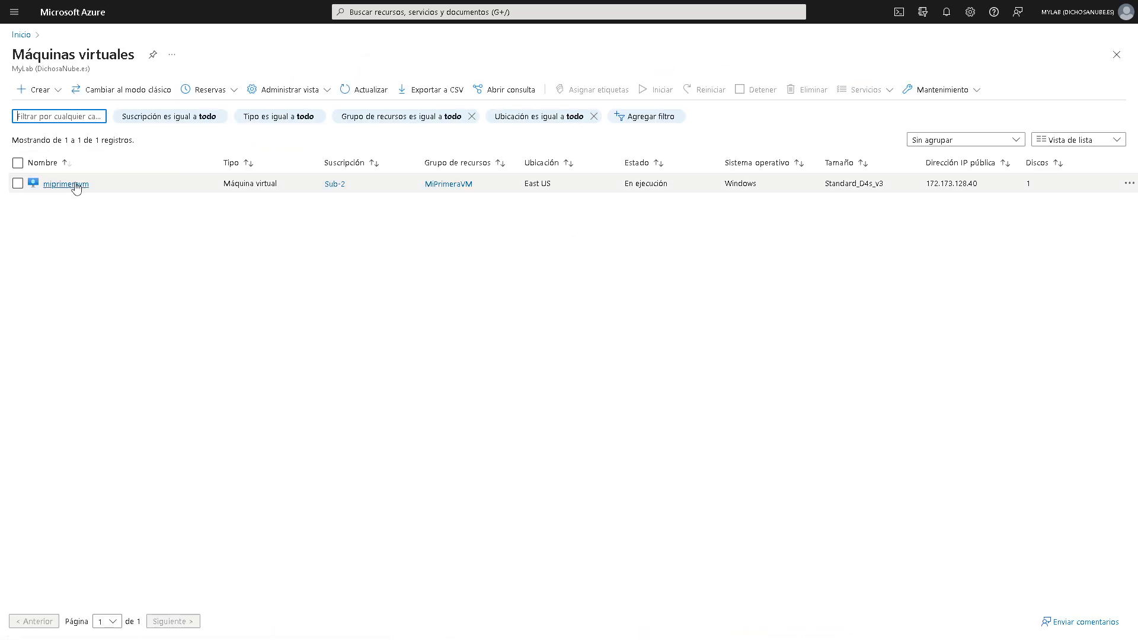
pyautogui.click(66, 184)
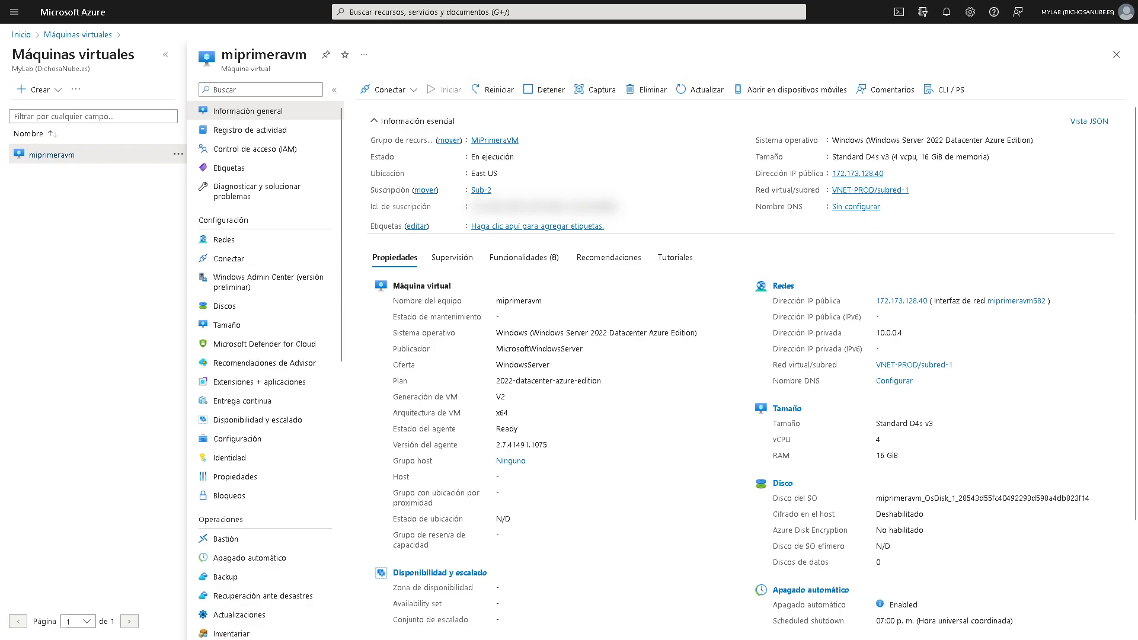
pyautogui.click(413, 91)
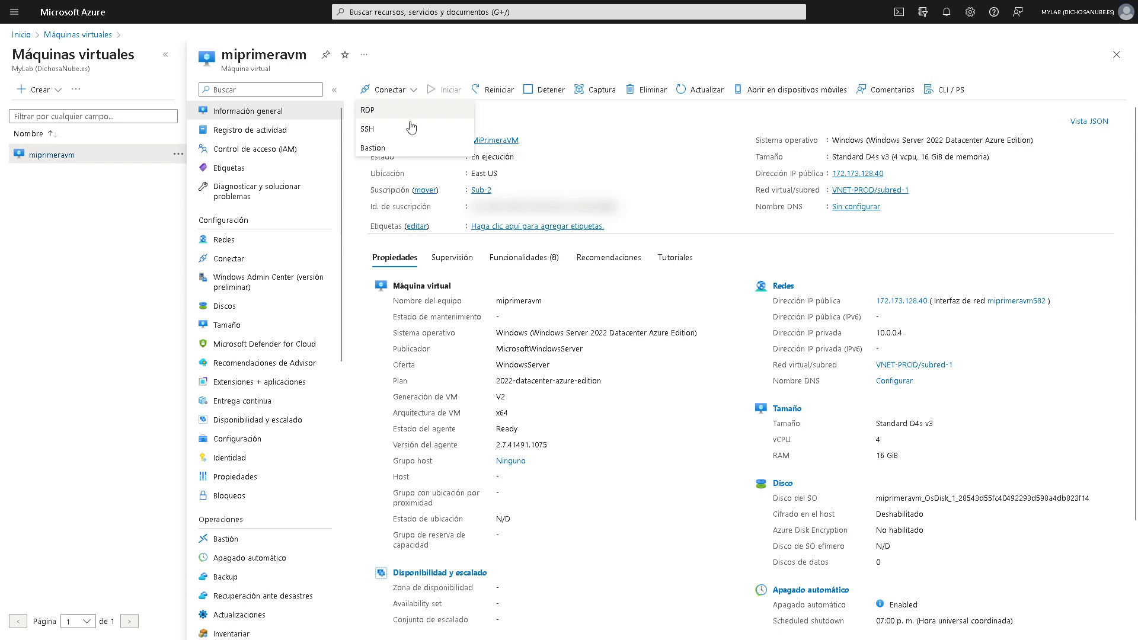
pyautogui.click(411, 124)
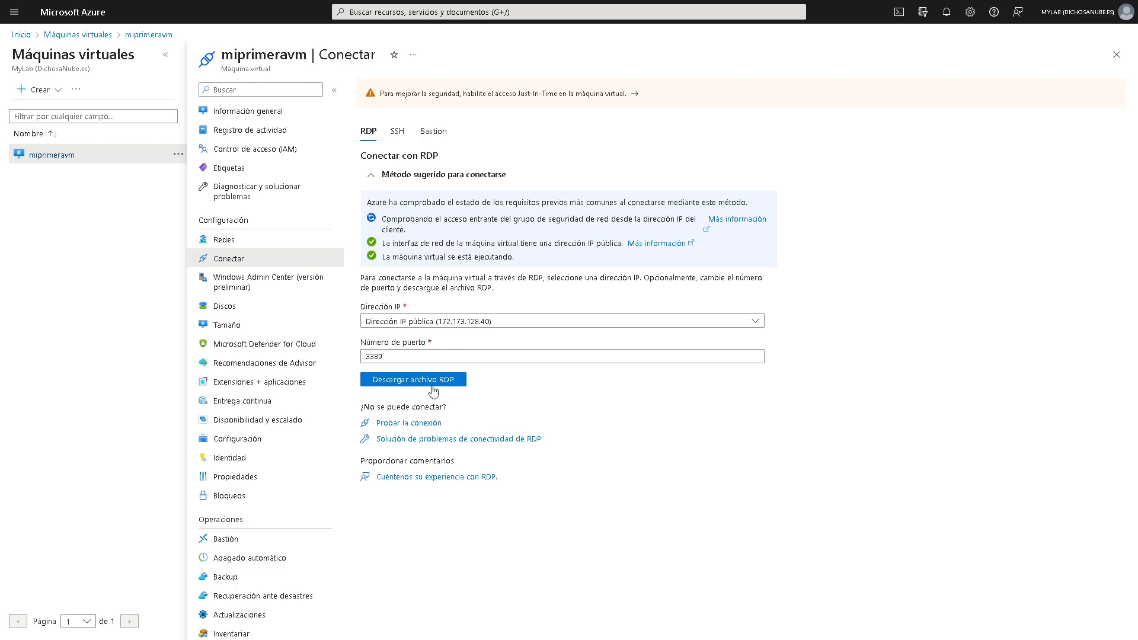
# - Download and open the RDP file, attempt connecting (it fails), then return to Máquinas virtuales
pyautogui.click(428, 386)
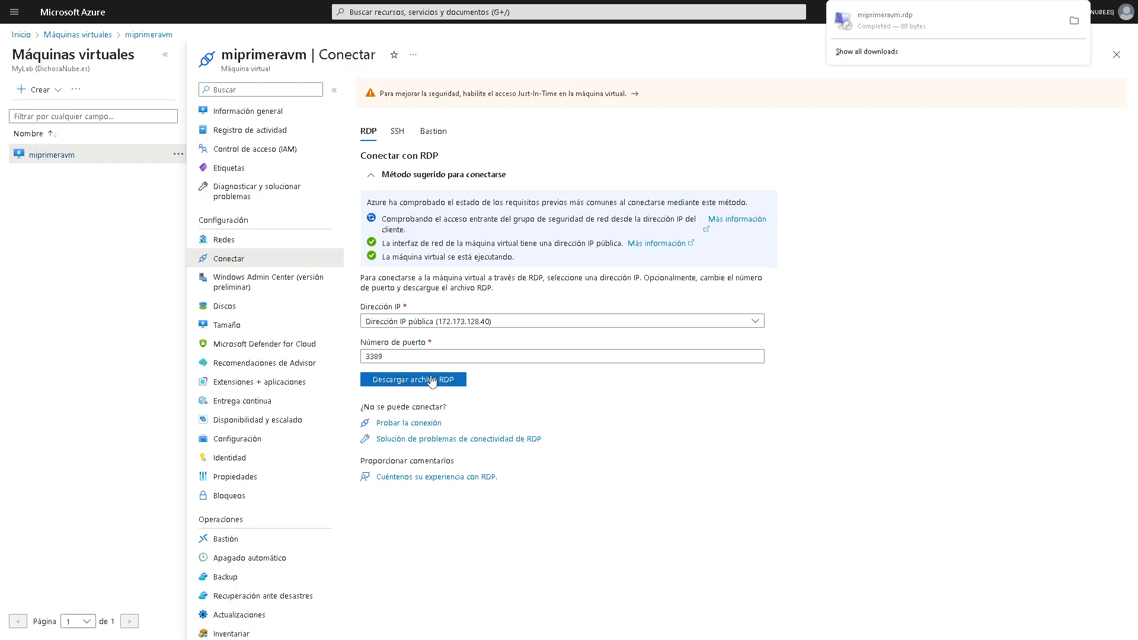
pyautogui.click(890, 29)
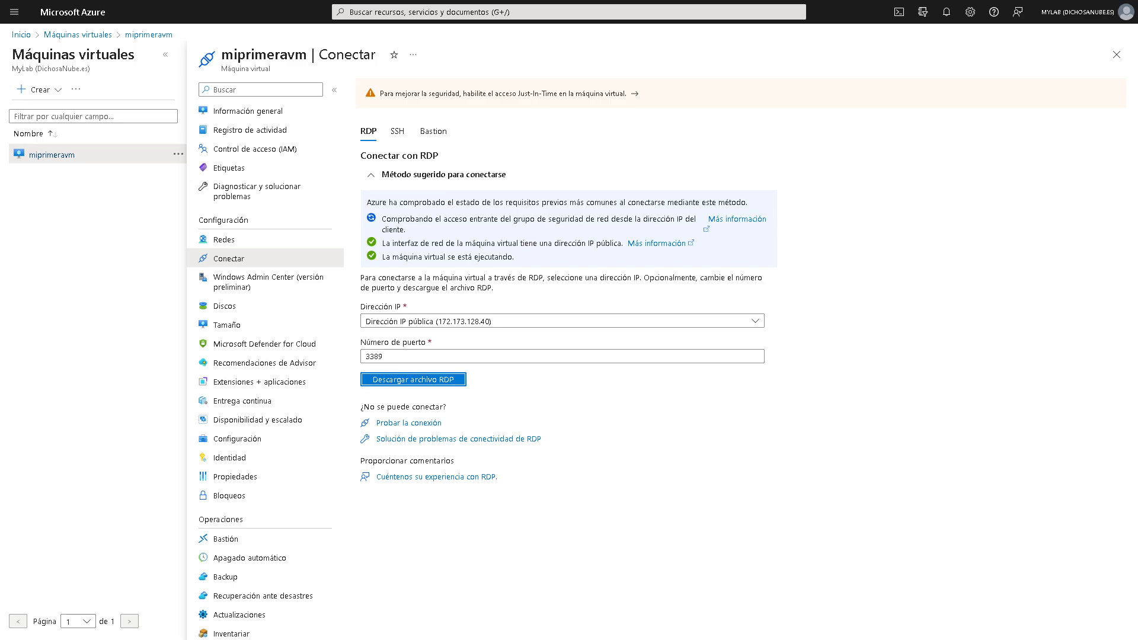
pyautogui.moveTo(1017, 5)
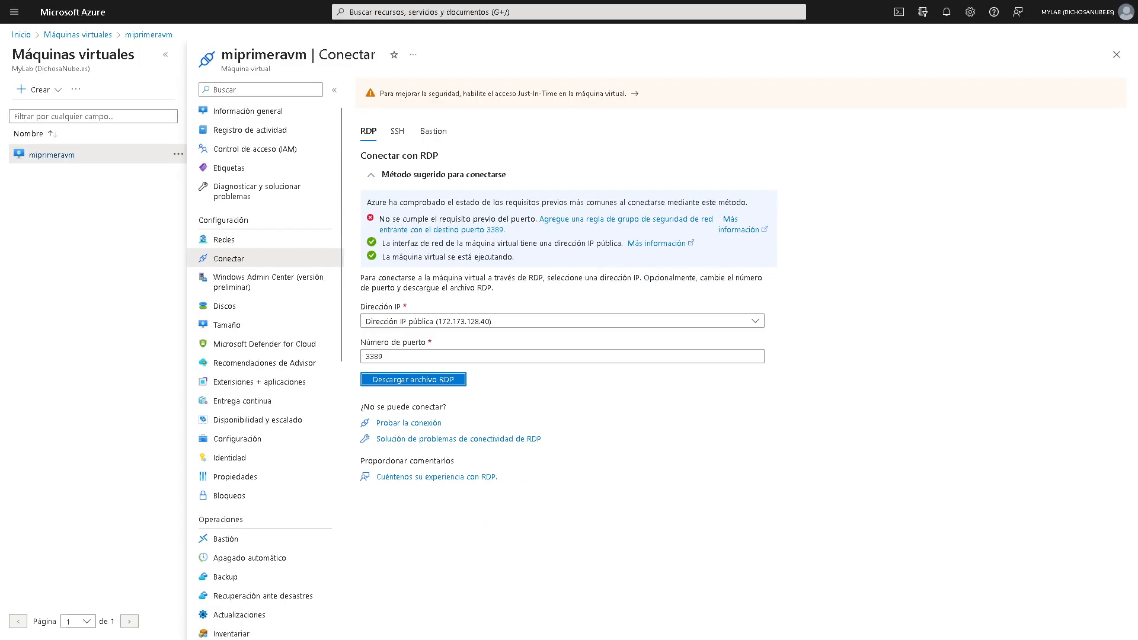
pyautogui.click(438, 382)
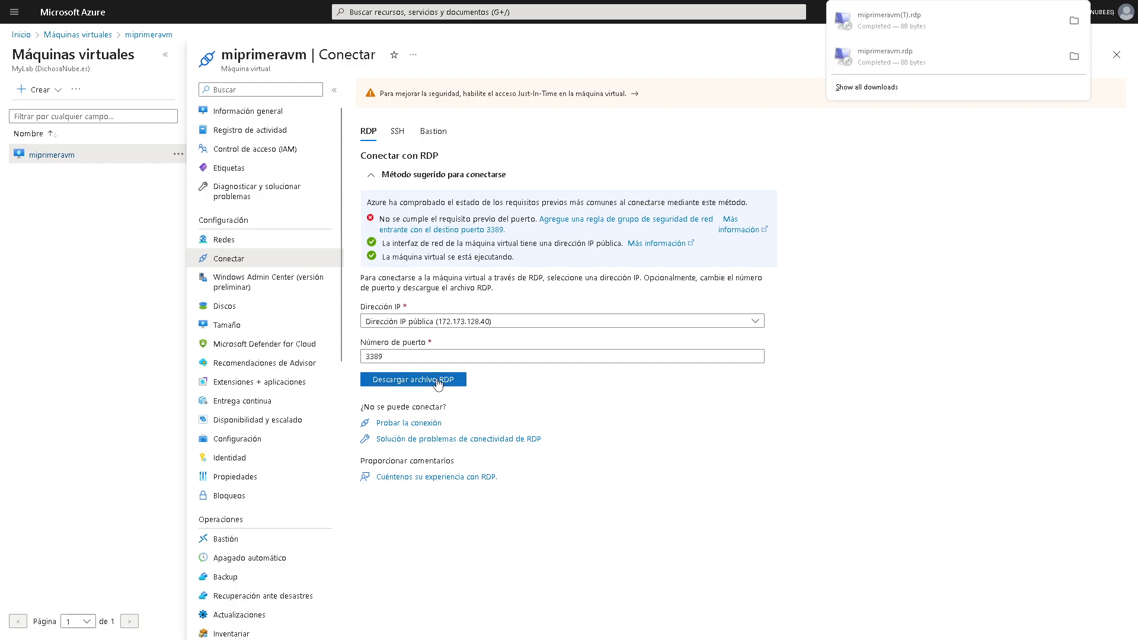
pyautogui.click(731, 153)
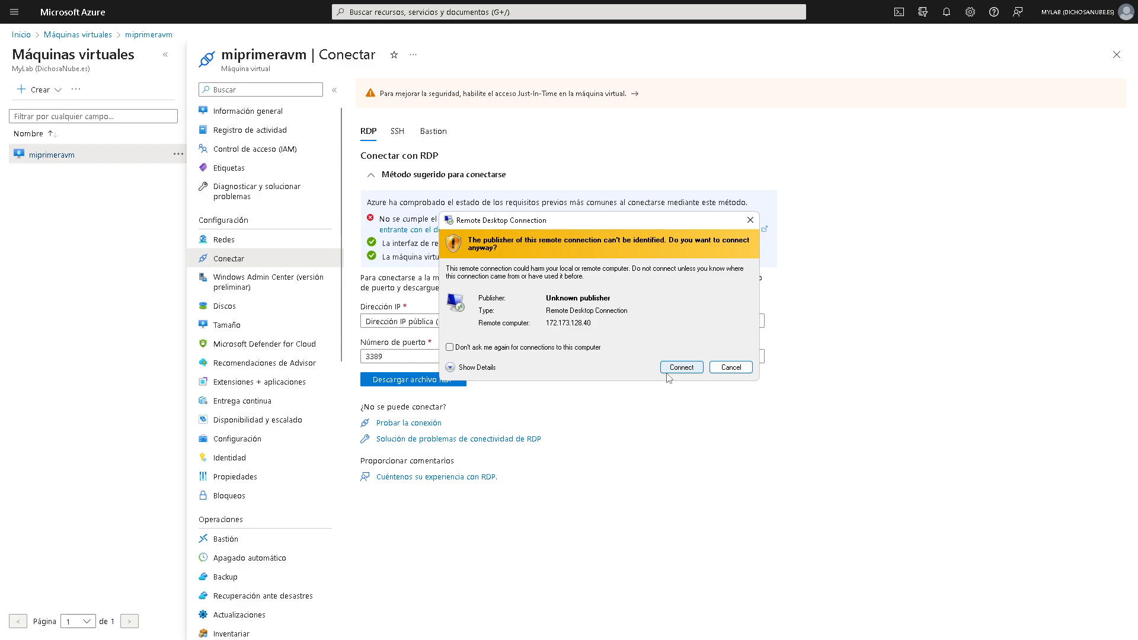
pyautogui.click(698, 371)
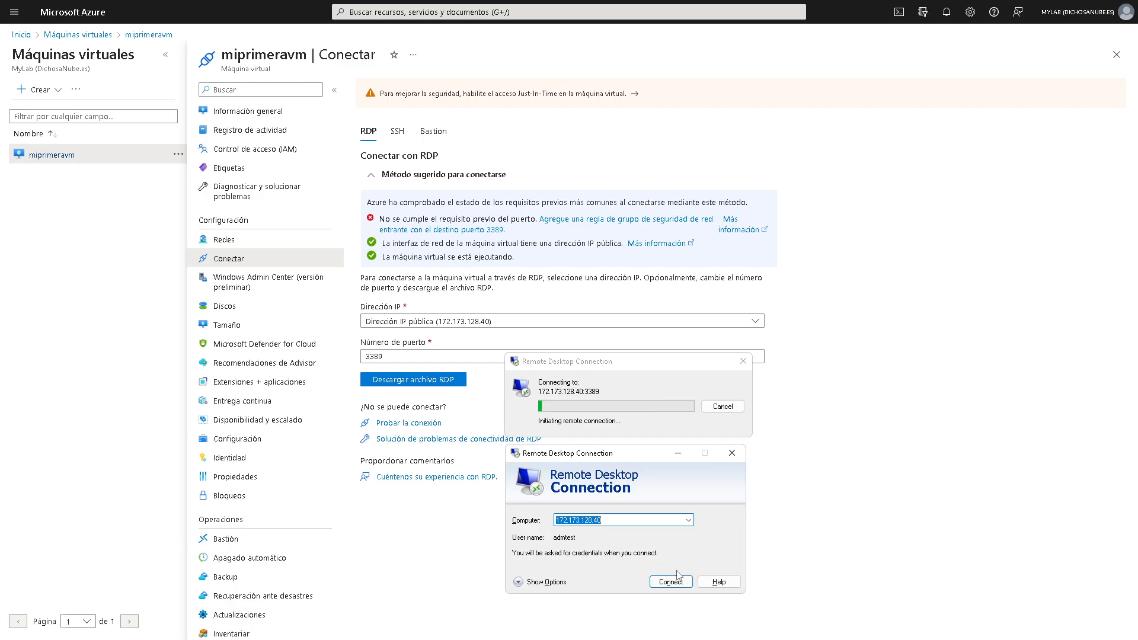
pyautogui.click(676, 583)
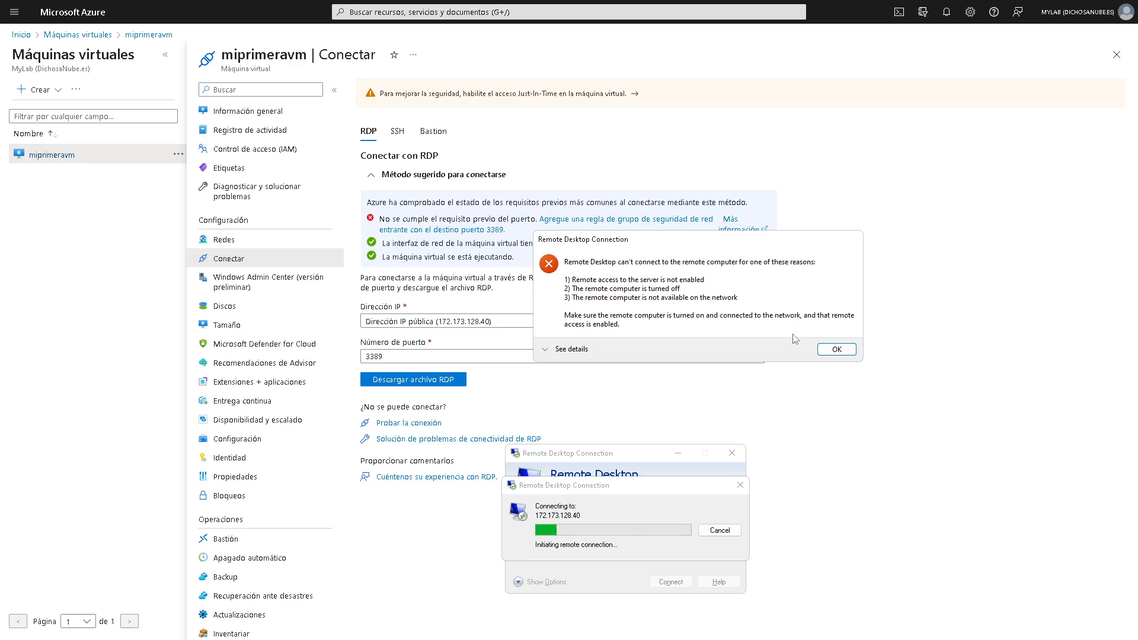
pyautogui.click(83, 35)
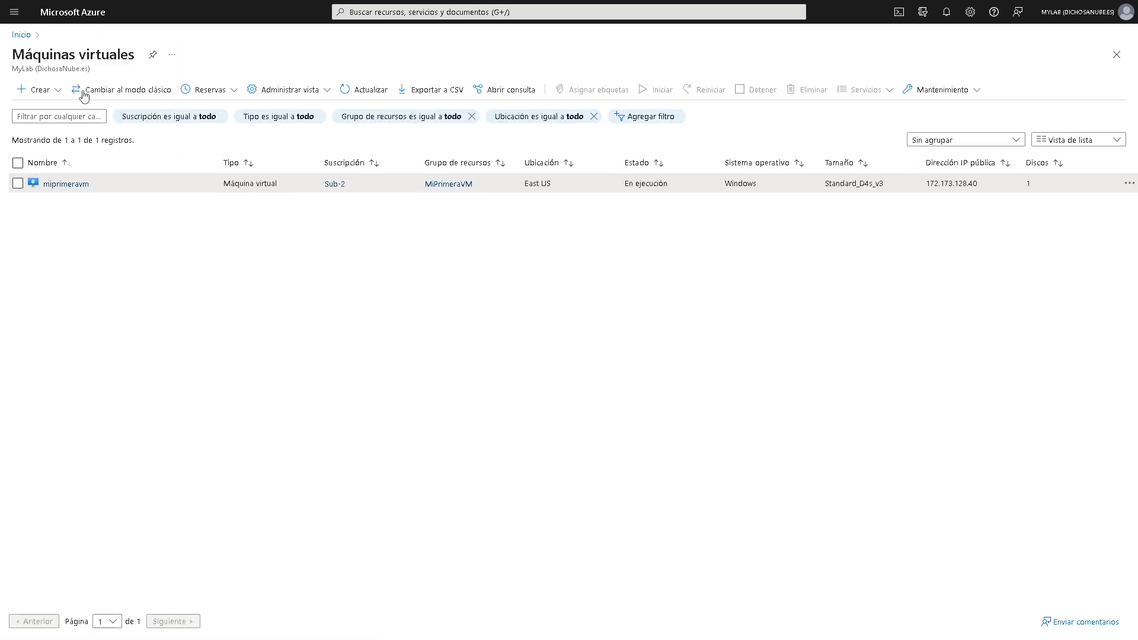
# - Show miprimeravm-nsg's inbound security rules, closing the RDP connection error along the way
pyautogui.click(368, 12)
pyautogui.click(426, 215)
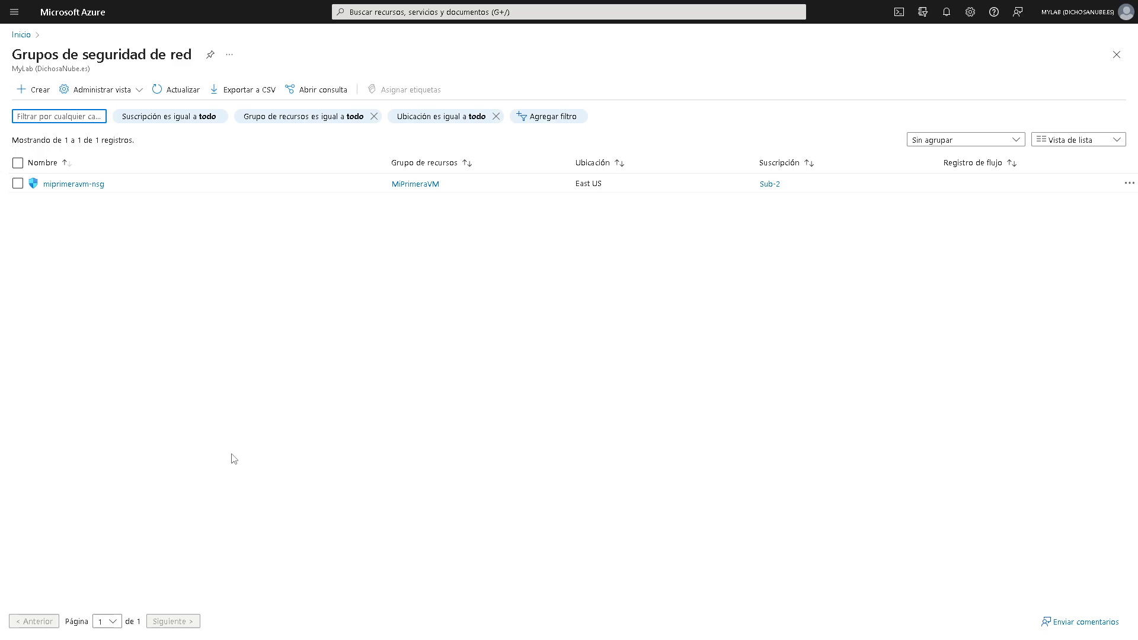
pyautogui.click(89, 185)
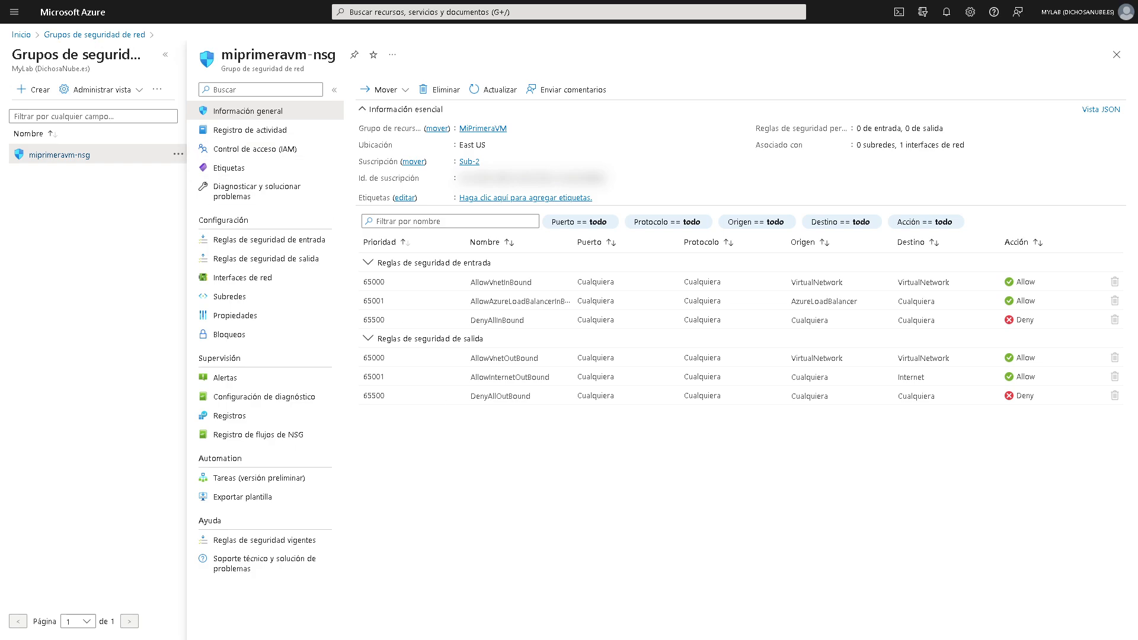
pyautogui.click(769, 554)
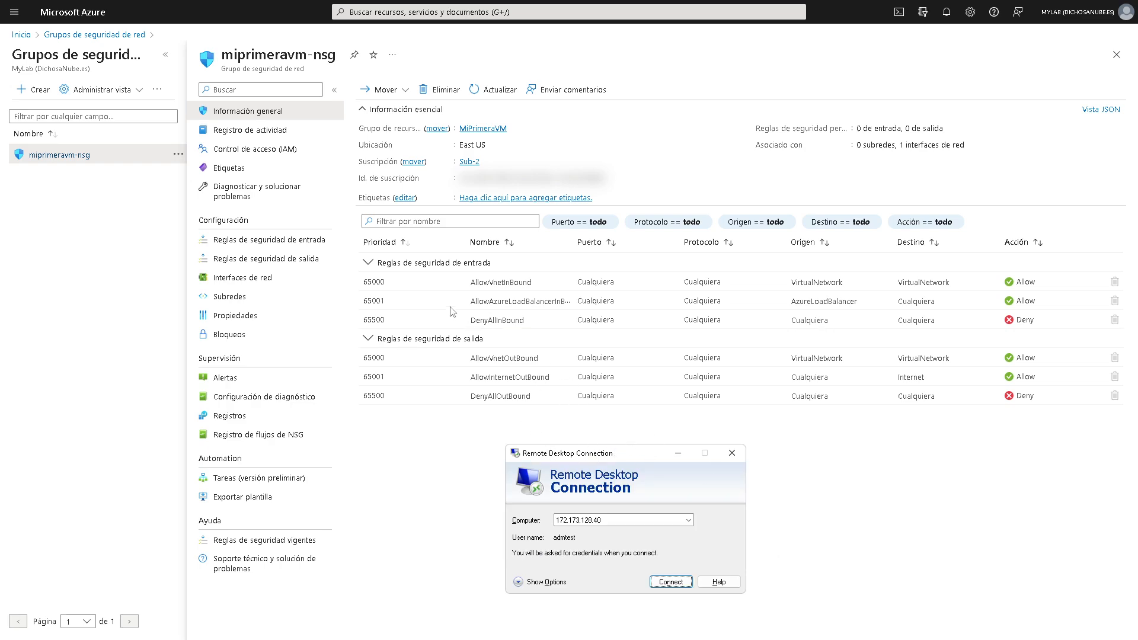
pyautogui.click(295, 240)
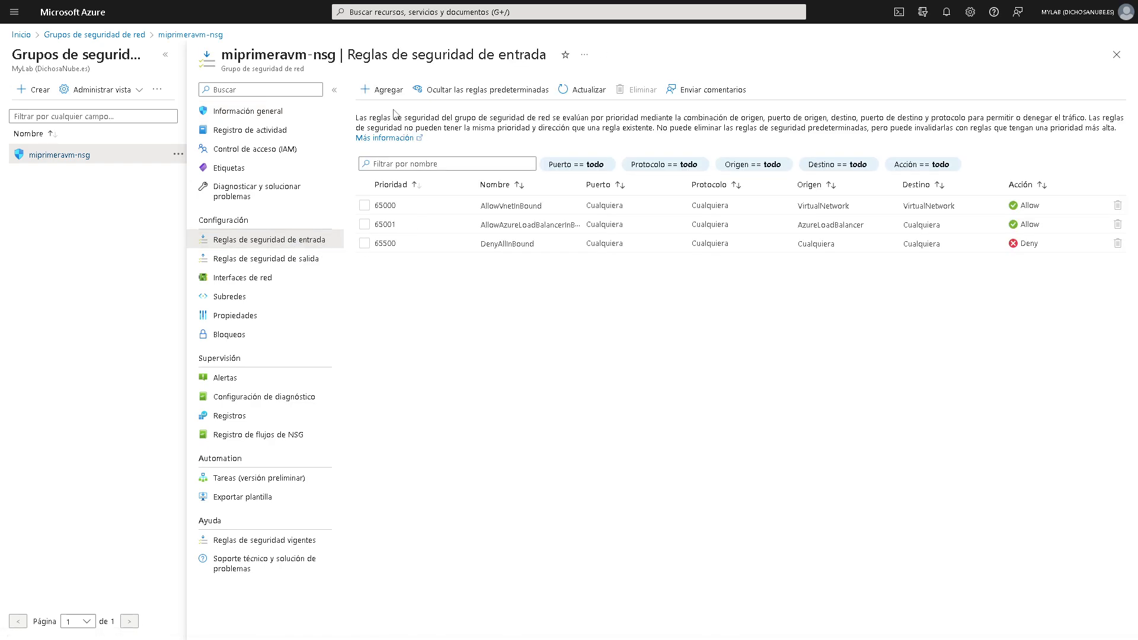
# - Start a new inbound security rule with source and destination both left as Any
pyautogui.click(382, 90)
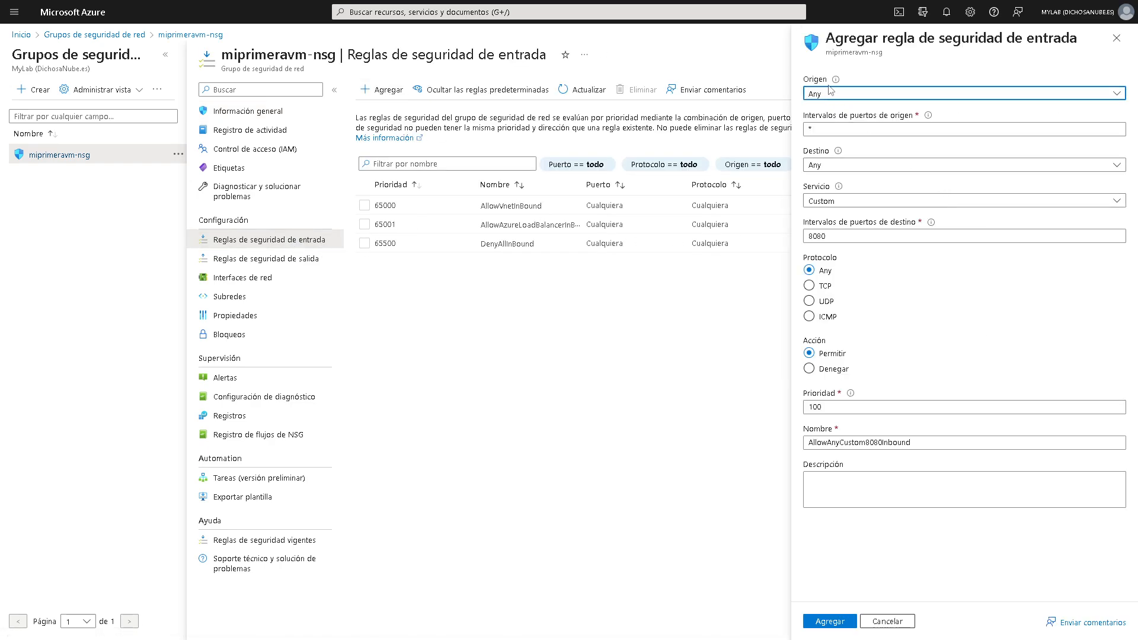
pyautogui.click(1120, 99)
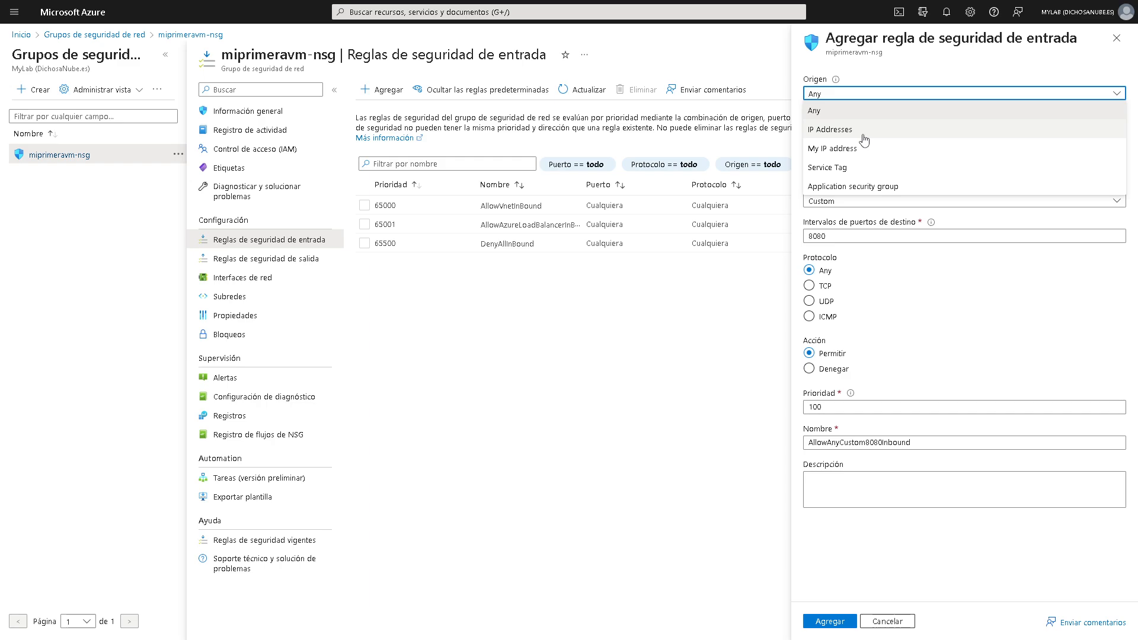
pyautogui.click(881, 82)
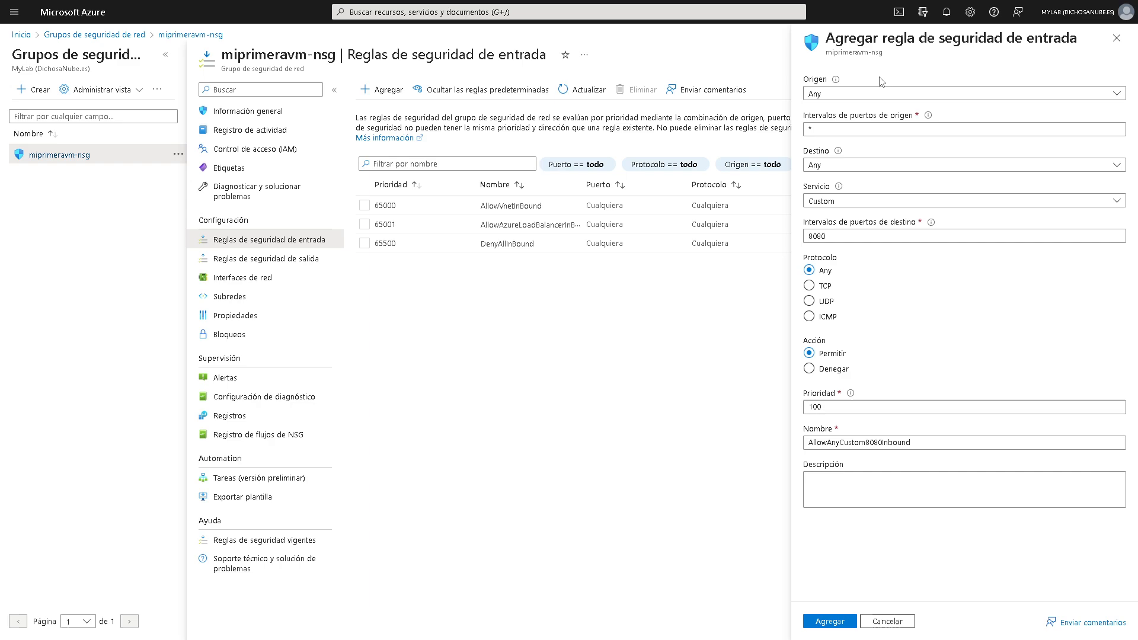
pyautogui.click(1117, 98)
pyautogui.click(1095, 71)
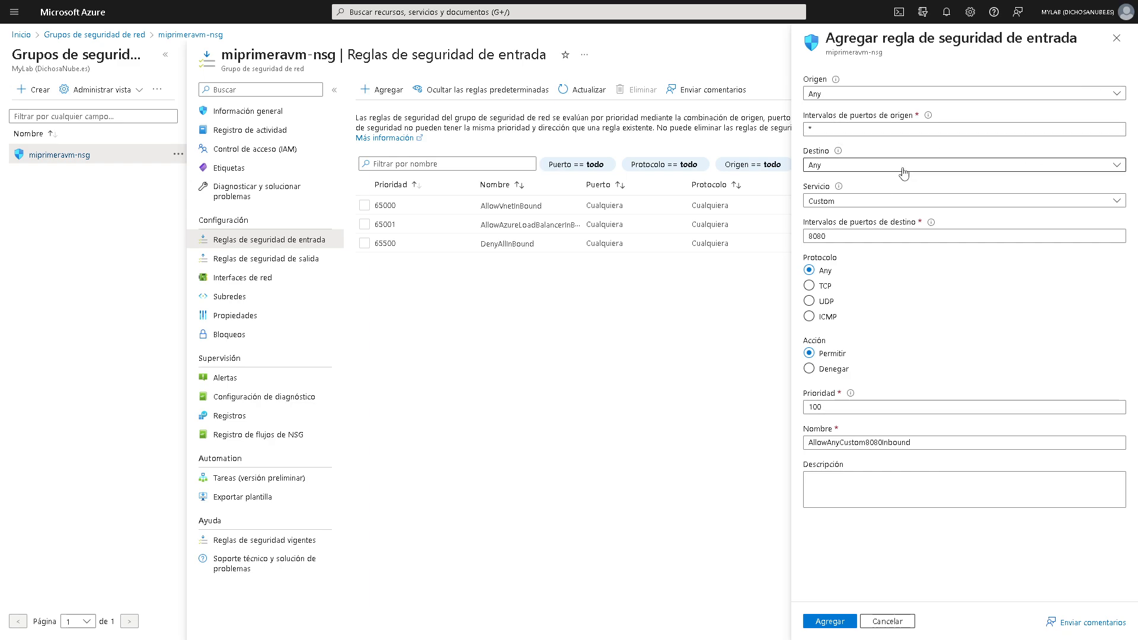
pyautogui.click(851, 166)
pyautogui.click(851, 166)
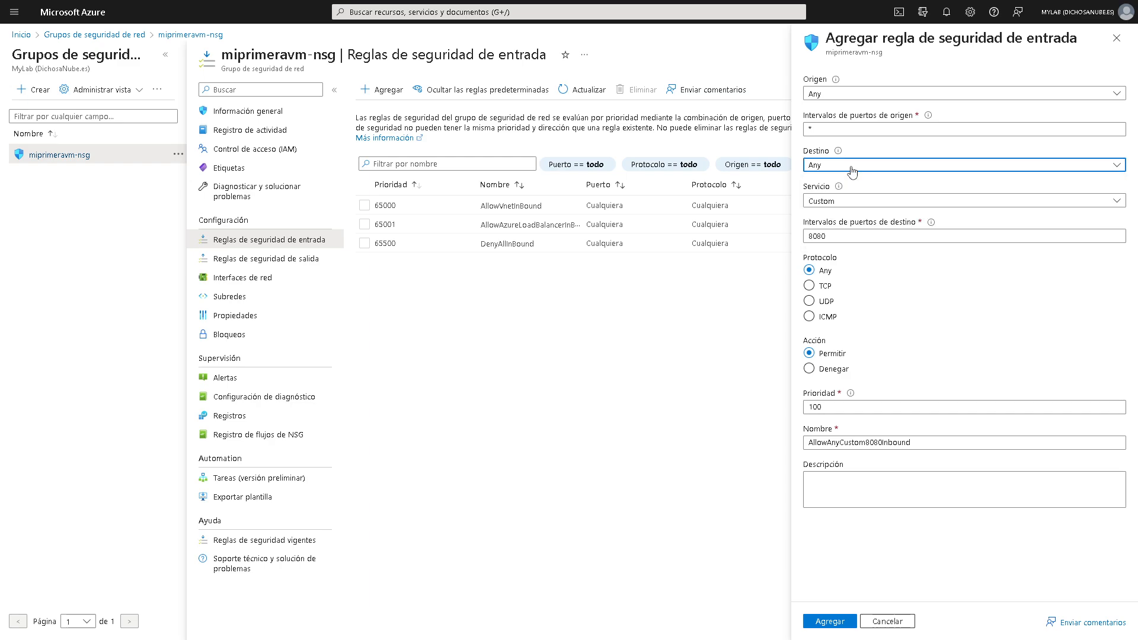
pyautogui.click(839, 199)
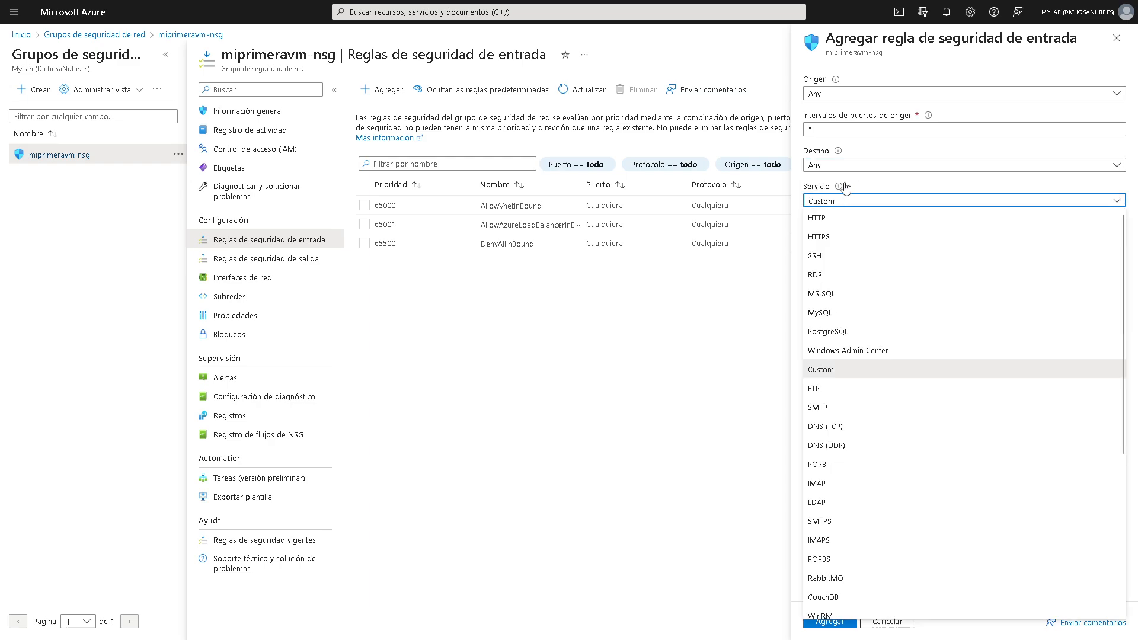
pyautogui.click(841, 199)
pyautogui.click(844, 199)
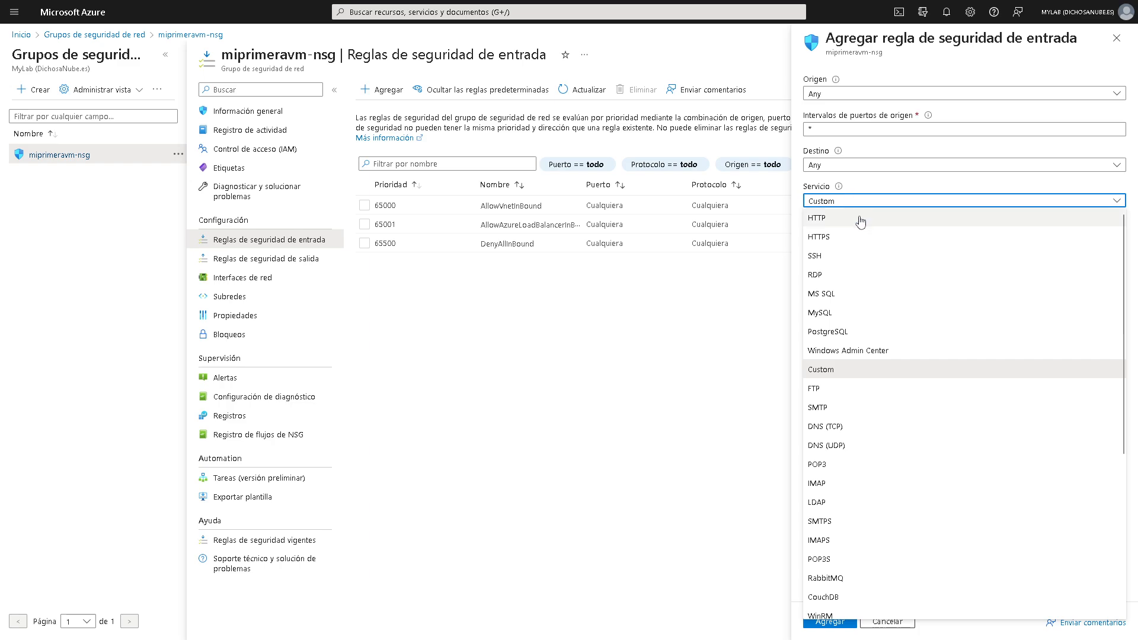
pyautogui.scroll(-5, 839, 431)
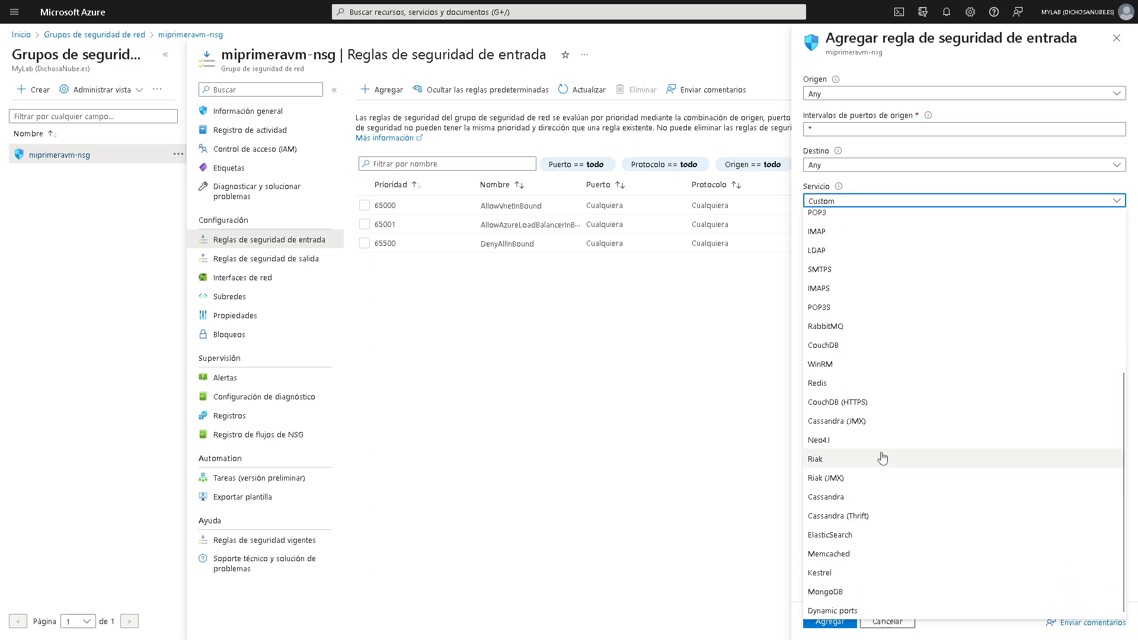
pyautogui.scroll(5, 836, 439)
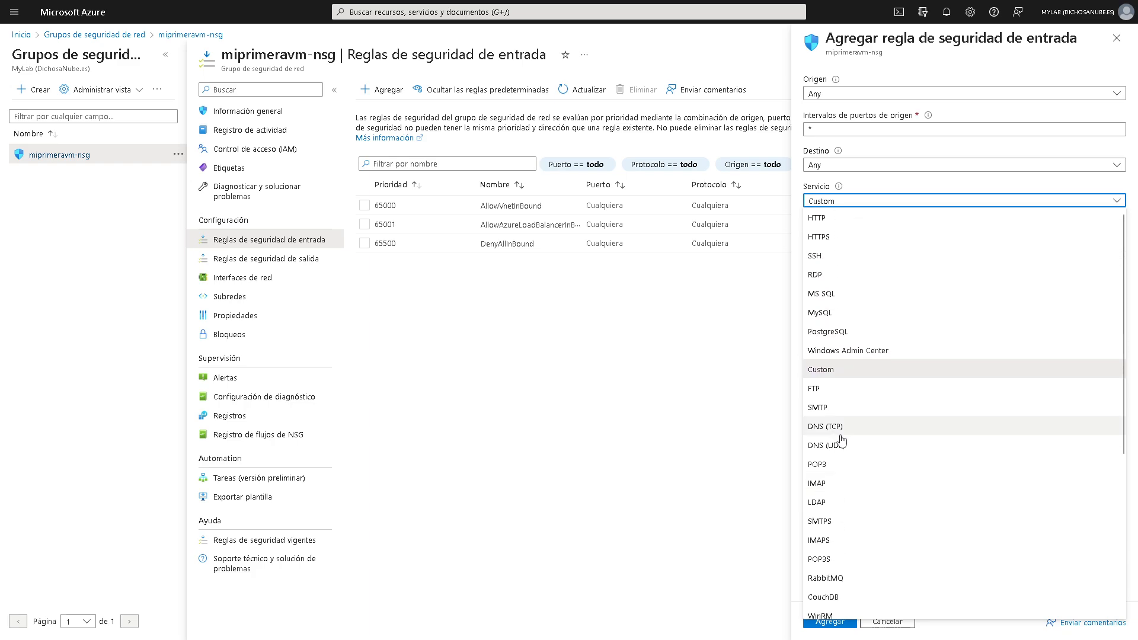
# - Set the service to RDP with priority 100 and add rule AllowAnyRDPInbound
pyautogui.click(834, 392)
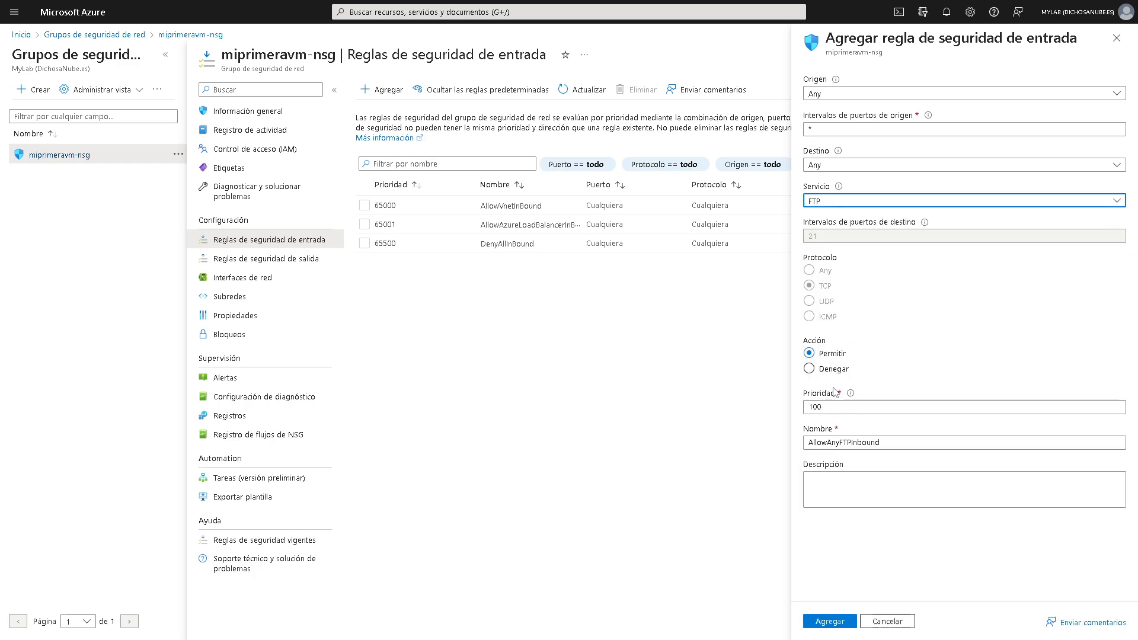
pyautogui.click(854, 202)
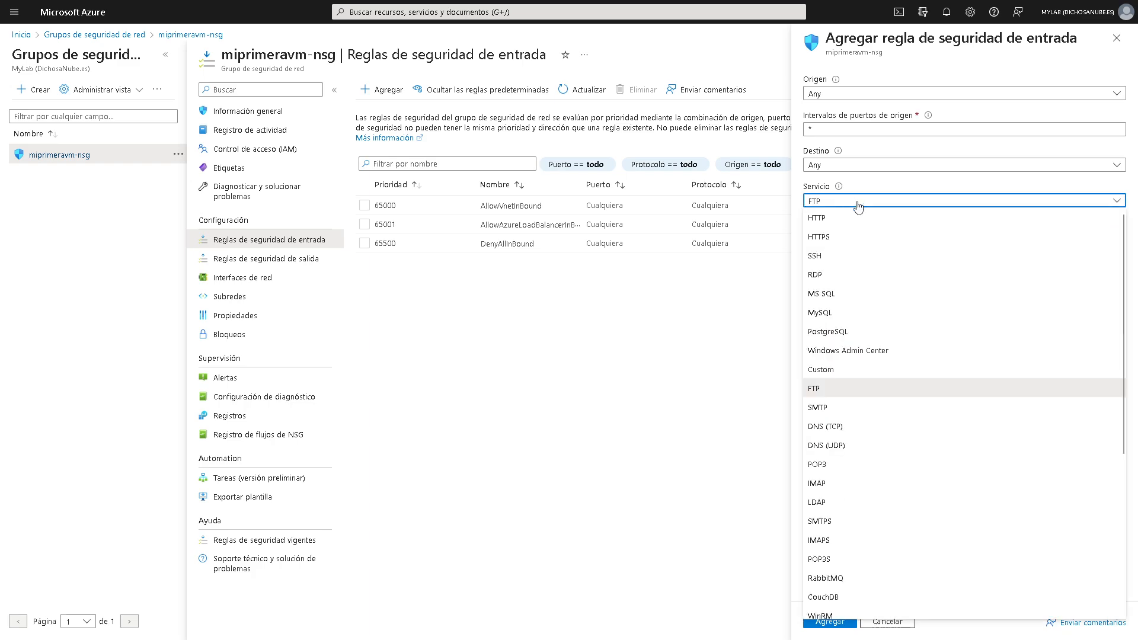
pyautogui.click(850, 331)
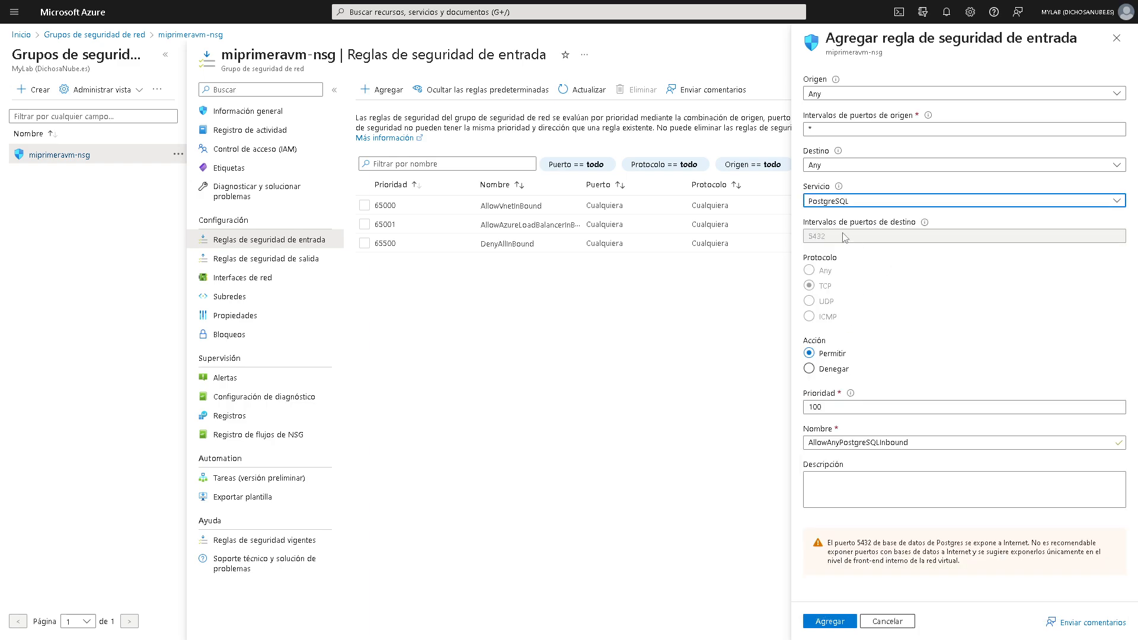
pyautogui.click(854, 201)
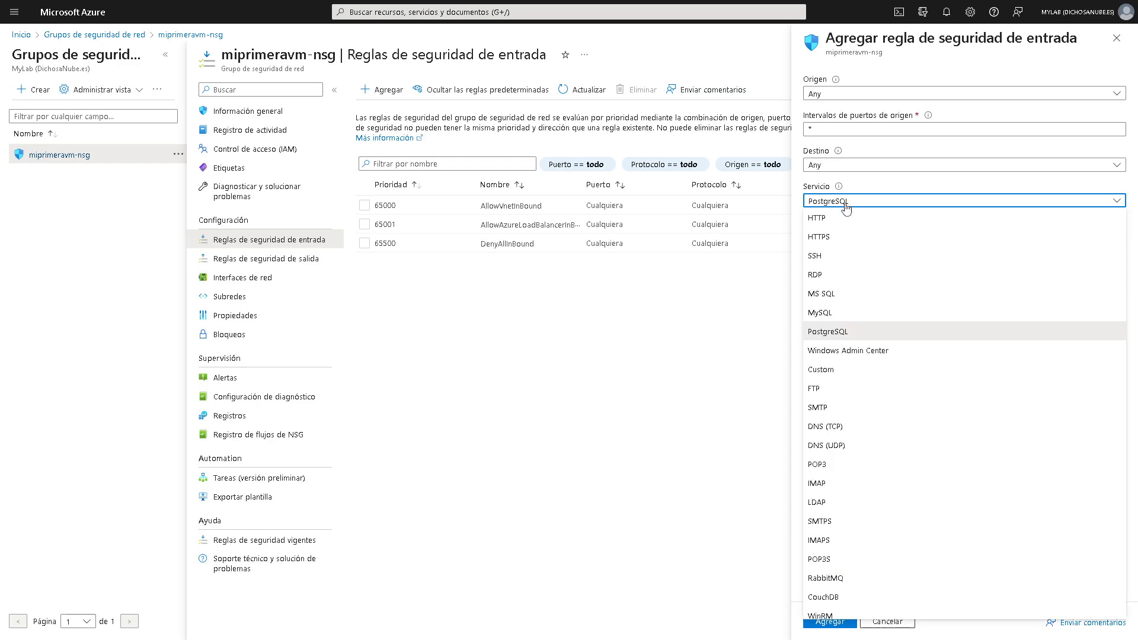
pyautogui.click(828, 276)
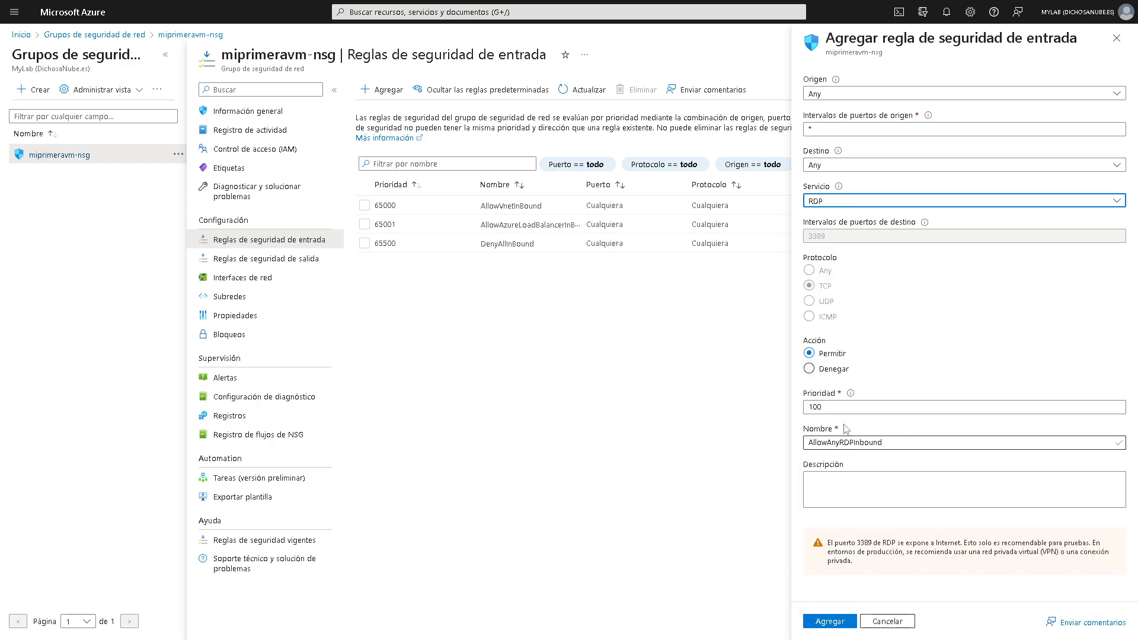
pyautogui.moveTo(835, 407); pyautogui.dragTo(792, 407)
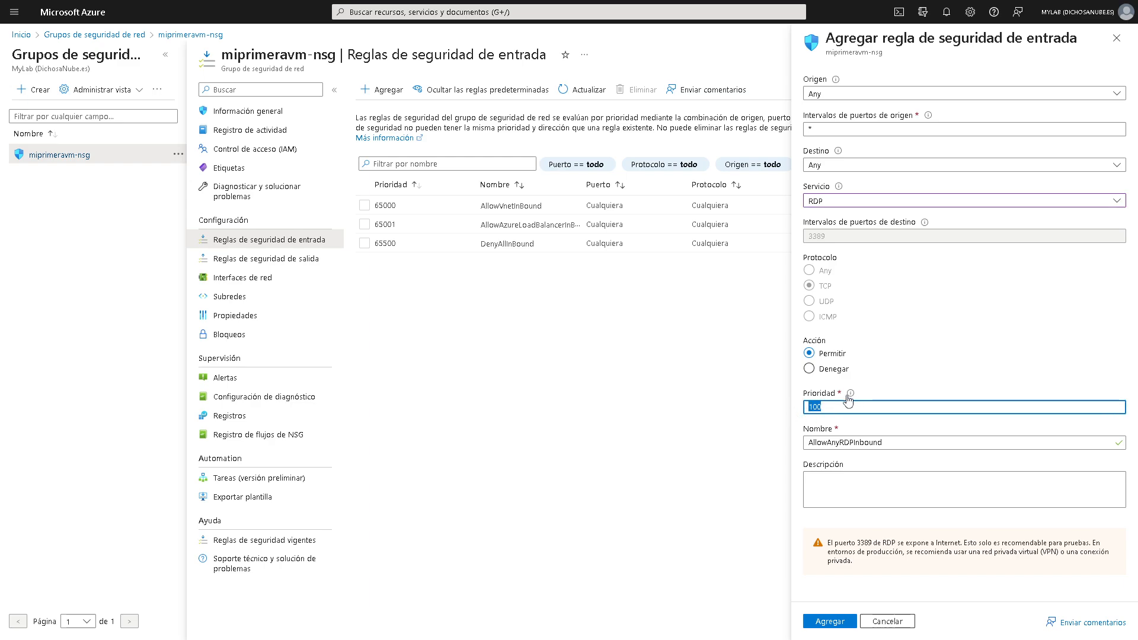
pyautogui.moveTo(848, 397)
pyautogui.click(841, 627)
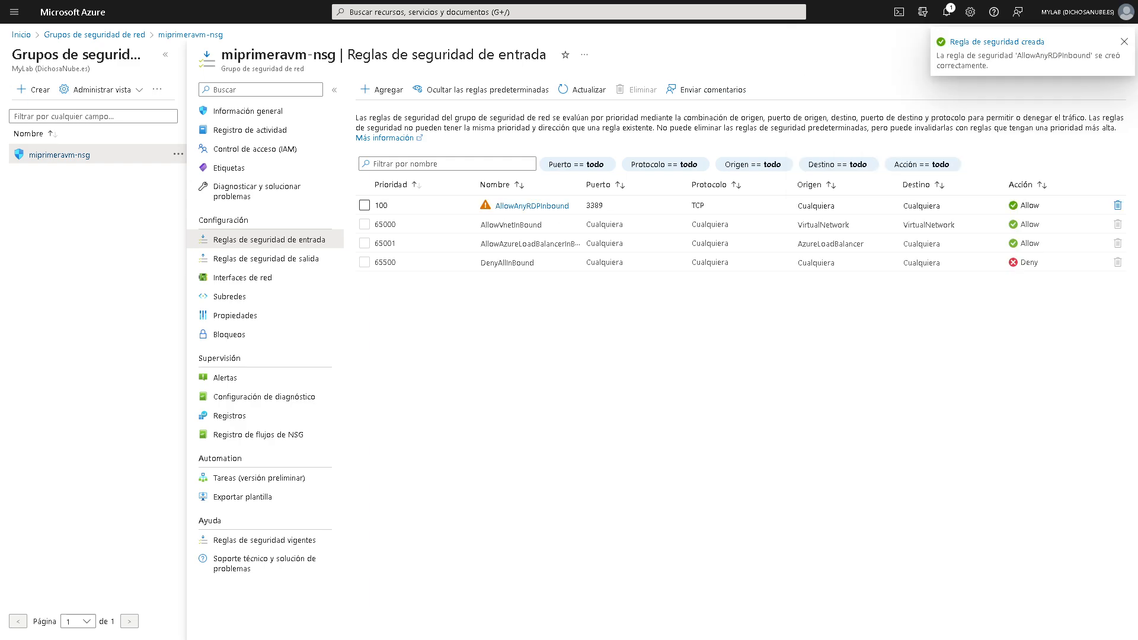
# - Move the connection window aside and open the miprimeravm overview from Máquinas virtuales
pyautogui.hotkey('alt', 'Tab')
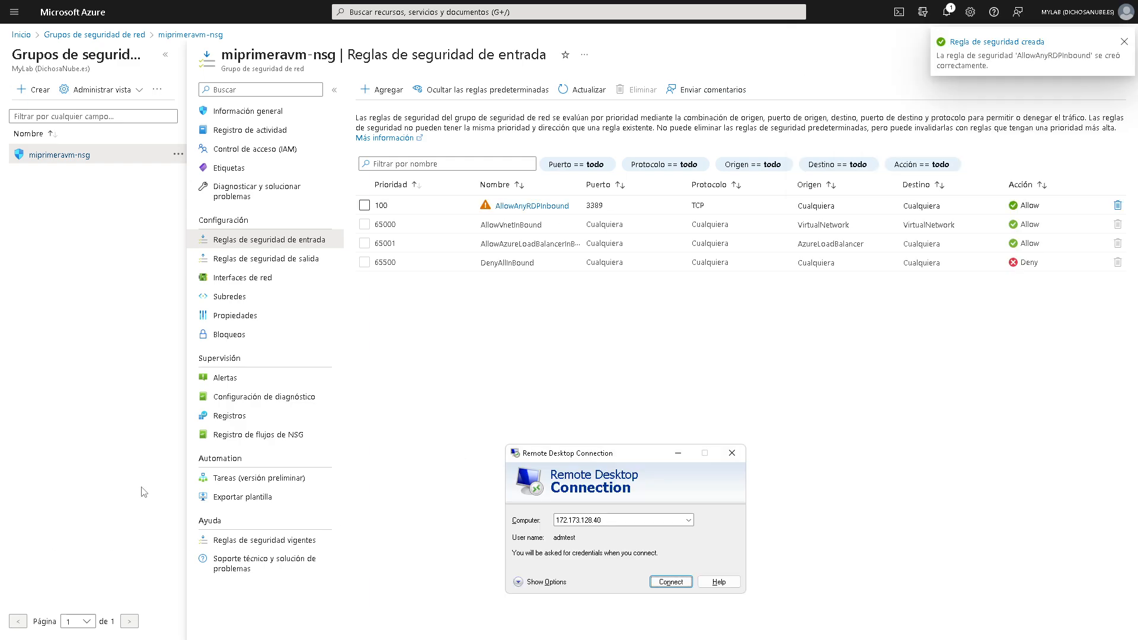
pyautogui.moveTo(592, 460); pyautogui.dragTo(563, 285)
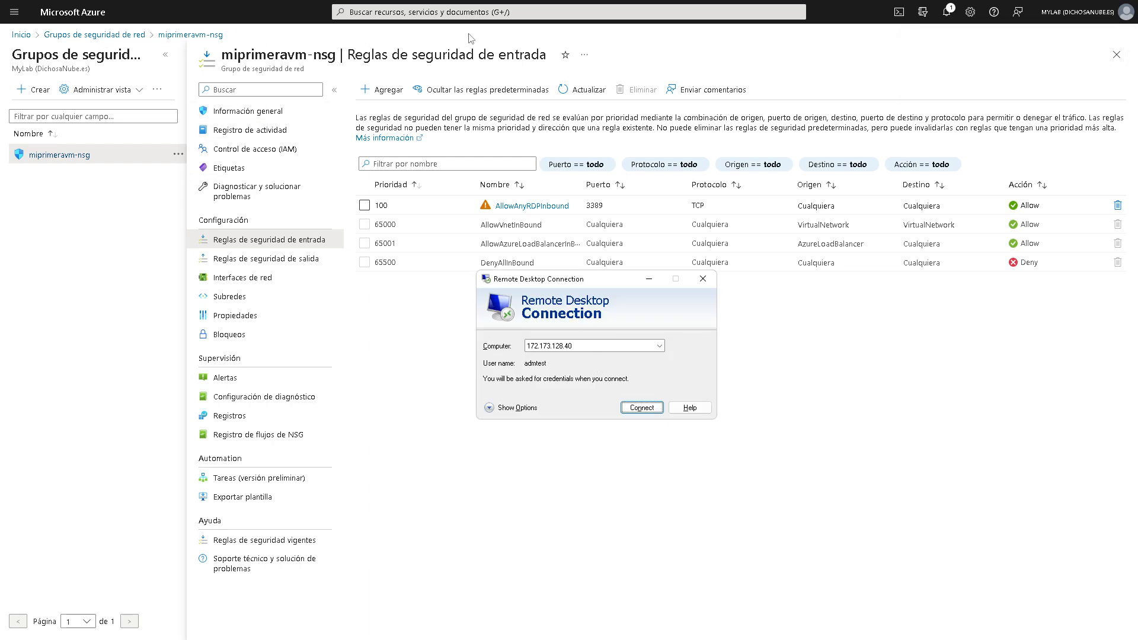
pyautogui.click(468, 11)
pyautogui.click(424, 184)
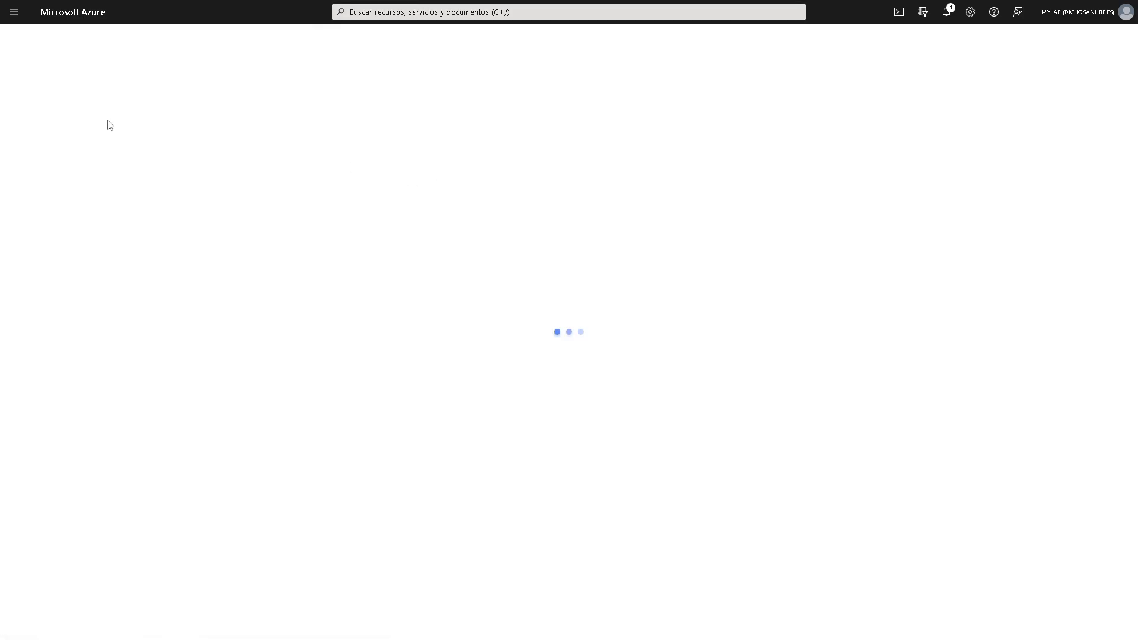
pyautogui.click(66, 184)
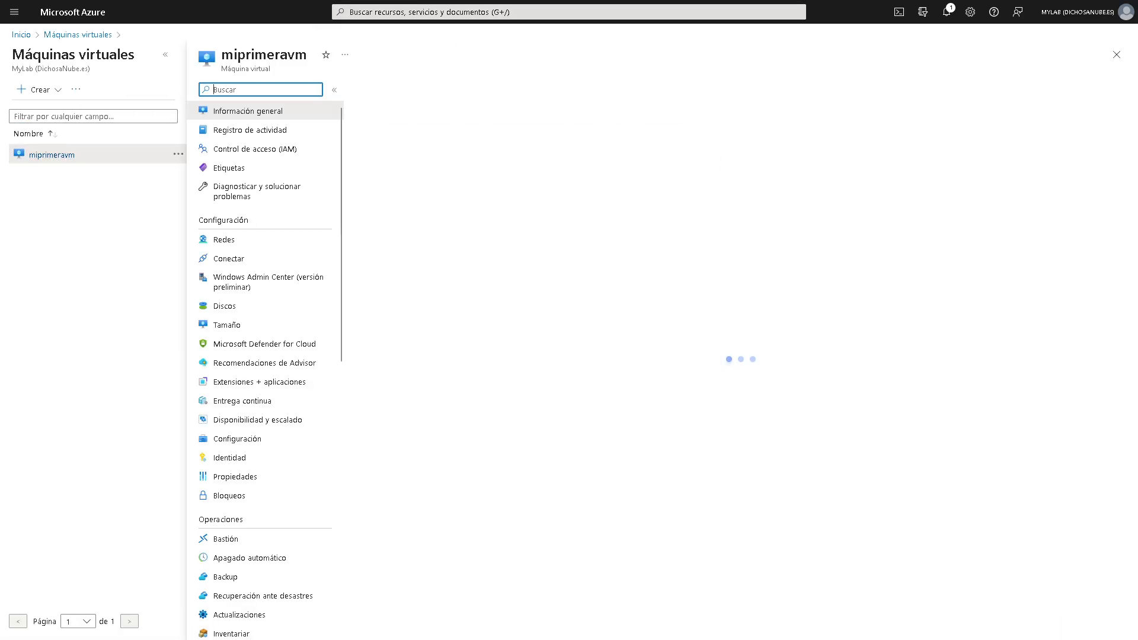
# - Connect to 172.173.128.40, re-enter the password after a failed logon, and accept the certificate
pyautogui.hotkey('alt', 'Tab')
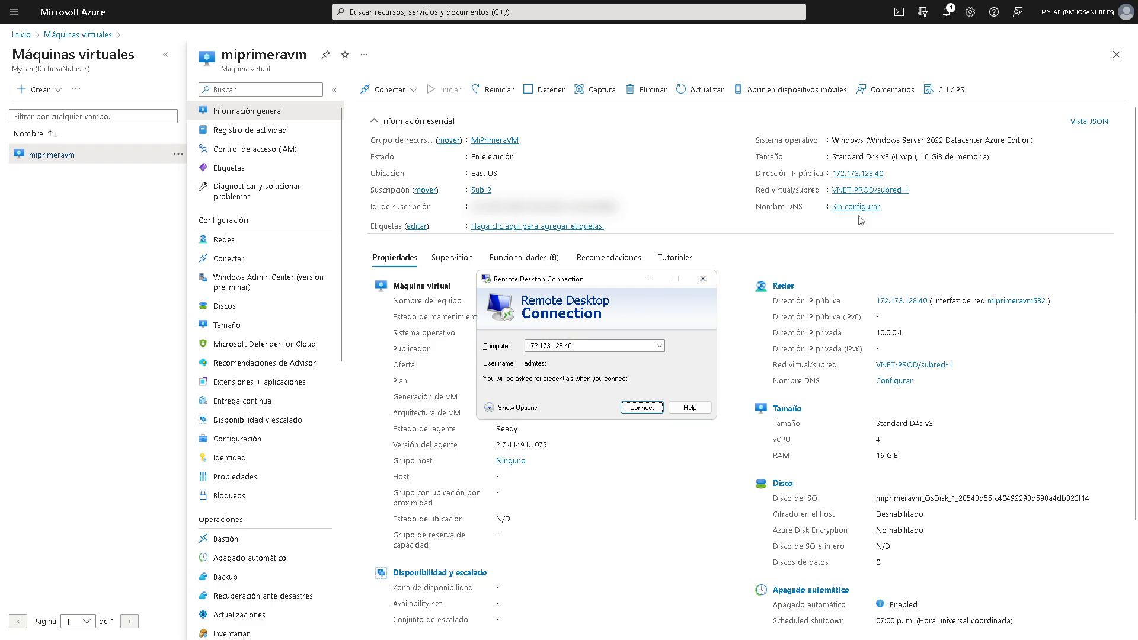
pyautogui.moveTo(627, 272); pyautogui.dragTo(736, 189)
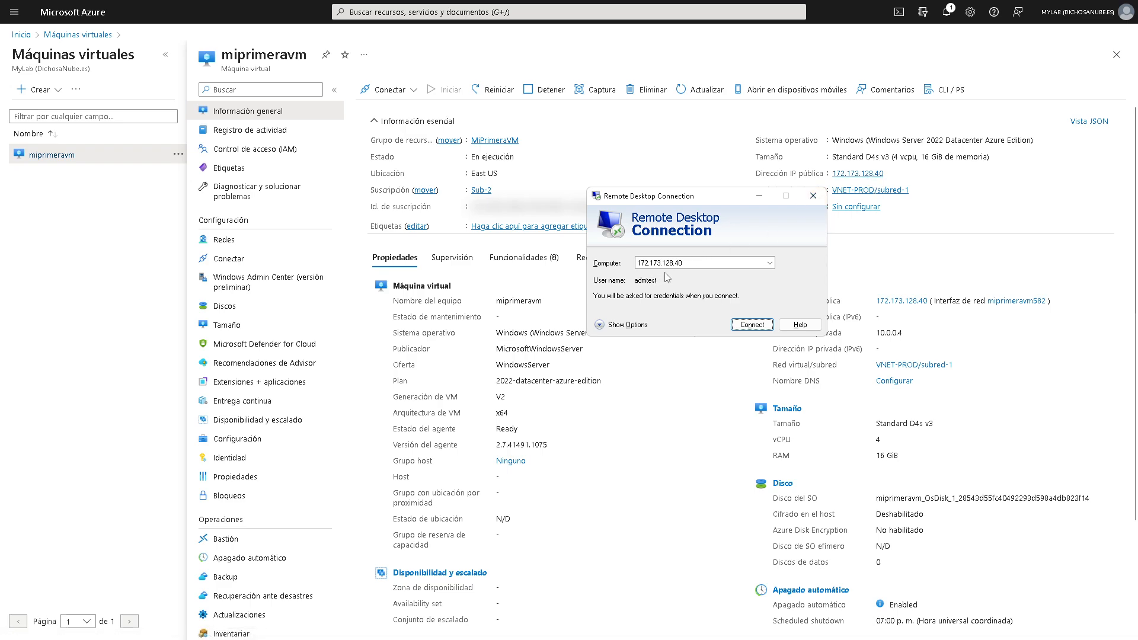
pyautogui.click(752, 327)
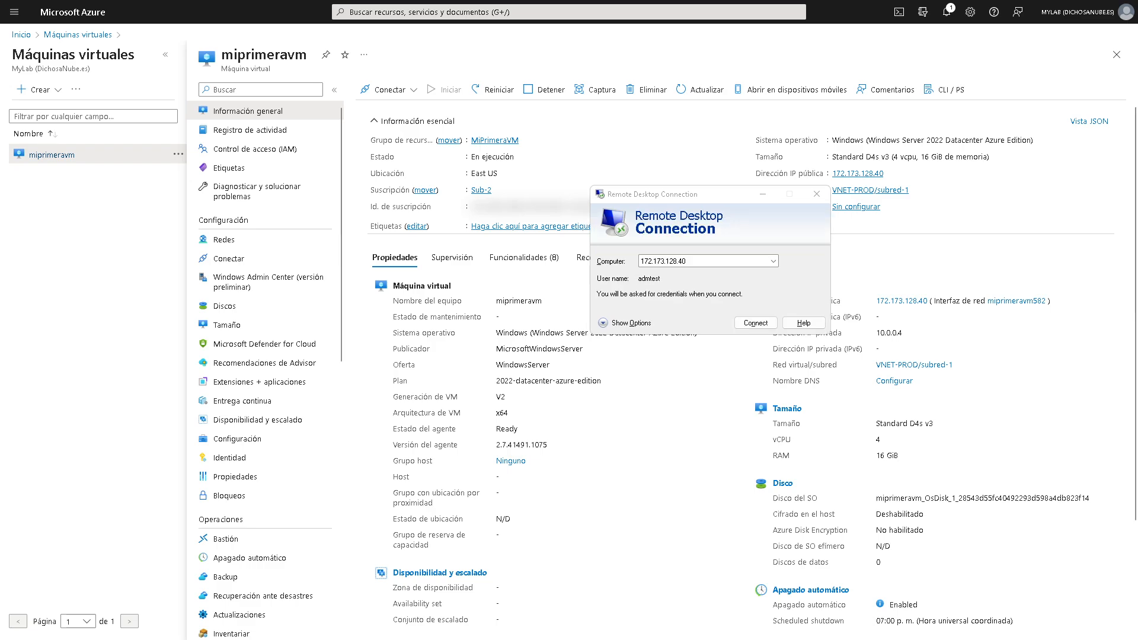
pyautogui.click(755, 323)
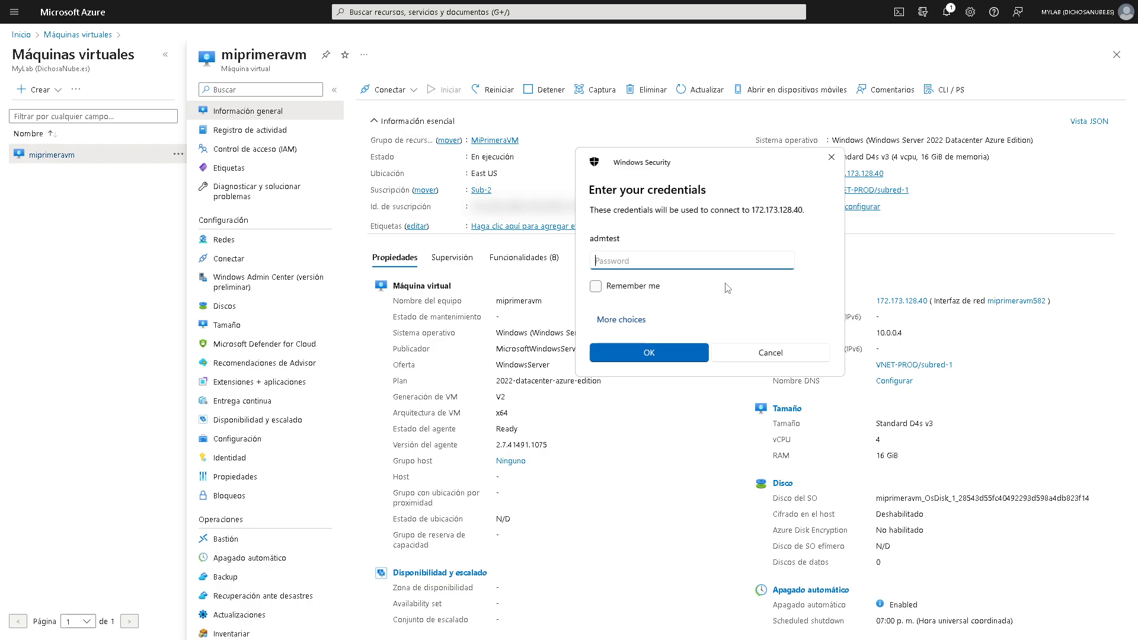
pyautogui.write('***************')
pyautogui.press('Return')
pyautogui.write('*')
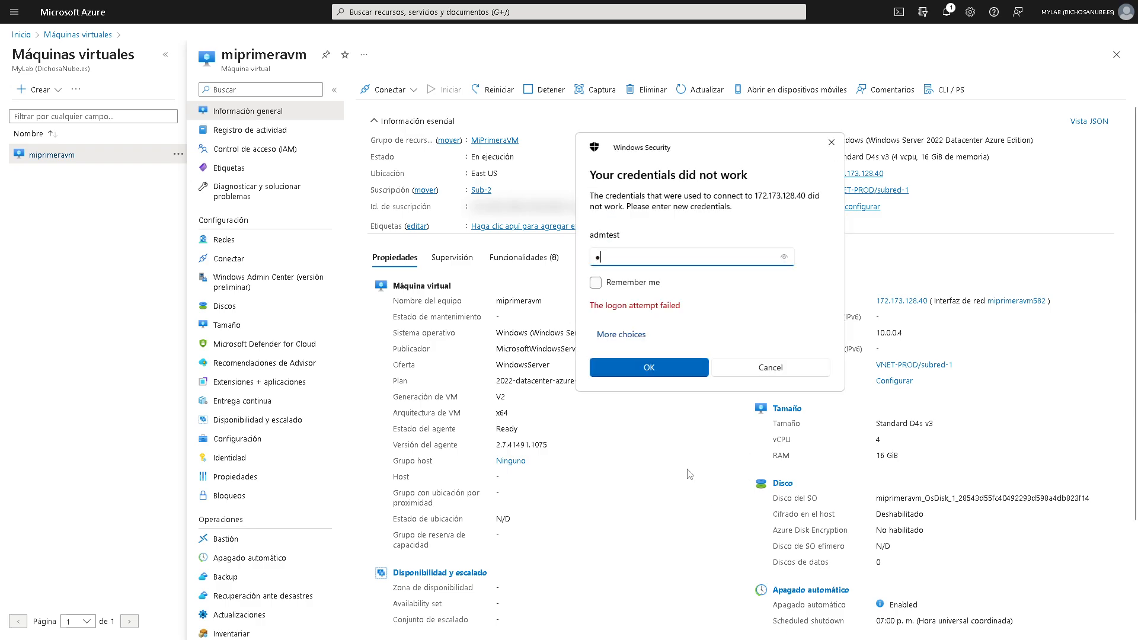
pyautogui.write('************')
pyautogui.press('Return')
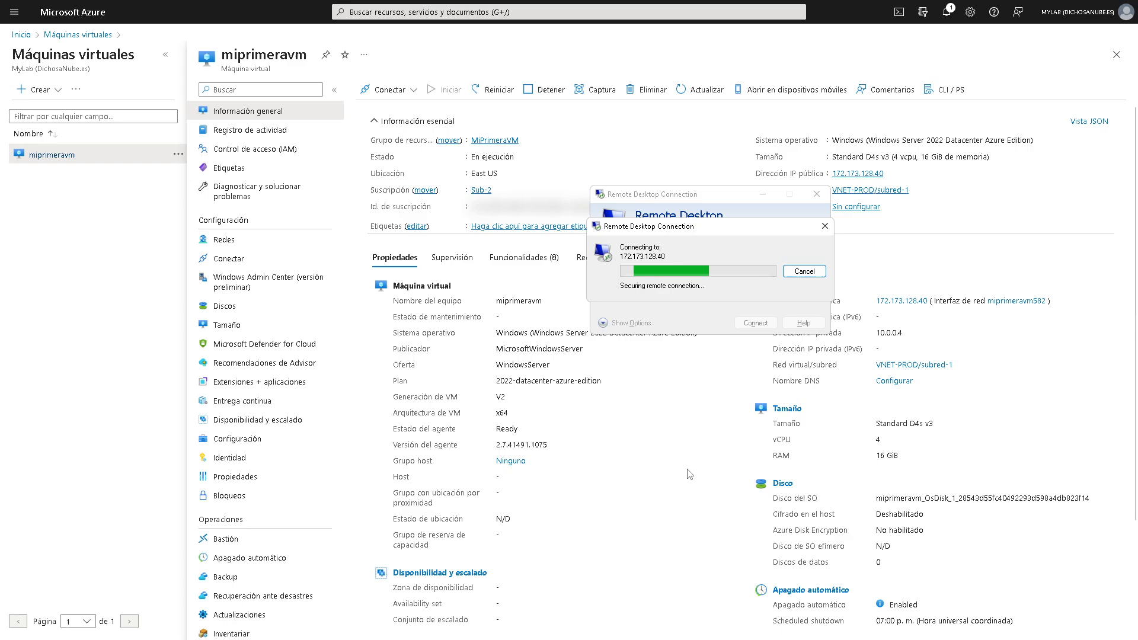
pyautogui.click(746, 364)
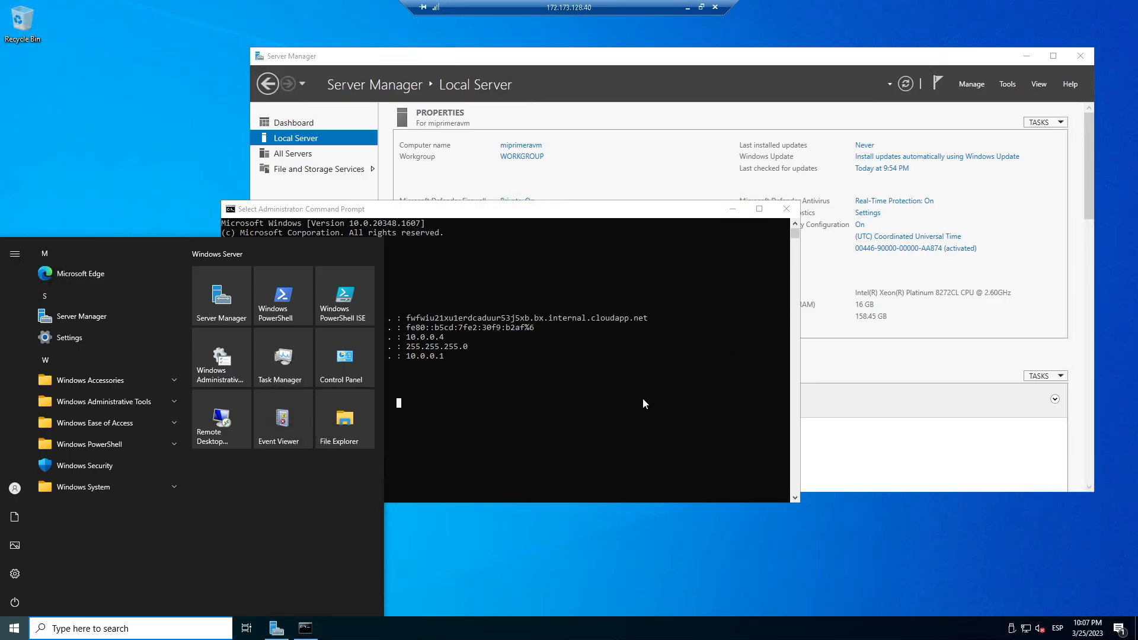
# - On the VM's Command Prompt, ping google.com and stop it once replies arrive
pyautogui.click(491, 442)
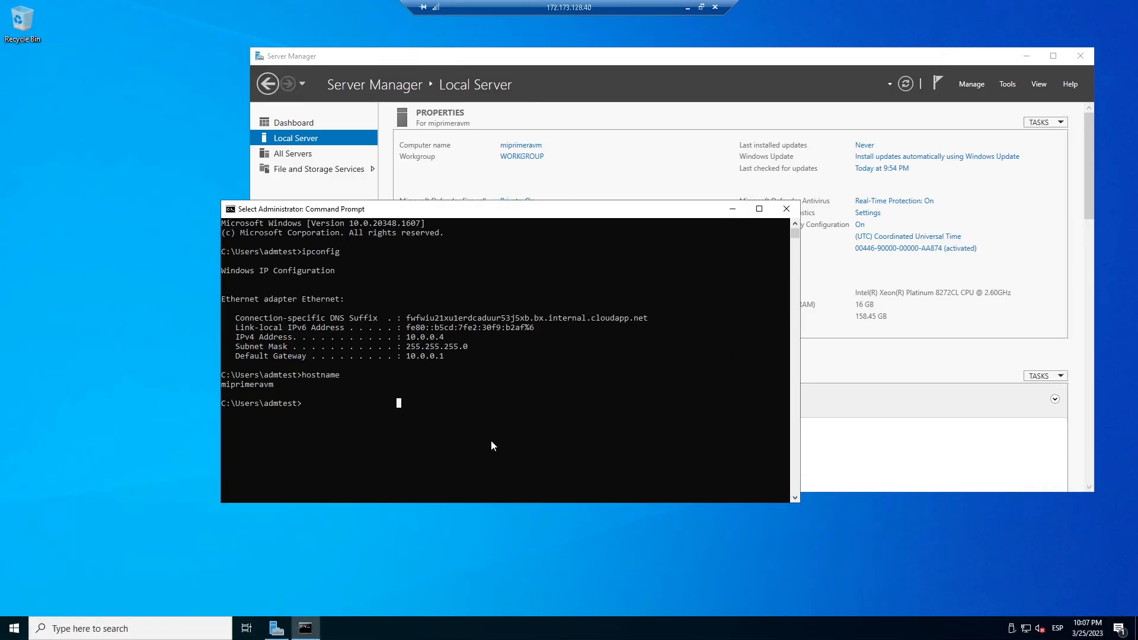
pyautogui.press('Escape')
pyautogui.write('ping ')
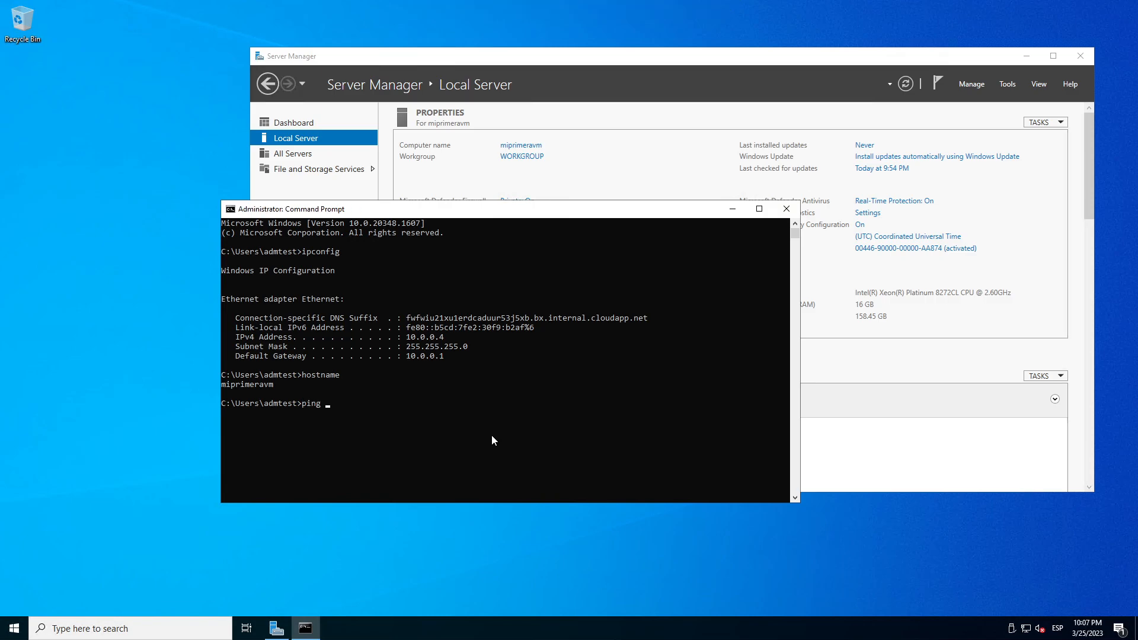
pyautogui.write('google.com')
pyautogui.press('Return')
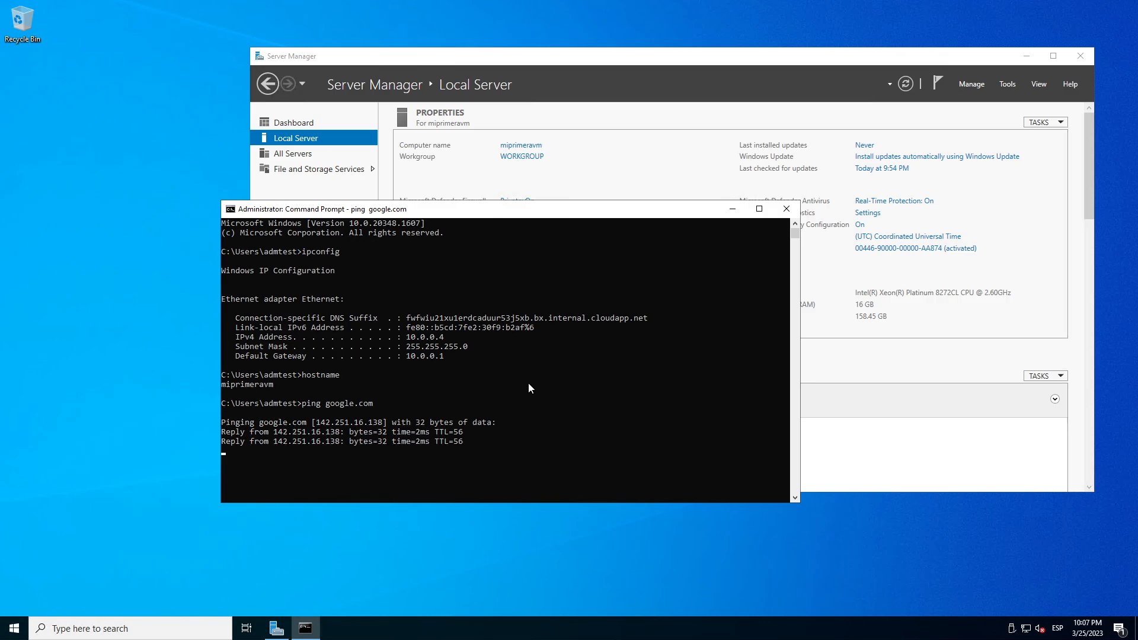
pyautogui.hotkey('ctrl', 'c')
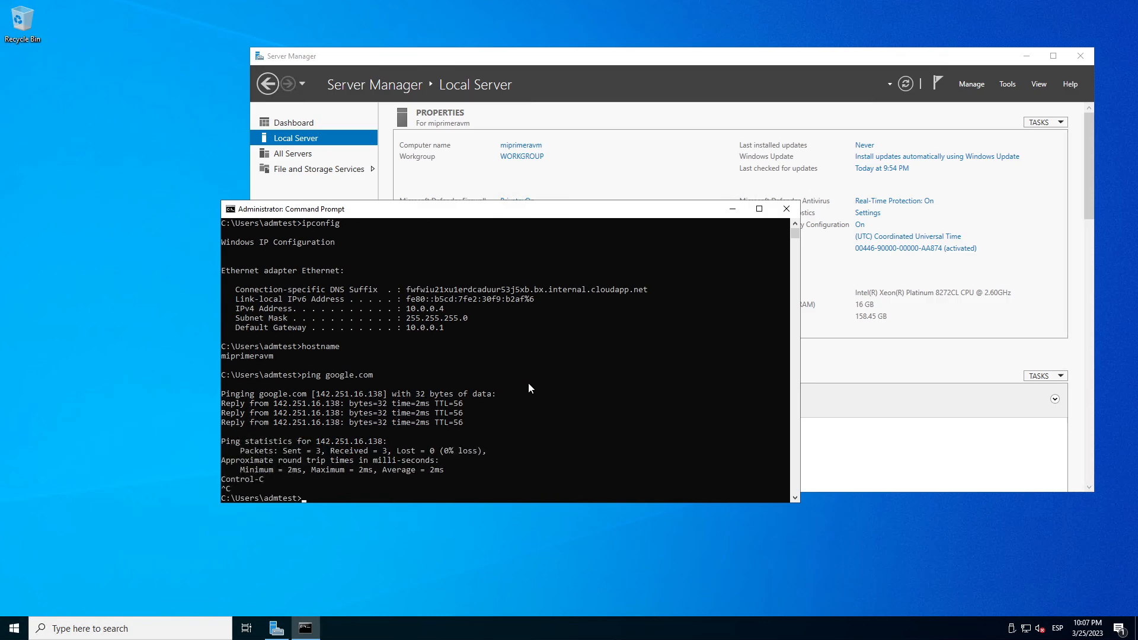
# - Start a continuous ping to google.com with the -t option
pyautogui.press('Up')
pyautogui.write('-')
pyautogui.write('t')
pyautogui.press('Return')
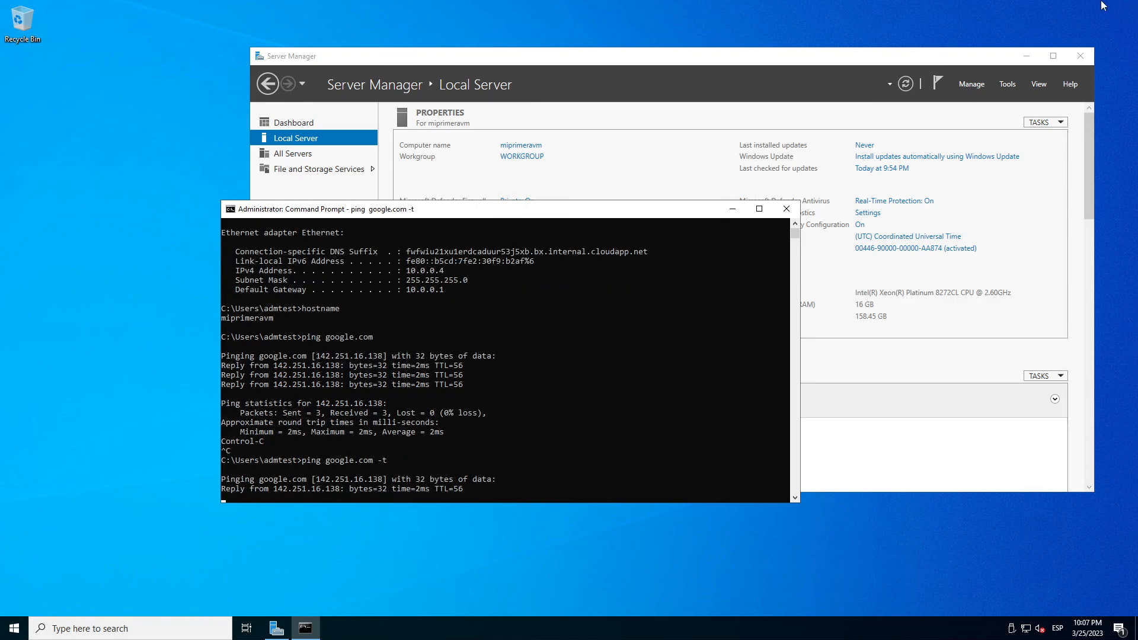
# - Take the remote desktop out of full screen and return to the Azure portal search
pyautogui.moveTo(818, 3)
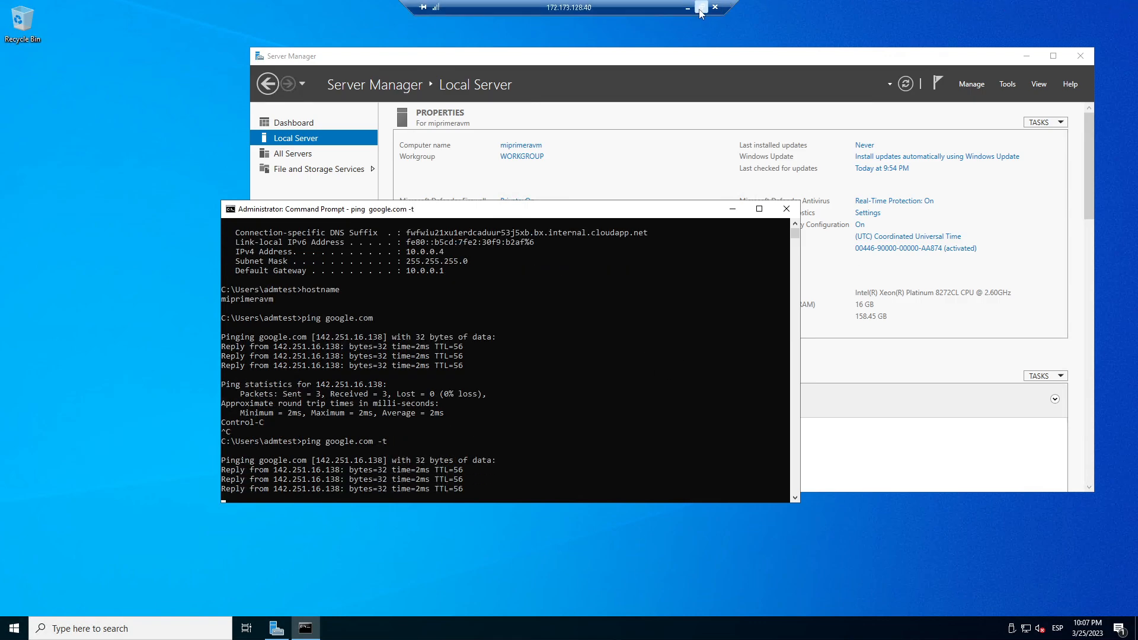
pyautogui.click(700, 7)
pyautogui.click(414, 11)
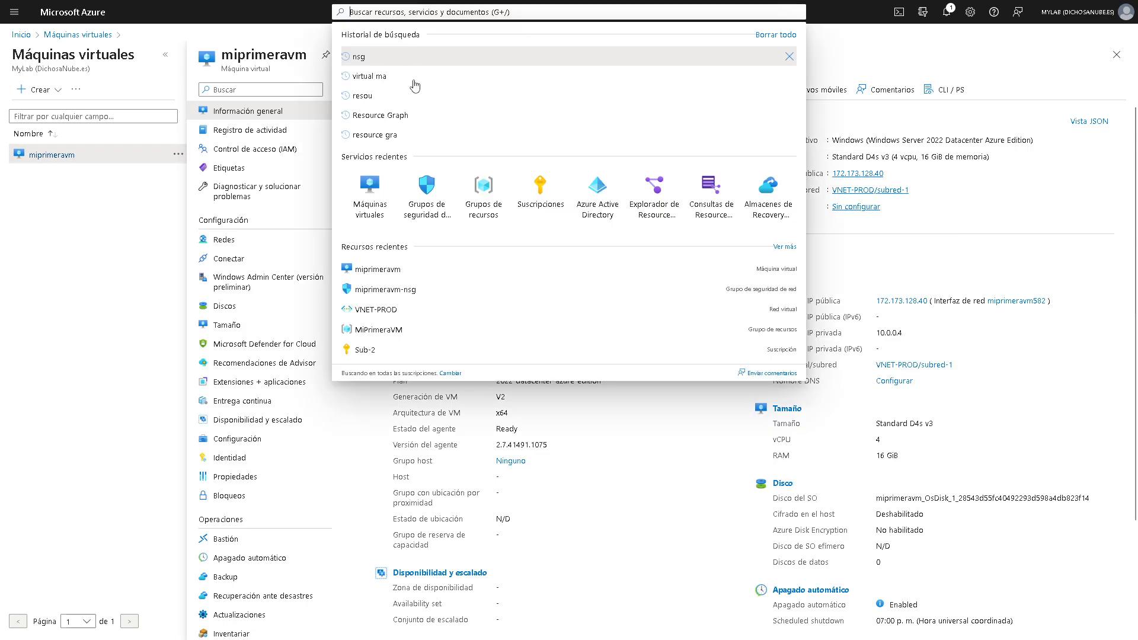
# - Check miprimeravm-nsg's outbound security rules, then put the remote desktop back to full screen
pyautogui.click(426, 190)
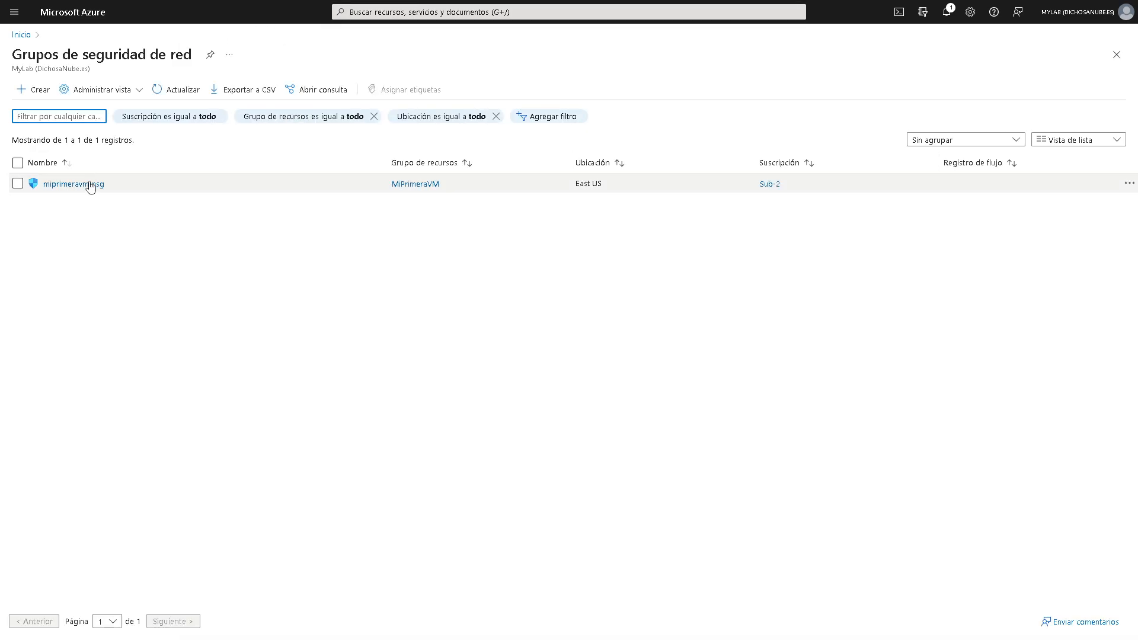
pyautogui.click(88, 185)
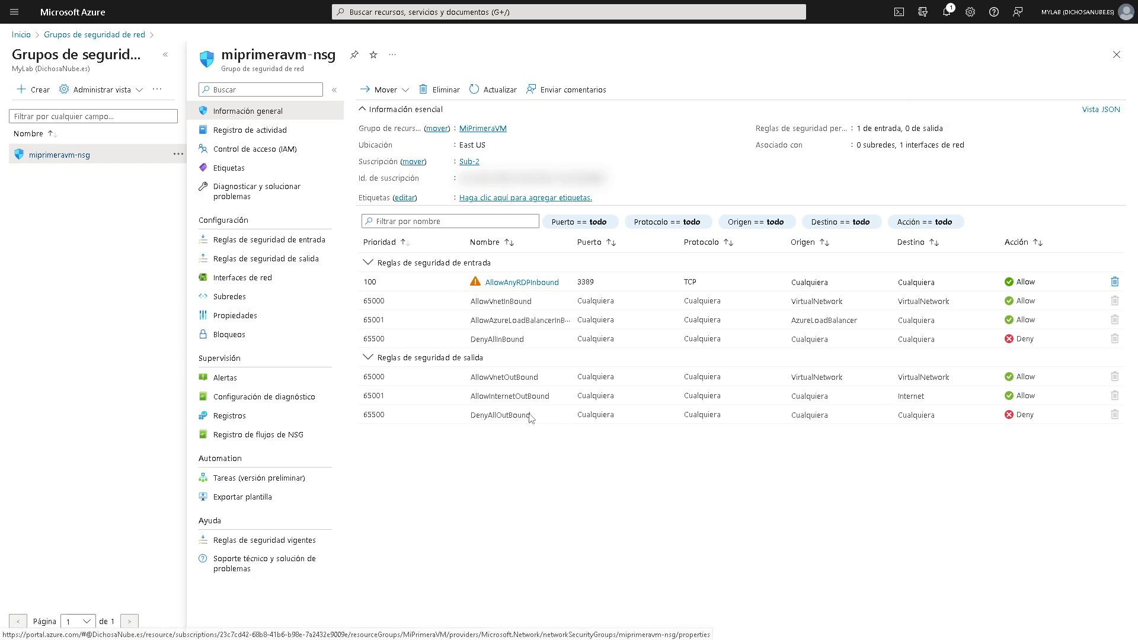
pyautogui.click(307, 259)
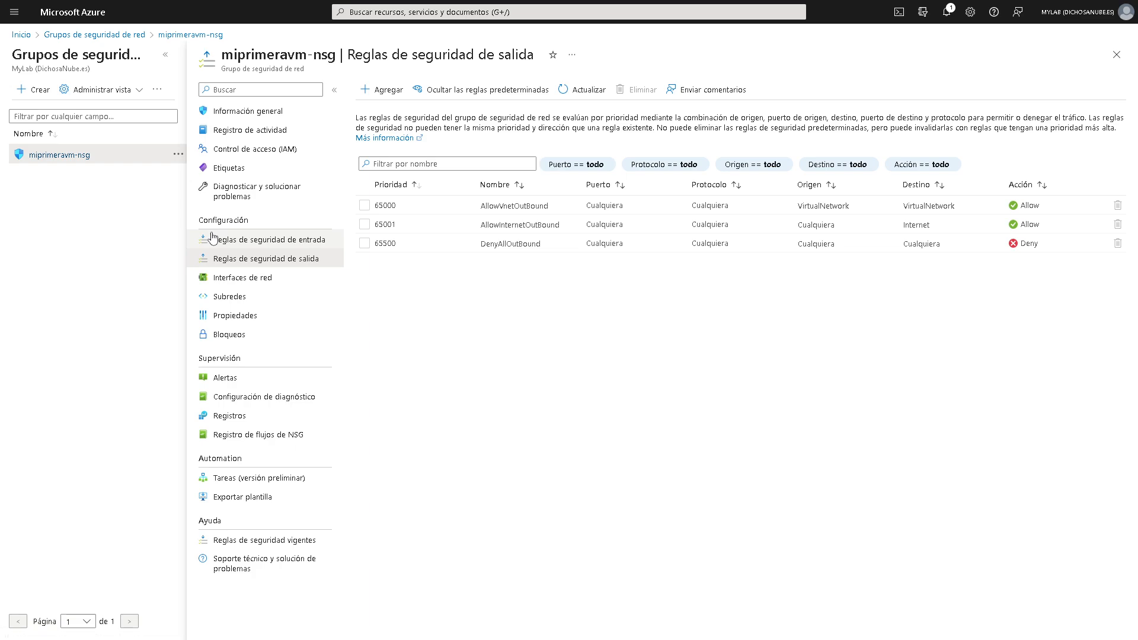
pyautogui.hotkey('alt', 'Tab')
pyautogui.click(912, 159)
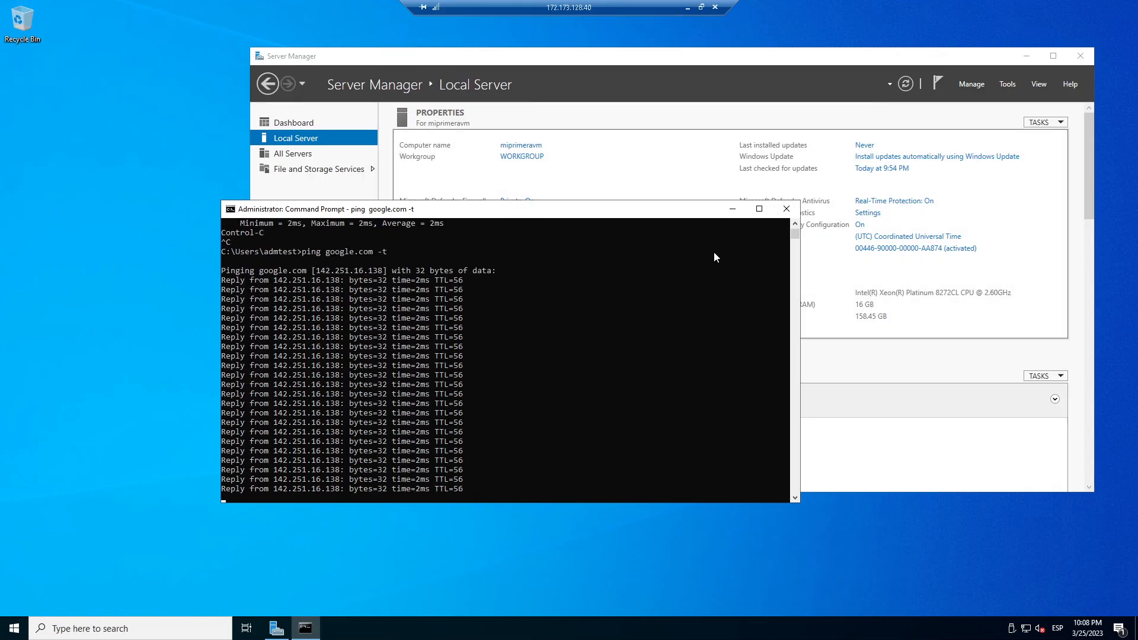